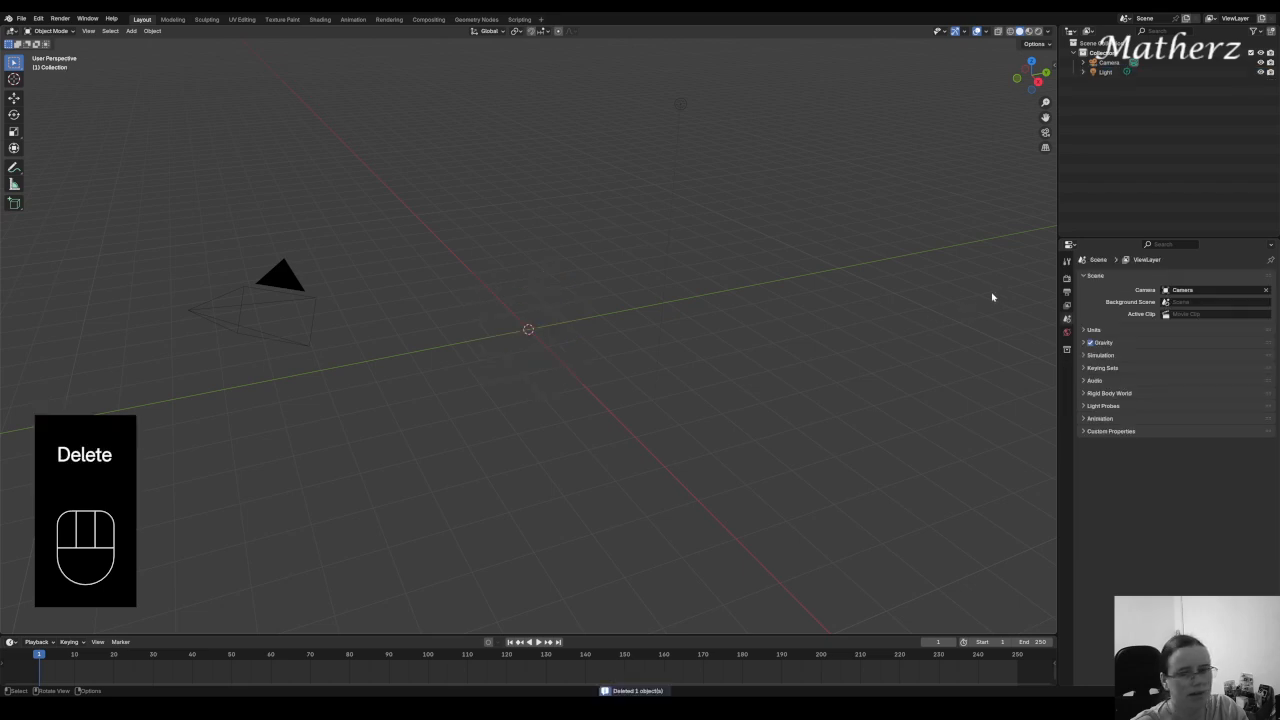
Set the scene's render engine to Cycles
click(1067, 277)
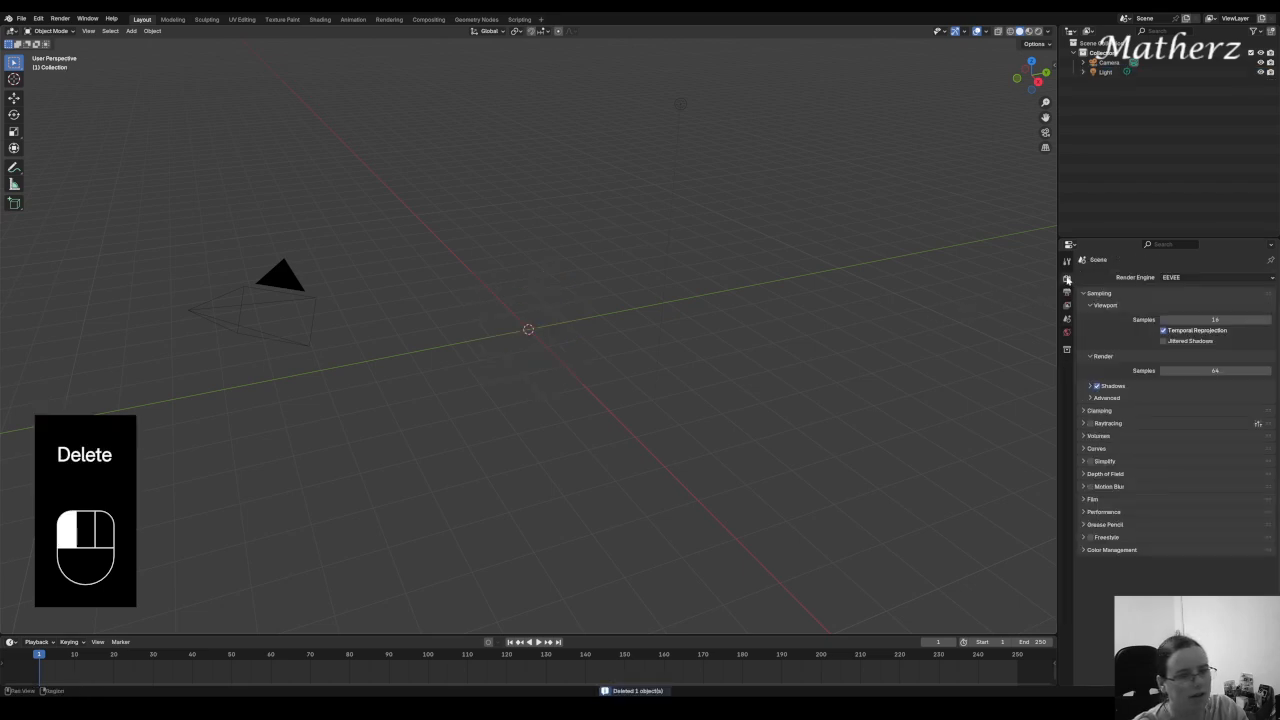
click(1193, 277)
click(1195, 301)
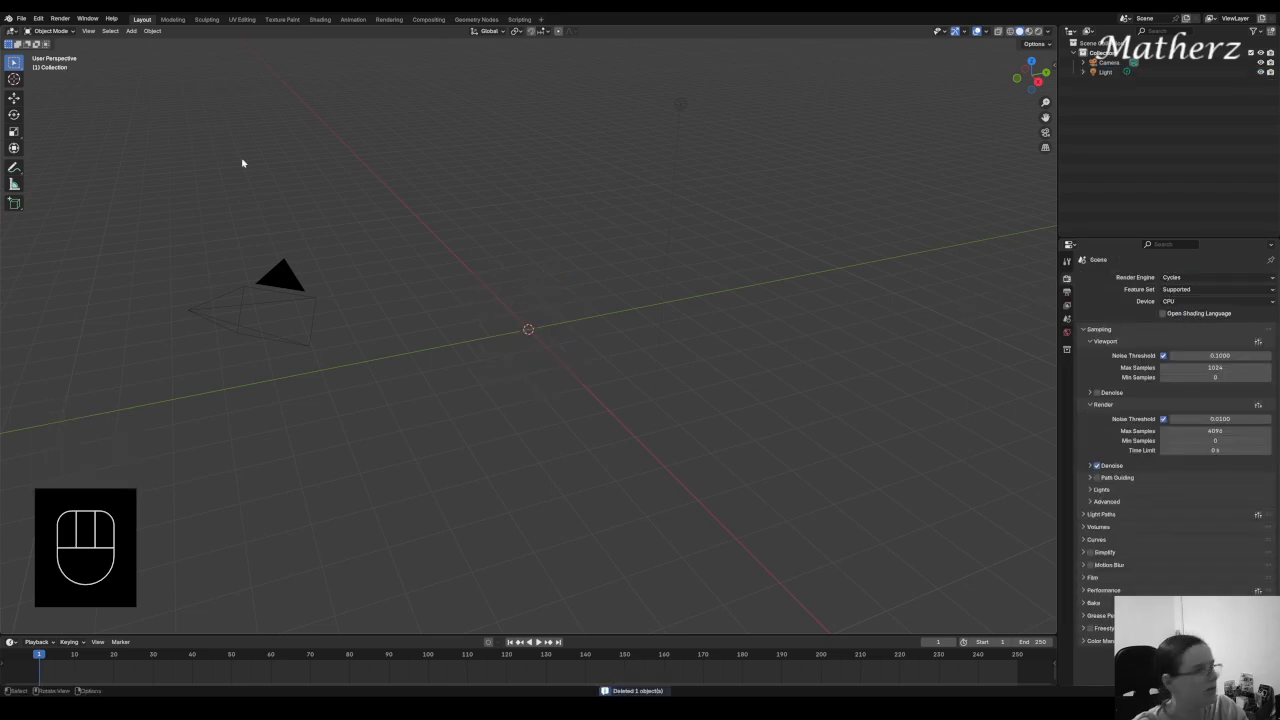
Add a mesh circle at the origin and scale it up to about three times its size
click(131, 31)
mouse_move(186, 44)
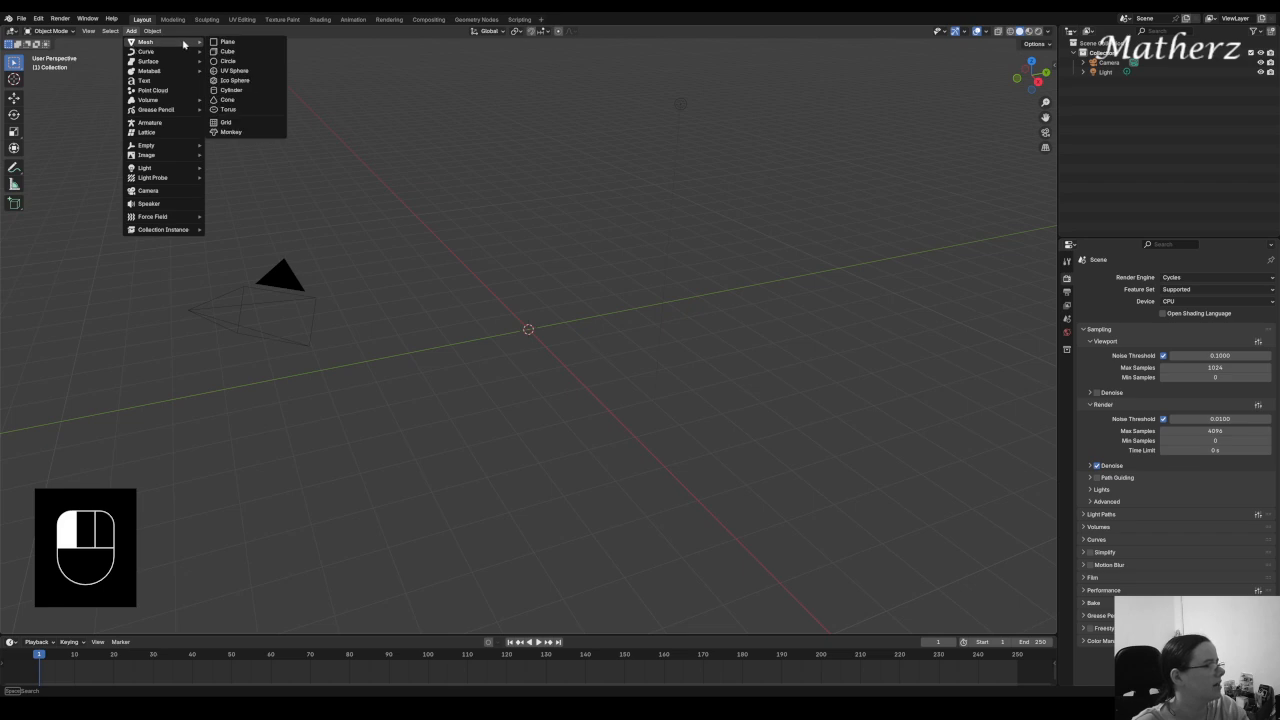
click(240, 61)
key(s)
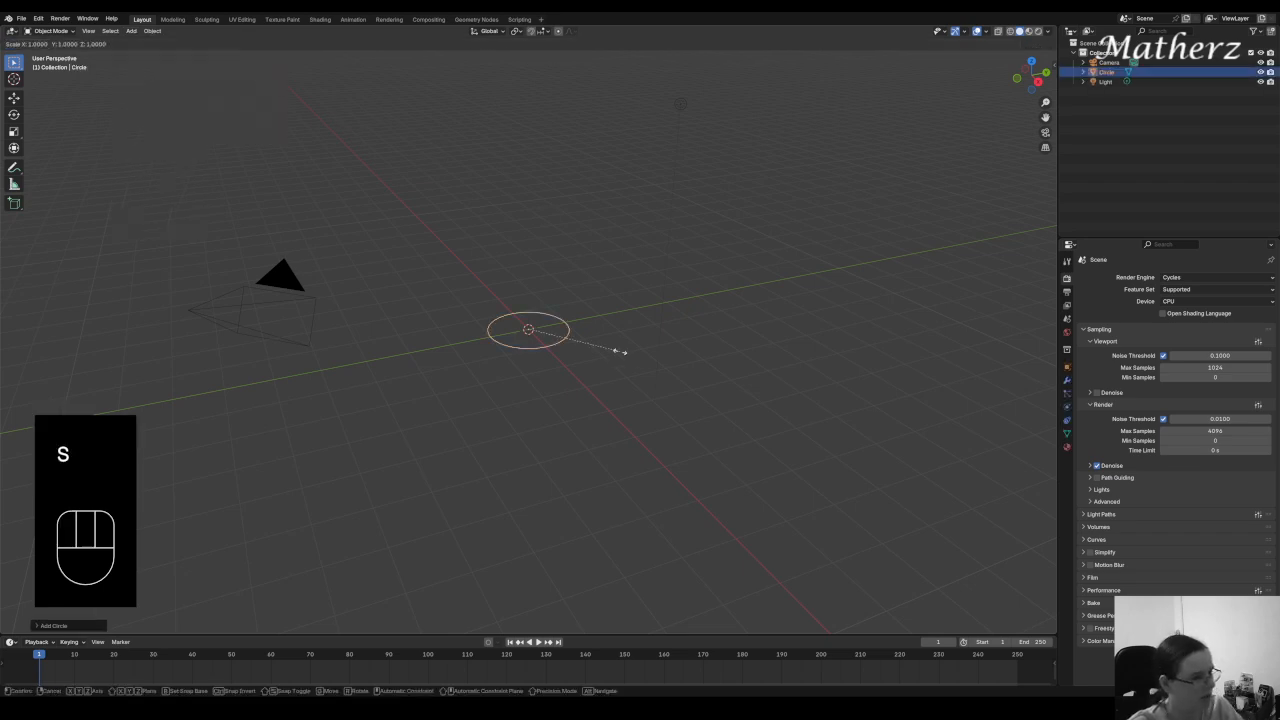
click(755, 491)
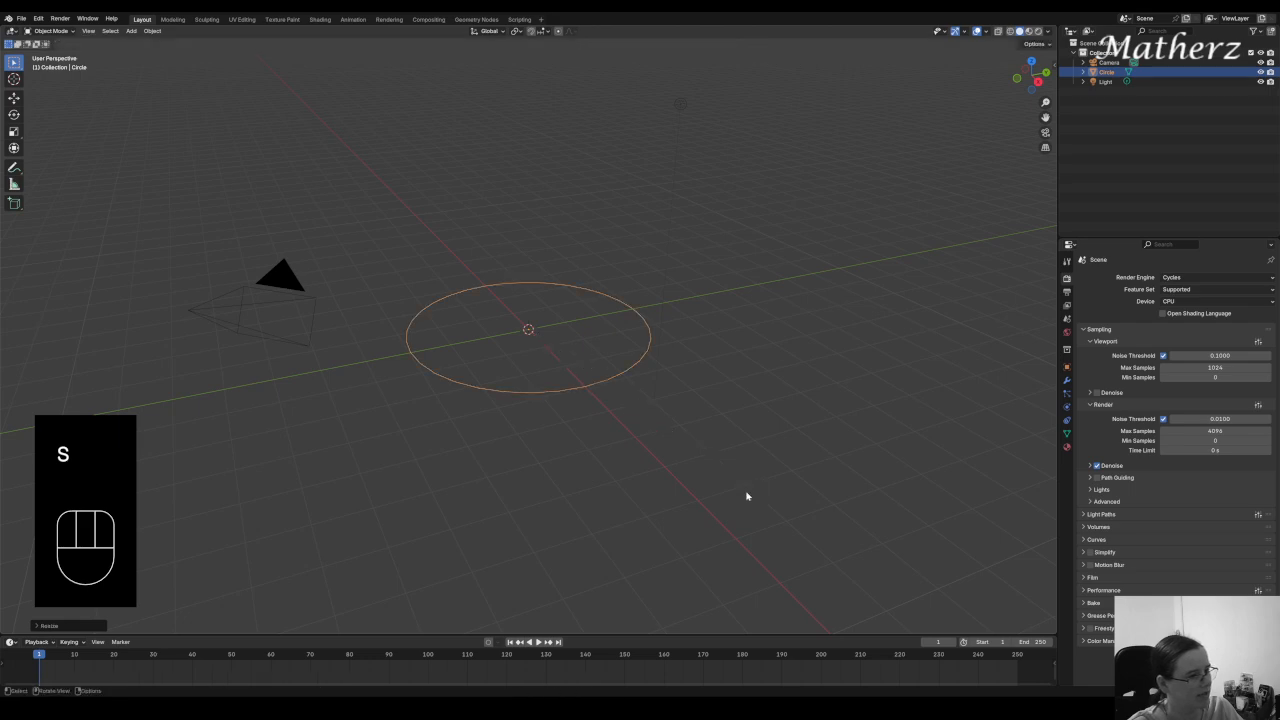
Raise the circle straight up along the Z axis, well above the ground grid
key(g)
middle_click(594, 452)
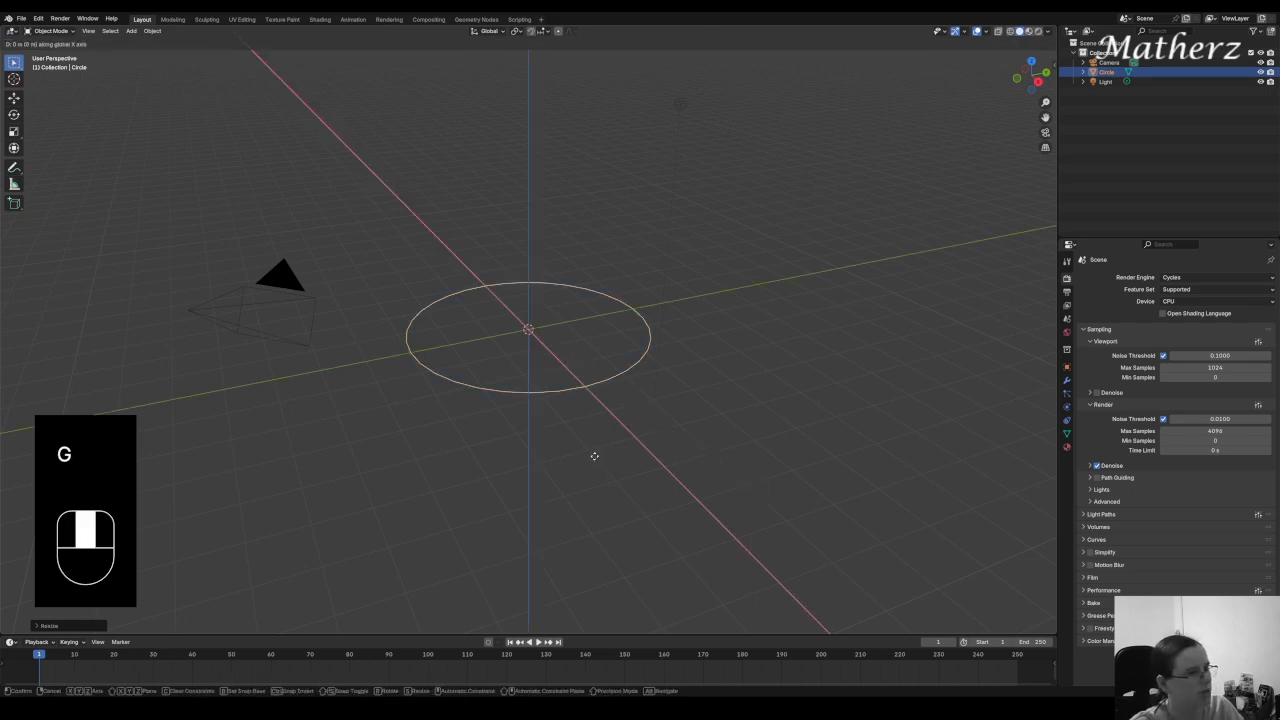
click(608, 249)
In Edit Mode, fill the circle with a face and extrude it slightly upward into a thin disc
click(55, 31)
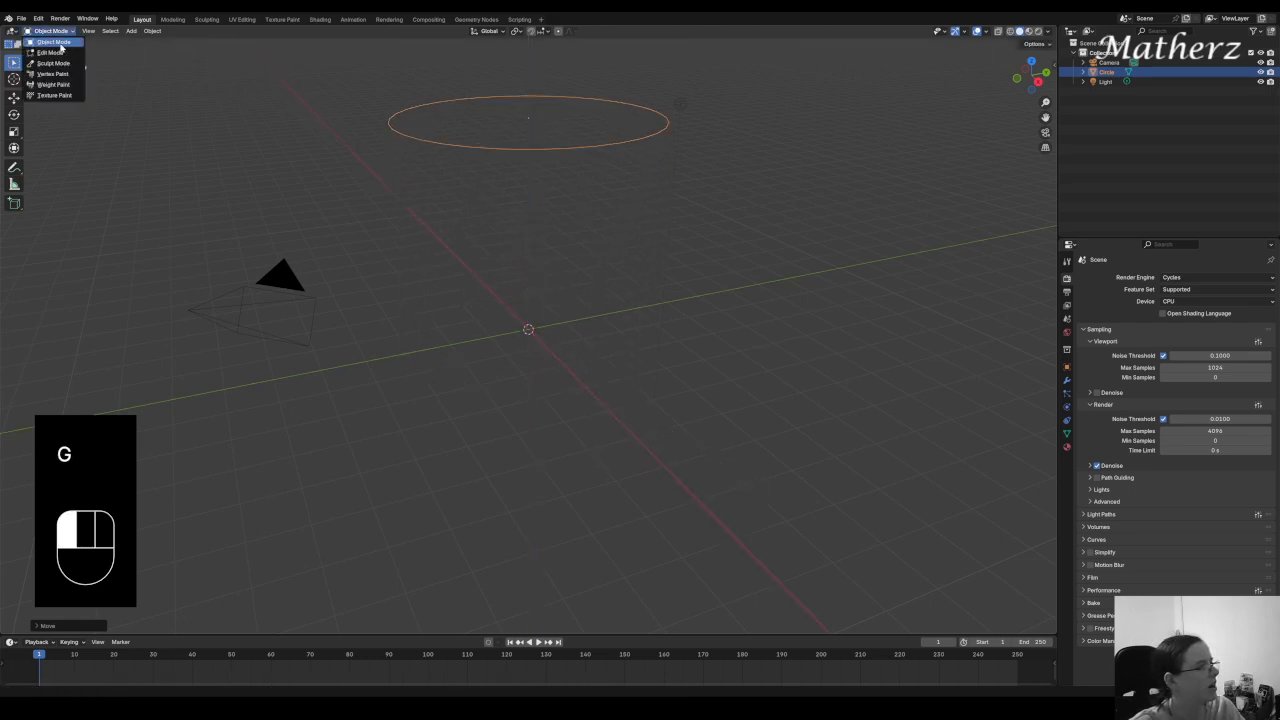
click(50, 52)
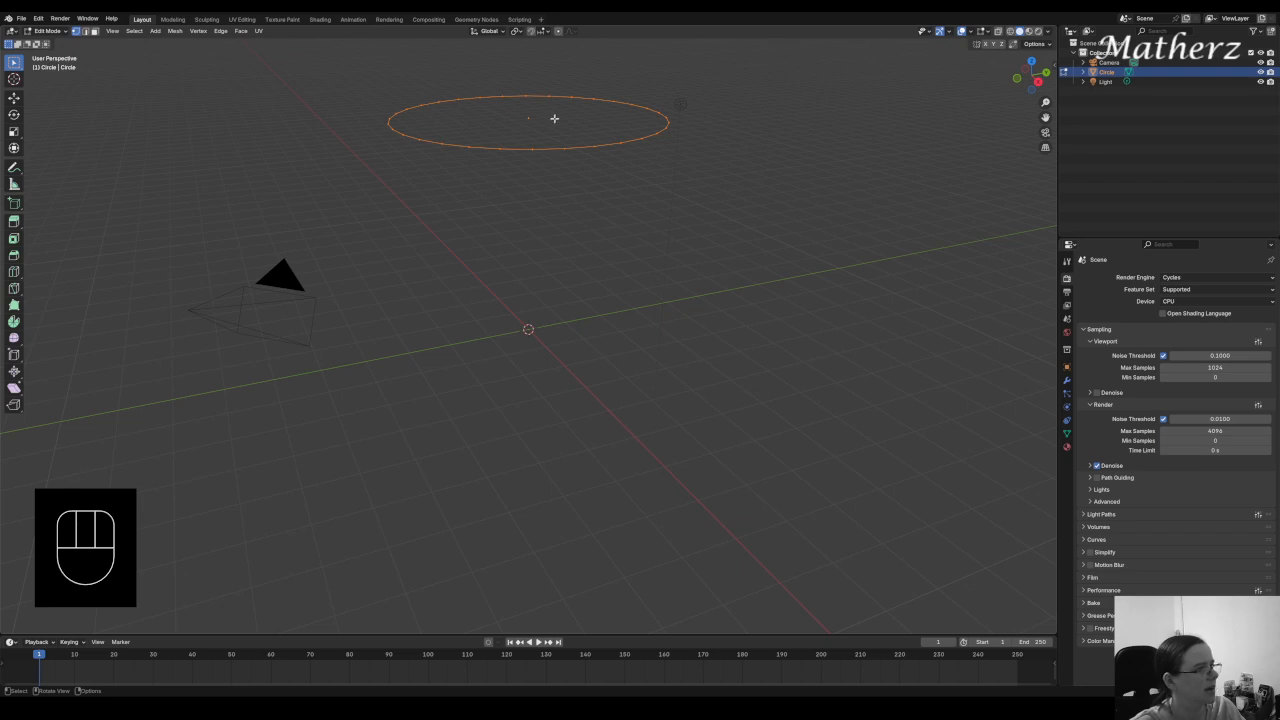
key(f)
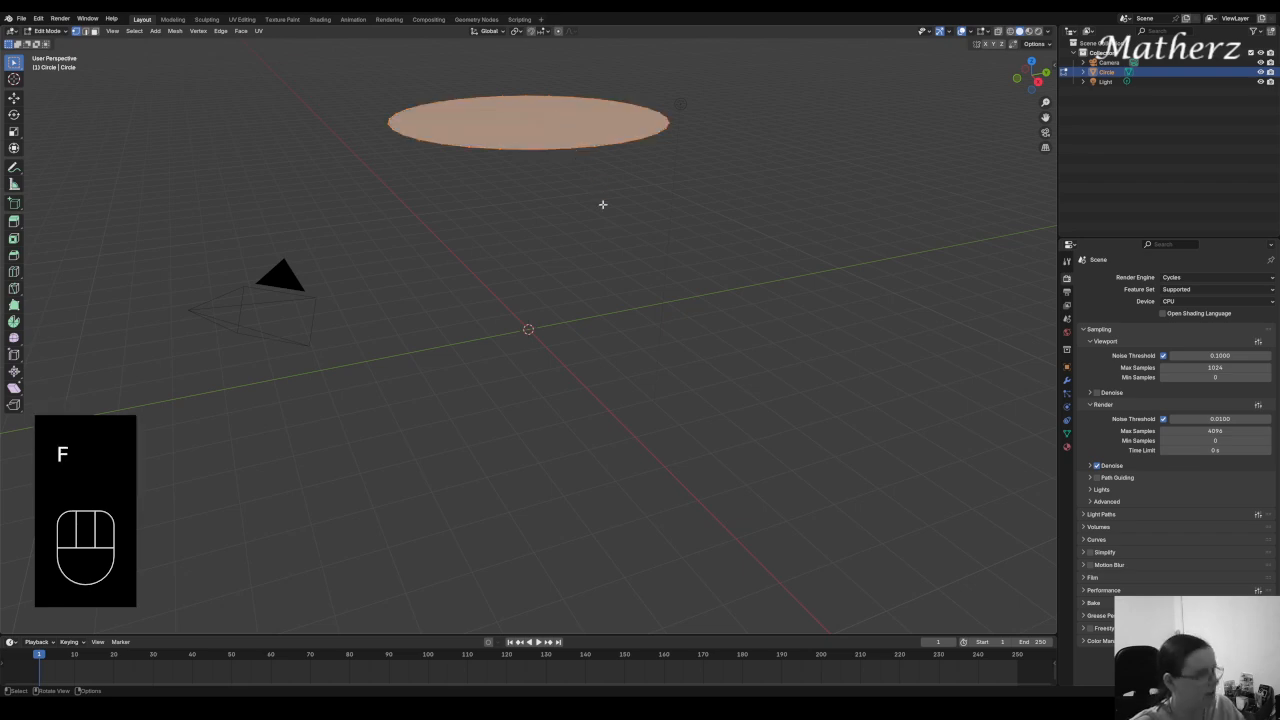
key(e)
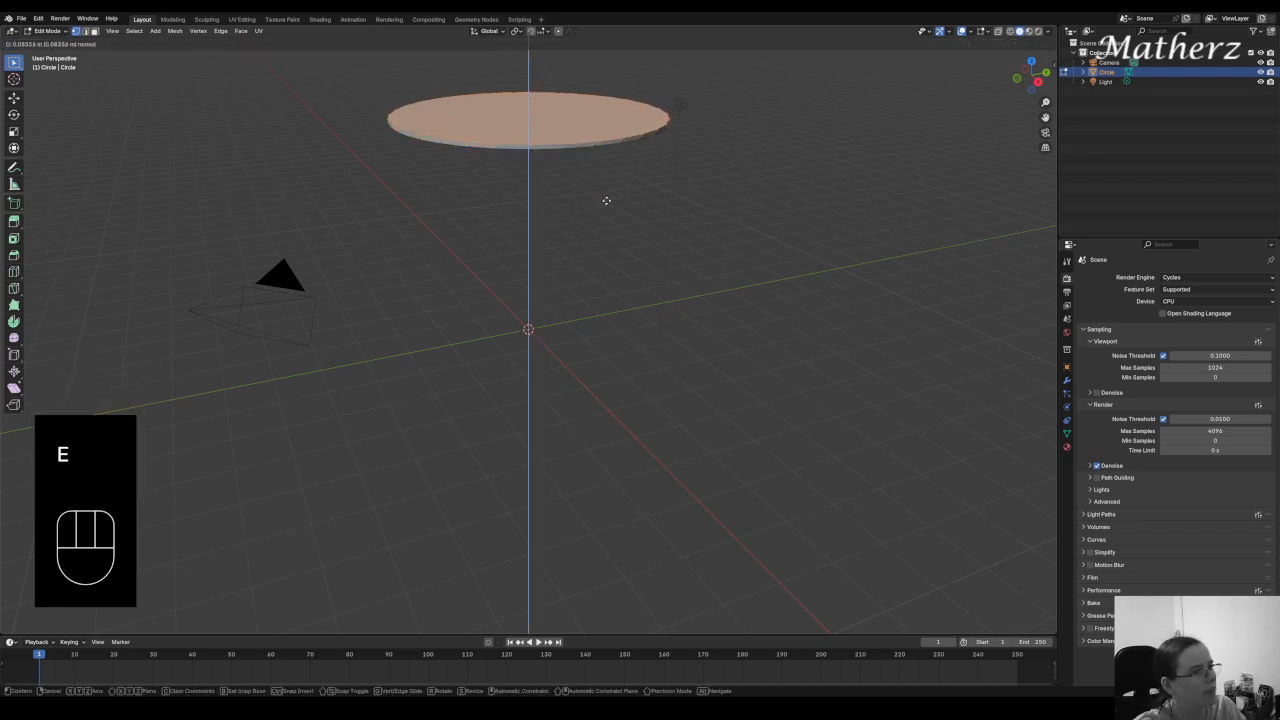
click(606, 198)
Scale the disc's top face outward to about 1.02 and extrude it upward about 0.13 m
shift+middle_drag(609, 171, 580, 250)
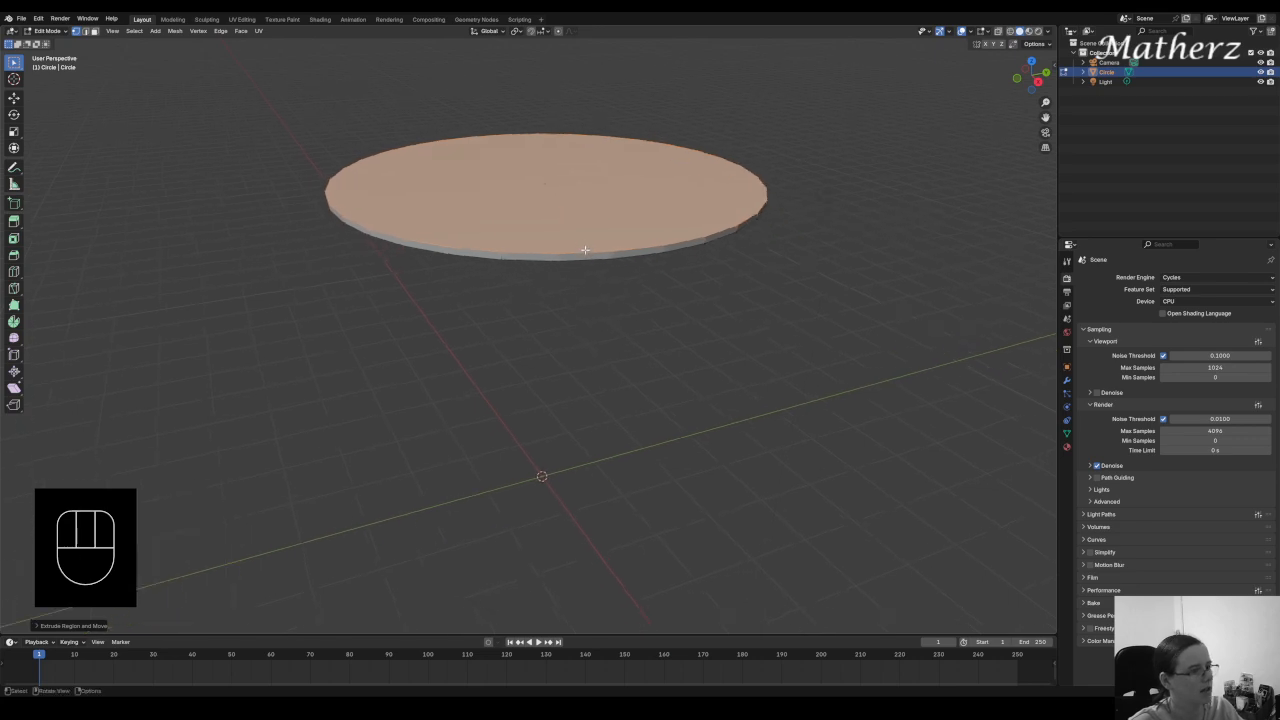
key(s)
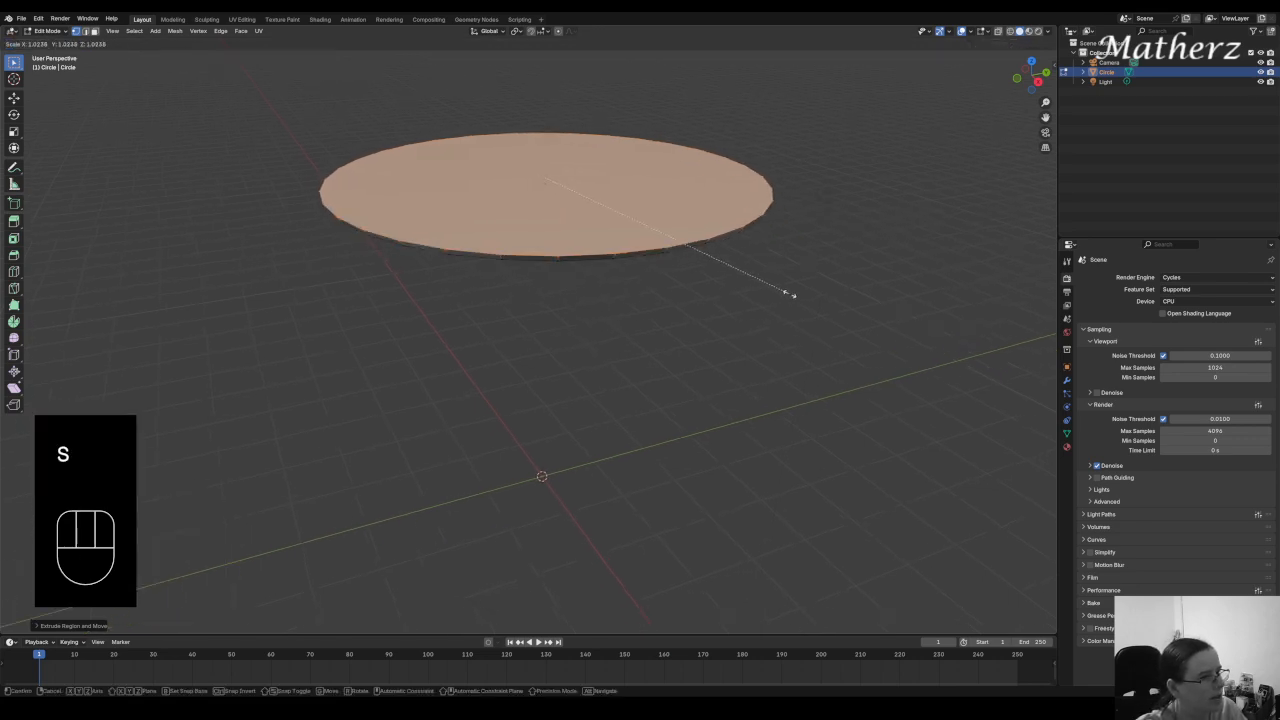
click(789, 293)
key(e)
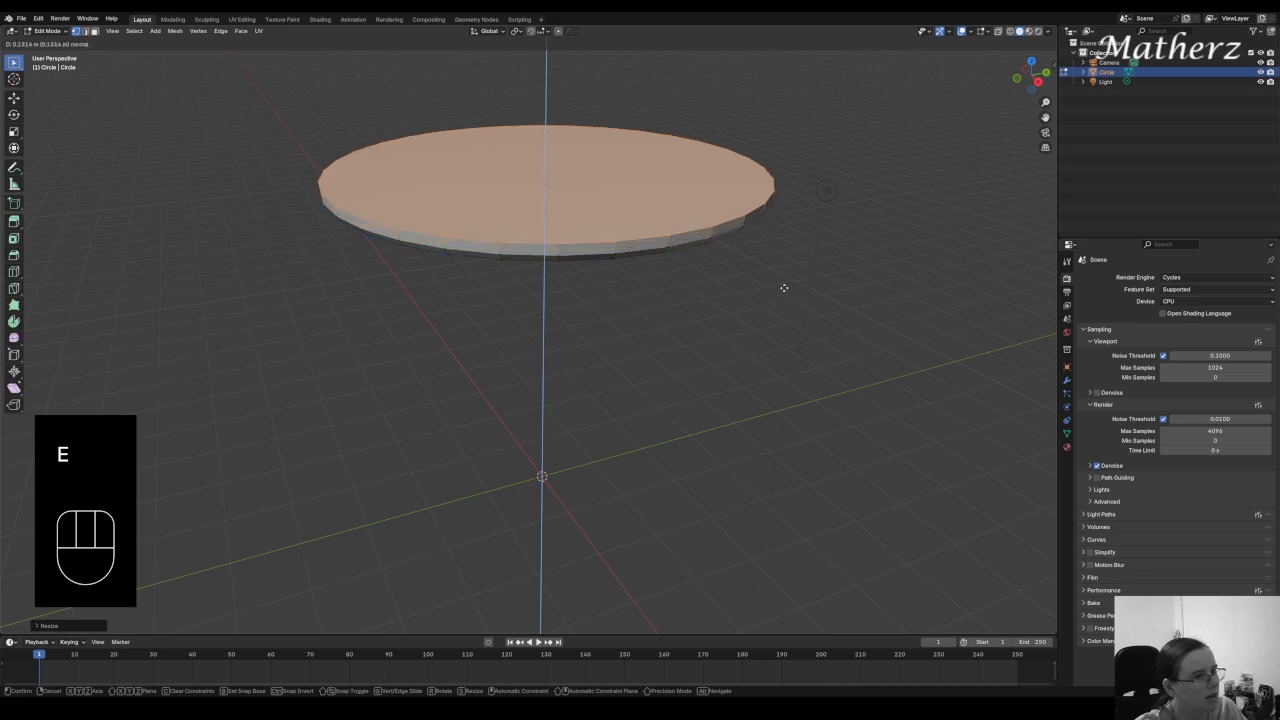
click(784, 288)
Extrude the top face slightly upward again and scale it inward a little to bevel the disc's rim
key(e)
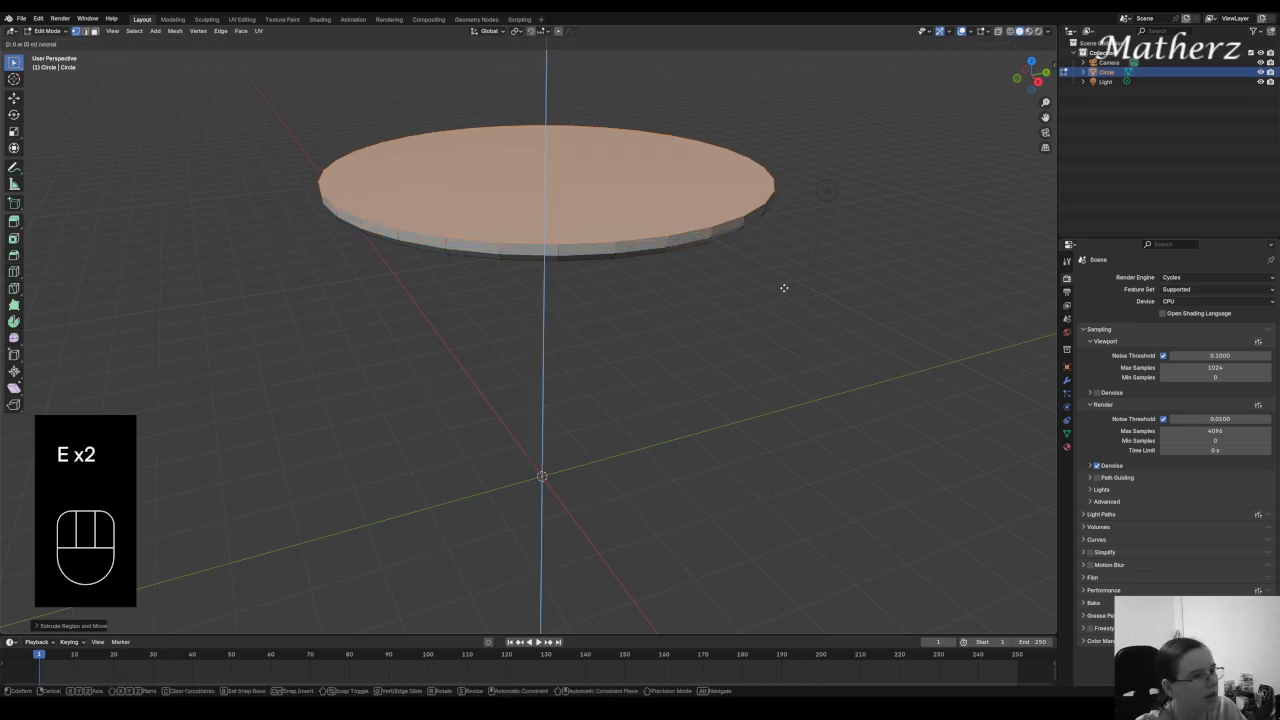
click(823, 264)
key(s)
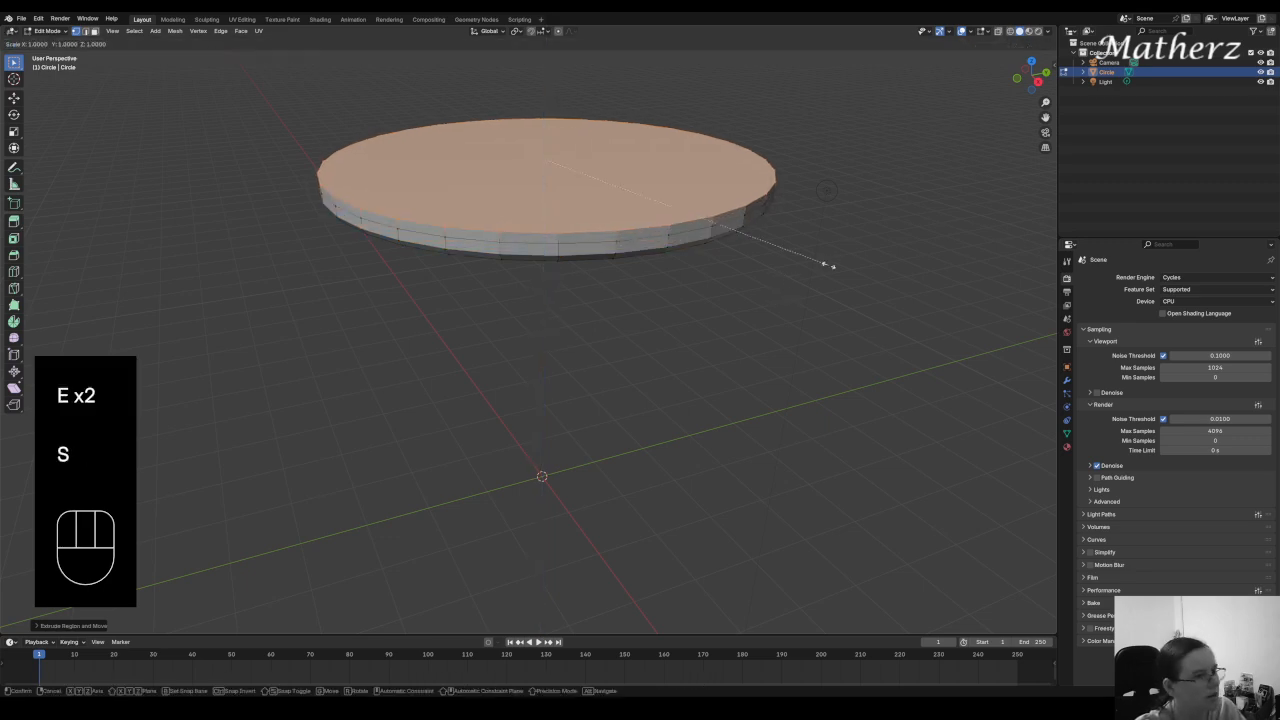
click(767, 264)
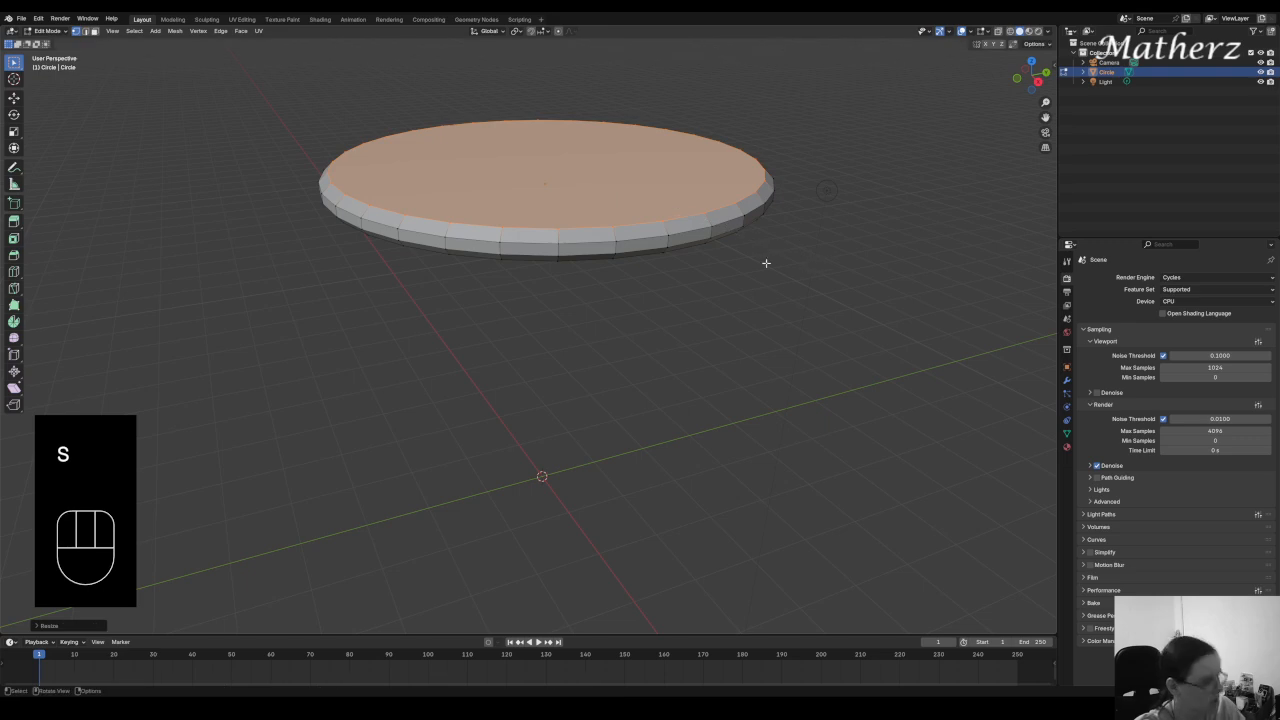
Extrude the top face in place and scale it inward to about 0.97 to form a narrow inner border
key(e)
click(767, 264)
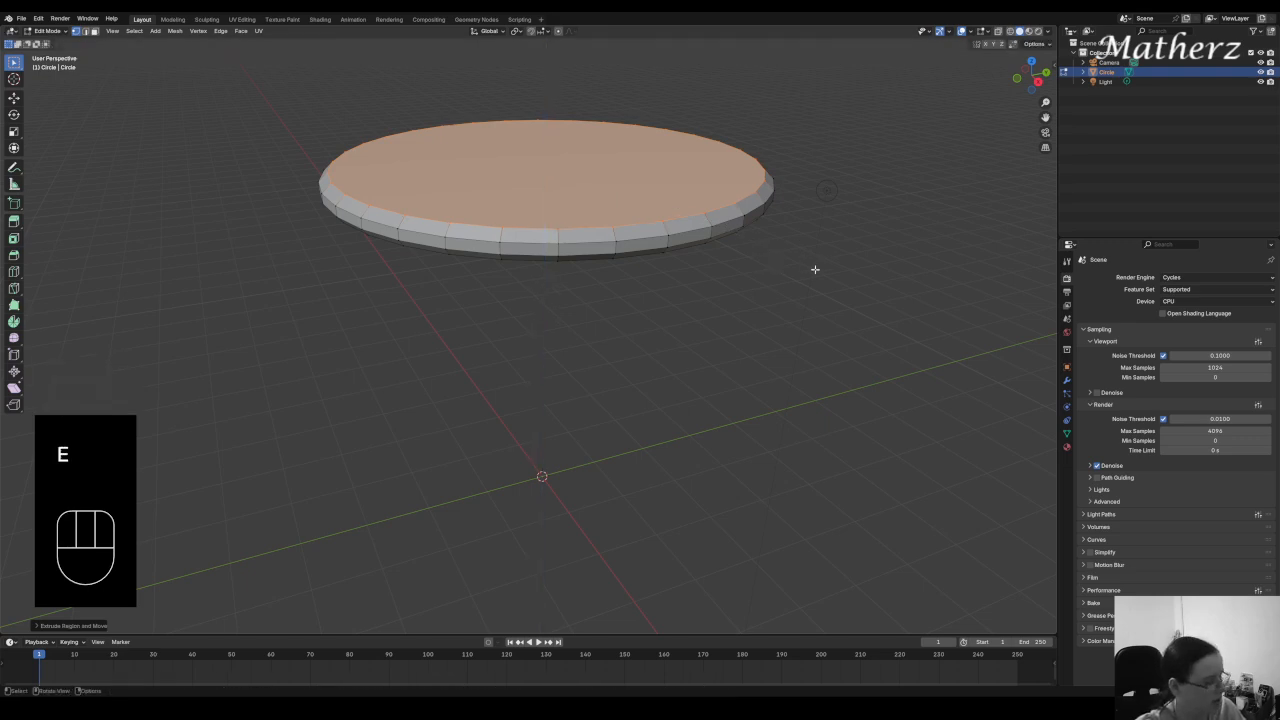
key(s)
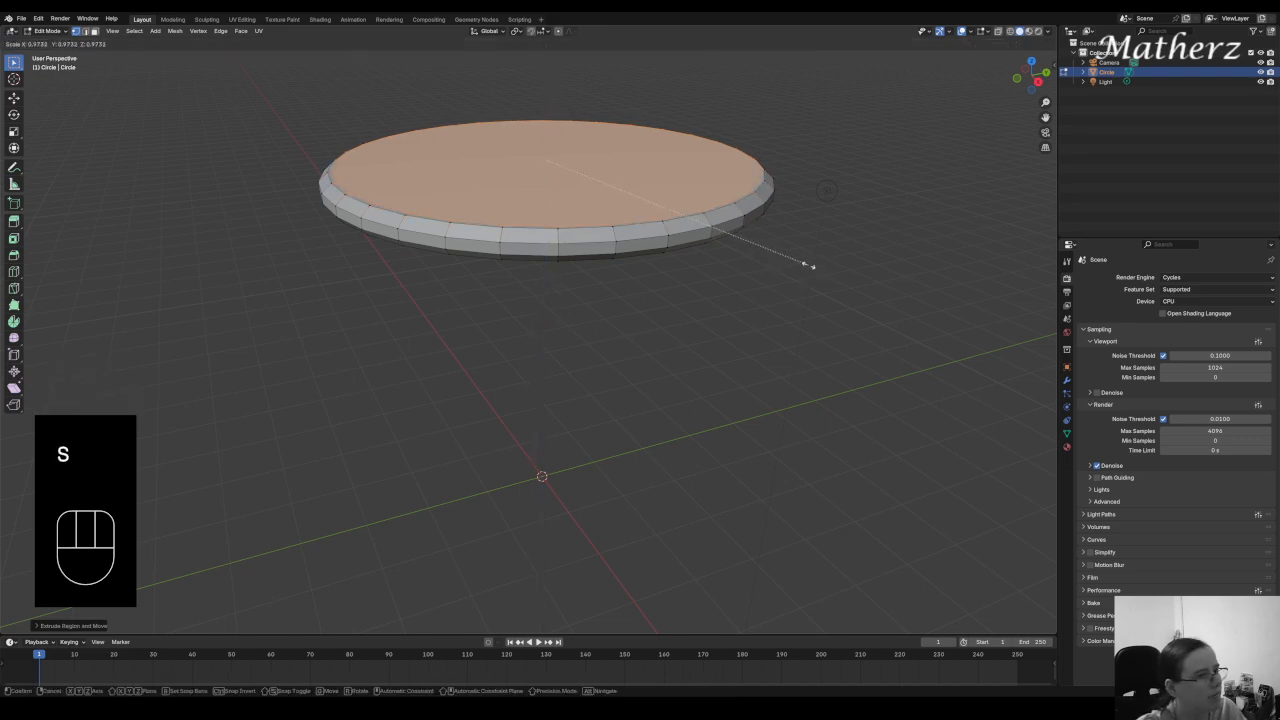
click(809, 264)
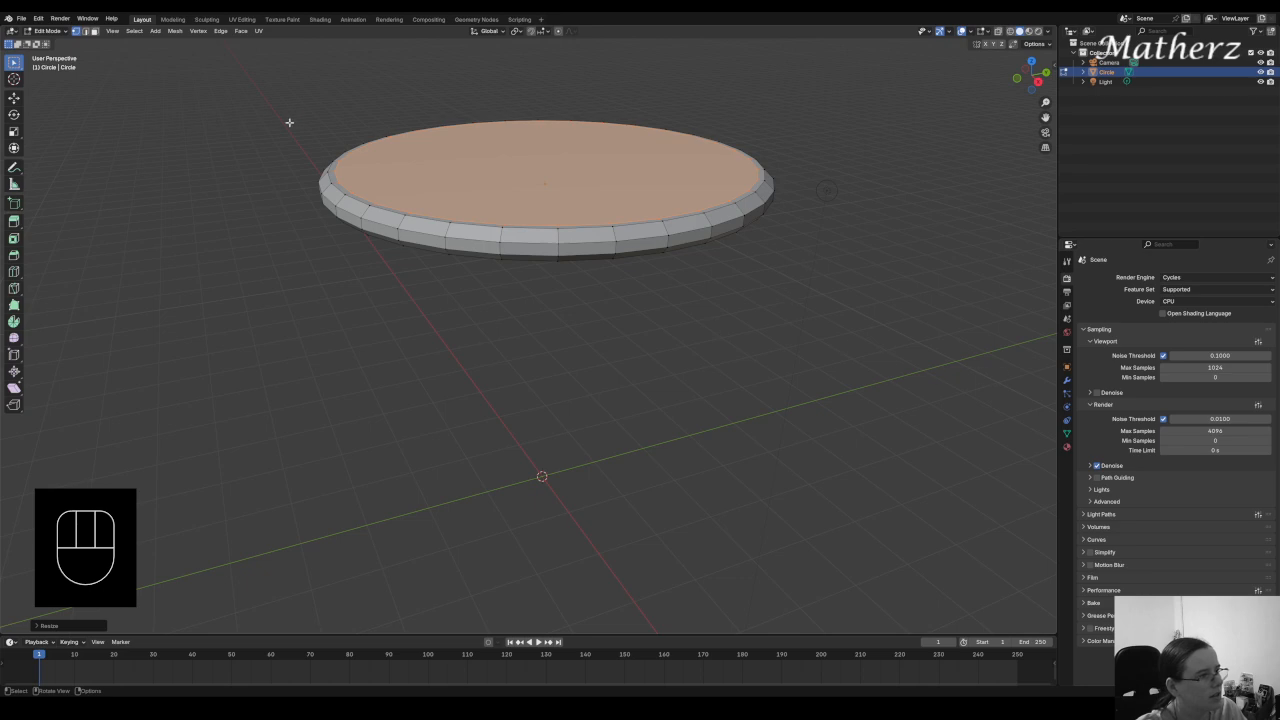
Delete the disc's large top and bottom faces, leaving an open ring
key(Delete)
click(567, 190)
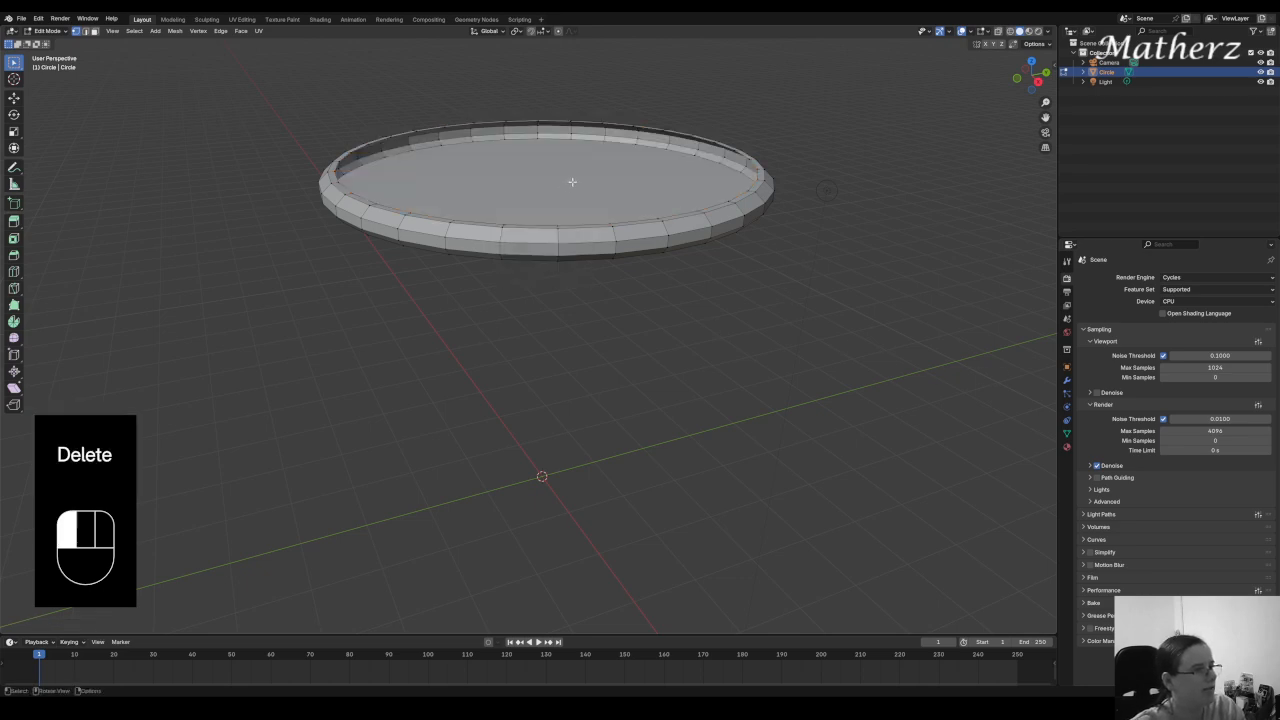
click(94, 31)
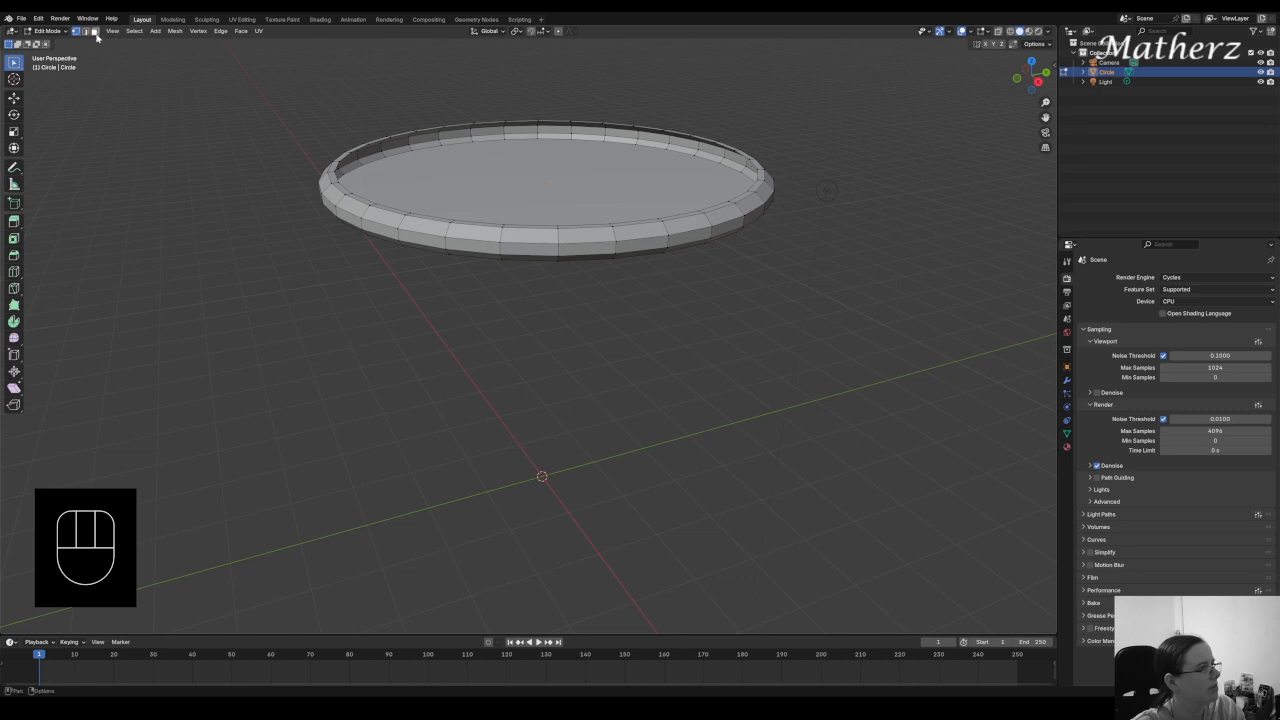
click(492, 187)
key(Delete)
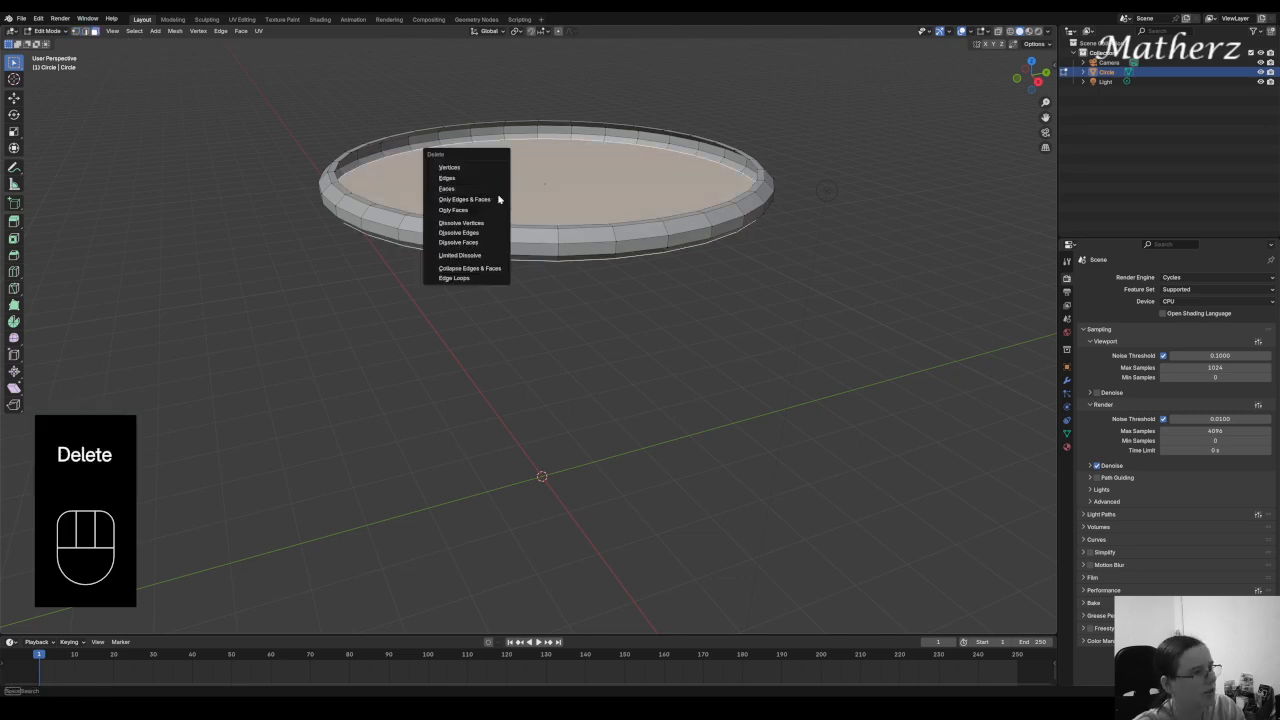
click(489, 190)
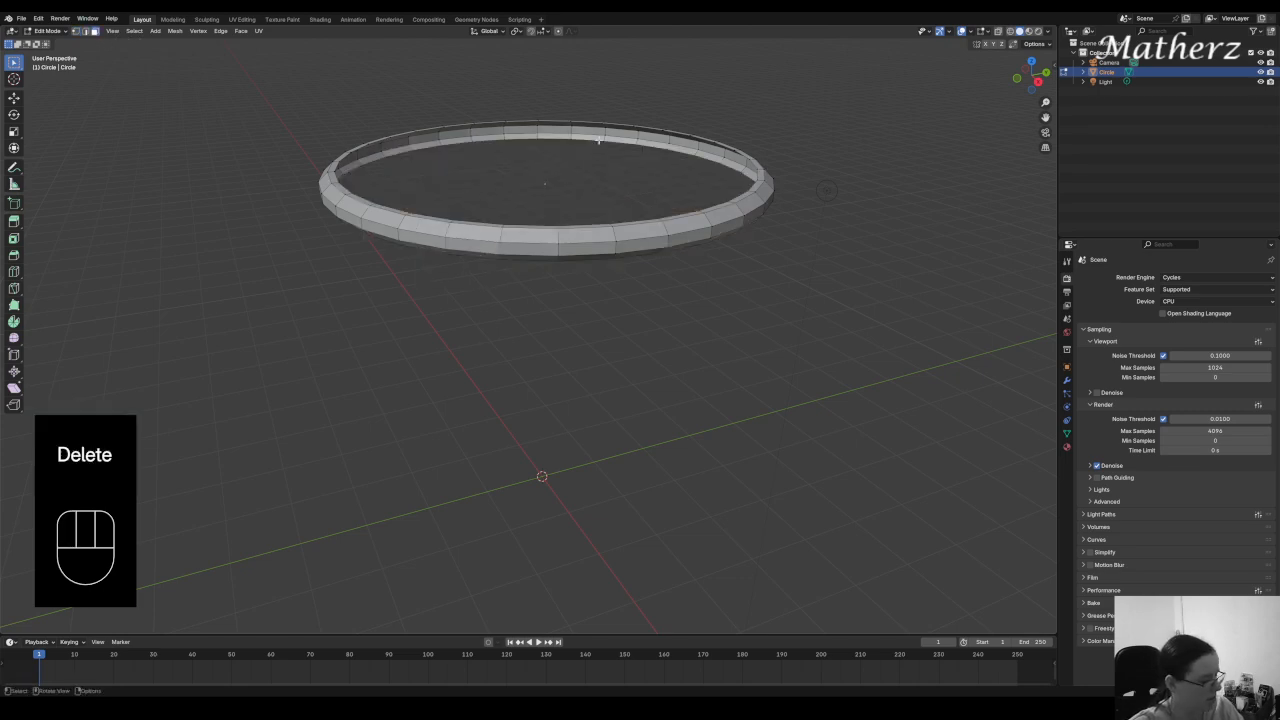
Extrude the entire ring in place and scale the extrusion slightly inward to thicken the ring
key(a)
key(e)
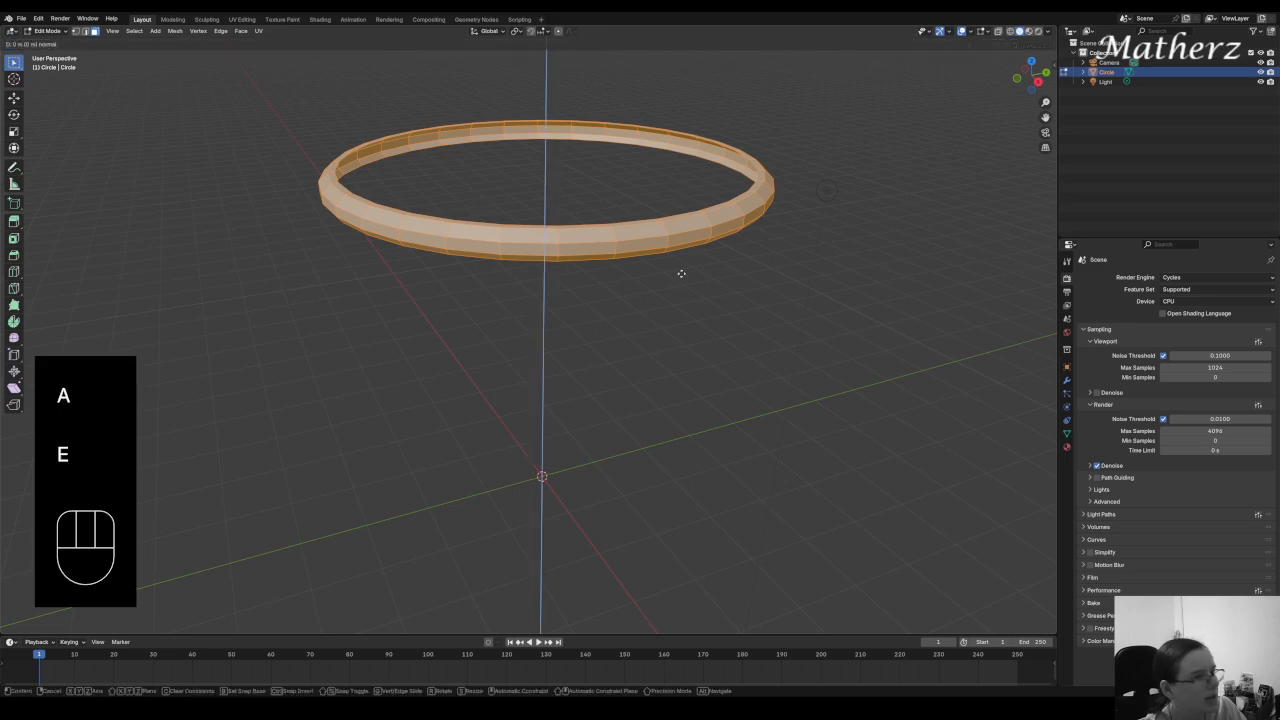
click(681, 273)
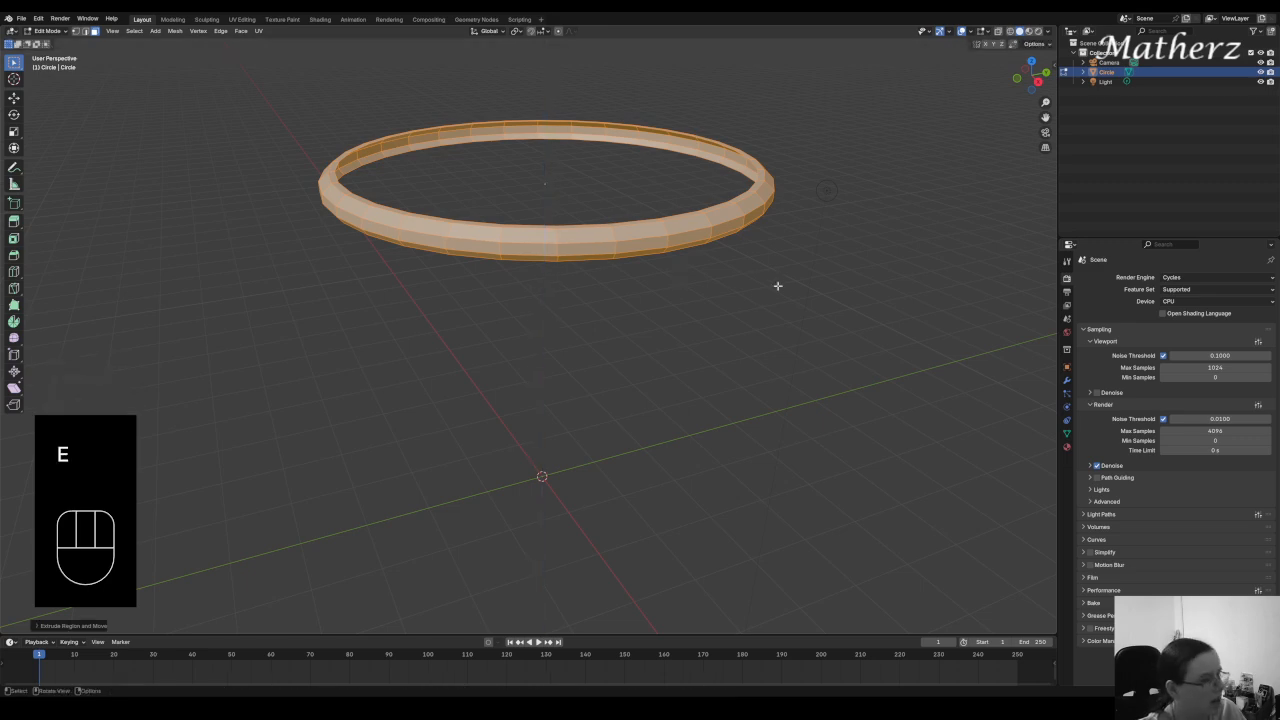
key(s)
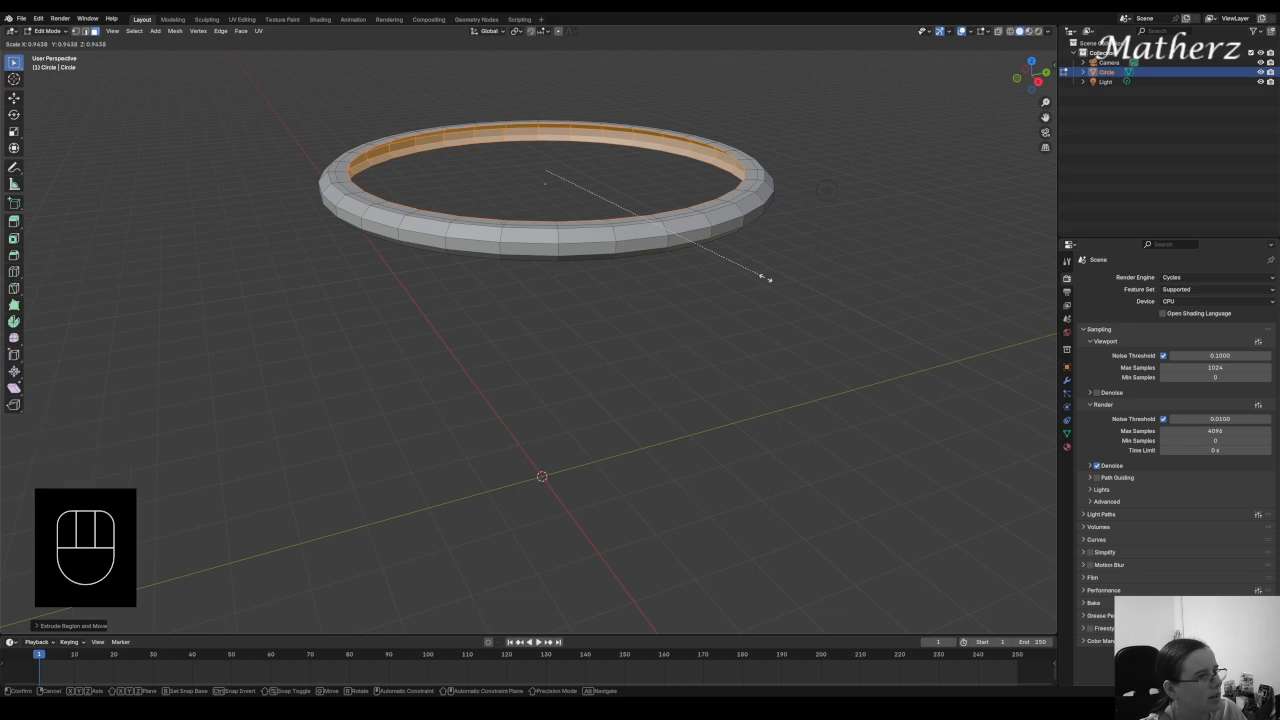
click(766, 278)
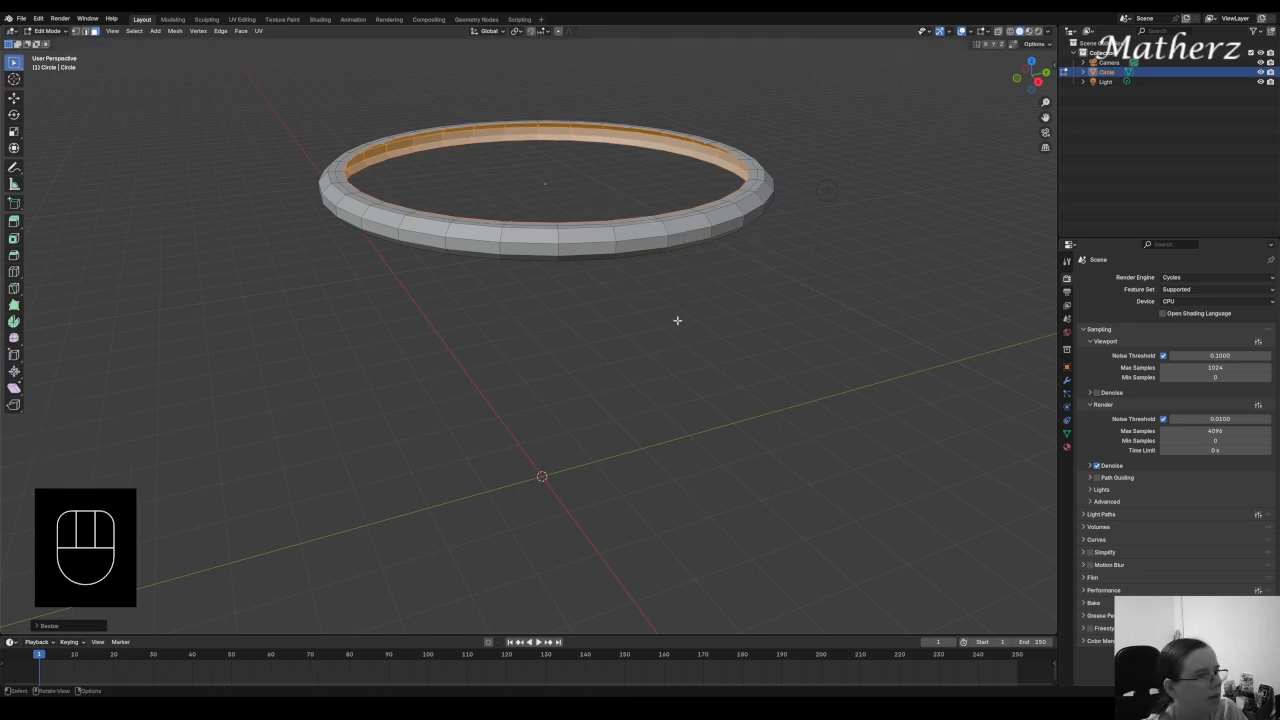
Flatten the ring's extruded inner wall along the Z axis to about 0.86
key(s)
key(z)
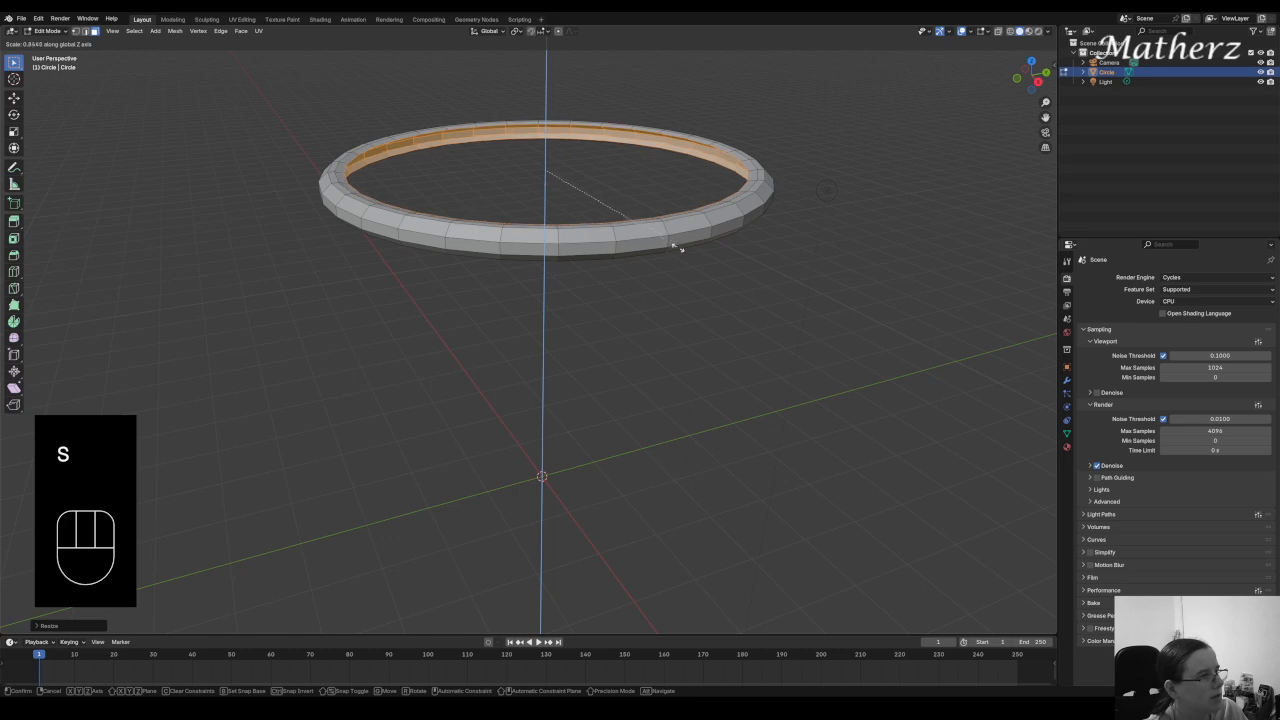
click(676, 243)
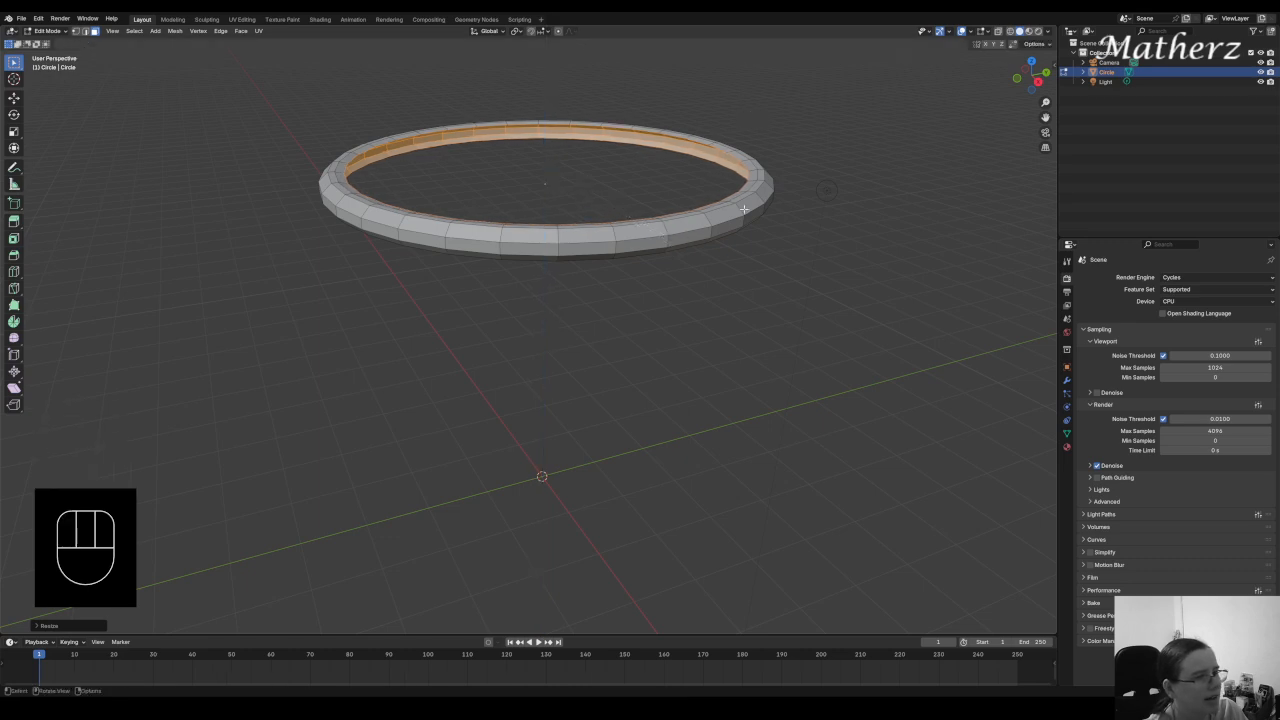
Return to Object Mode and apply Shade Smooth to the ring
click(47, 31)
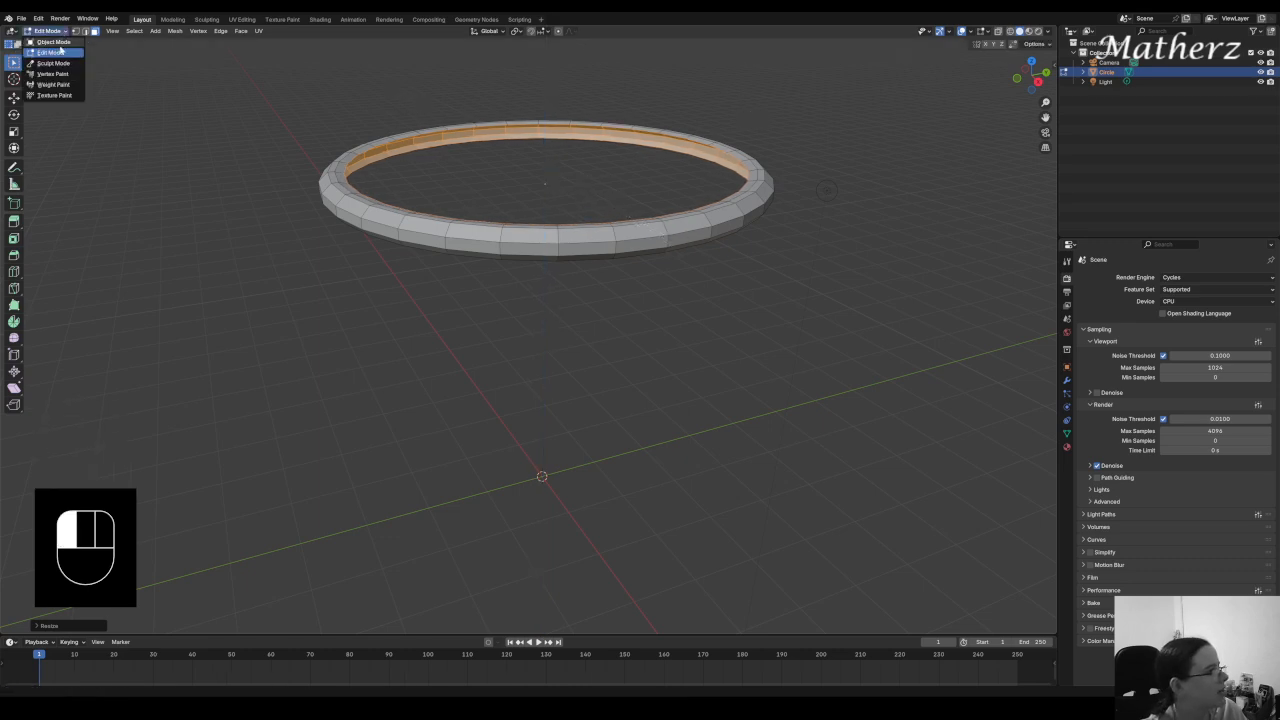
click(50, 41)
right_click(337, 186)
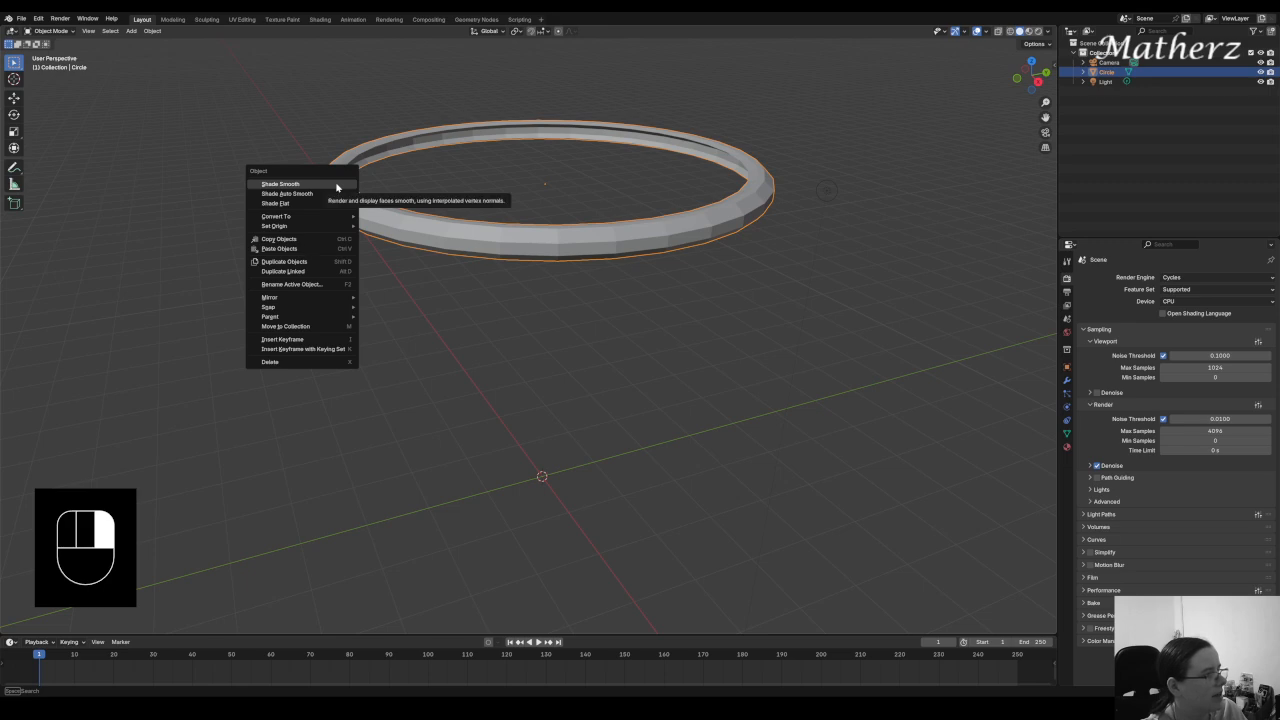
click(337, 186)
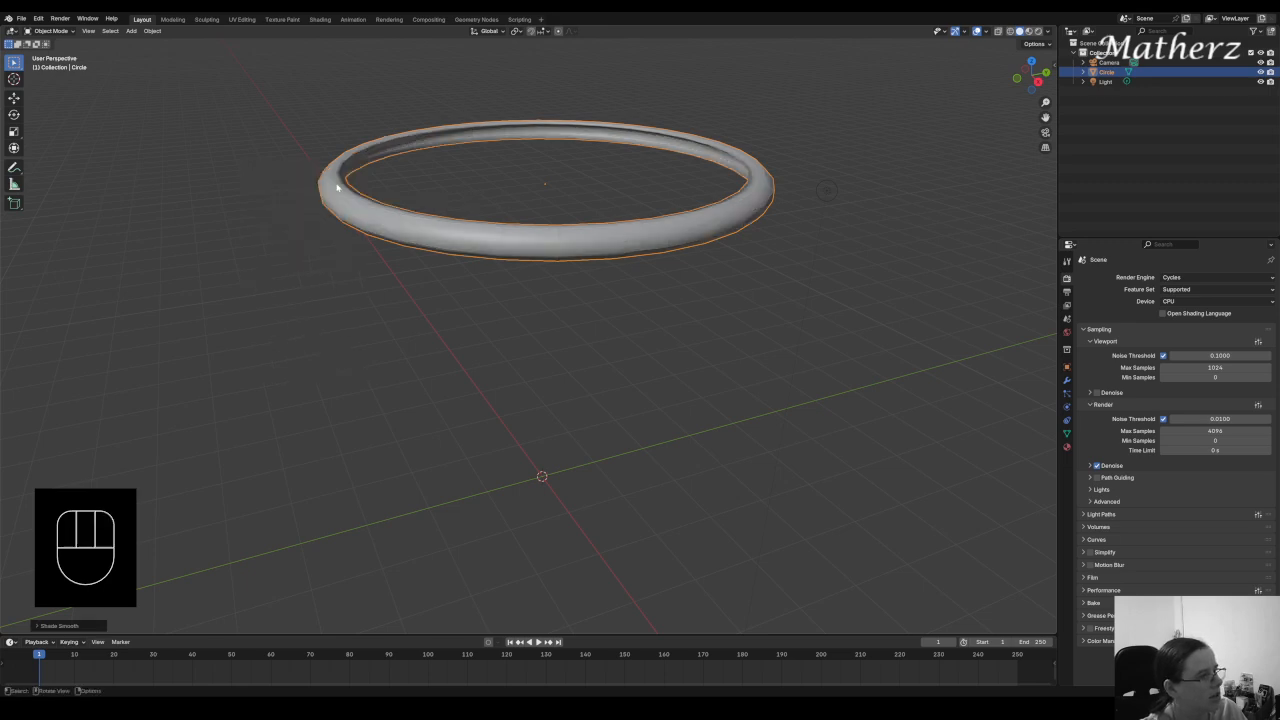
Add a mesh circle and raise it along the Z axis to the height of the ring
click(131, 31)
mouse_move(148, 42)
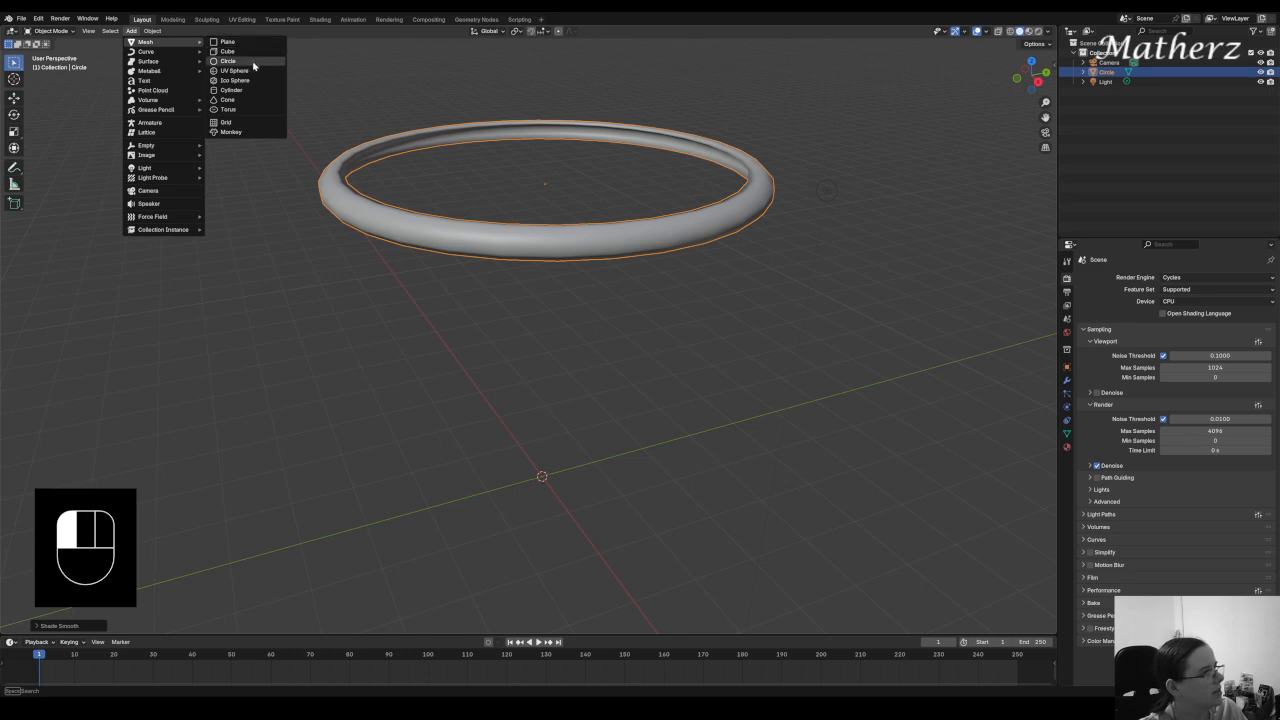
click(255, 62)
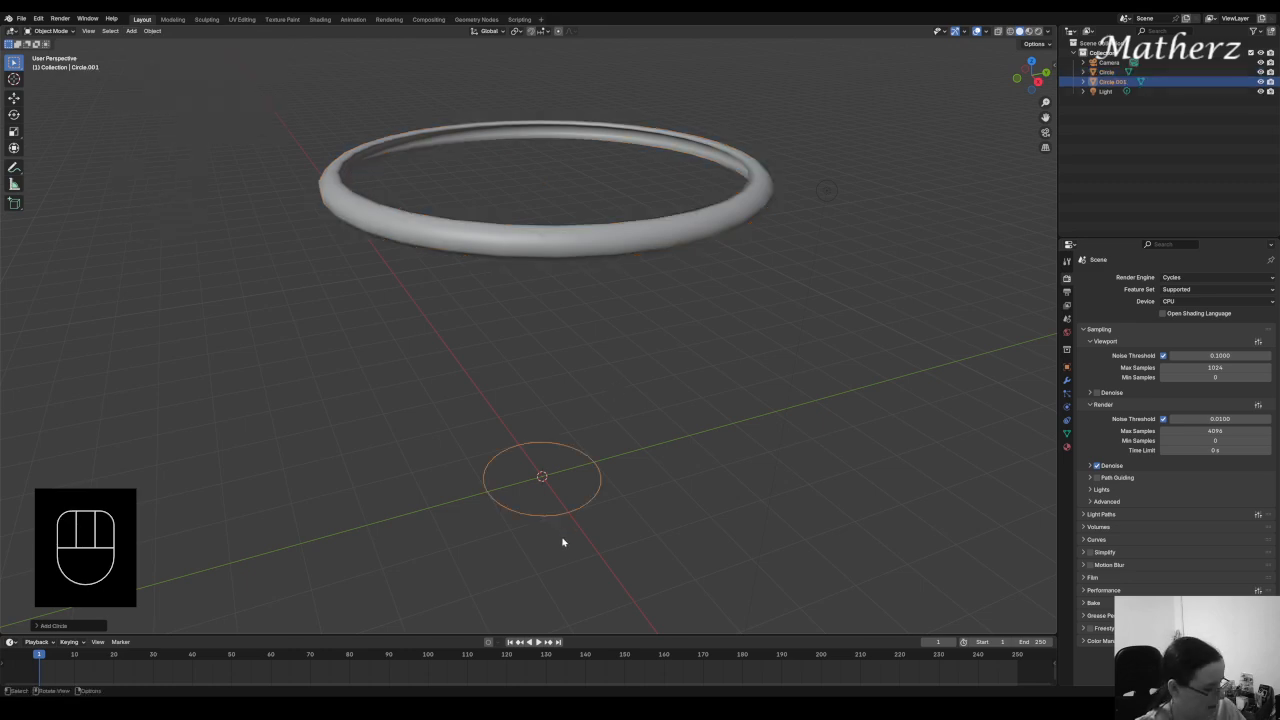
key(g)
middle_drag(561, 505, 566, 440)
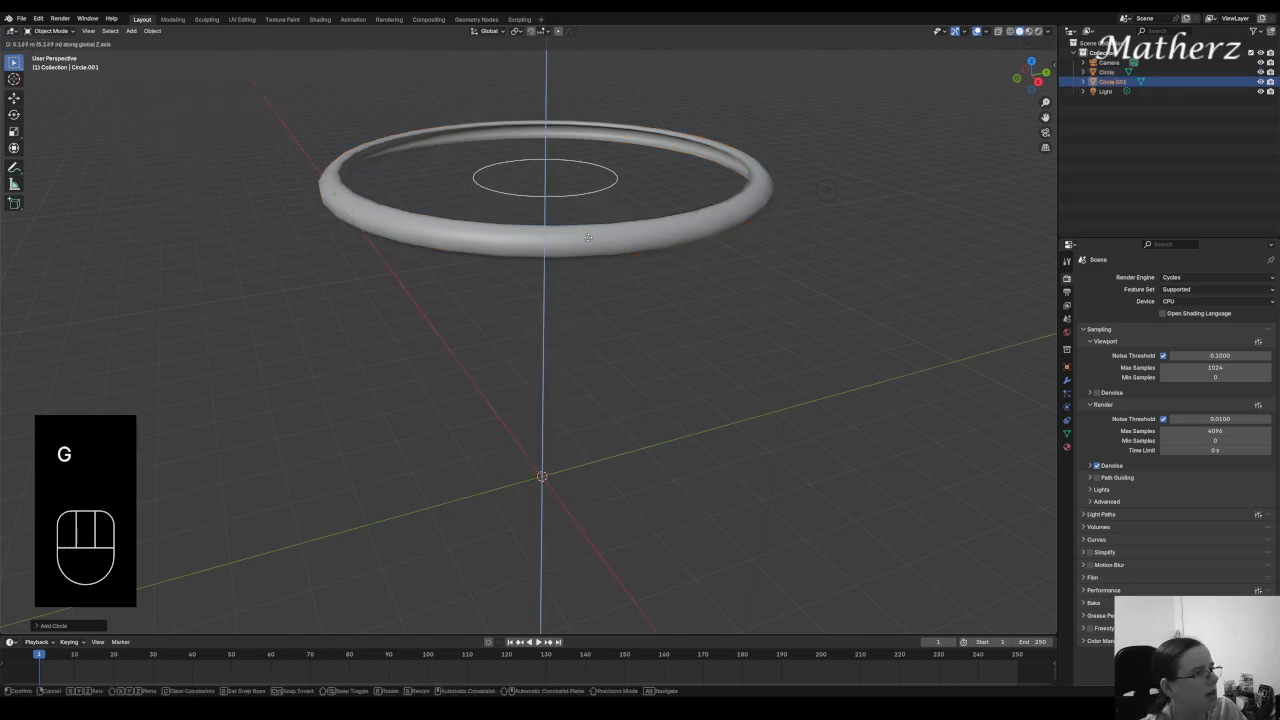
click(583, 228)
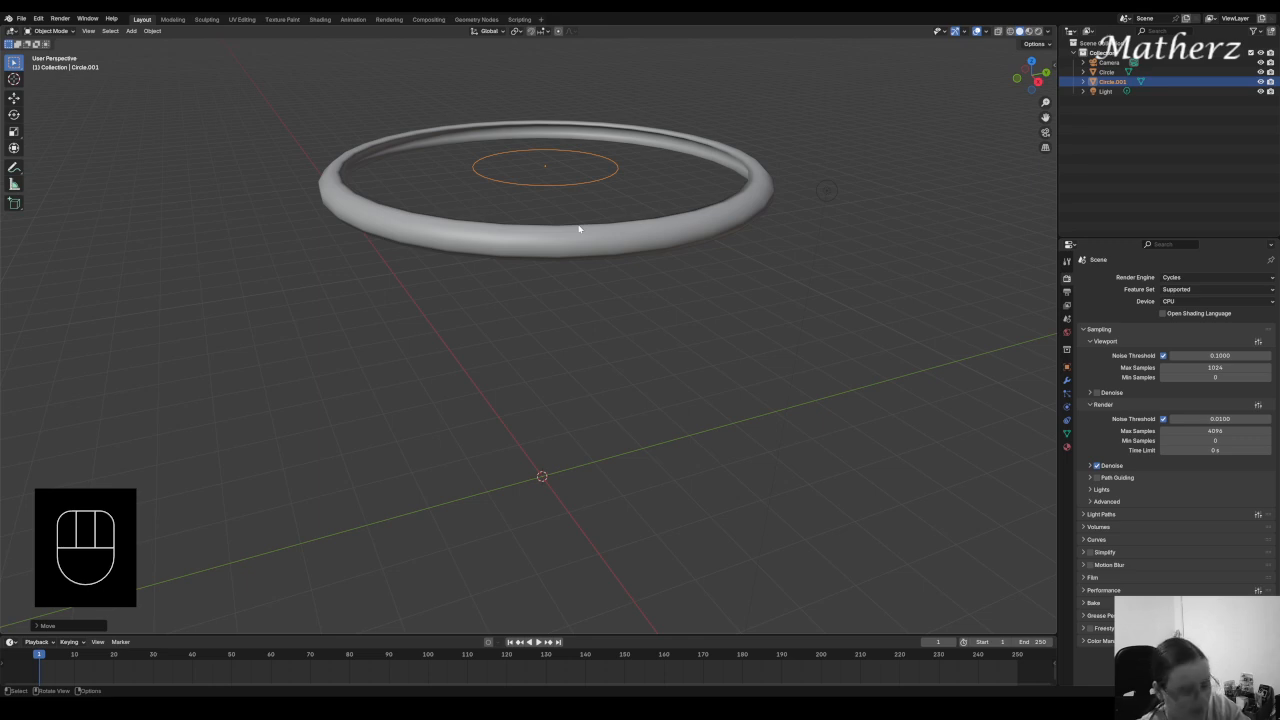
In see-through front view, lower the circle along Z to the ring's mid-height and scale it about 2.9 times to reach the ring
key(KP_1)
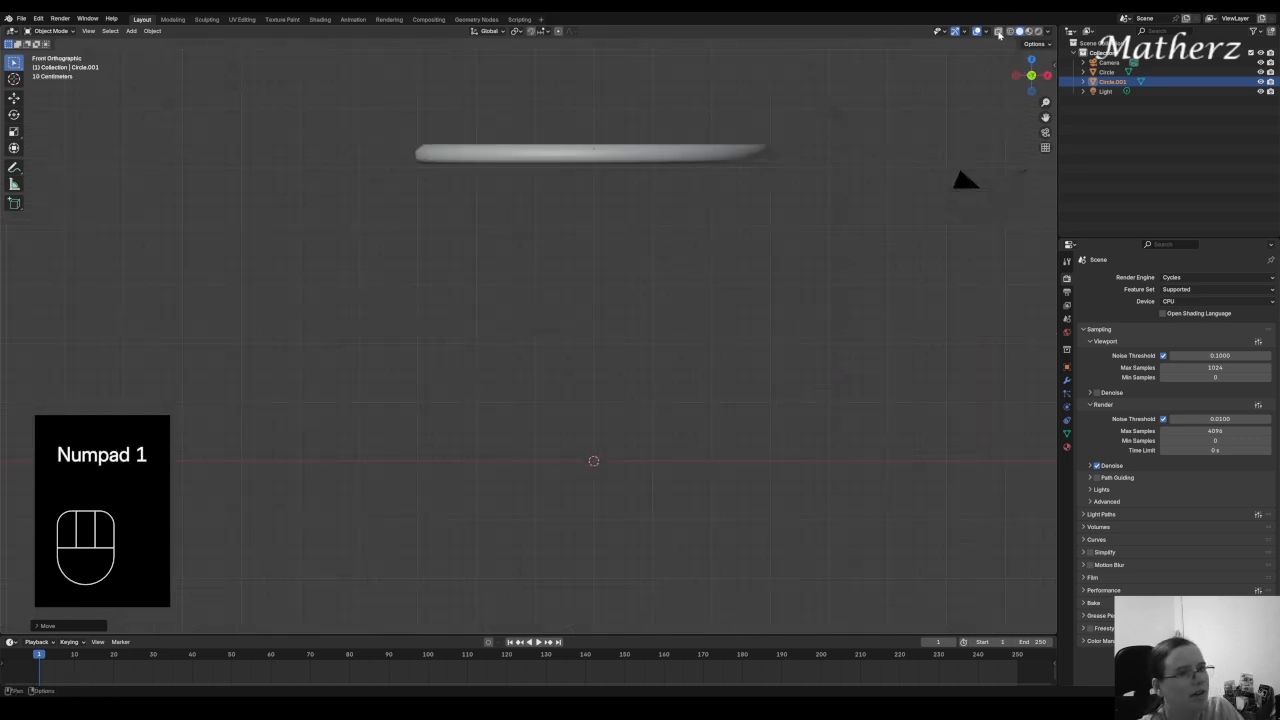
scroll(700, 166, up, 2)
shift+middle_drag(651, 166, 562, 255)
key(g)
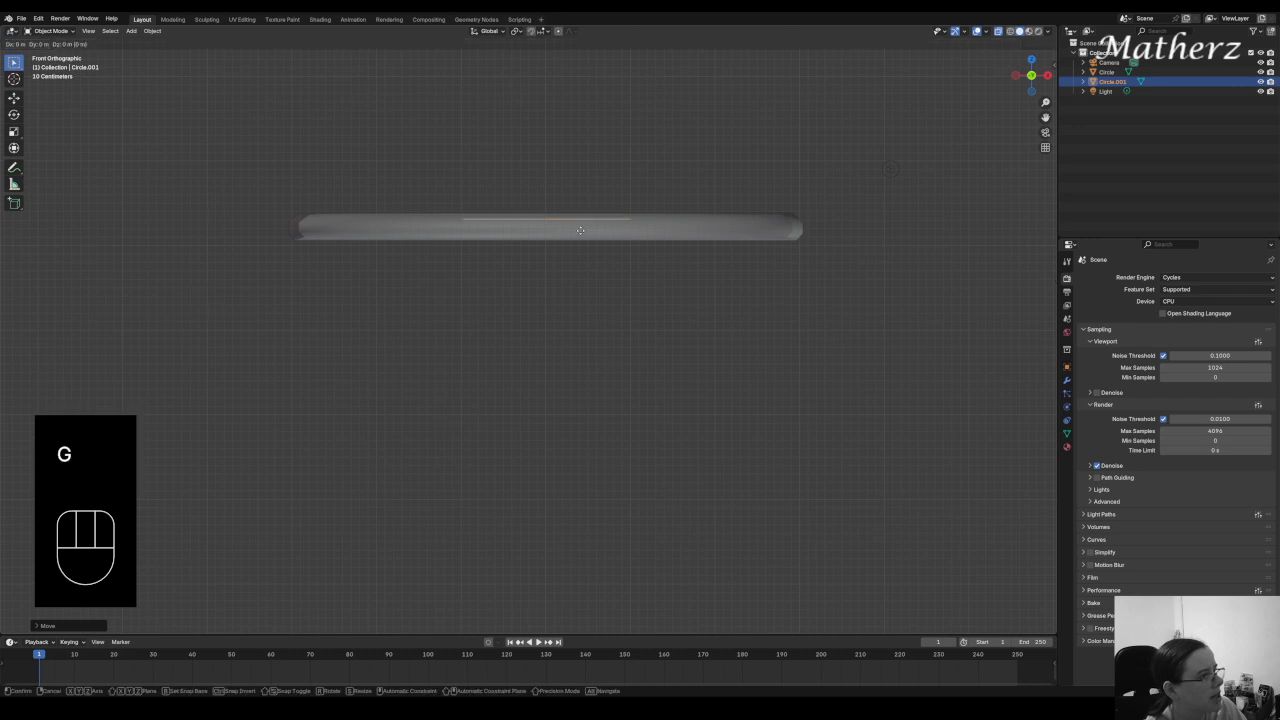
middle_click(578, 238)
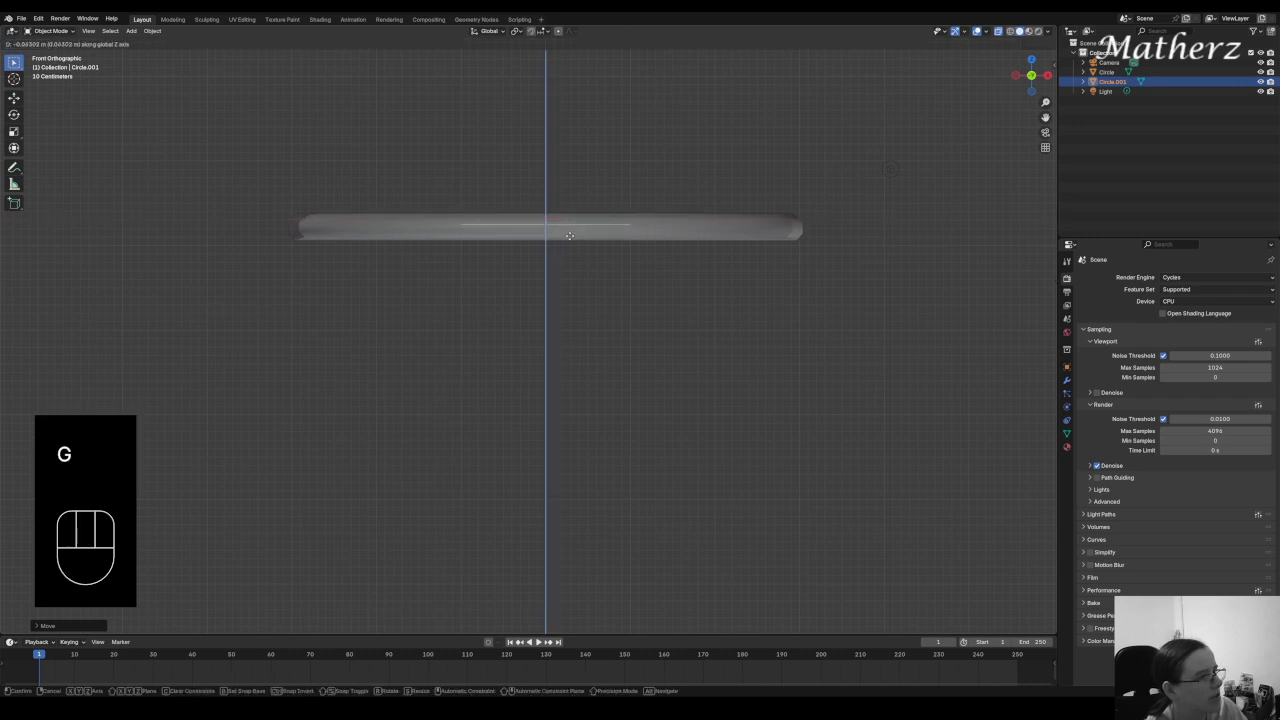
click(571, 238)
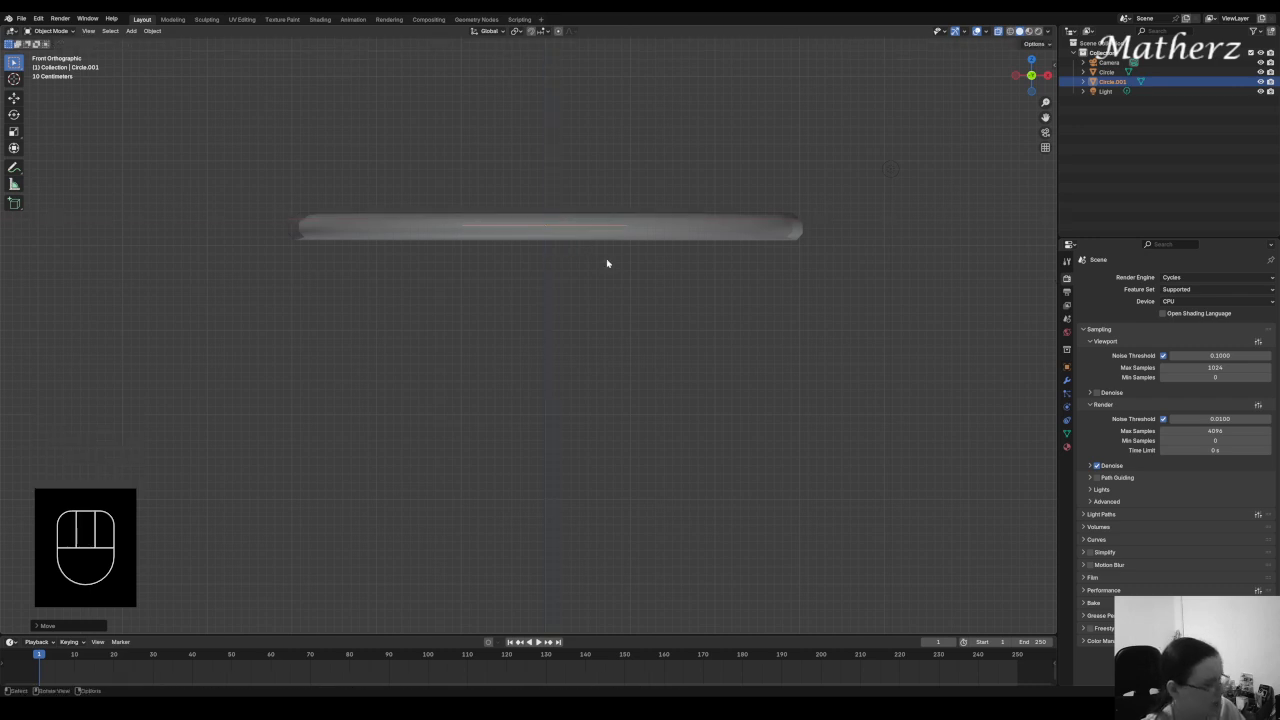
key(s)
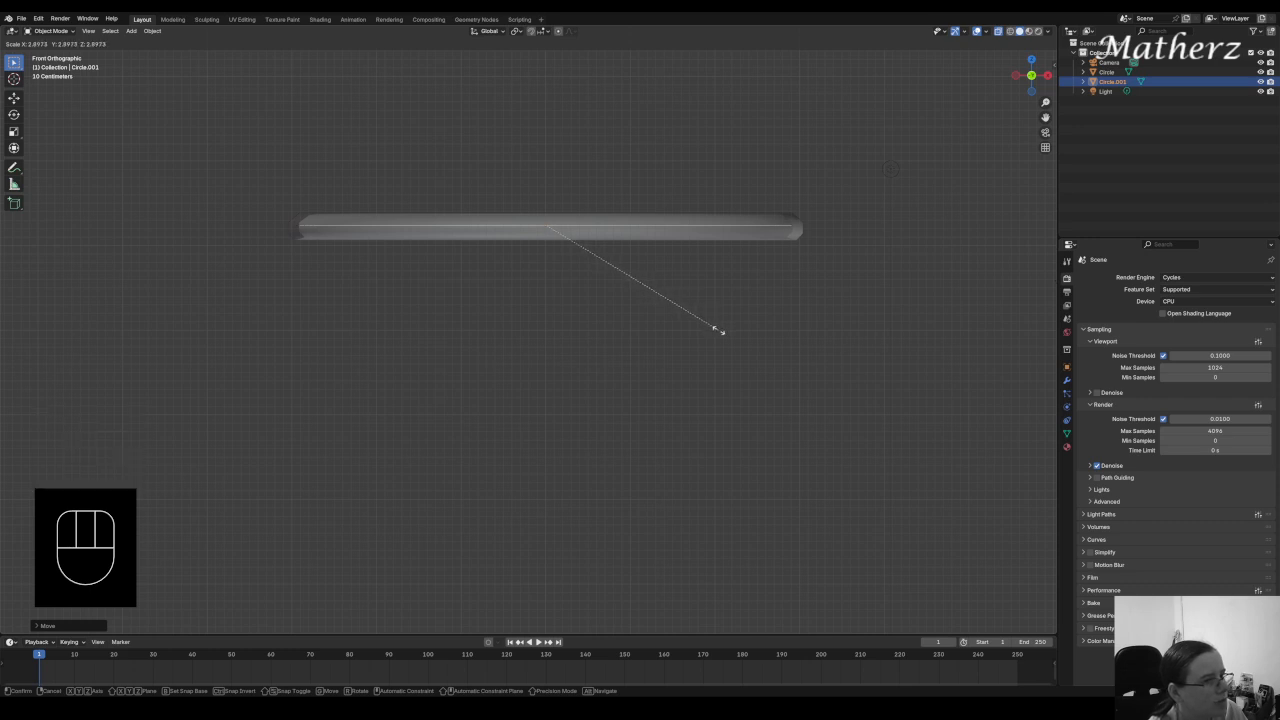
click(717, 330)
In Edit Mode, fill the circle with a face and extrude it about 0.13 m downward into a disc
click(60, 31)
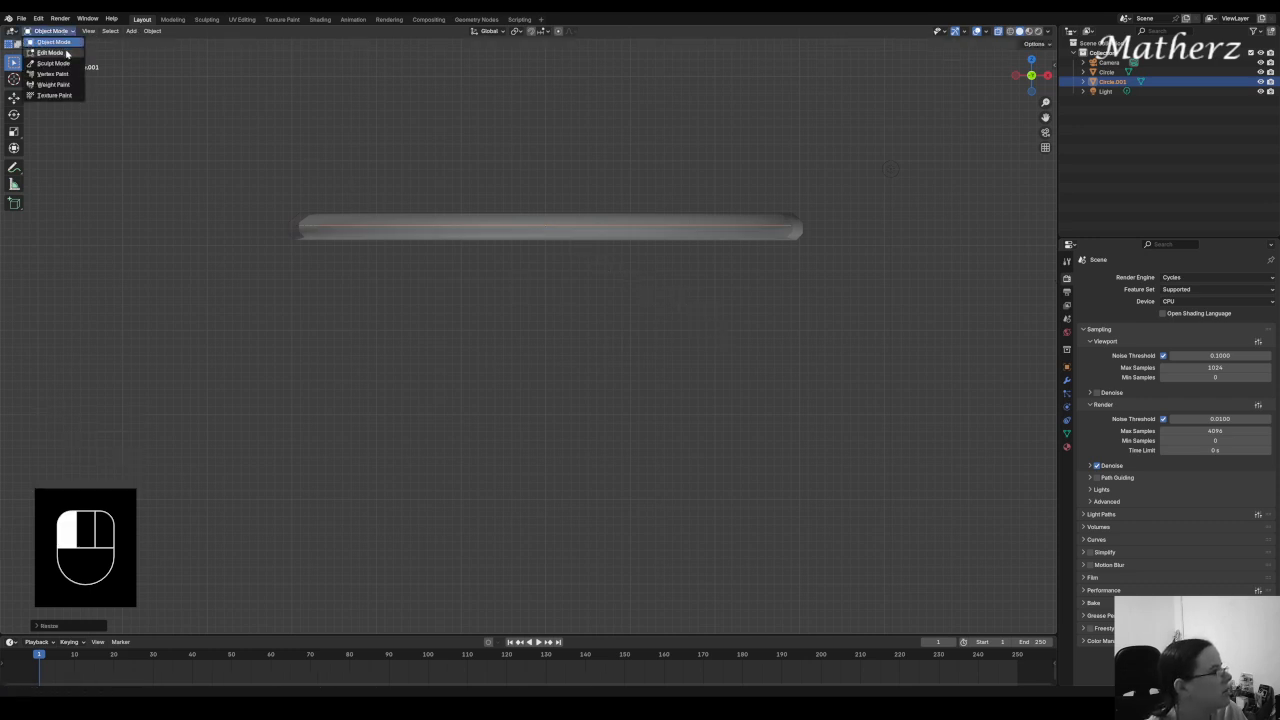
click(52, 52)
key(f)
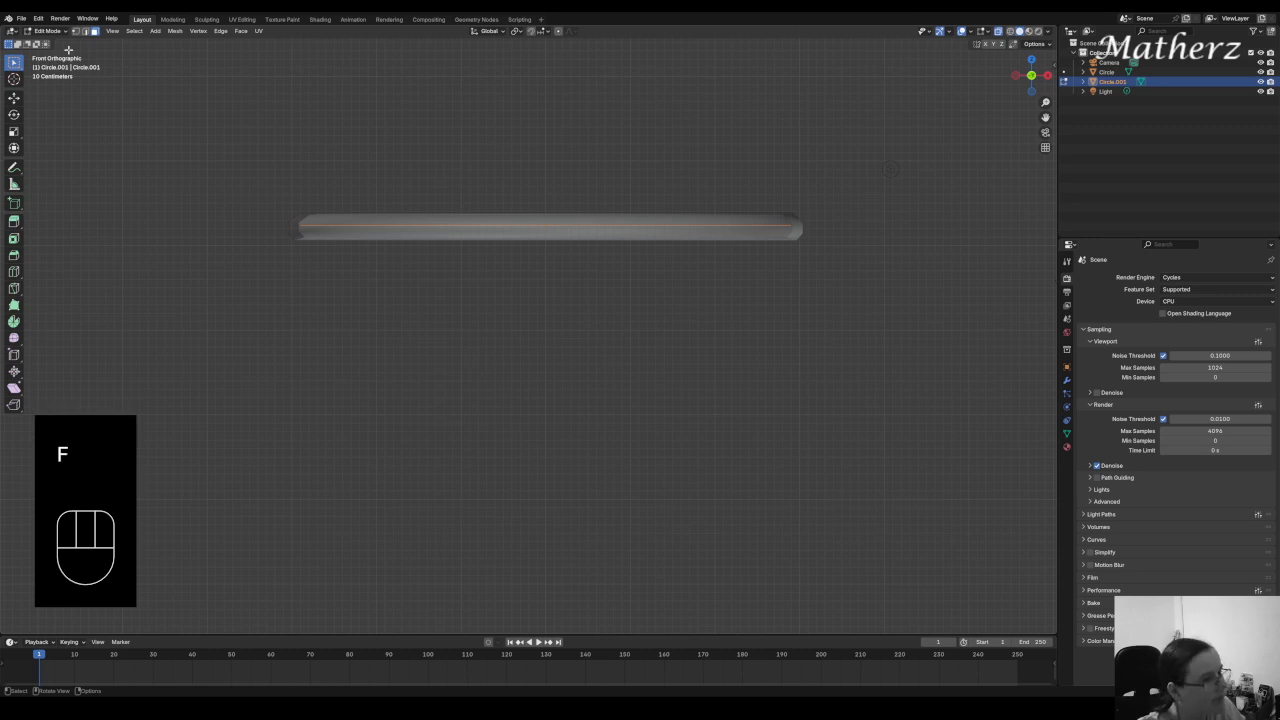
key(e)
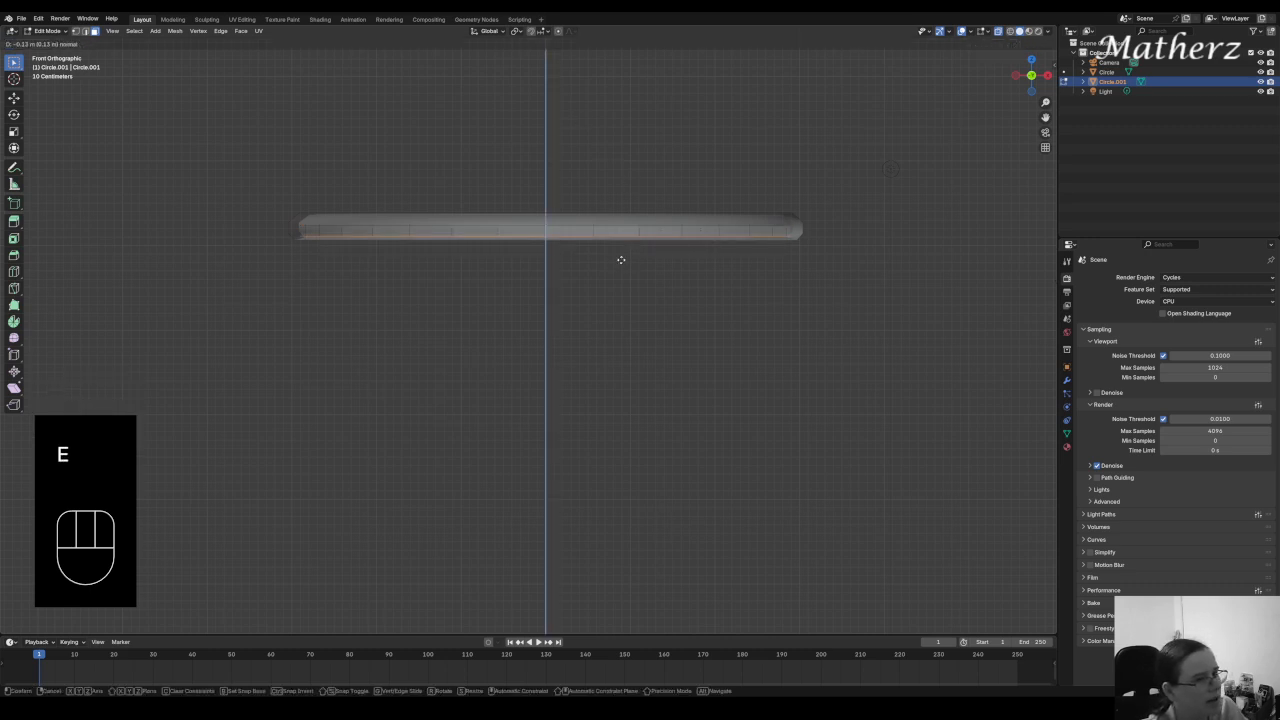
click(623, 261)
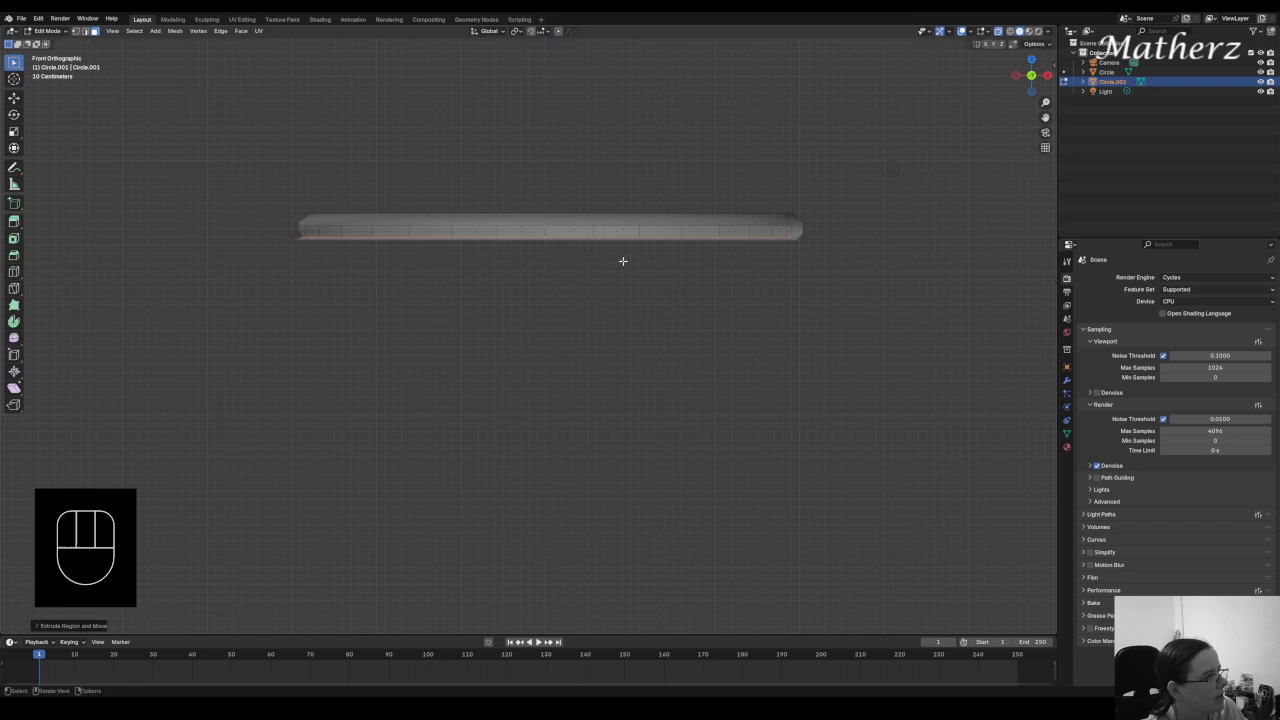
Select the entire disc mesh and move it up about 0.1 m along the Z axis
key(a)
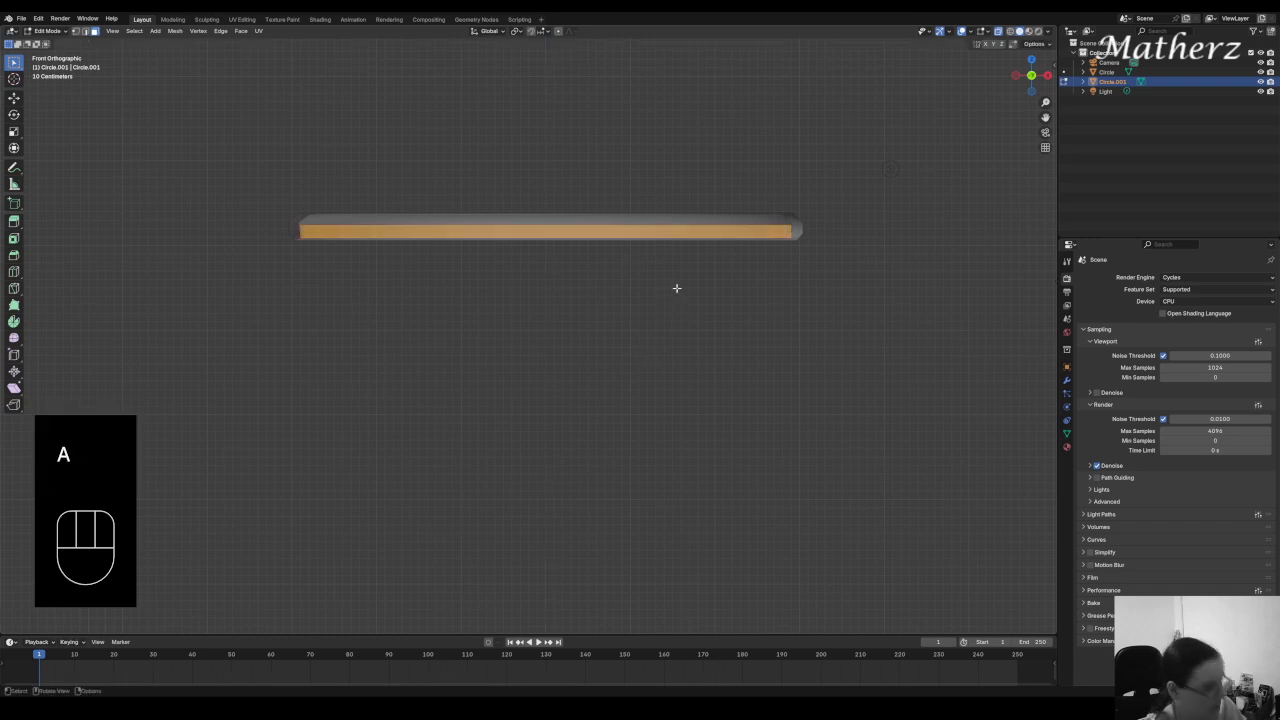
key(g)
middle_drag(677, 286, 683, 278)
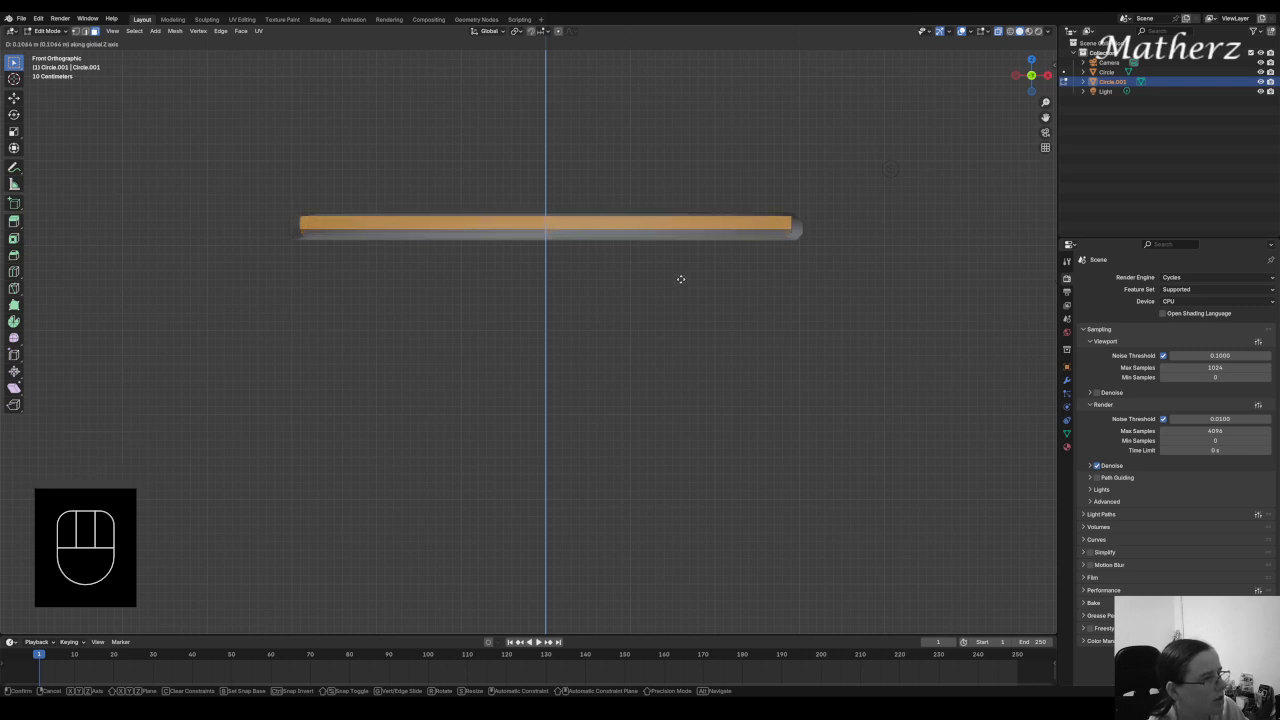
click(680, 279)
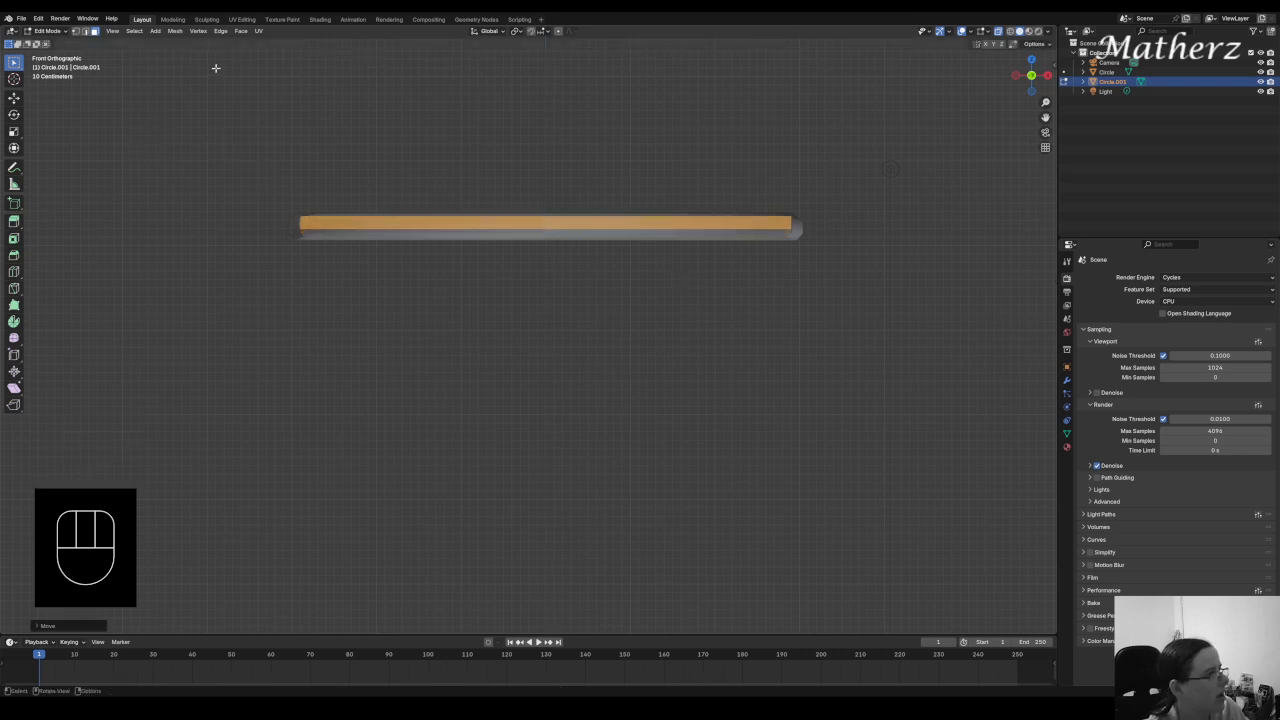
Select the disc's large top face and scale it slightly inward to taper the upper edge
middle_drag(217, 69, 391, 229)
click(584, 251)
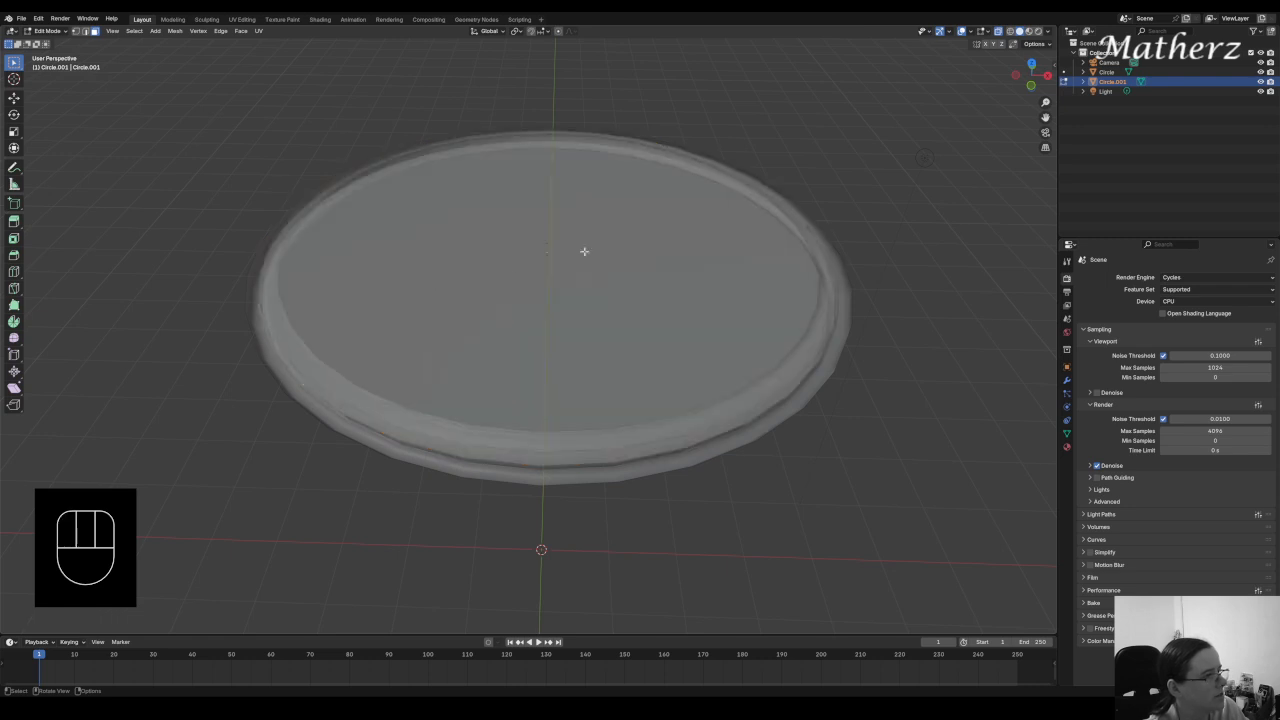
click(551, 241)
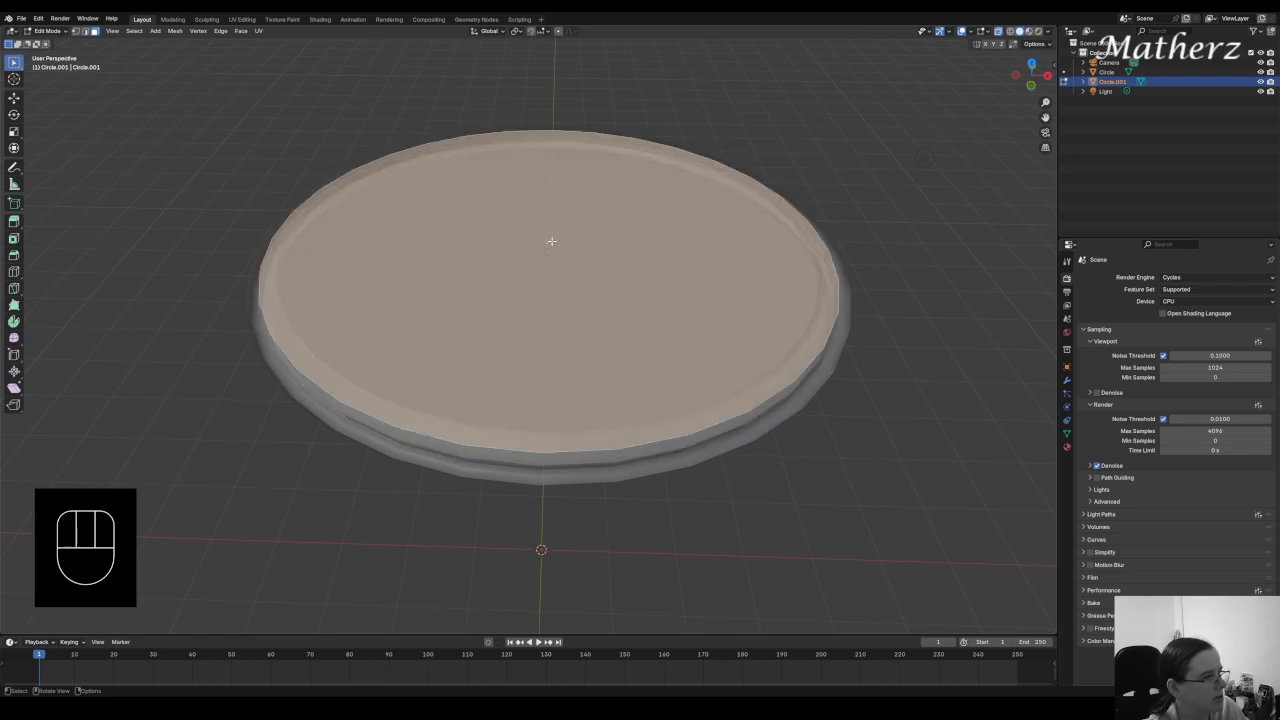
key(s)
click(747, 322)
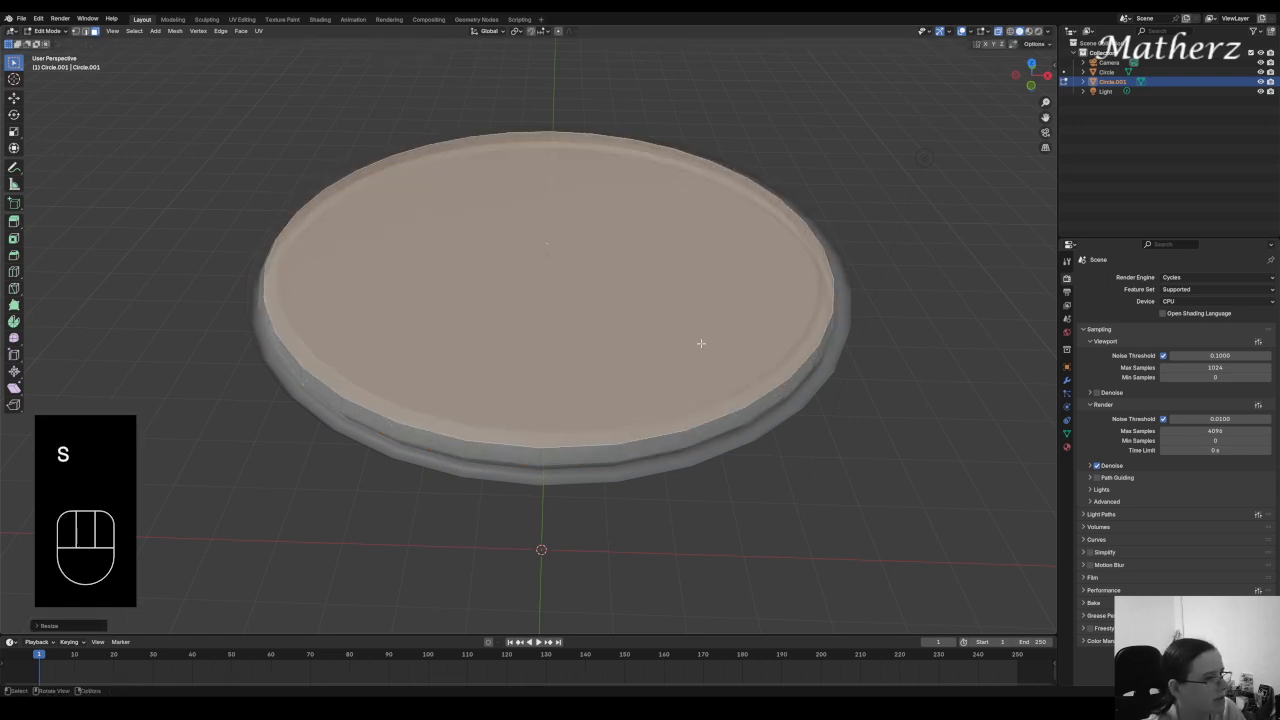
Select the disc's large bottom face and move it up slightly along the Z axis
middle_drag(701, 343, 698, 299)
click(563, 228)
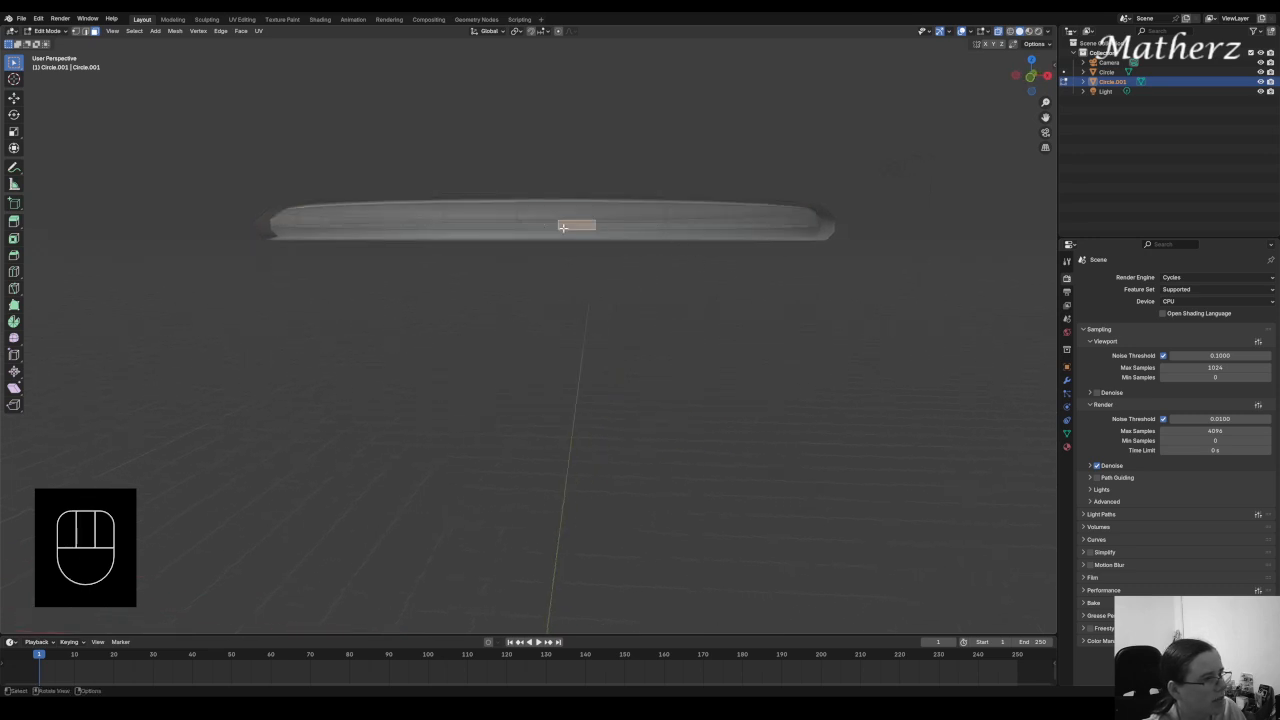
alt+click(550, 224)
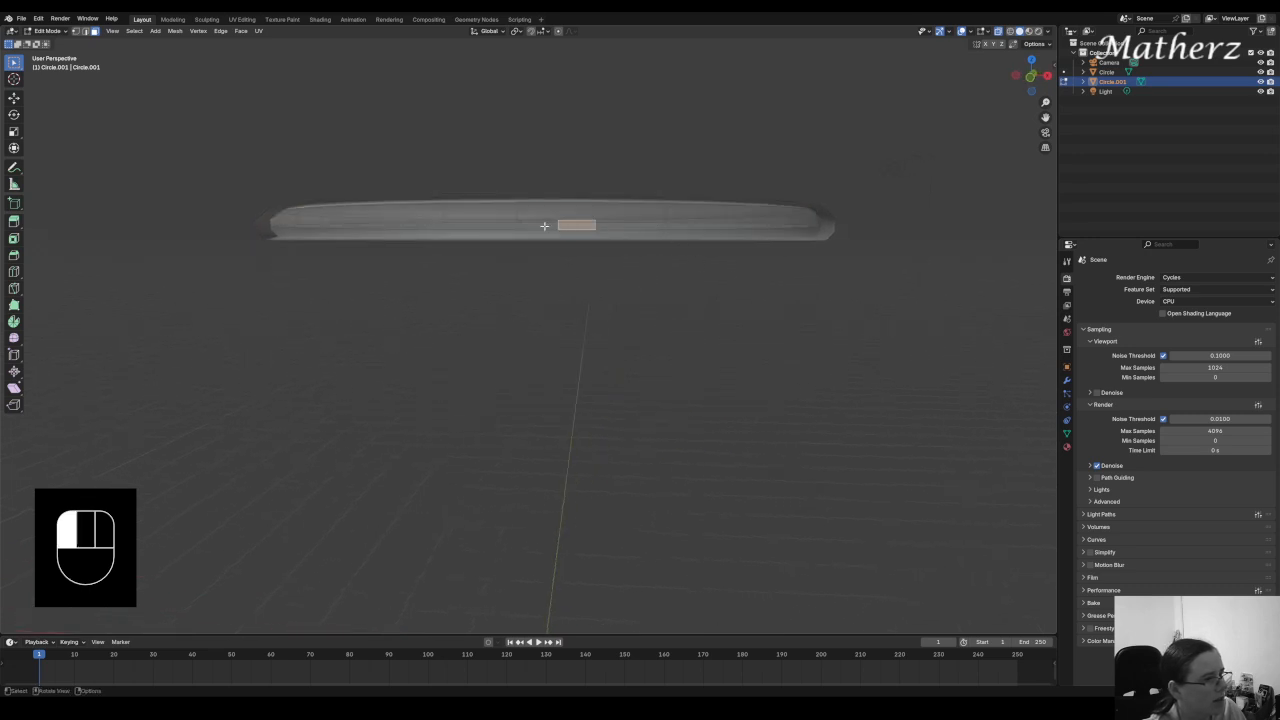
key(g)
middle_drag(700, 273, 702, 270)
click(702, 270)
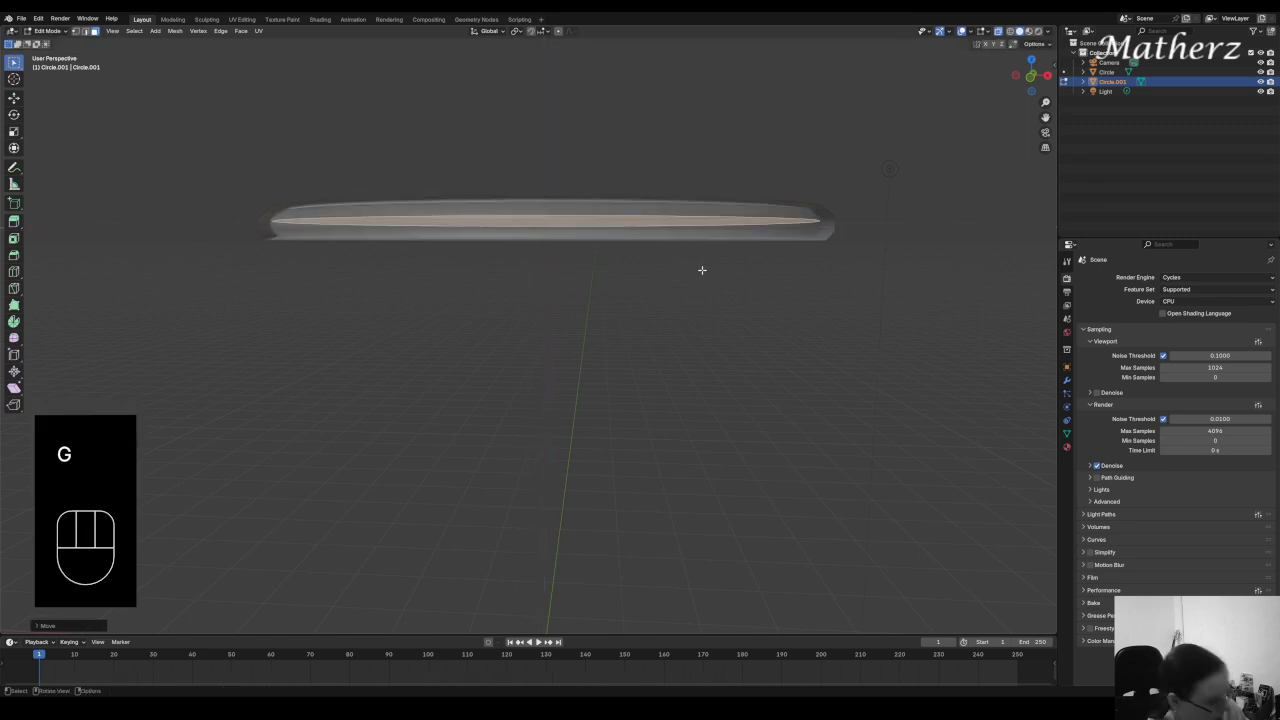
Extrude the disc's bottom face downward twice and scale the end face inward to about 0.98
key(e)
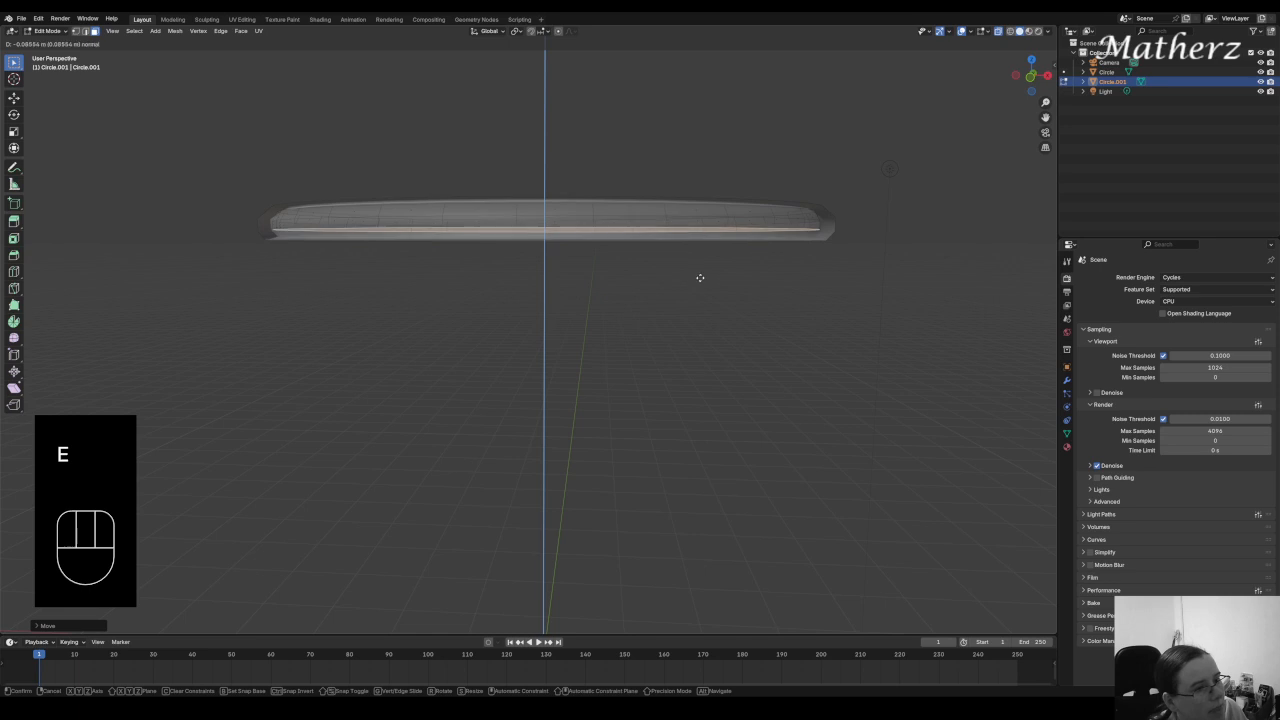
key(e)
click(700, 278)
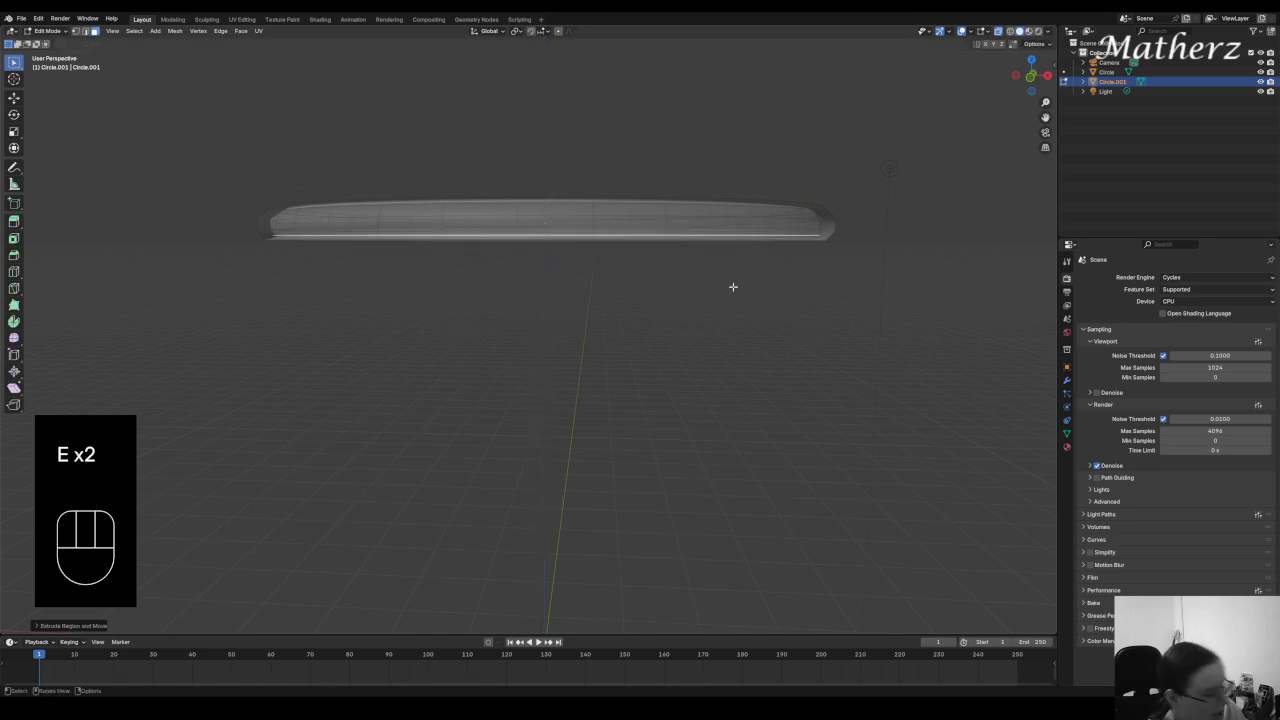
key(s)
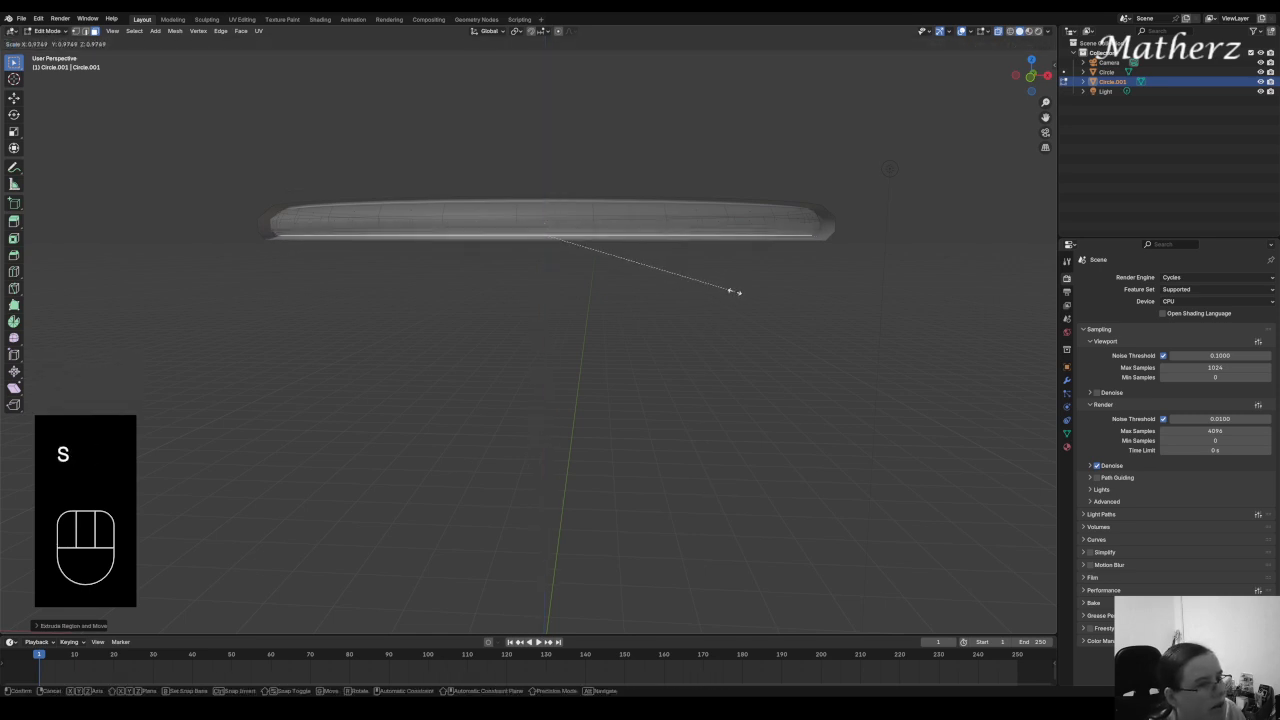
click(735, 291)
Return to Object Mode and display the scene in solid-looking Material Preview shading with the disc selected
middle_drag(700, 237, 714, 274)
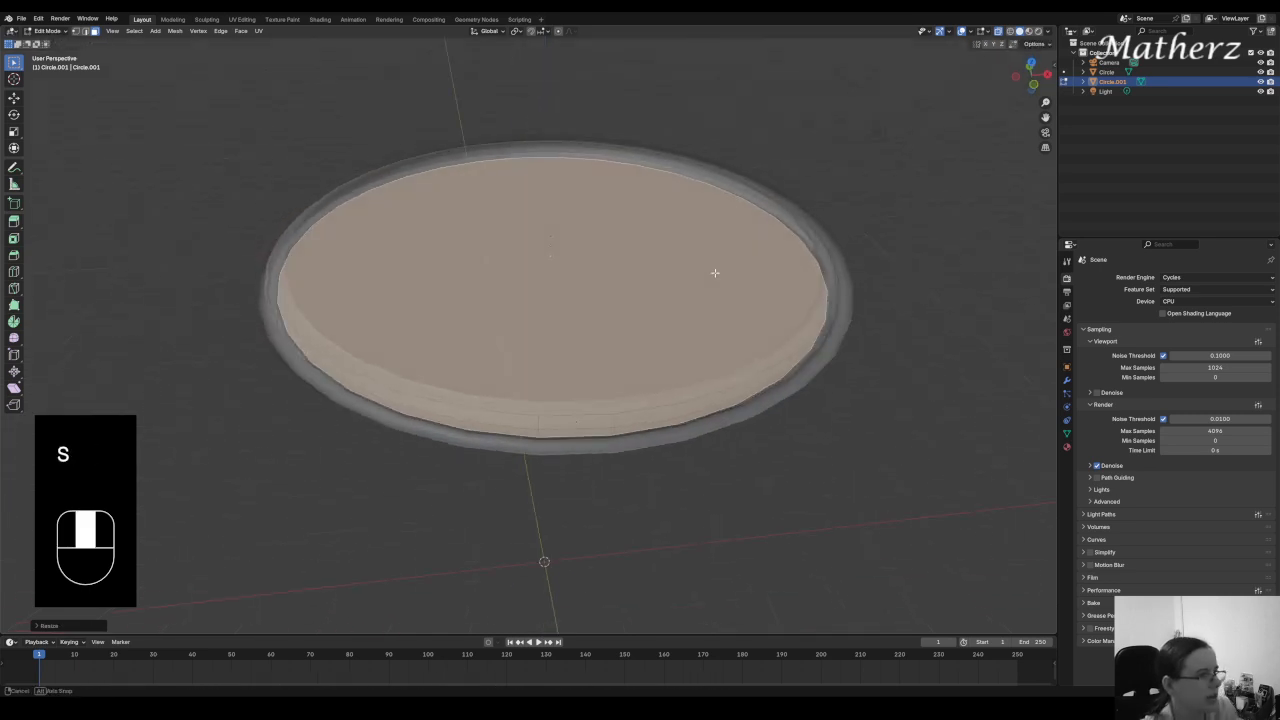
click(58, 35)
click(50, 46)
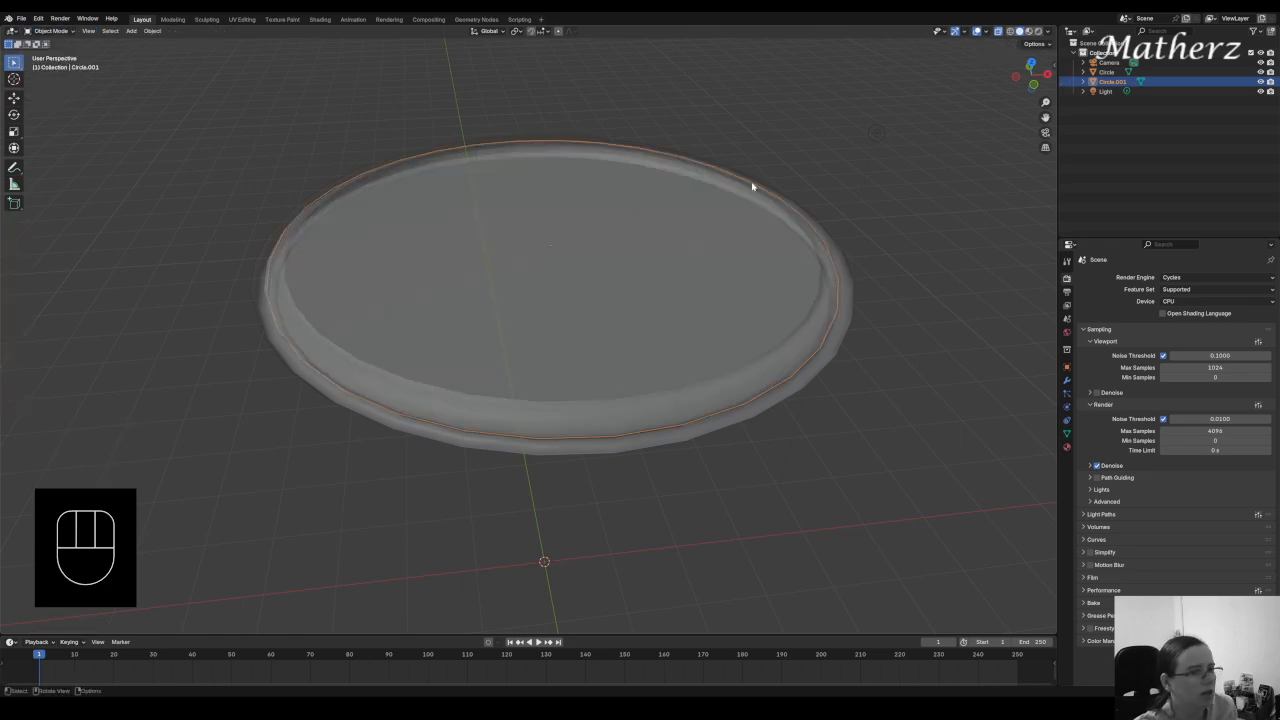
click(1029, 32)
click(654, 303)
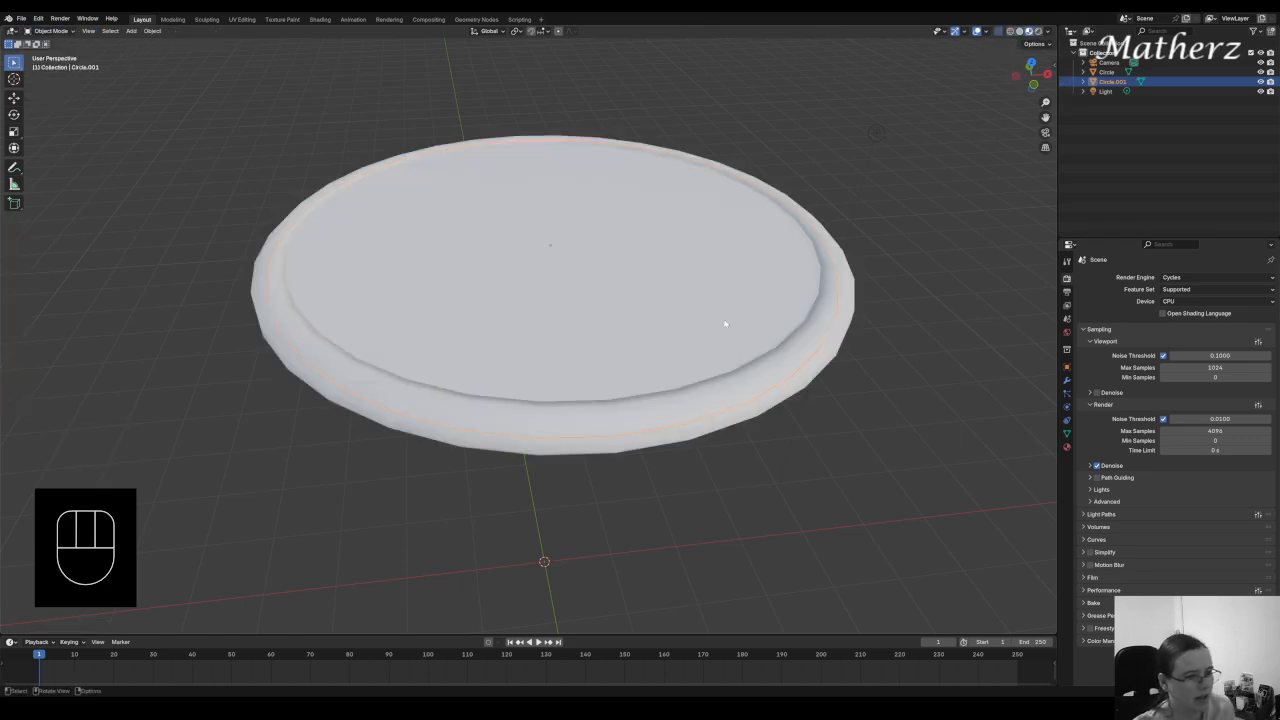
Give the inner disc a new material with a Glass BSDF surface and a roughness of 0
click(1067, 447)
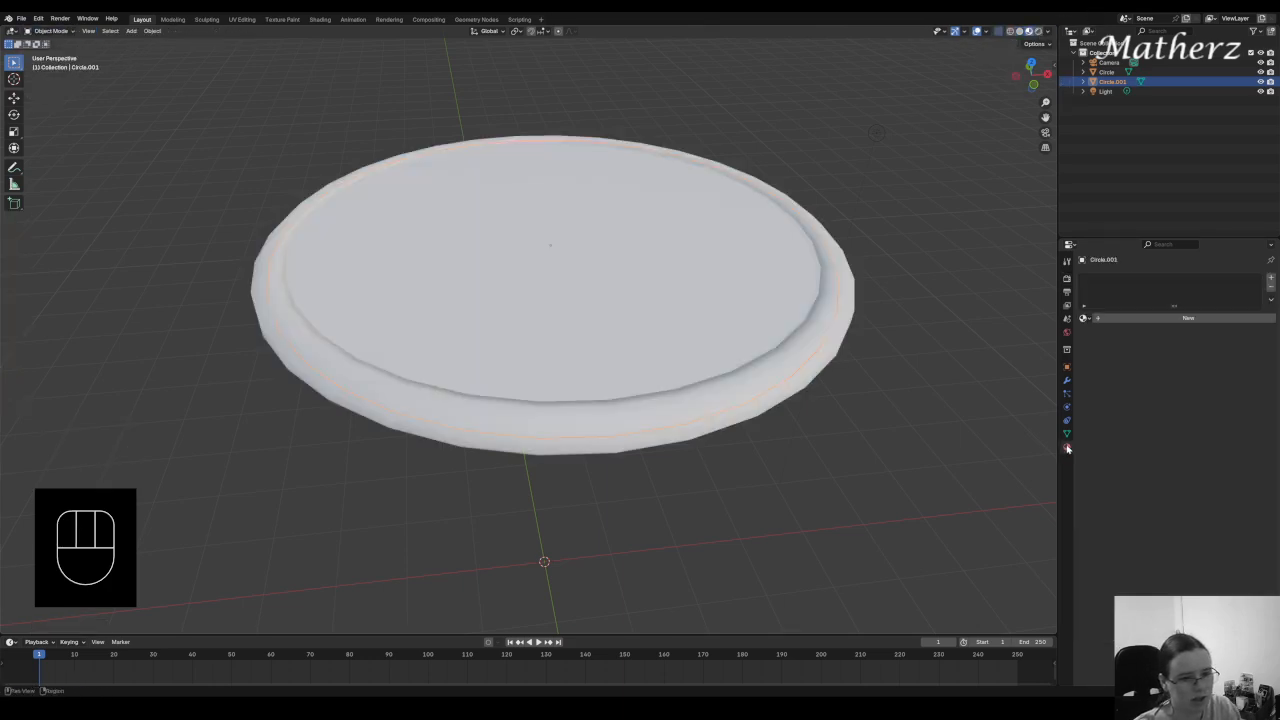
click(1171, 317)
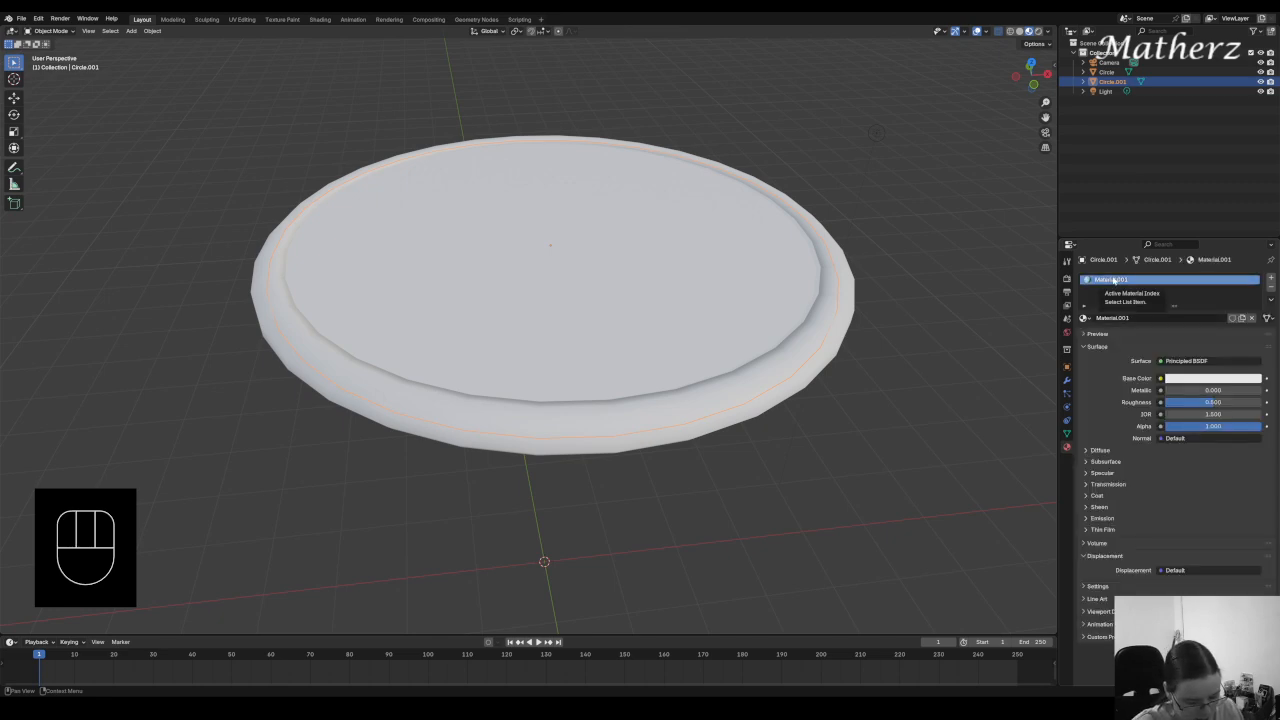
click(1174, 362)
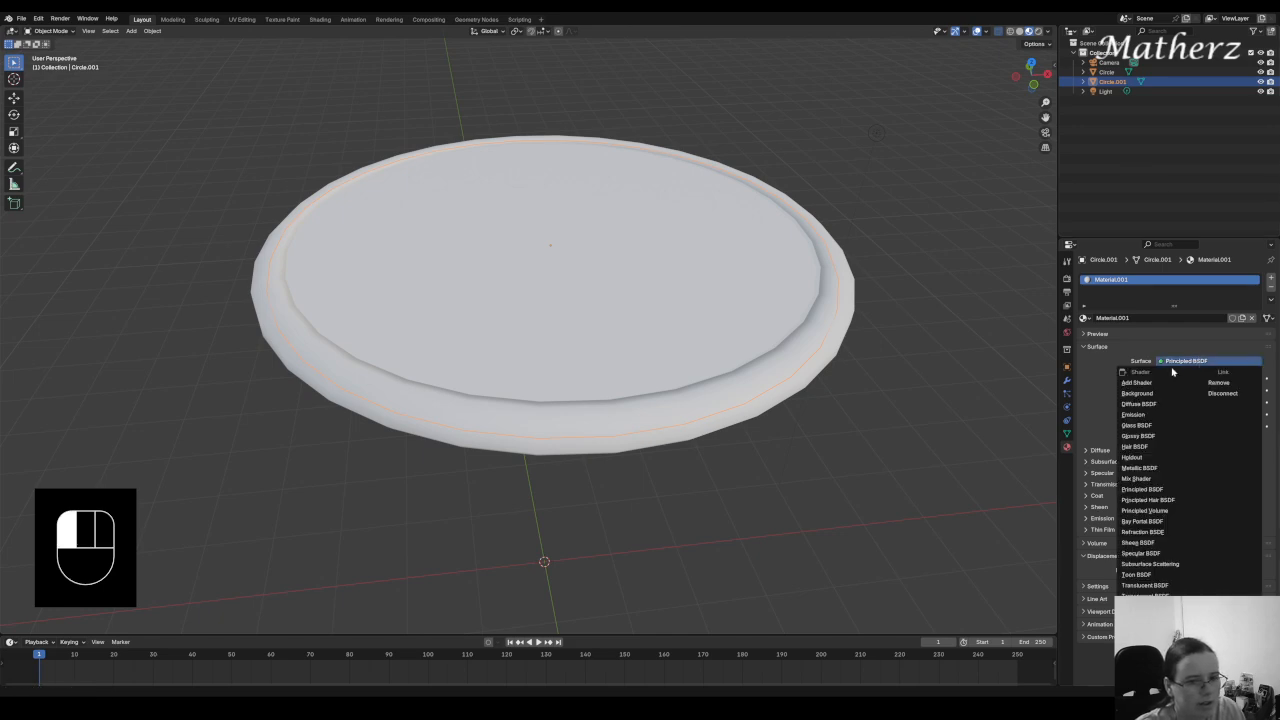
click(1155, 426)
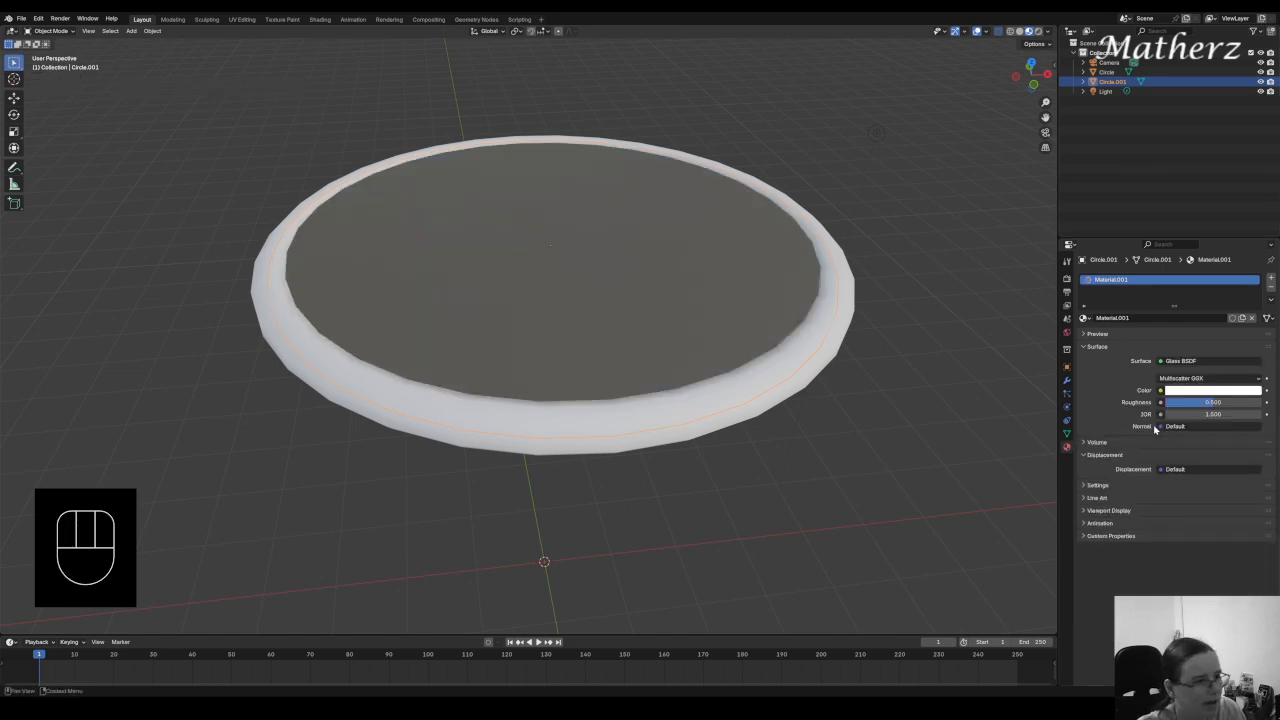
drag(1215, 403, 1098, 396)
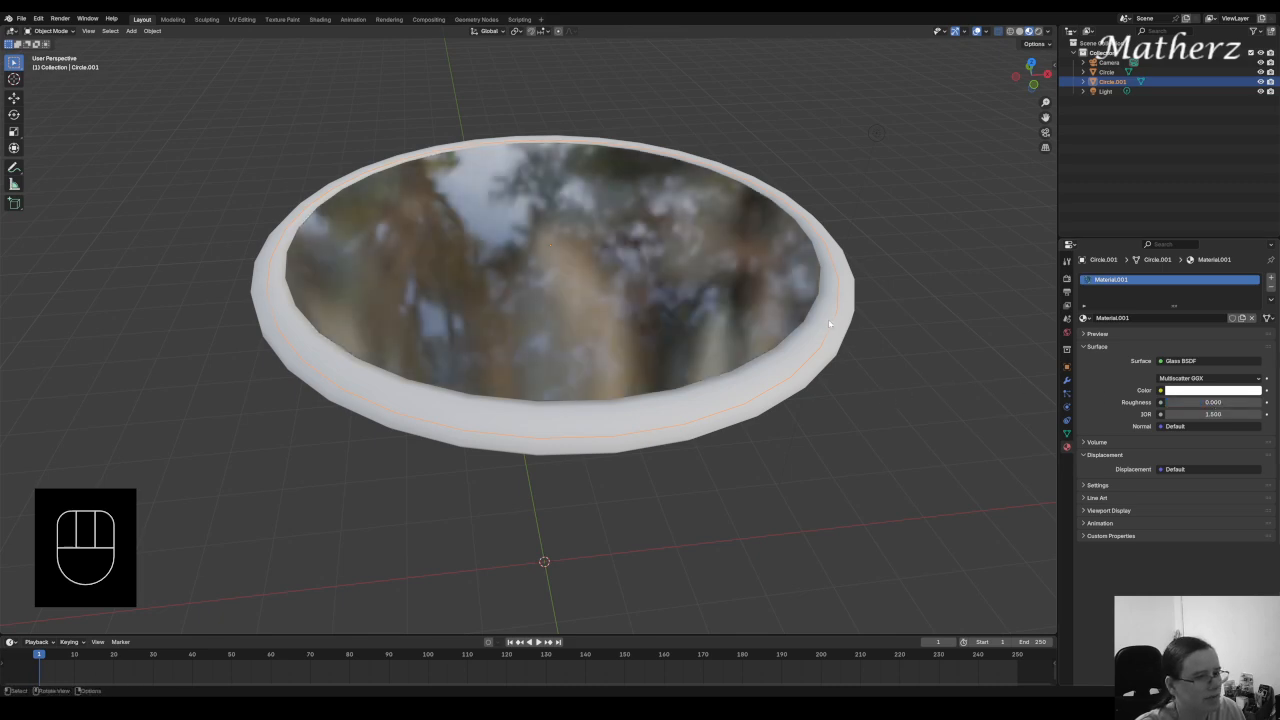
Give the outer ring a new material with an orange base color
click(852, 306)
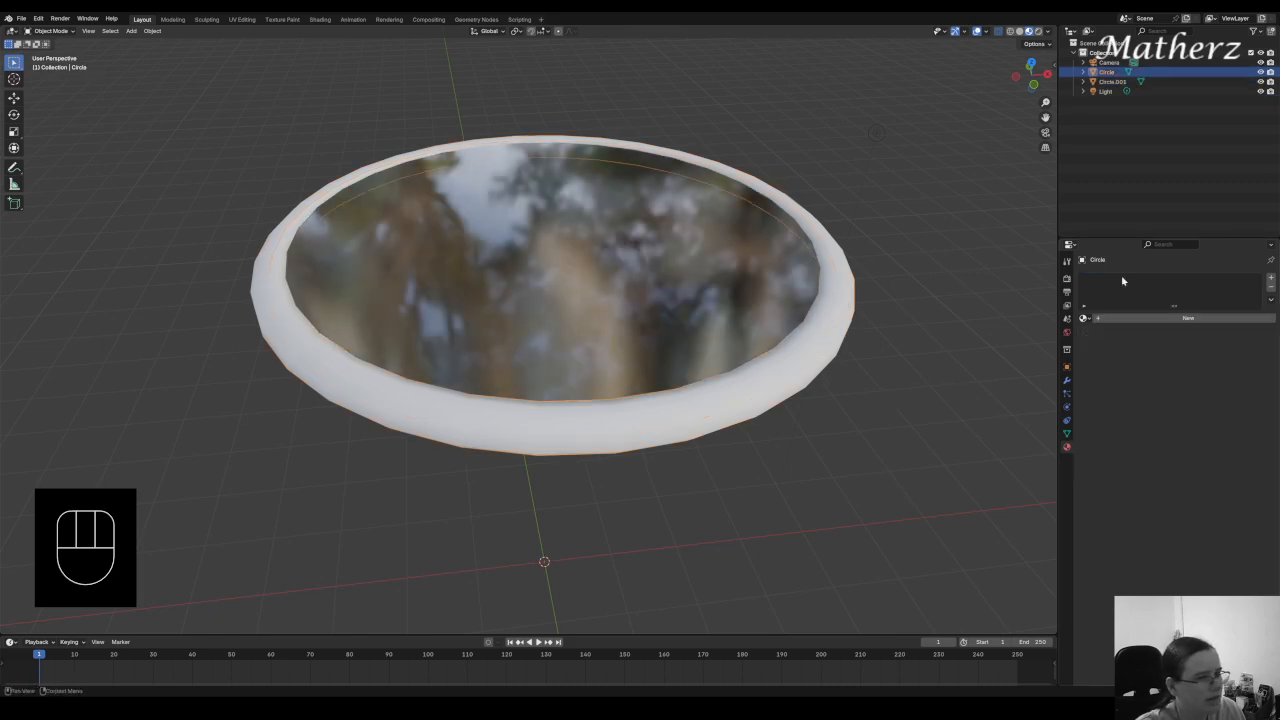
click(1090, 319)
click(1118, 328)
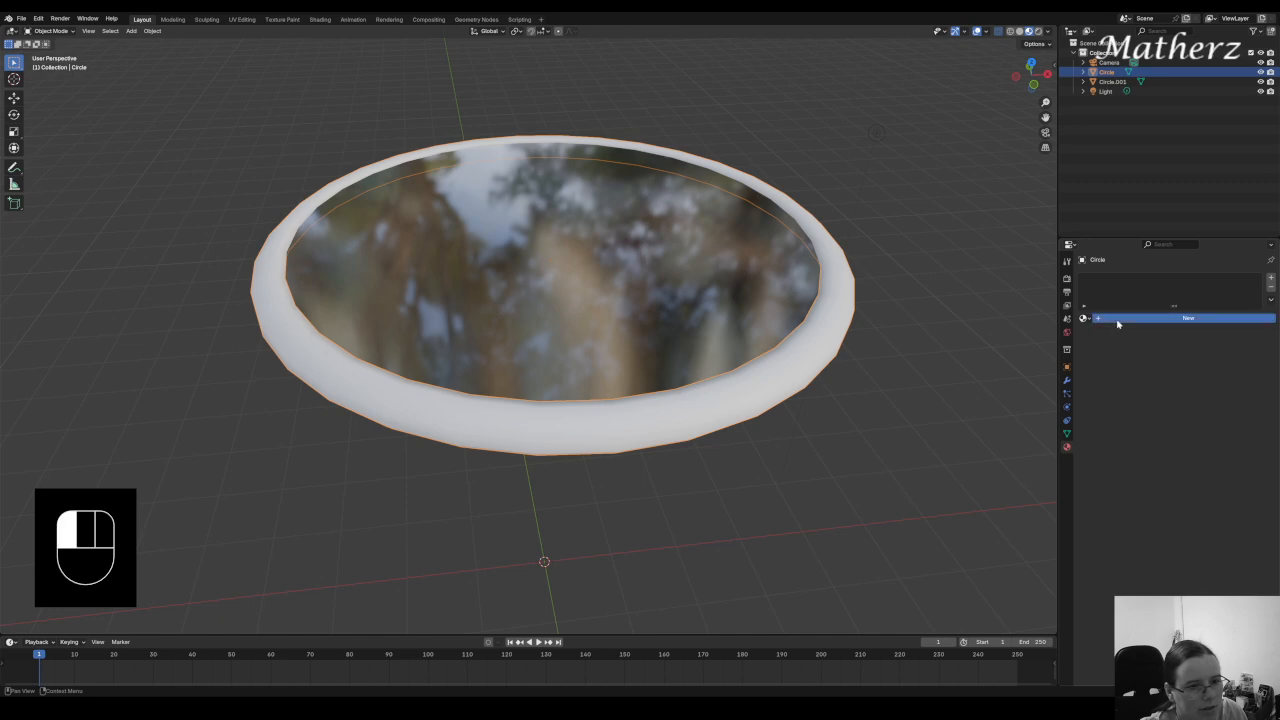
click(1201, 385)
drag(1192, 286, 1187, 291)
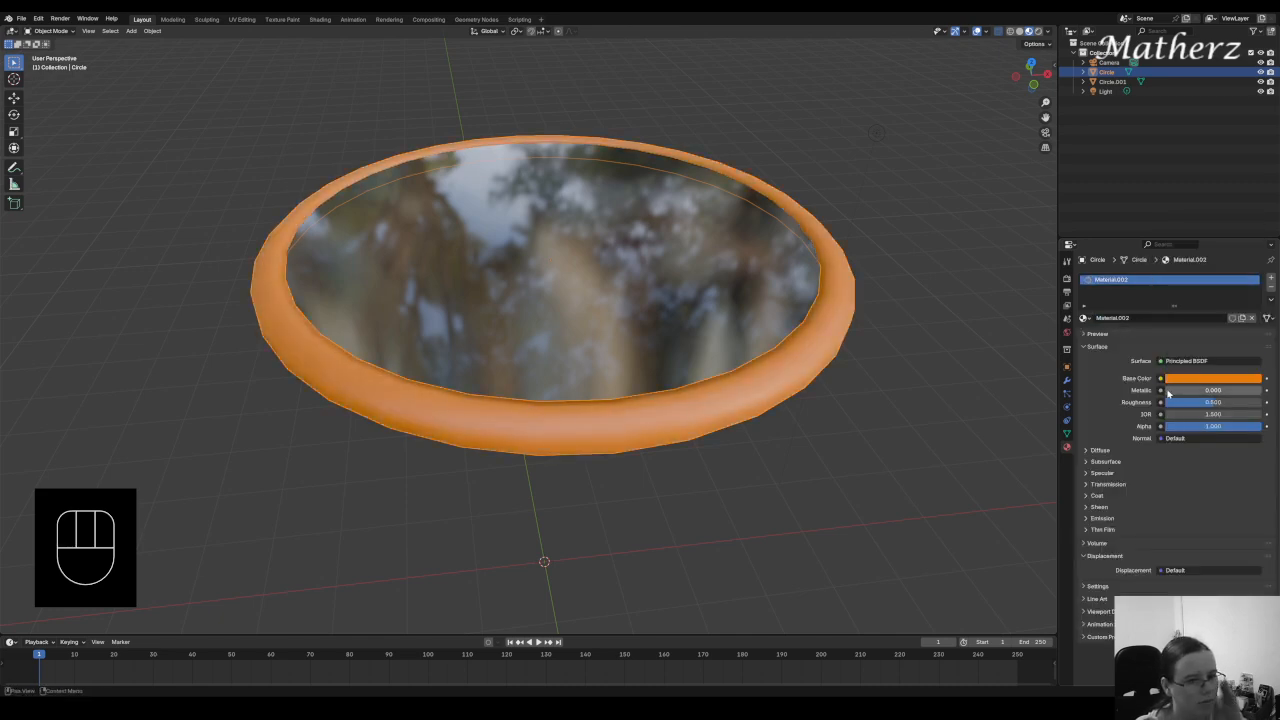
Change the ring material's surface to Metallic BSDF and lower its roughness to about 0.048
mouse_move(1170, 390)
mouse_down()
mouse_move(1262, 390)
mouse_move(1187, 390)
mouse_up()
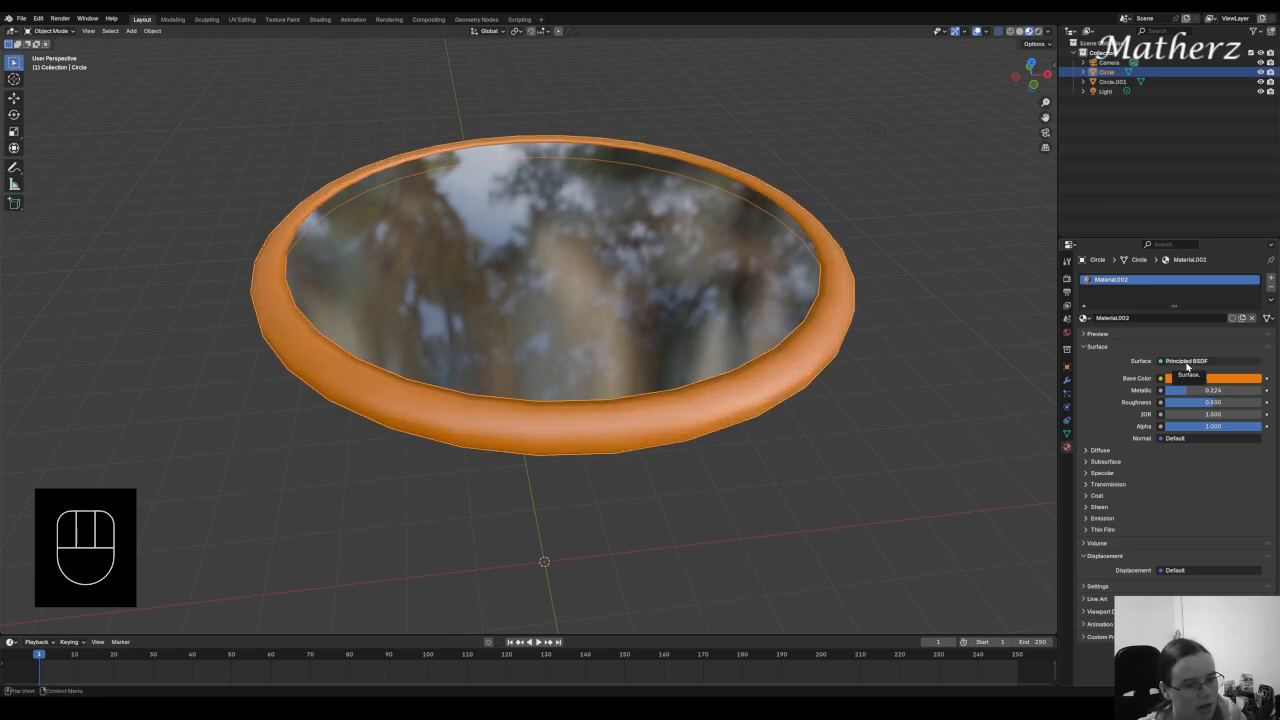
click(1187, 362)
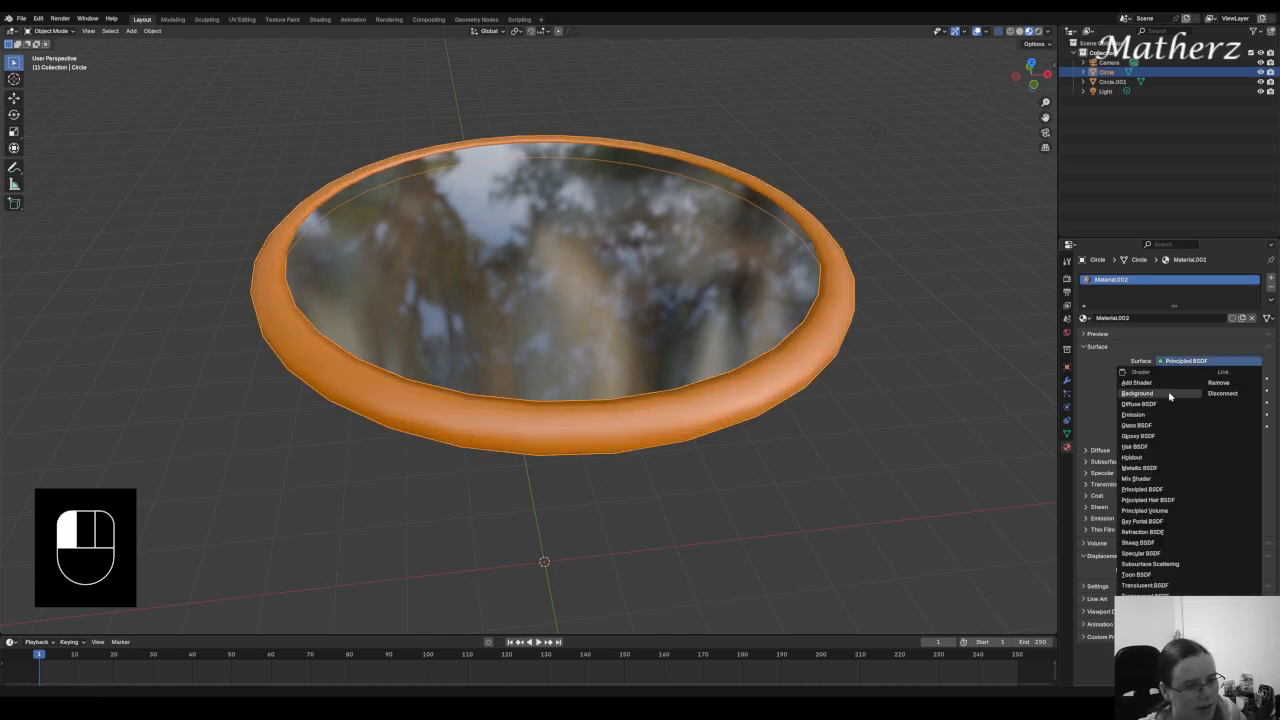
click(1157, 468)
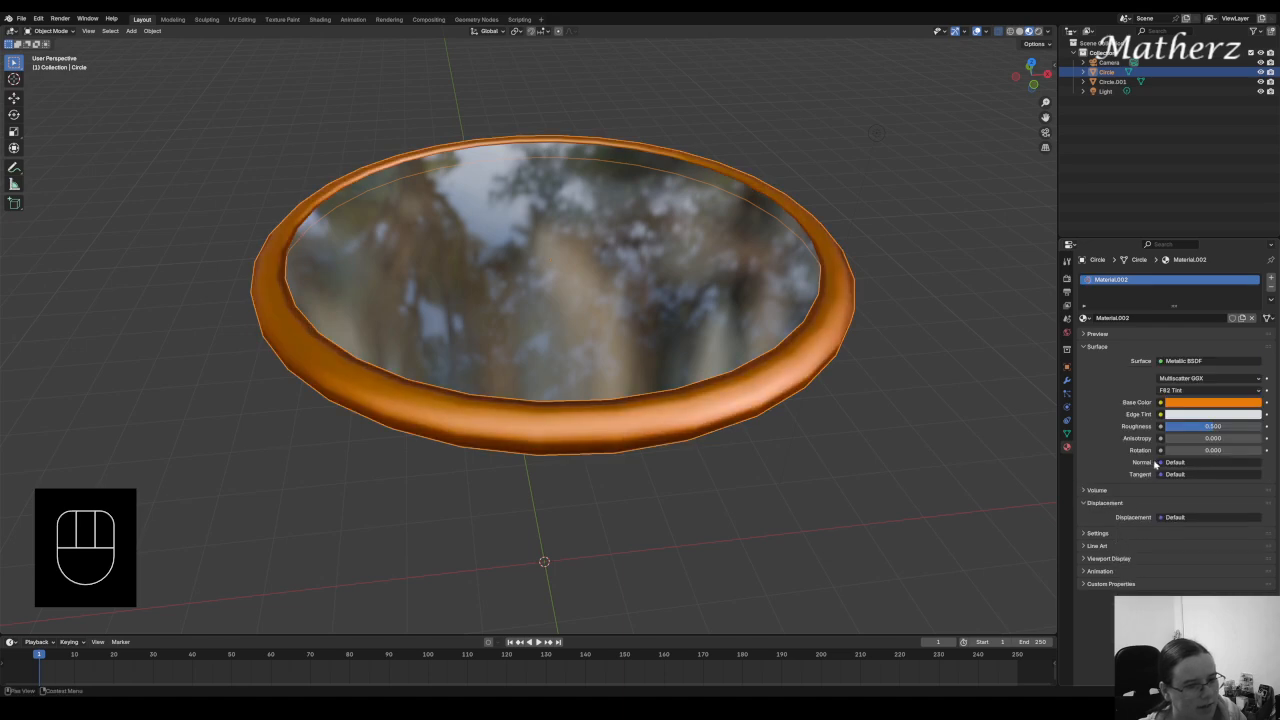
drag(1212, 426, 1174, 426)
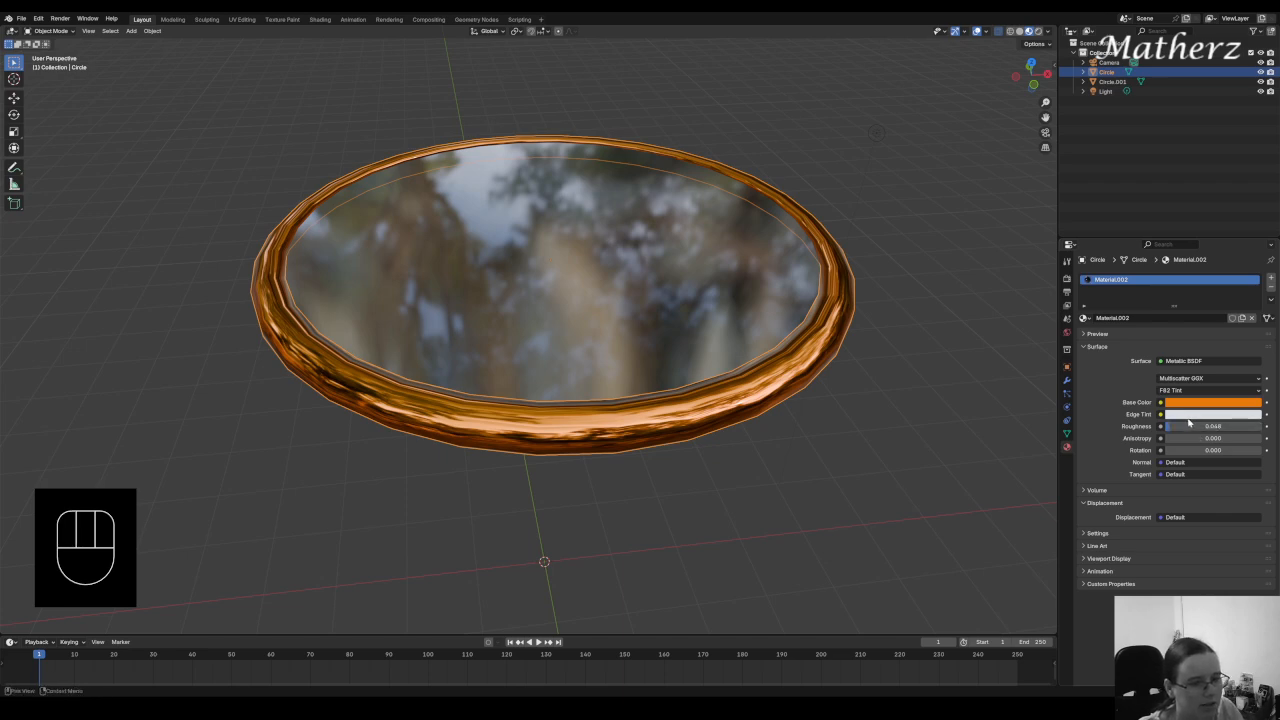
Set the edge tint of the ring's metallic material to a saturated yellow
click(1185, 415)
key(ctrl+v)
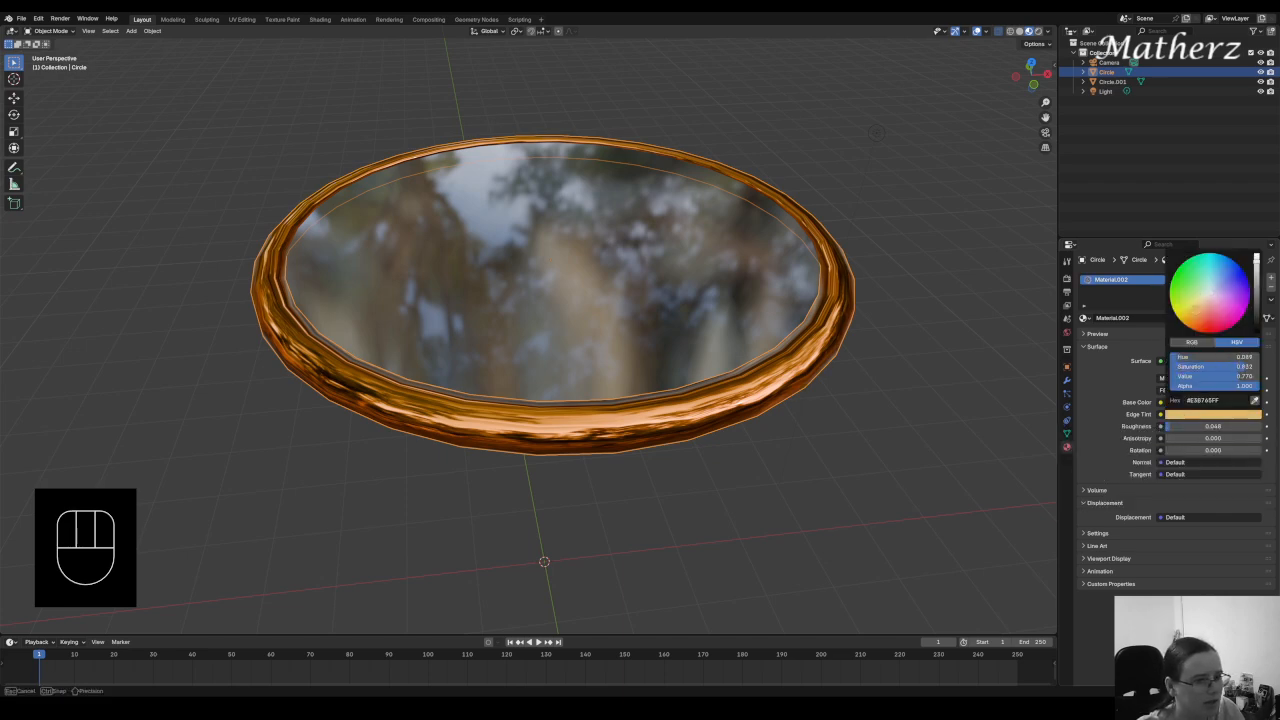
mouse_move(1193, 329)
mouse_down()
mouse_move(1179, 308)
mouse_move(1193, 328)
mouse_move(1228, 328)
mouse_move(1174, 314)
mouse_up()
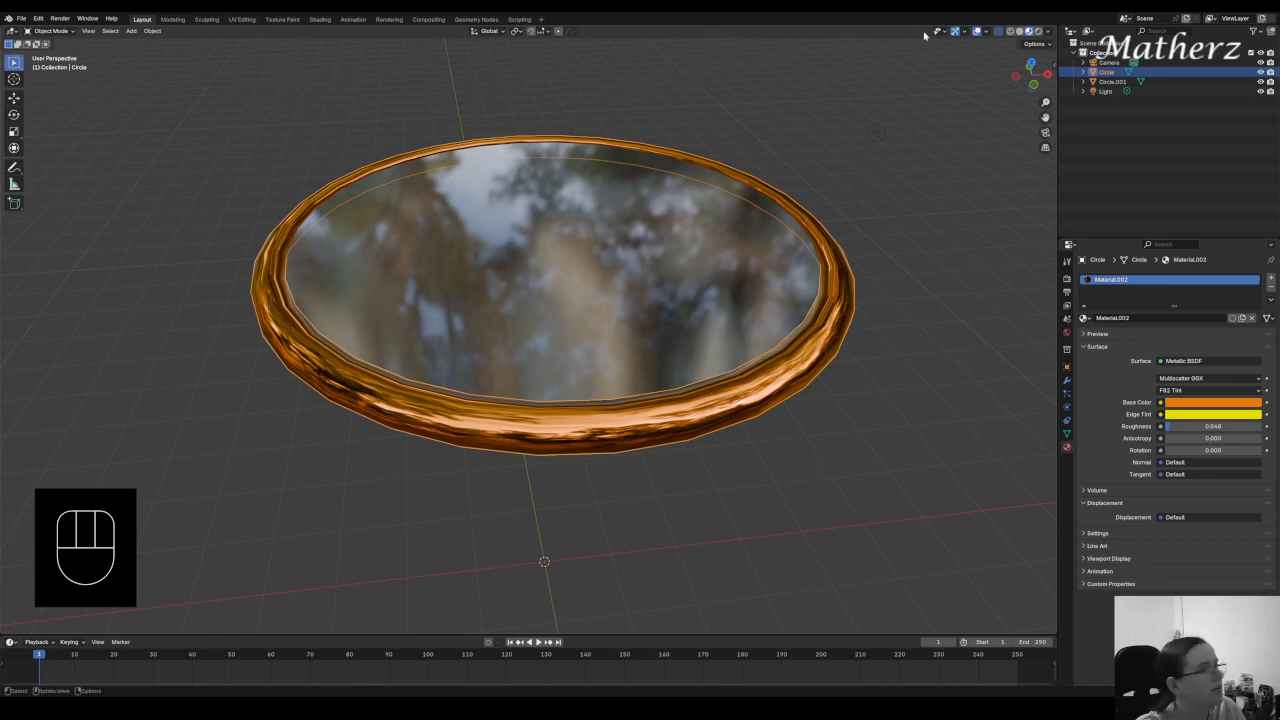
Inspect the ring and disc in Rendered shading from another angle and return to Material Preview
click(1038, 31)
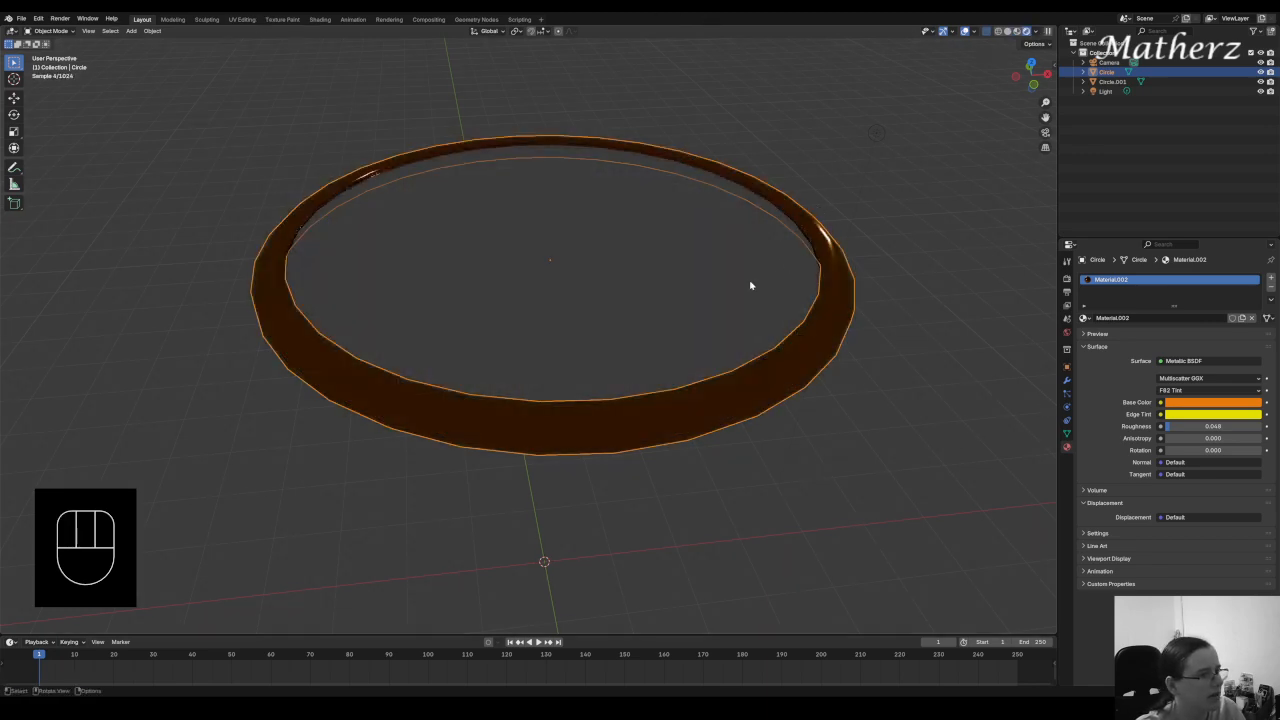
middle_drag(751, 286, 676, 291)
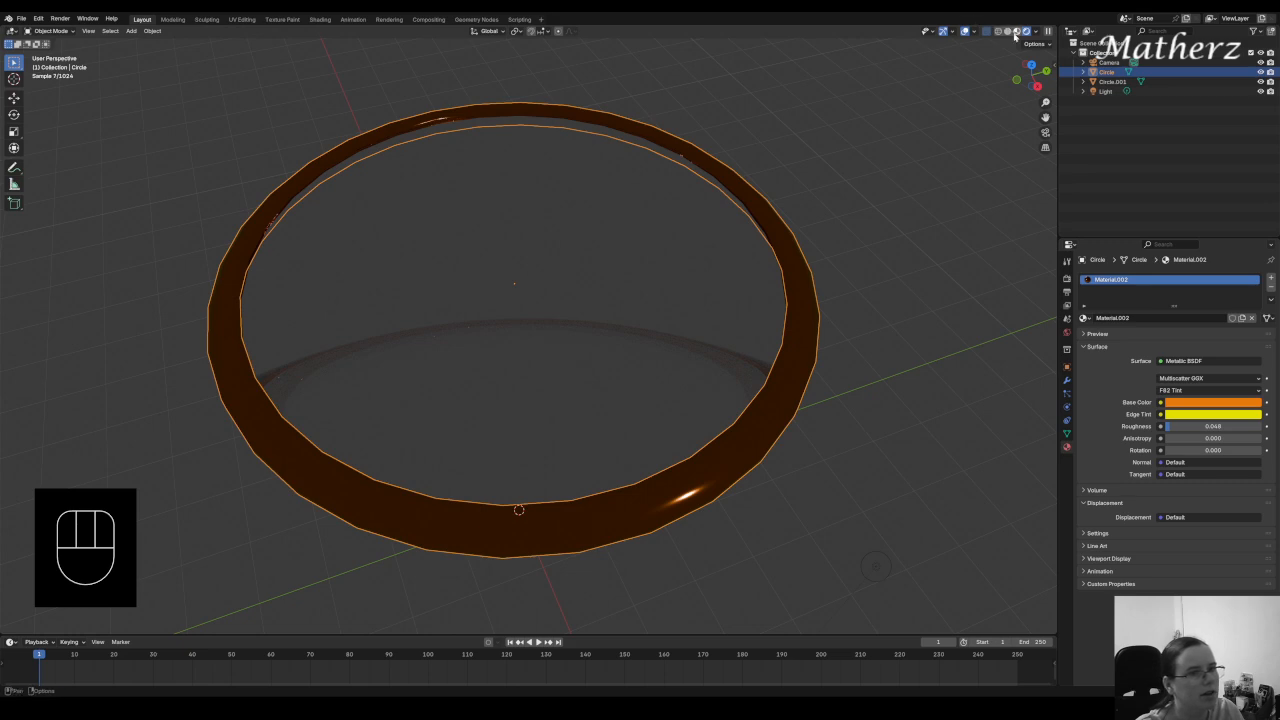
click(1017, 31)
Add a plane mesh and enlarge it into a wide floor beneath the ring and disc
click(131, 31)
mouse_move(145, 42)
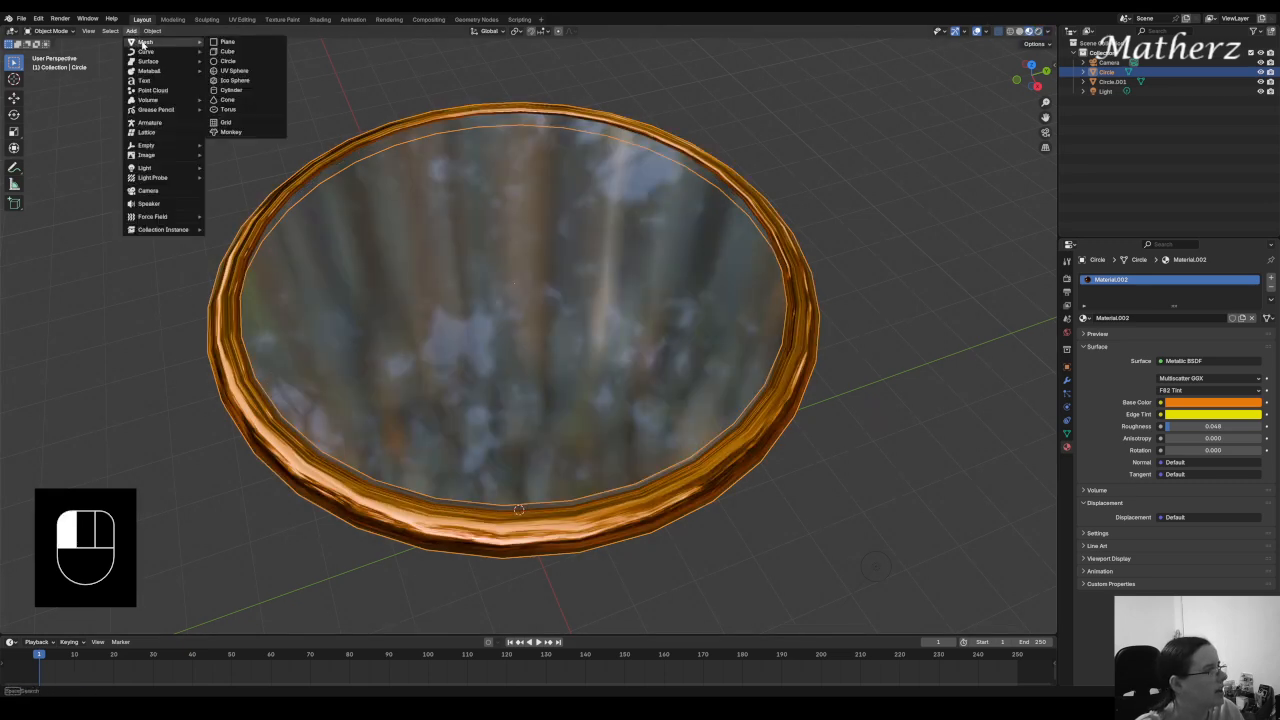
click(266, 48)
key(s)
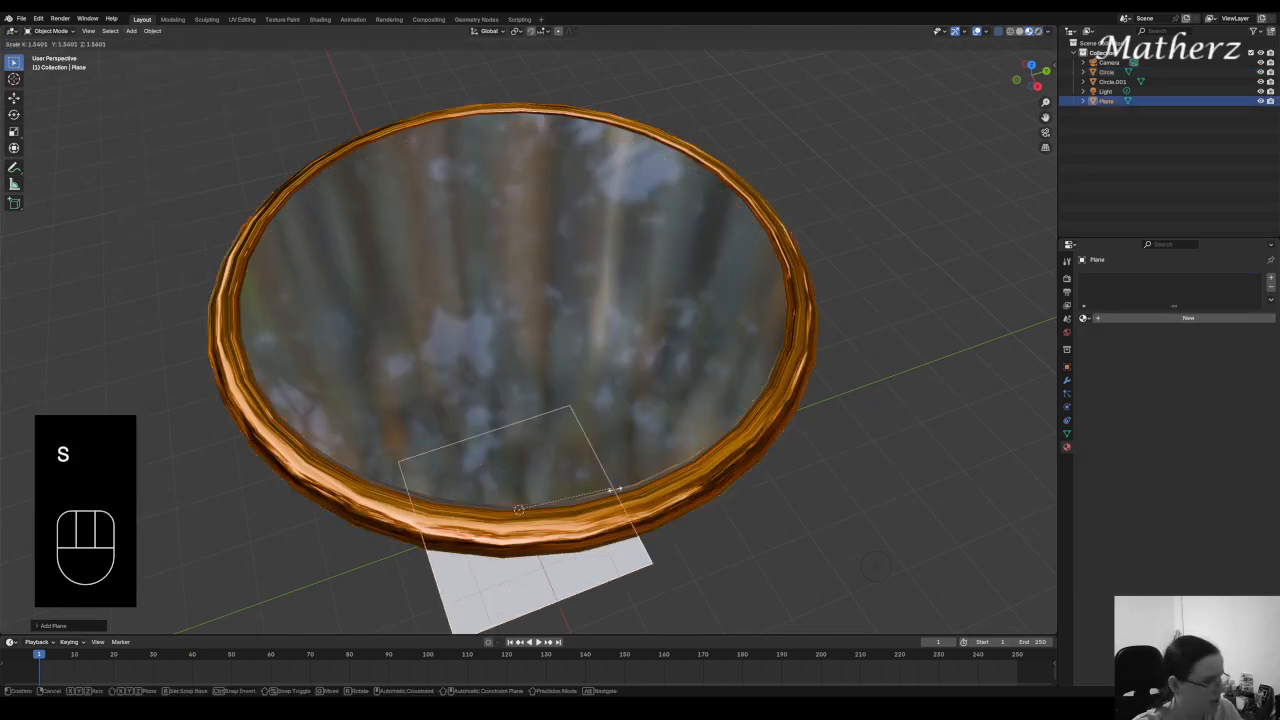
click(1119, 307)
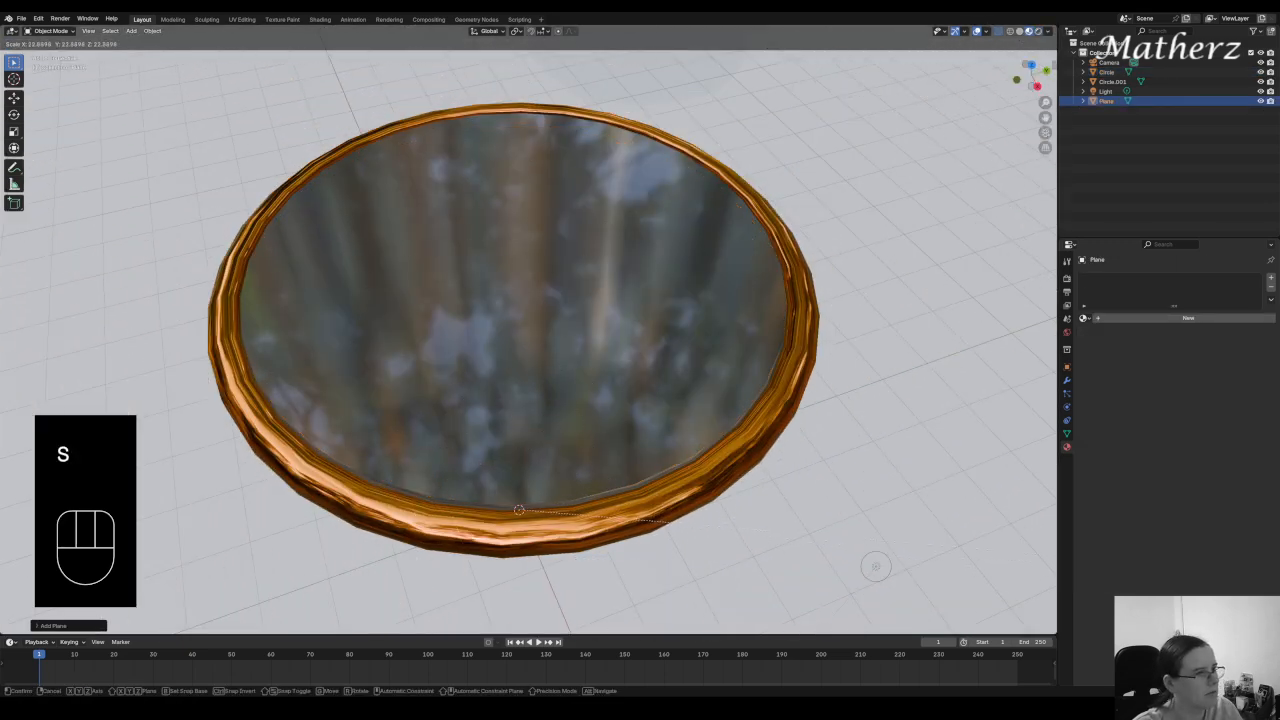
Display the scene in Rendered shading and lower the inner disc's glass IOR to 1.1 and further to 1.0
click(1038, 31)
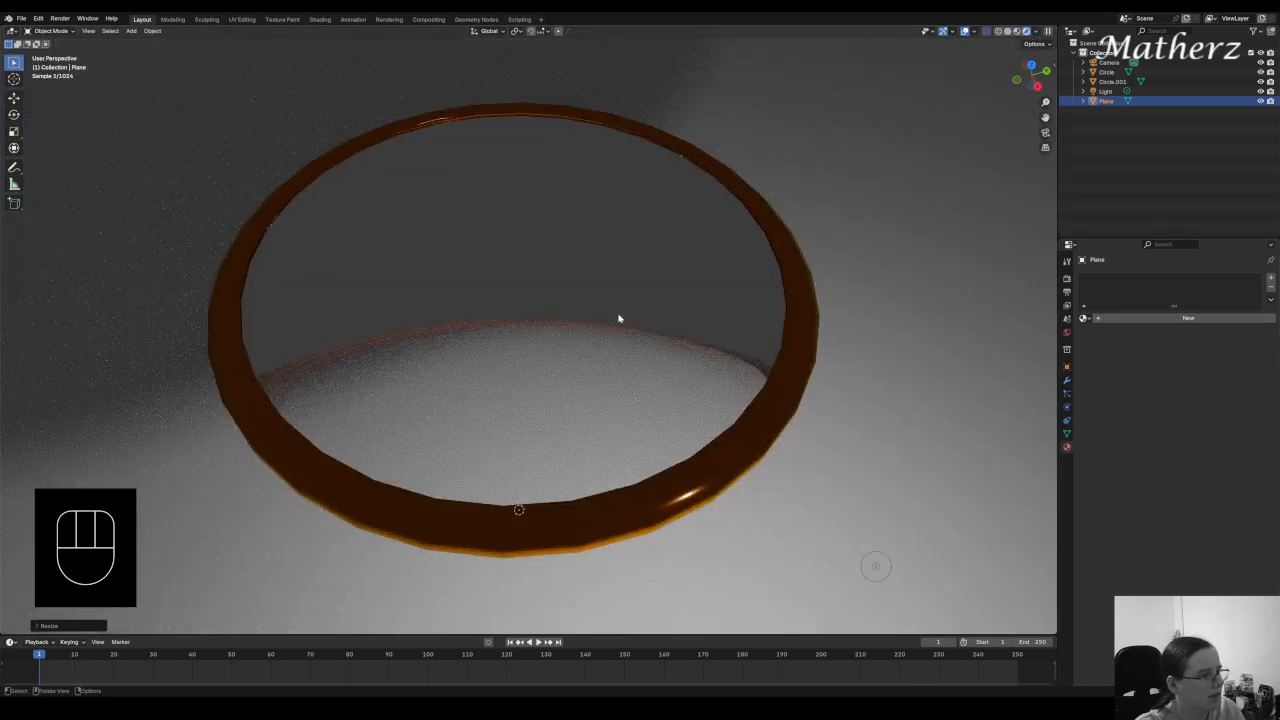
click(520, 263)
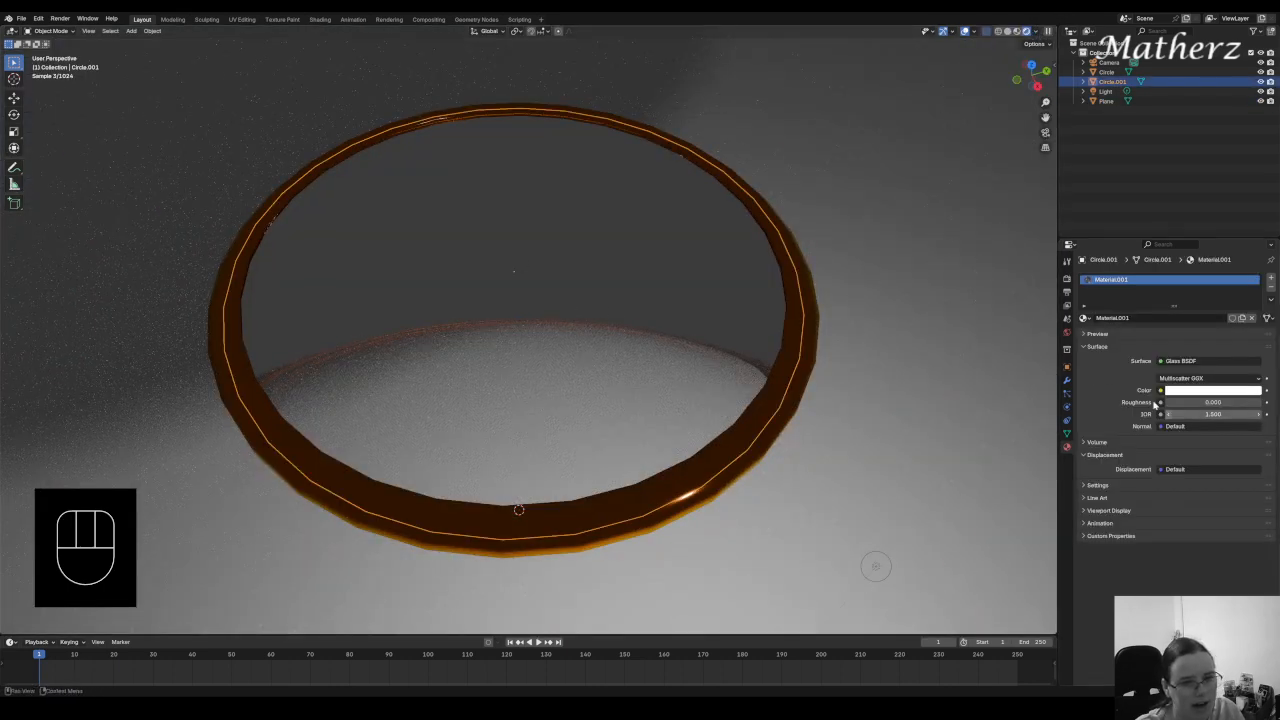
drag(1212, 414, 1150, 410)
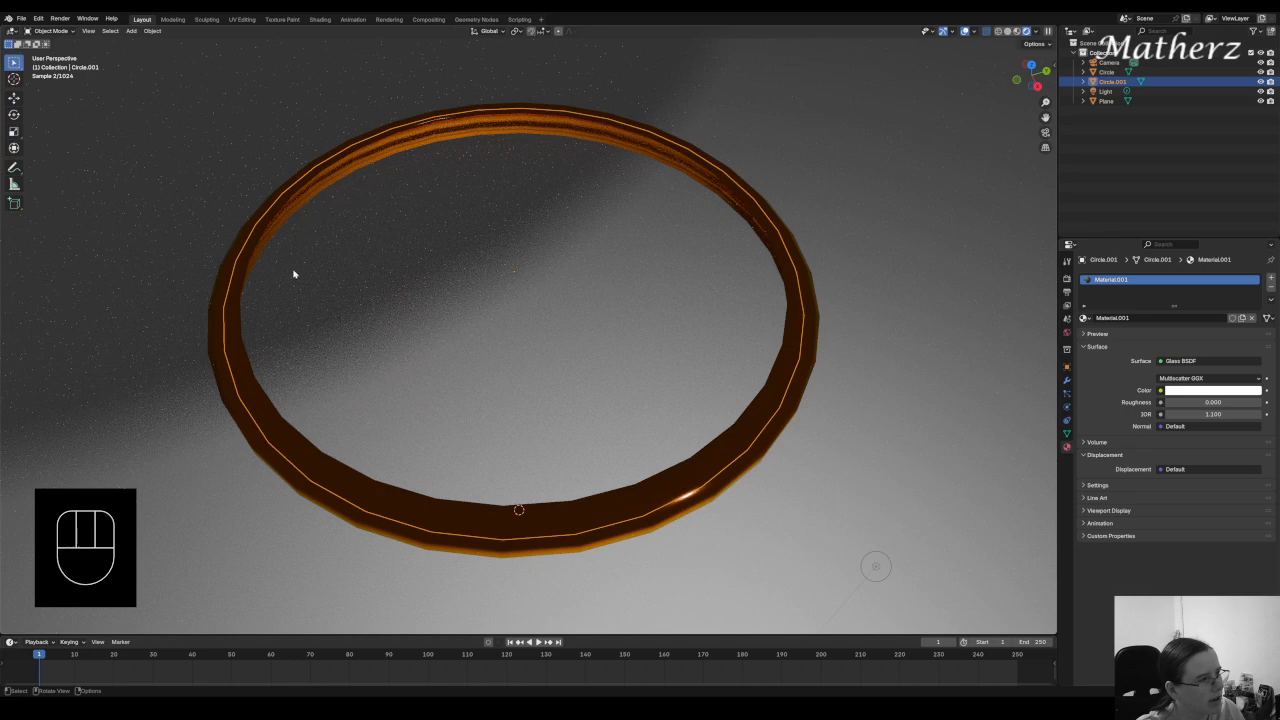
middle_drag(736, 260, 585, 219)
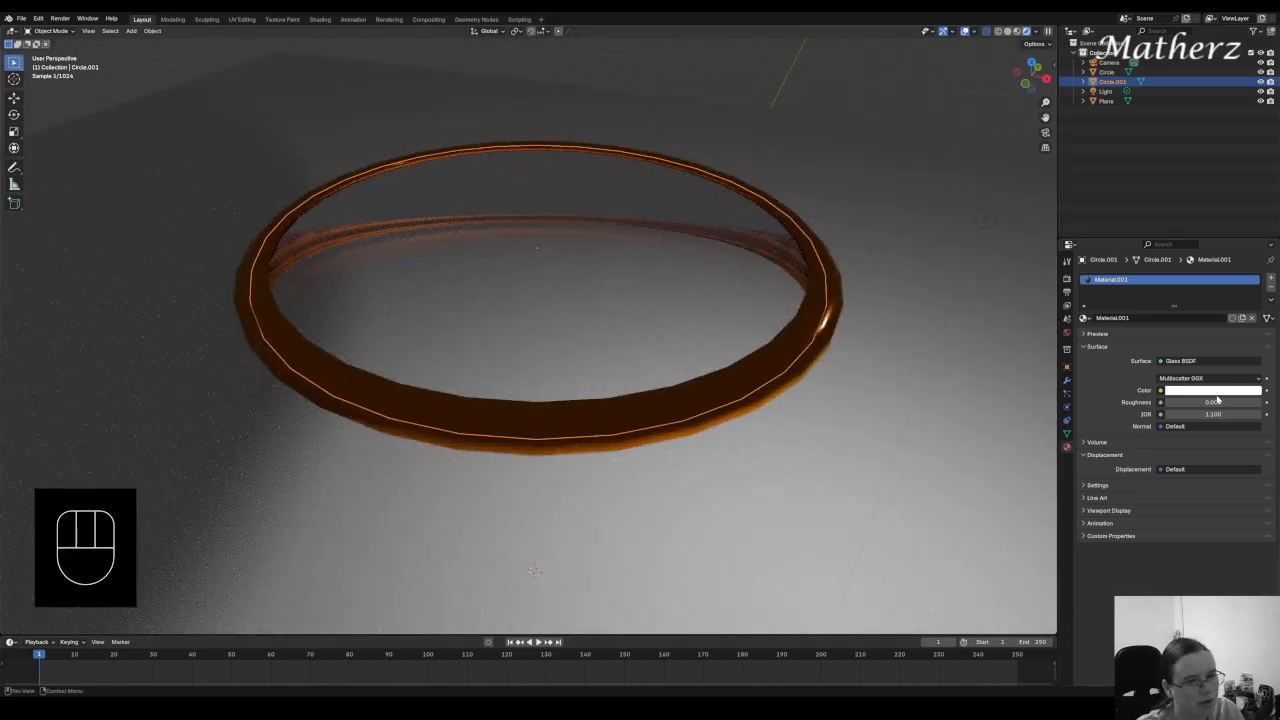
drag(1212, 414, 1202, 414)
middle_drag(529, 300, 440, 352)
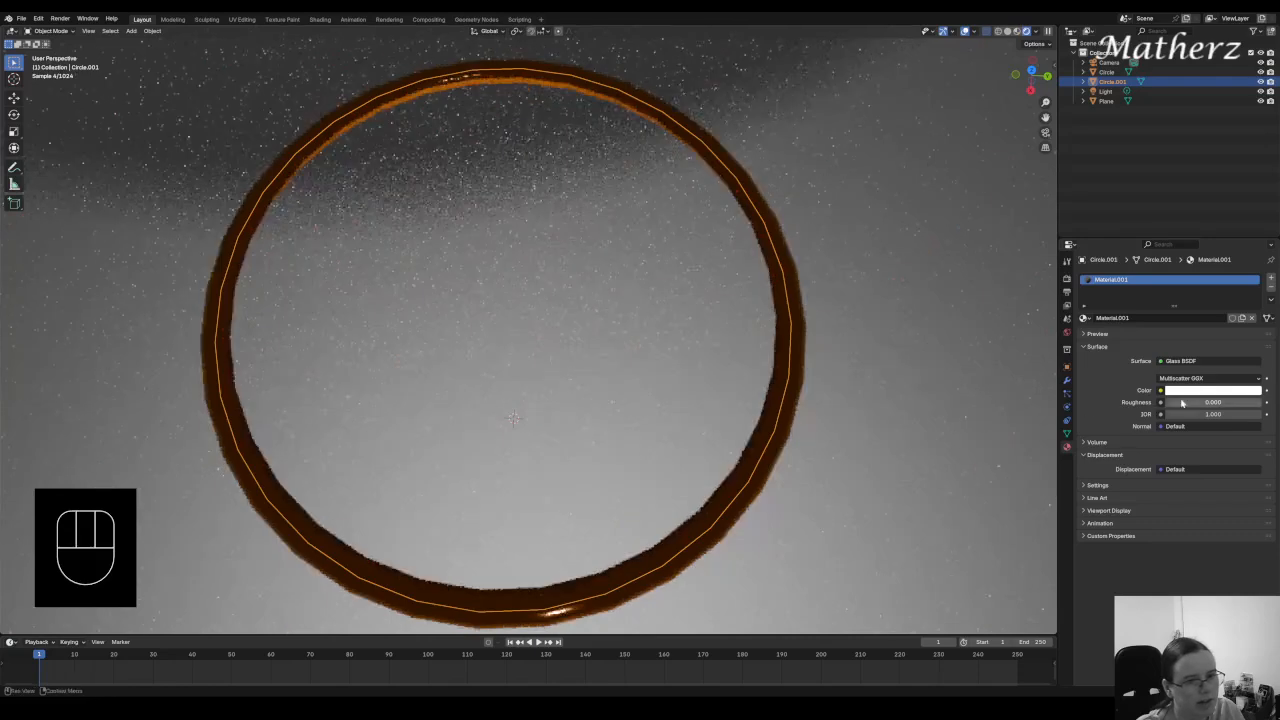
Set the disc's glass roughness to about 0.262 and its IOR to 1.2
drag(1212, 402, 1245, 402)
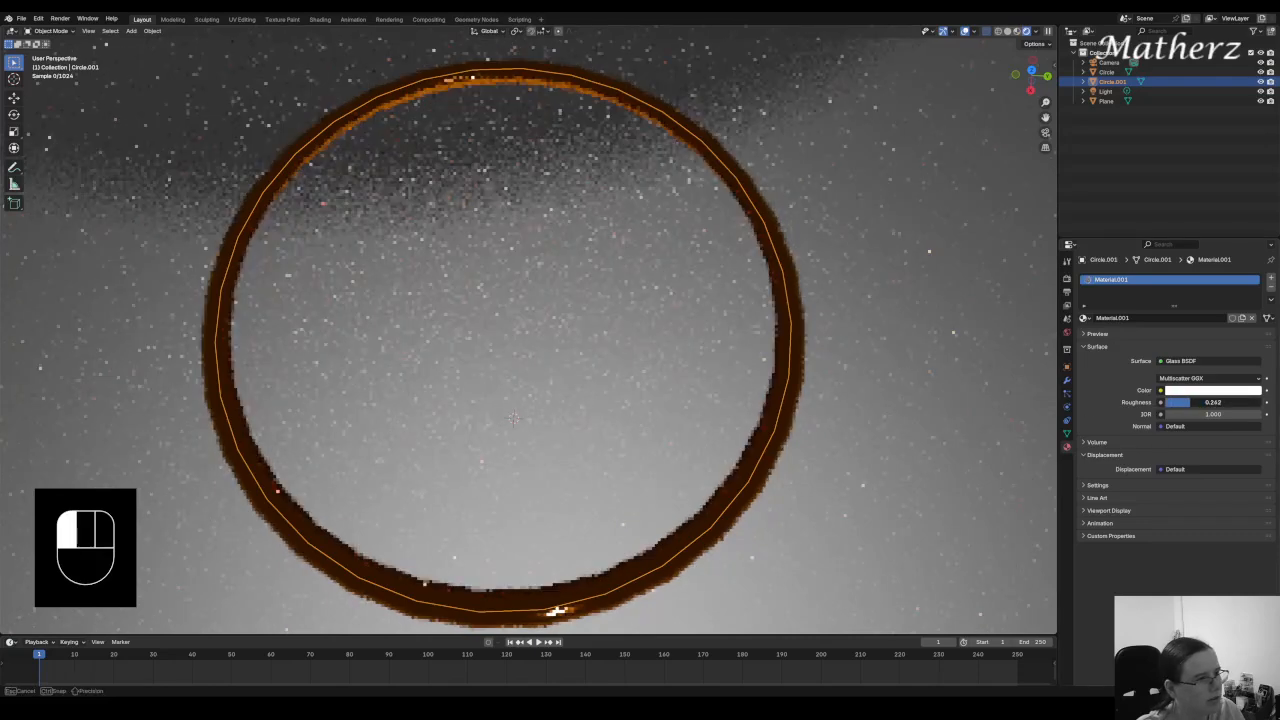
middle_drag(665, 360, 712, 314)
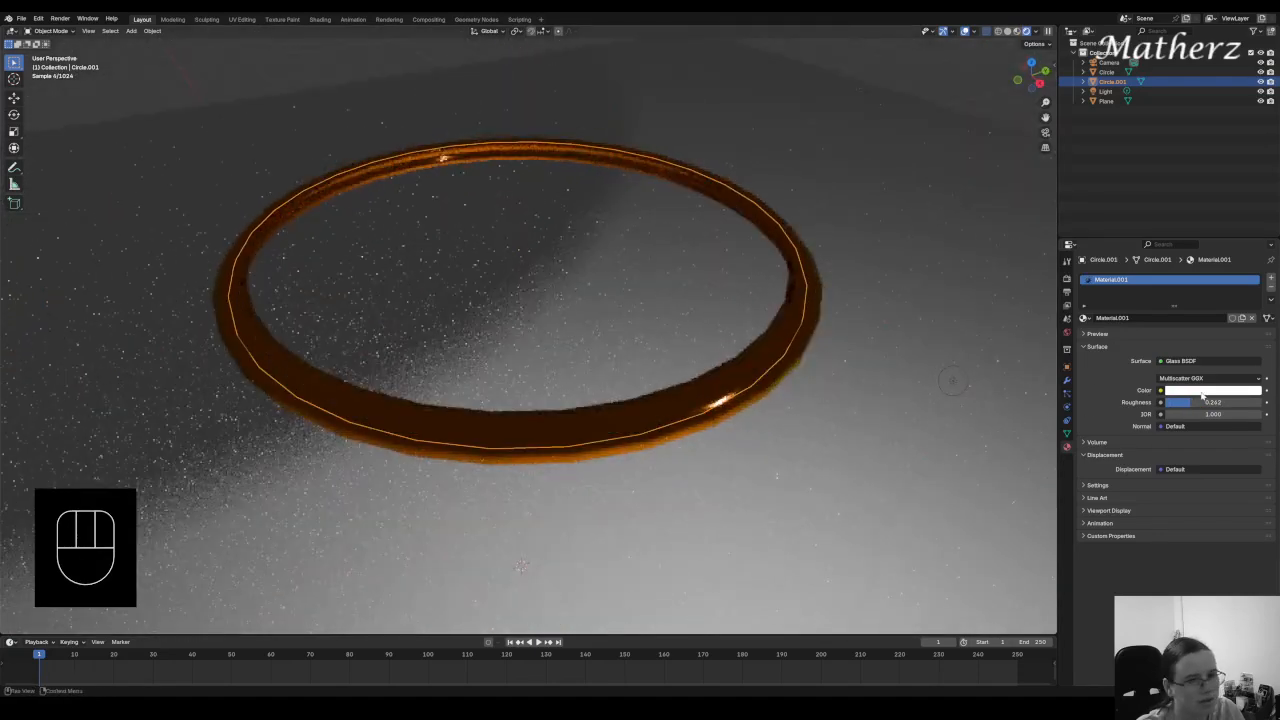
mouse_move(1212, 414)
mouse_down()
mouse_move(1200, 414)
mouse_move(1212, 414)
mouse_up()
middle_drag(567, 266, 456, 315)
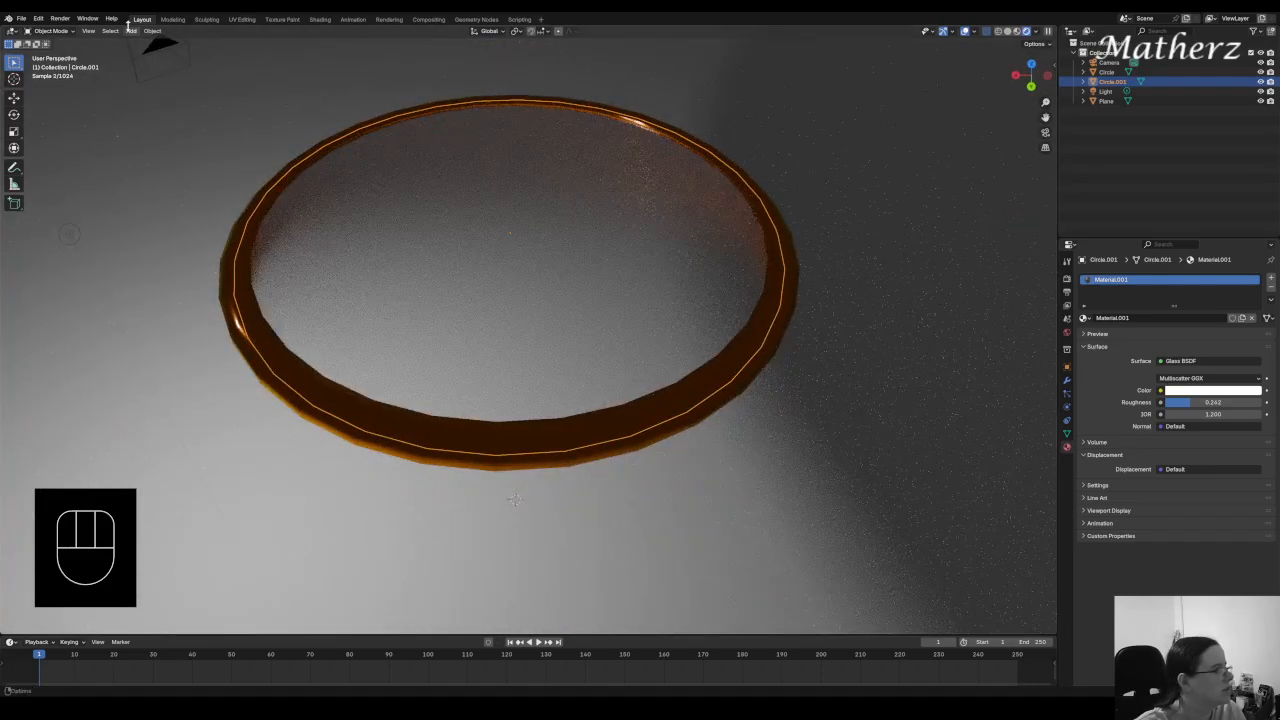
Return to Solid shading, add a new circle mesh and raise it about 2.2 m along the Z axis
click(1007, 31)
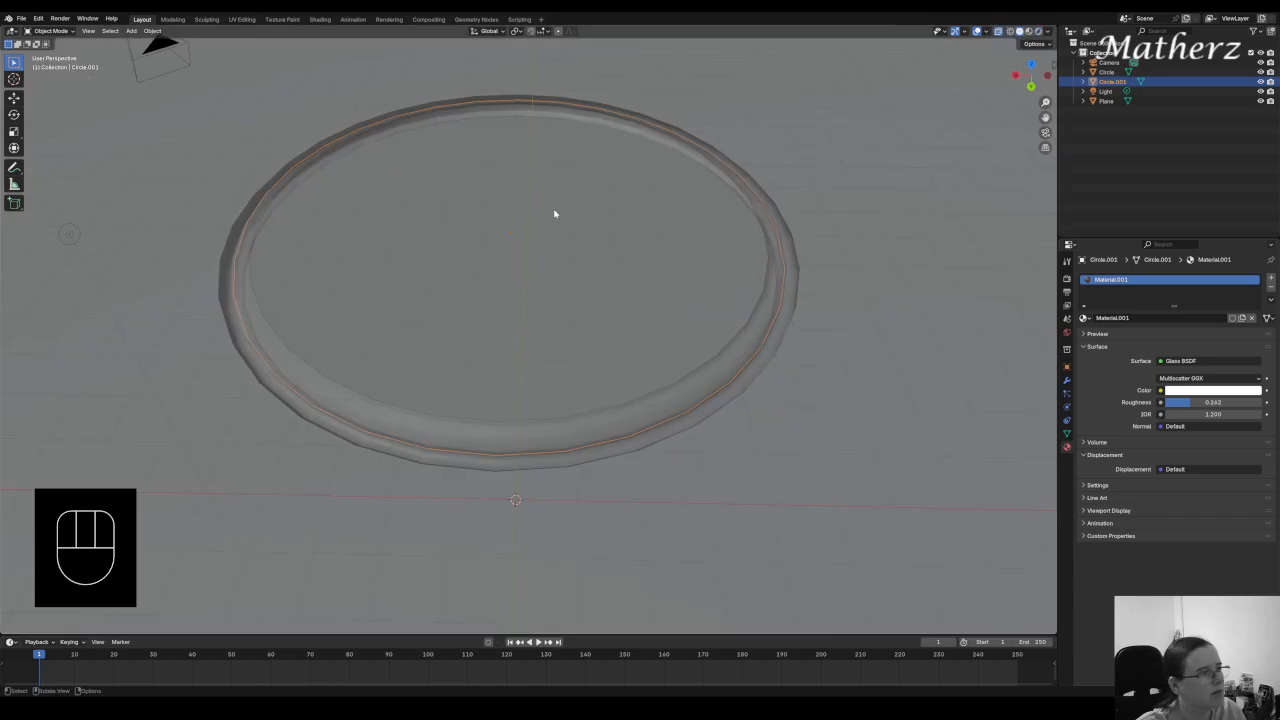
mouse_move(554, 211)
middle_down()
mouse_move(560, 246)
mouse_move(606, 274)
mouse_move(574, 264)
middle_up()
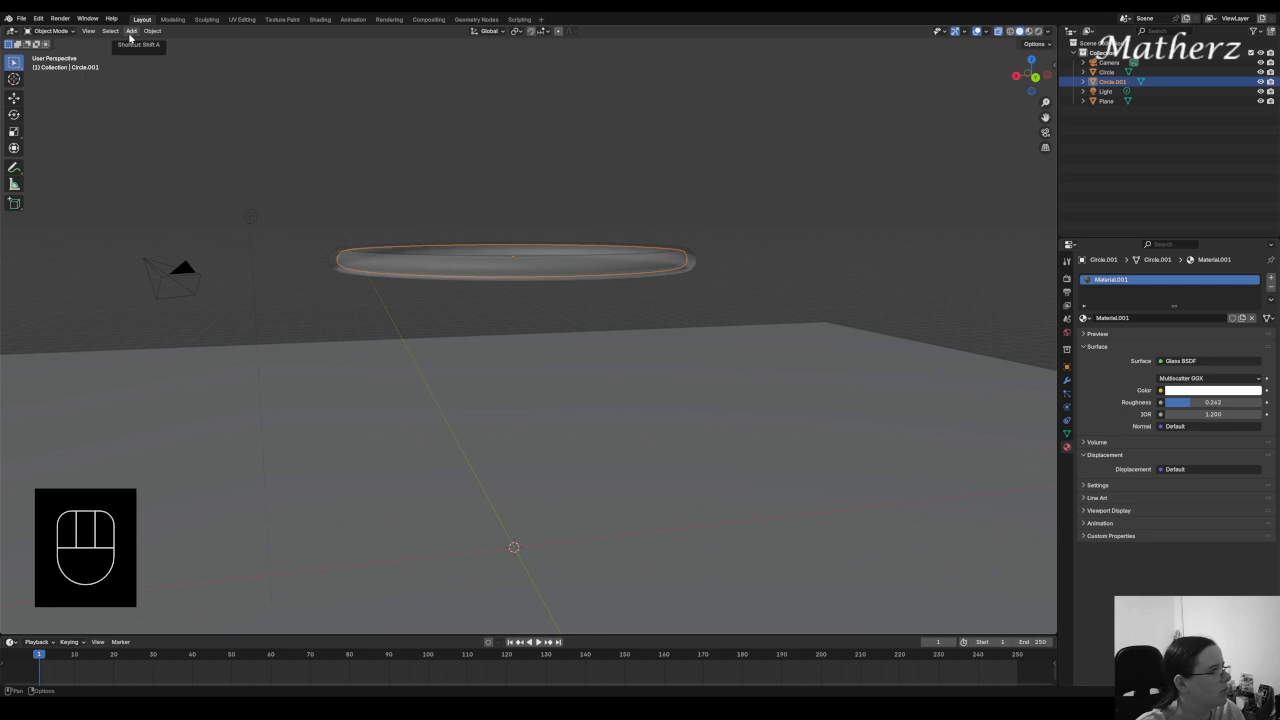
click(130, 36)
mouse_move(145, 43)
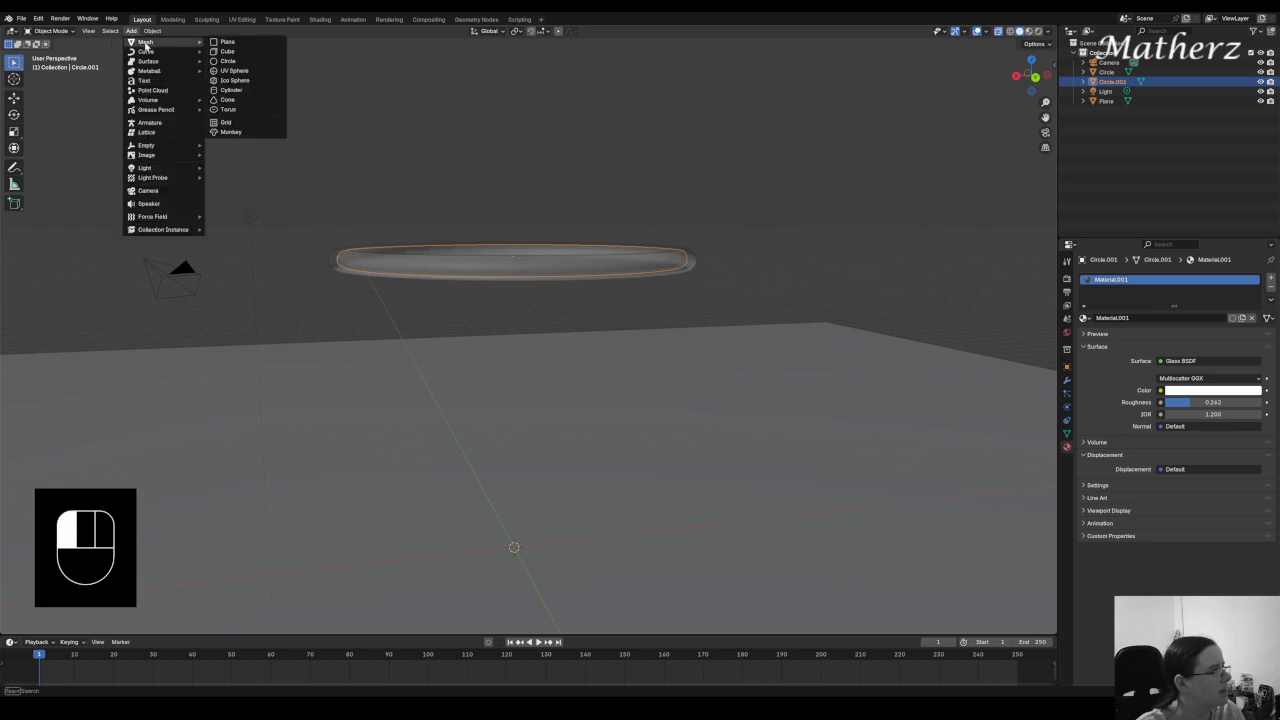
click(268, 62)
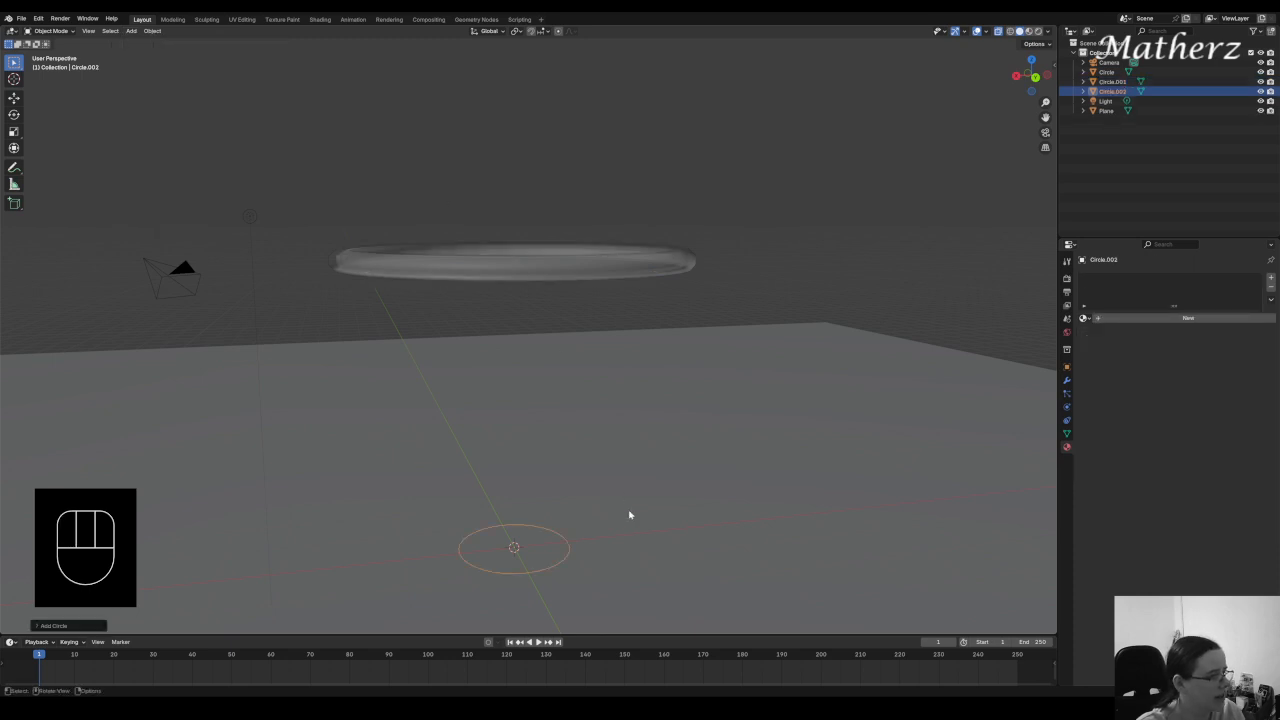
key(g)
middle_click(566, 495)
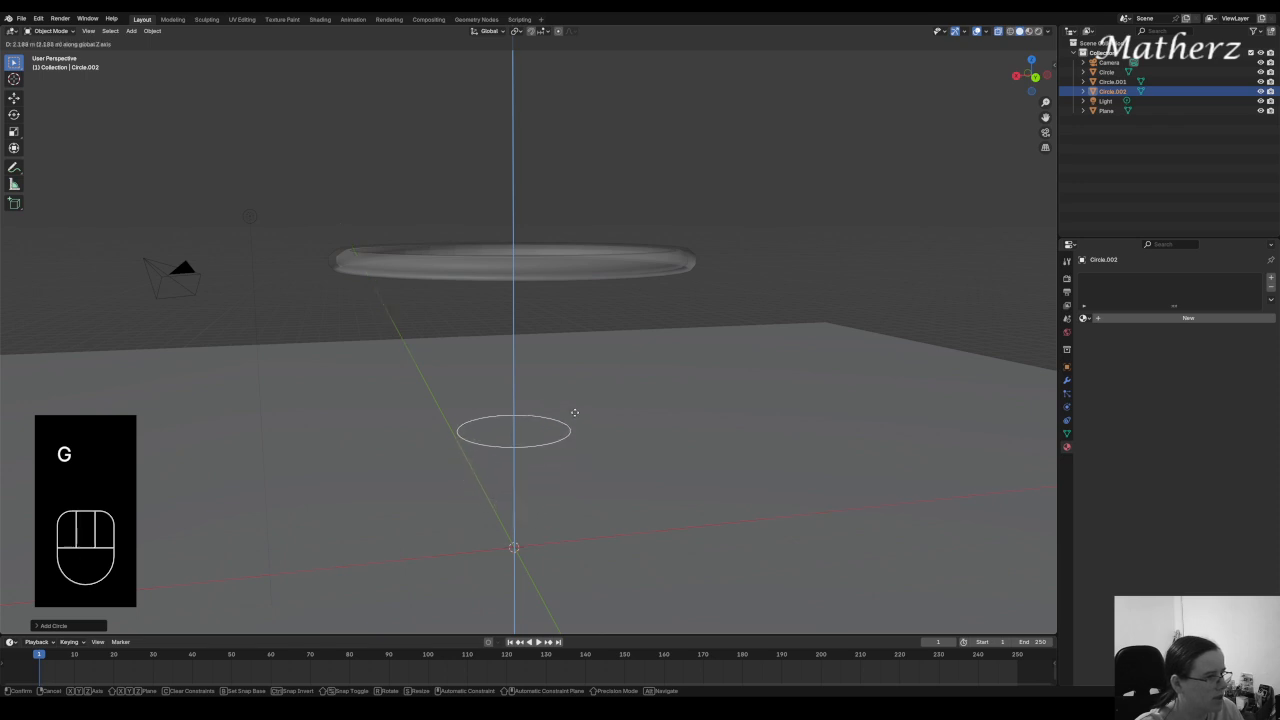
click(595, 462)
In front view, move the new circle slightly higher along the Z axis
key(KP_1)
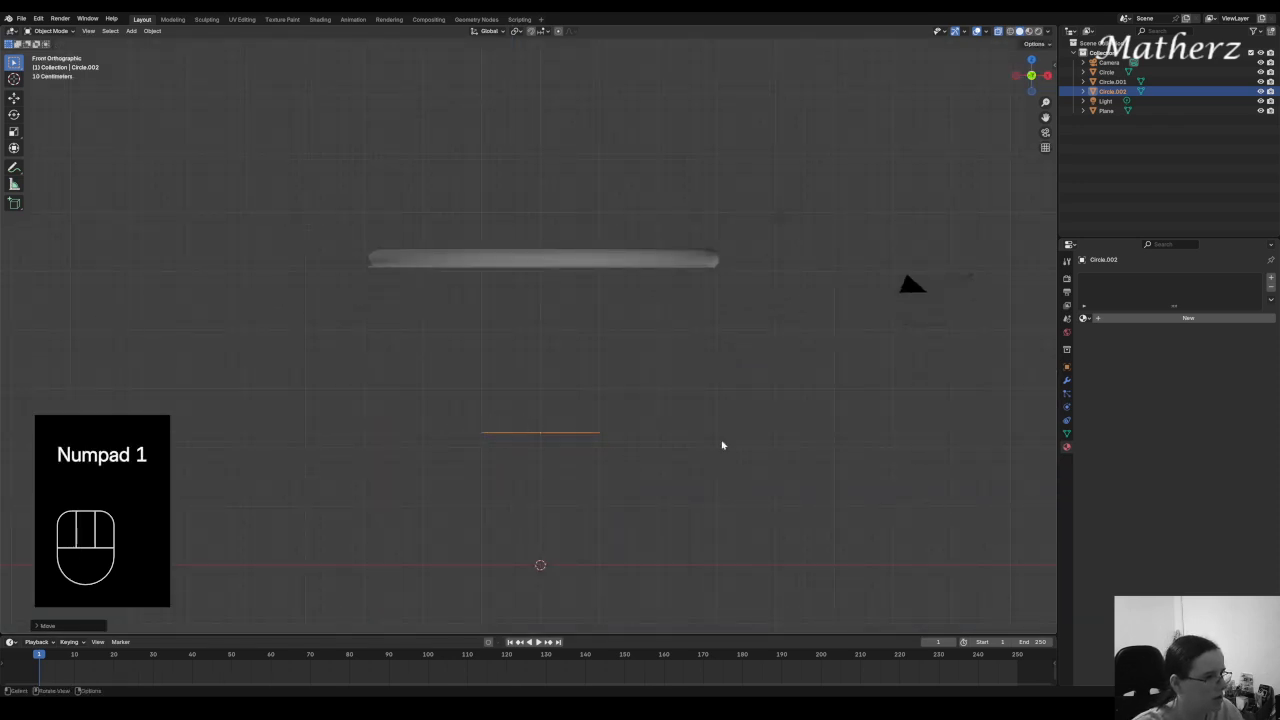
key(g)
middle_click(557, 462)
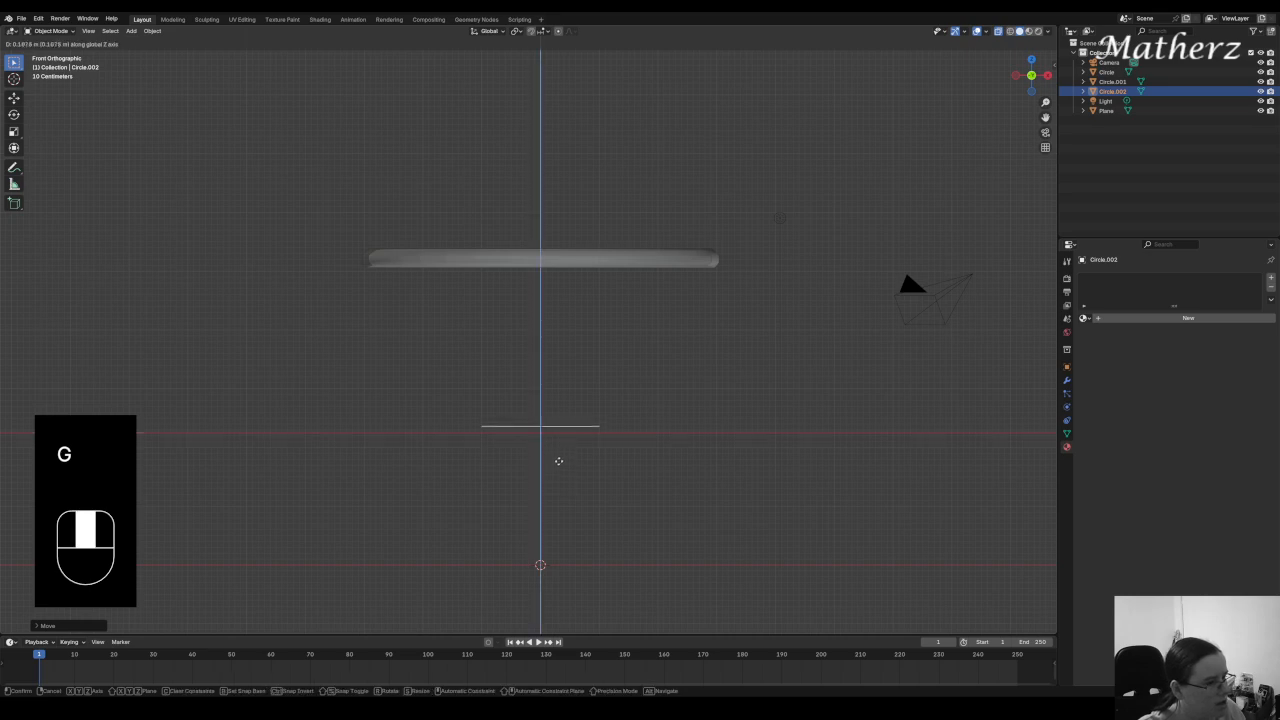
click(560, 442)
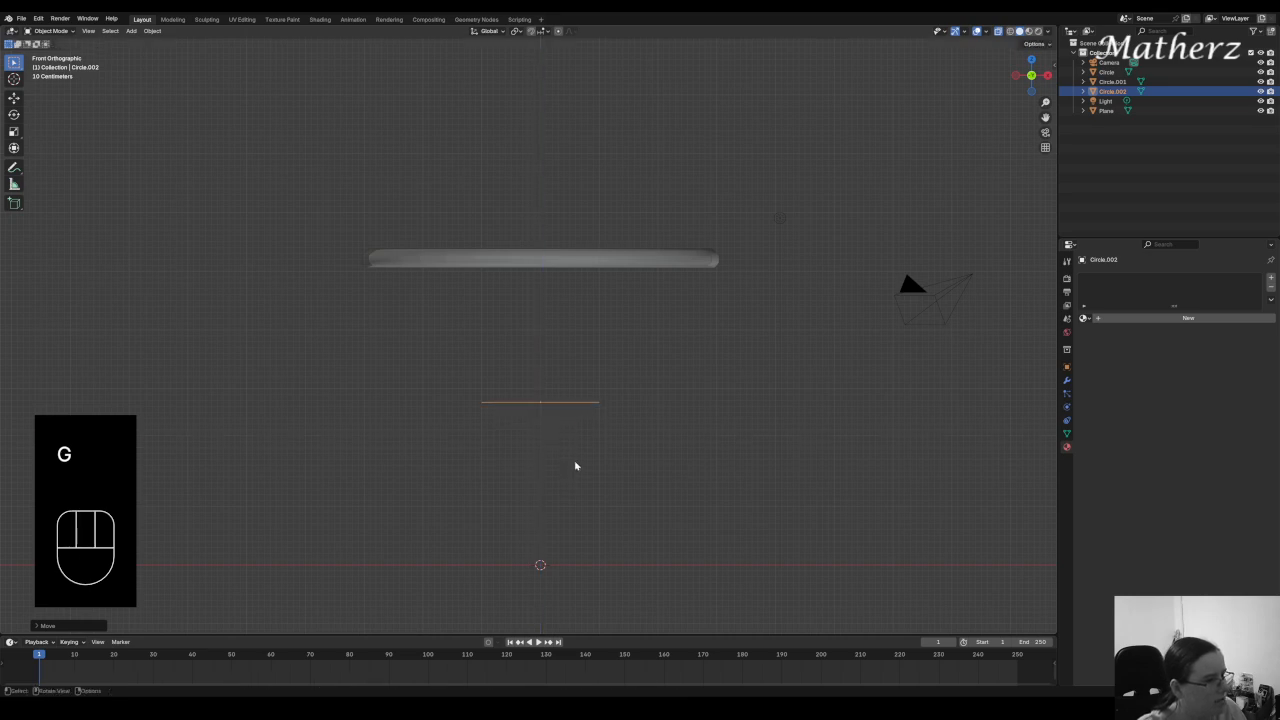
Enter Edit Mode on the new circle and fill it with a face
click(50, 31)
click(50, 52)
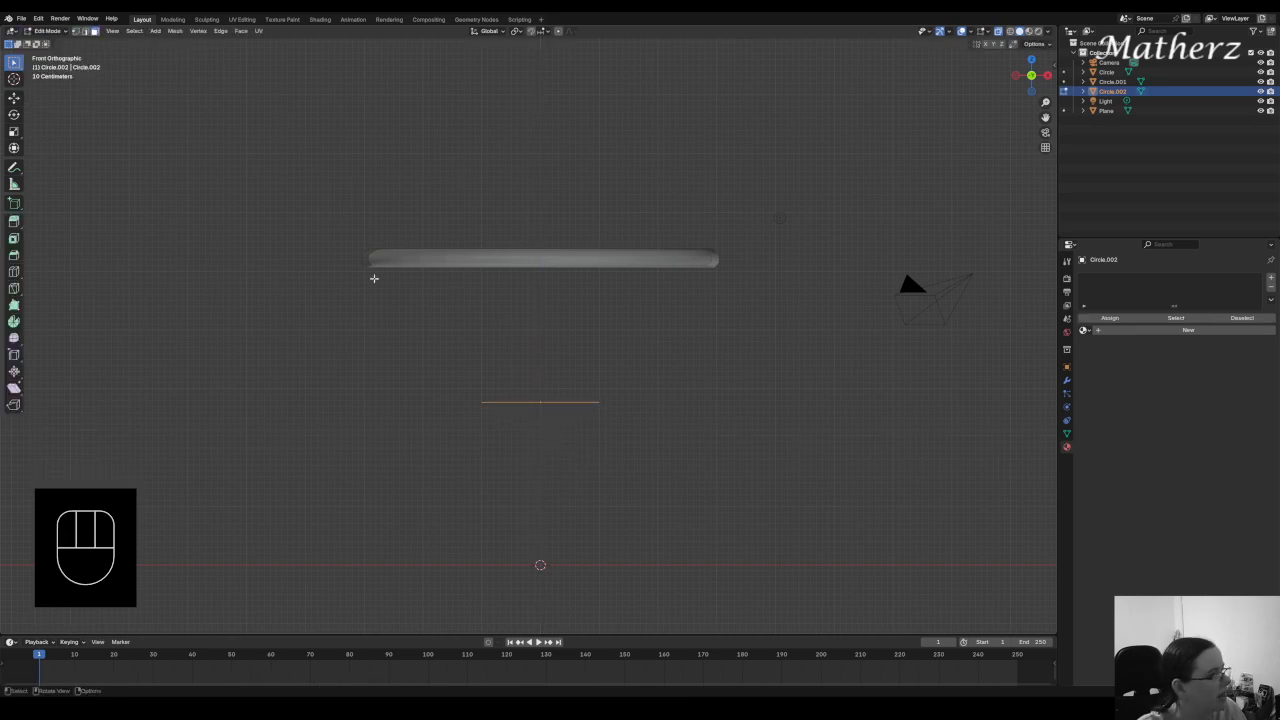
key(f)
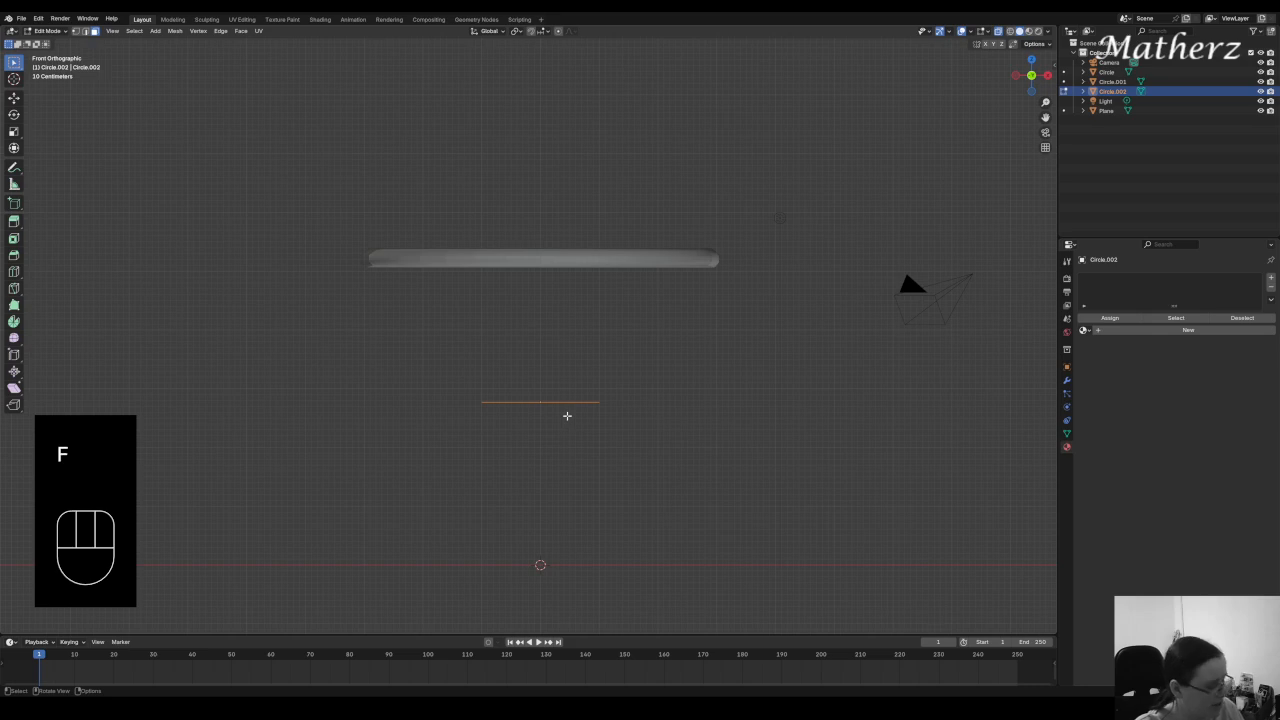
Extrude the circle's face slightly downward and scale the extruded face outward to about 1.14
key(e)
middle_drag(566, 415, 568, 420)
click(568, 420)
key(s)
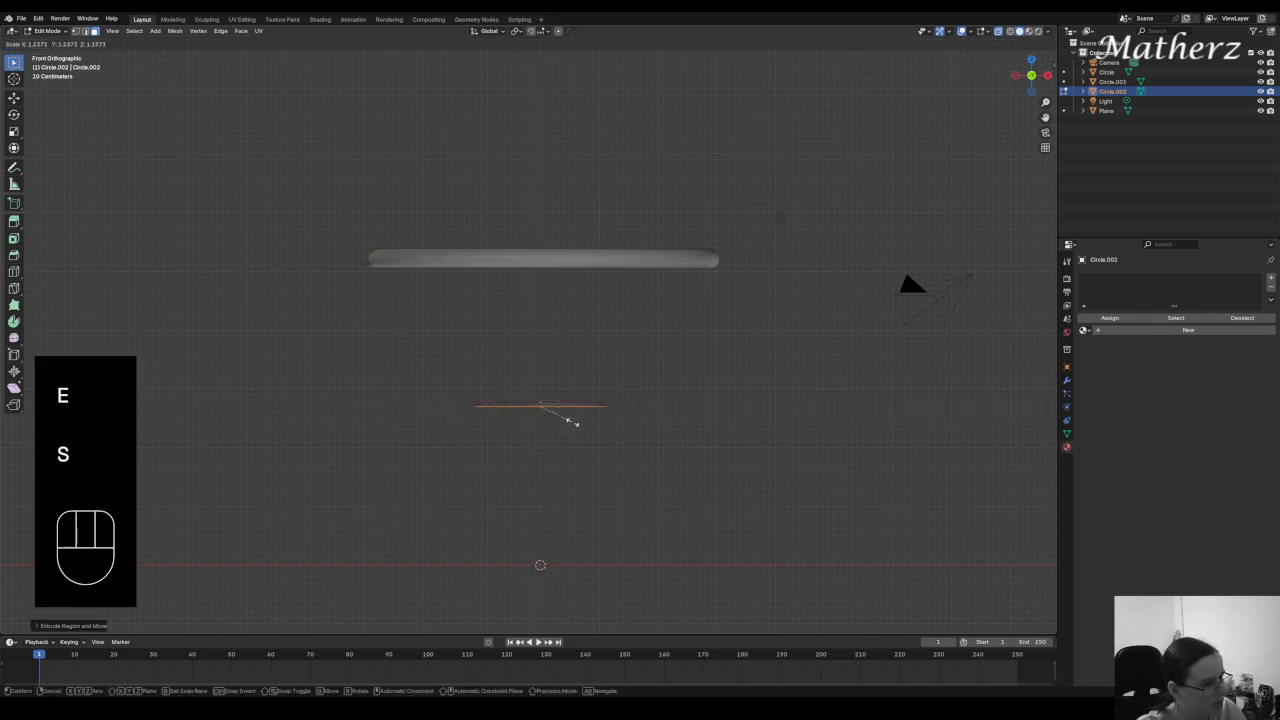
click(572, 422)
Extrude the circle's bottom face slightly downward twice, and scale the lowest face inward to round off the edge
key(e)
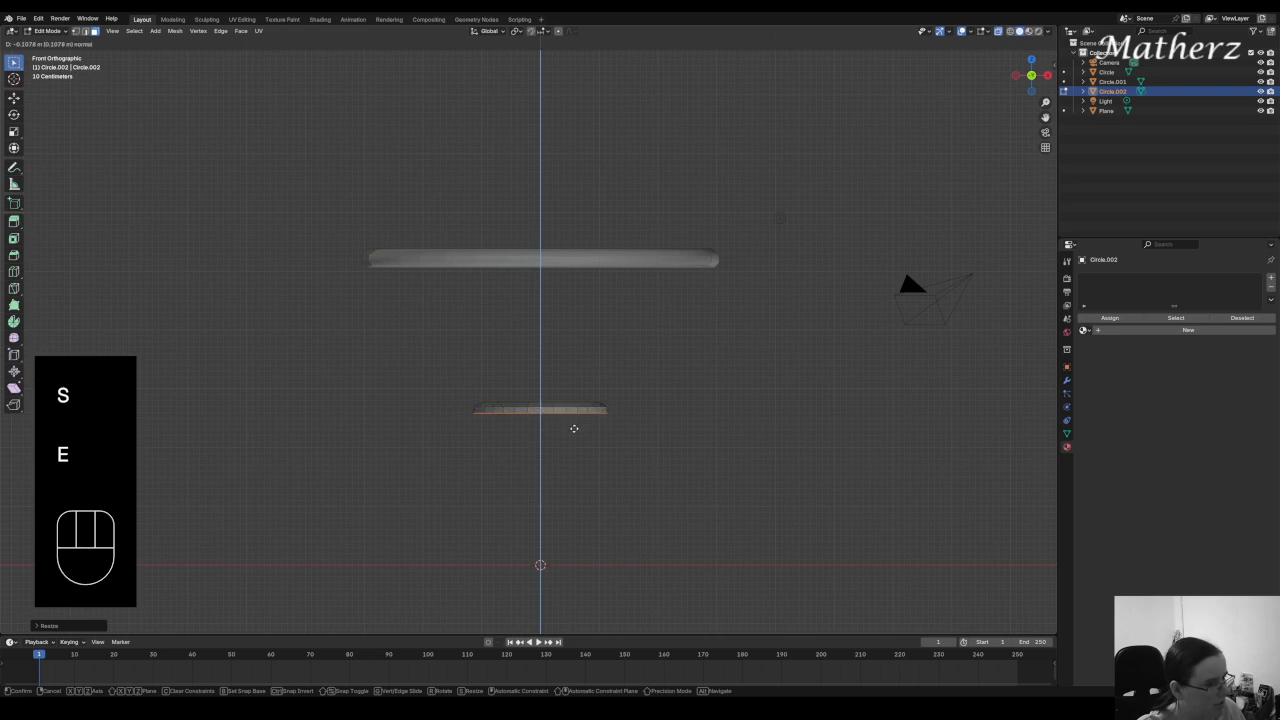
click(571, 425)
key(e)
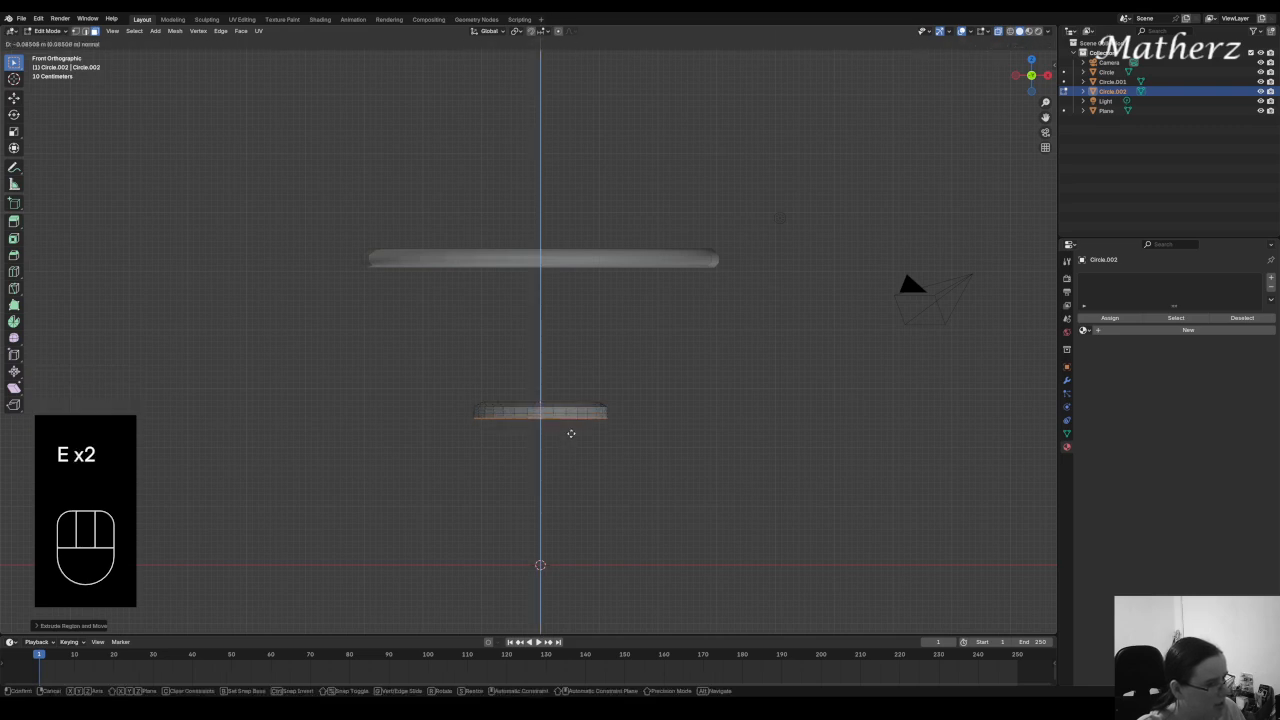
click(571, 433)
key(s)
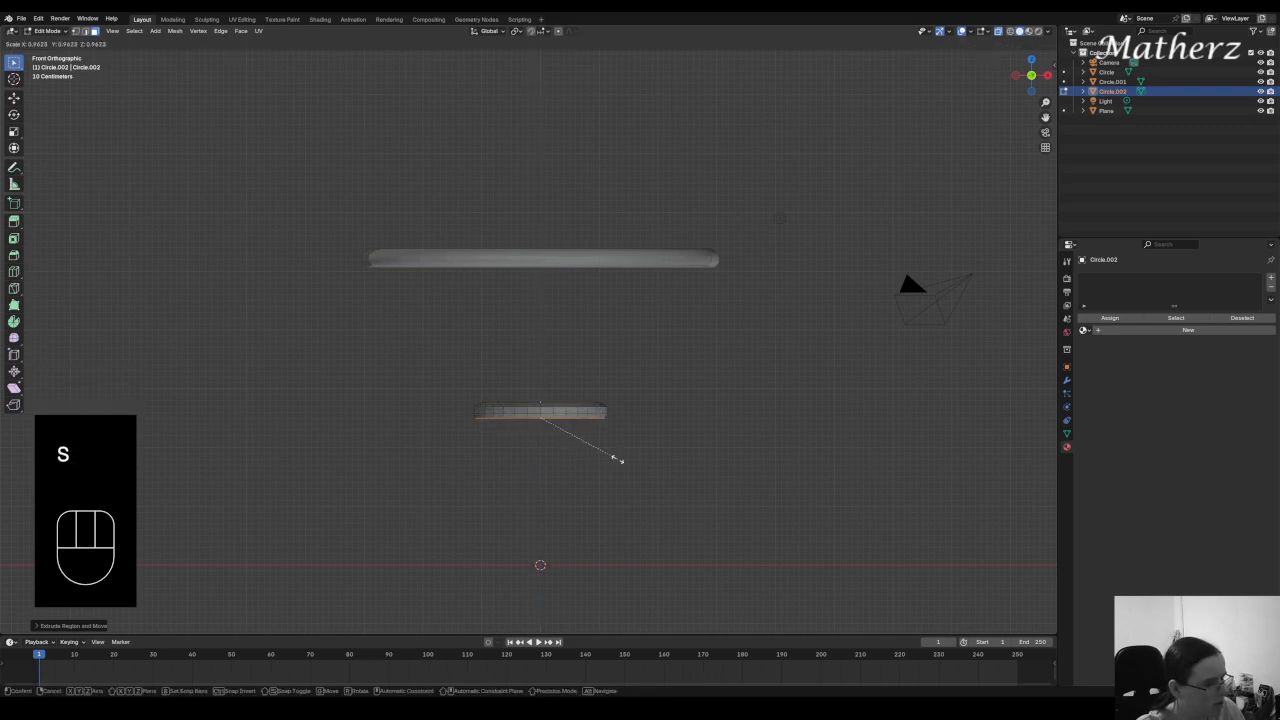
click(607, 457)
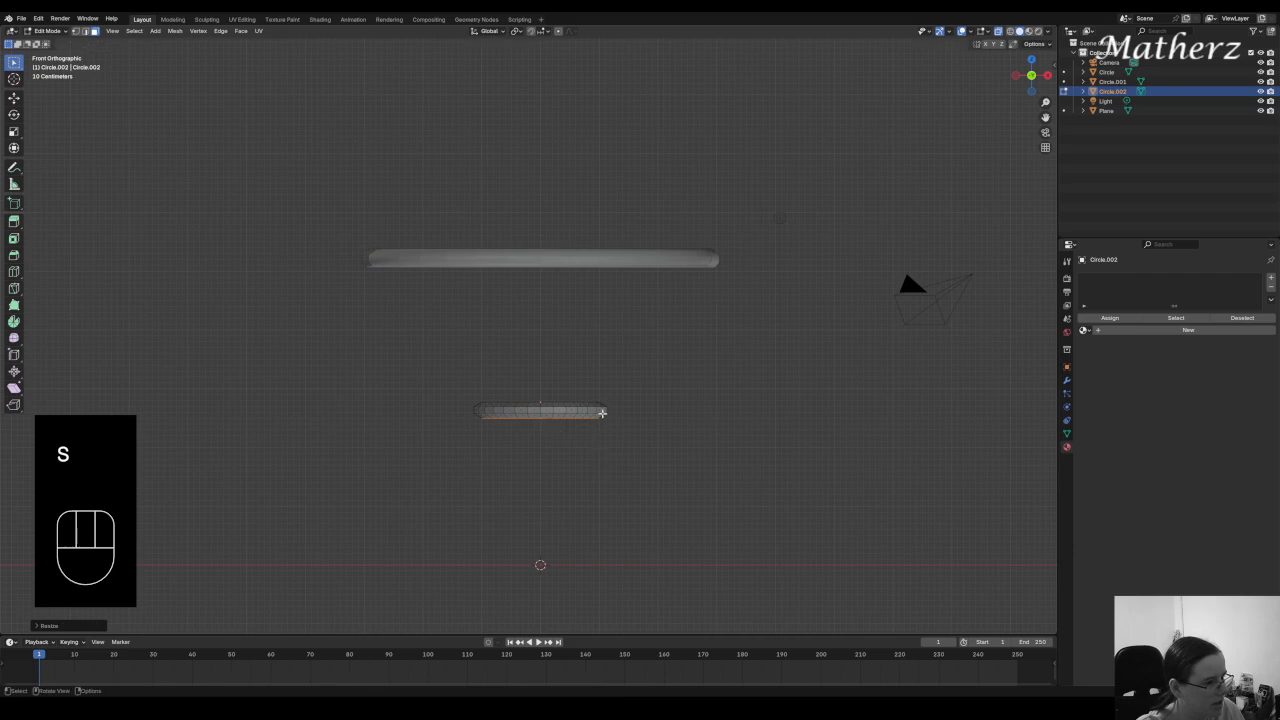
Delete the bottom and top cap faces of the small disc, leaving an open ring wall
middle_drag(603, 413, 555, 333)
scroll(603, 437, up, 4)
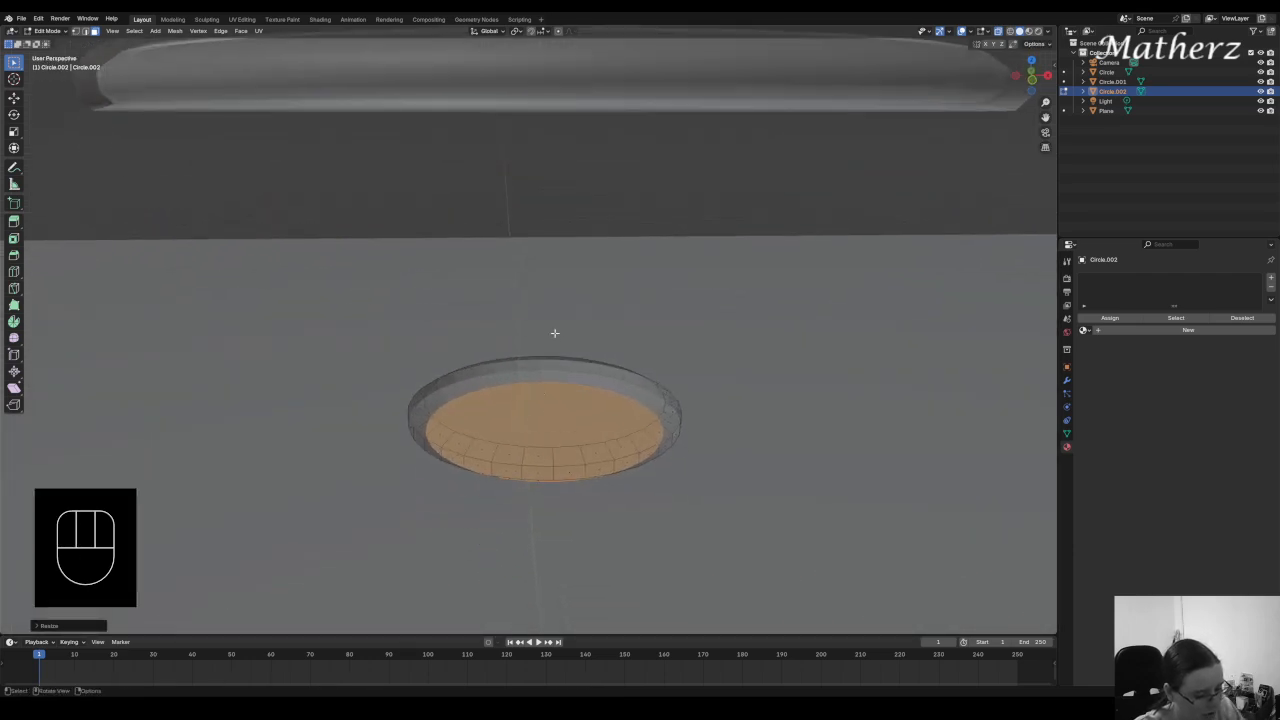
key(x)
click(556, 335)
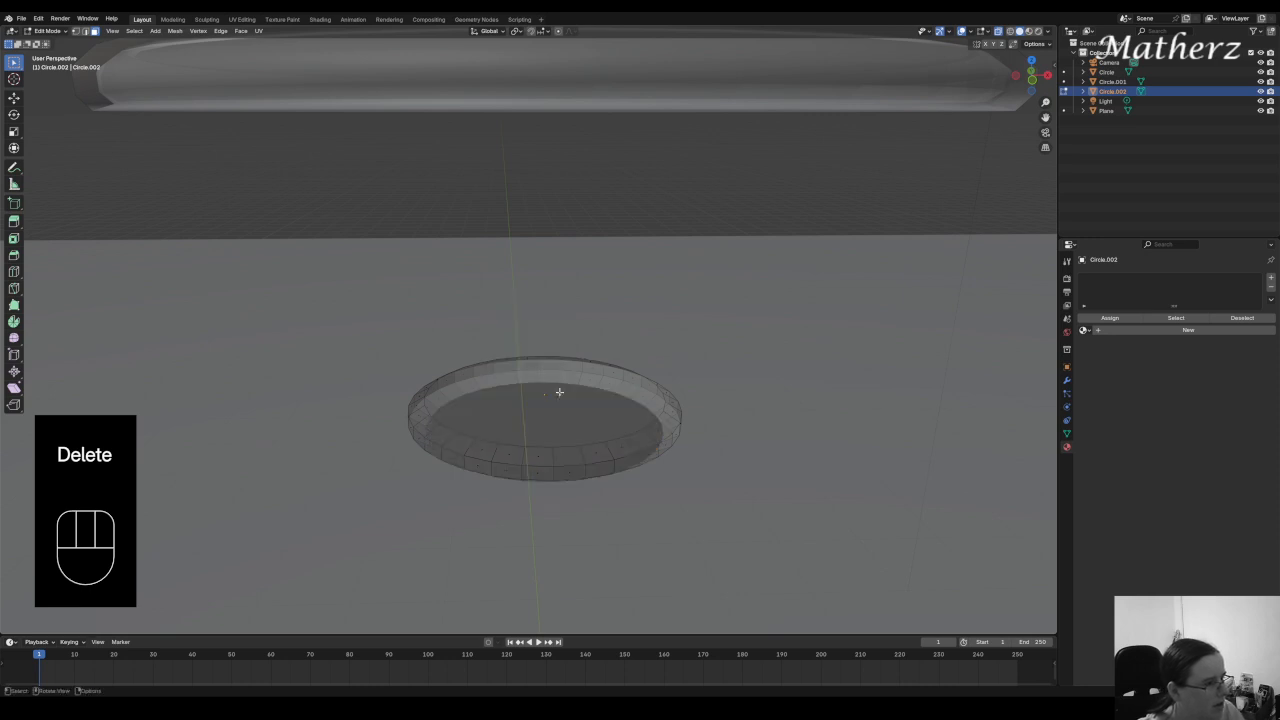
click(550, 396)
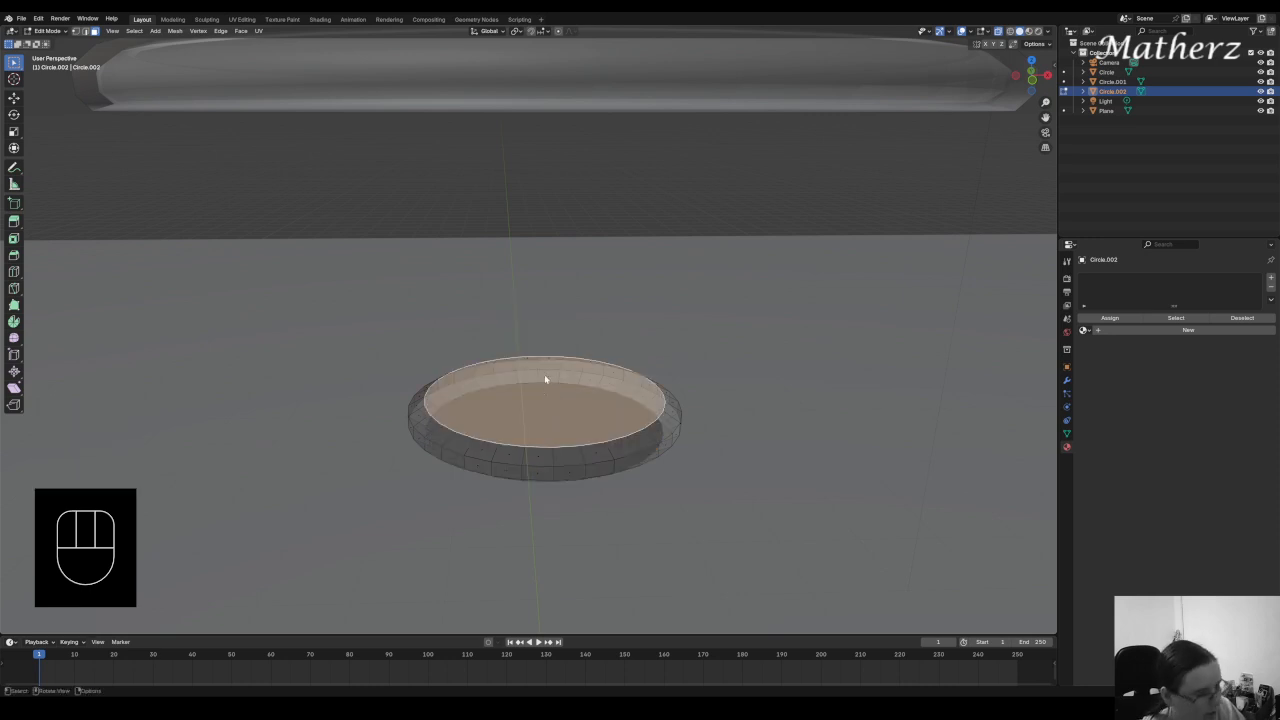
key(x)
click(544, 374)
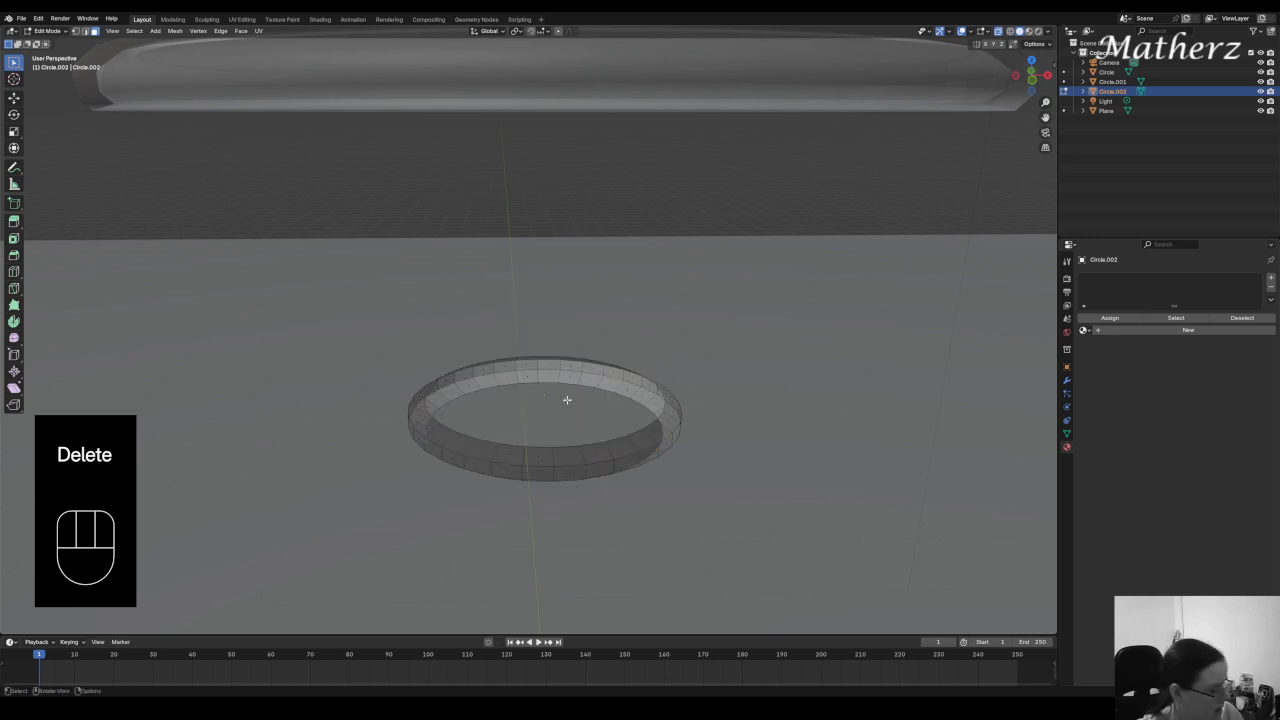
Extrude the entire small ring mesh and scale the extrusion inward to give the wall thickness
key(a)
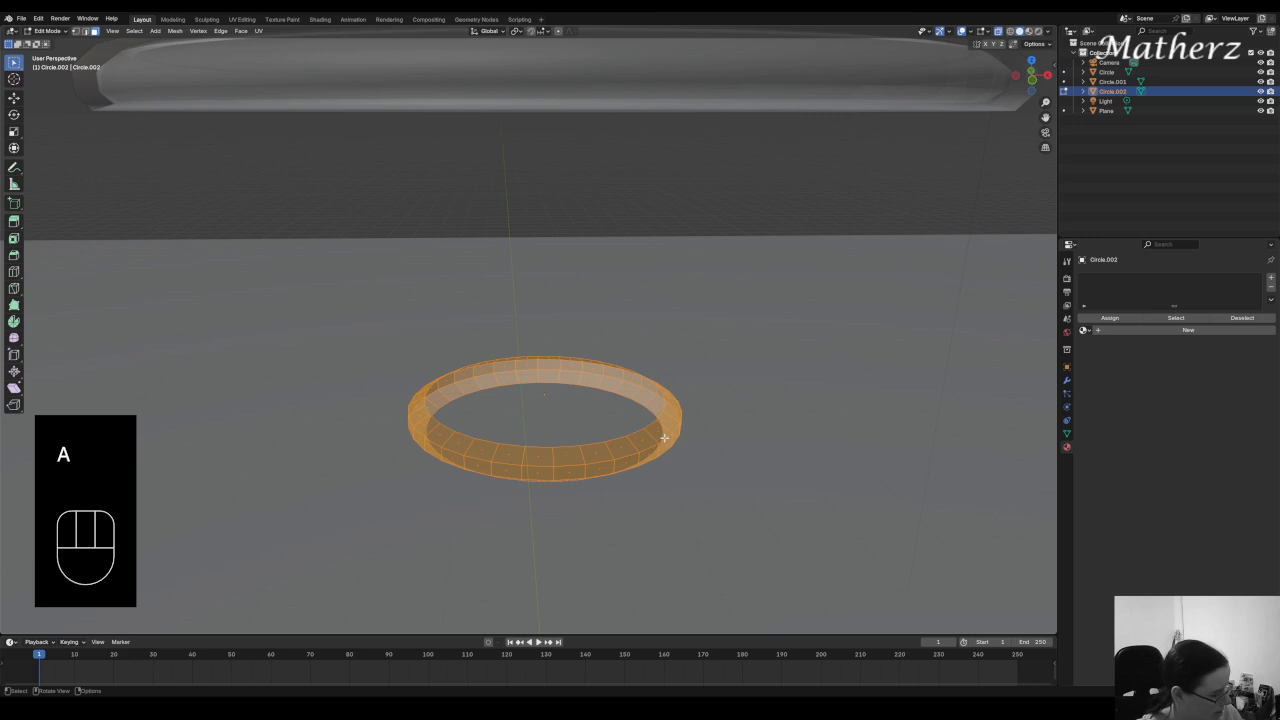
key(e)
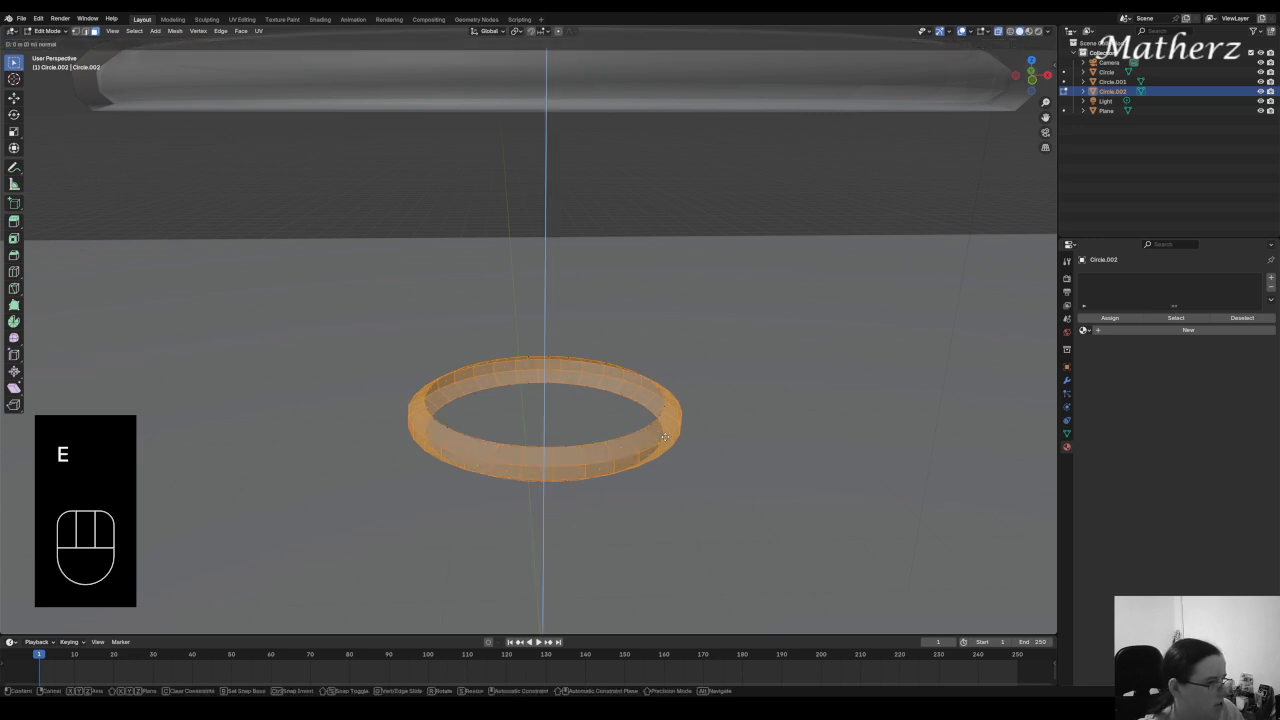
click(724, 455)
key(s)
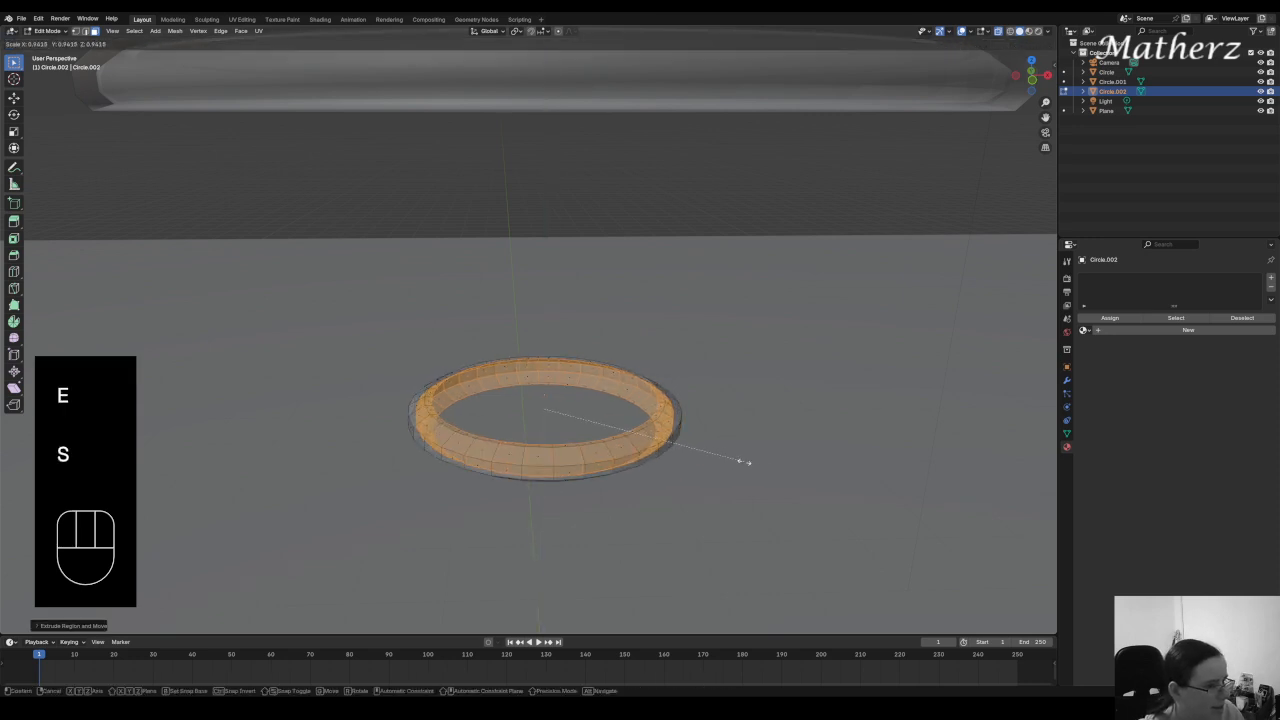
click(729, 452)
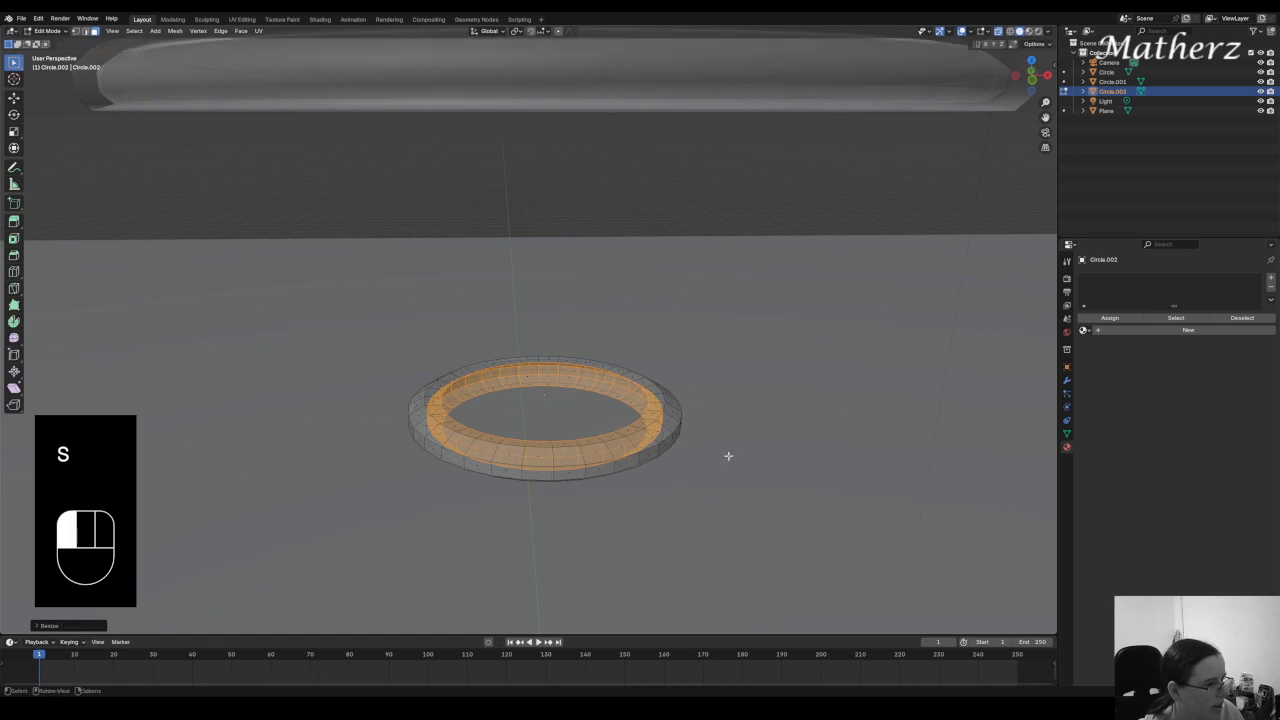
click(705, 385)
Return to Object Mode and shade the small lower ring smooth
scroll(630, 376, down, 4)
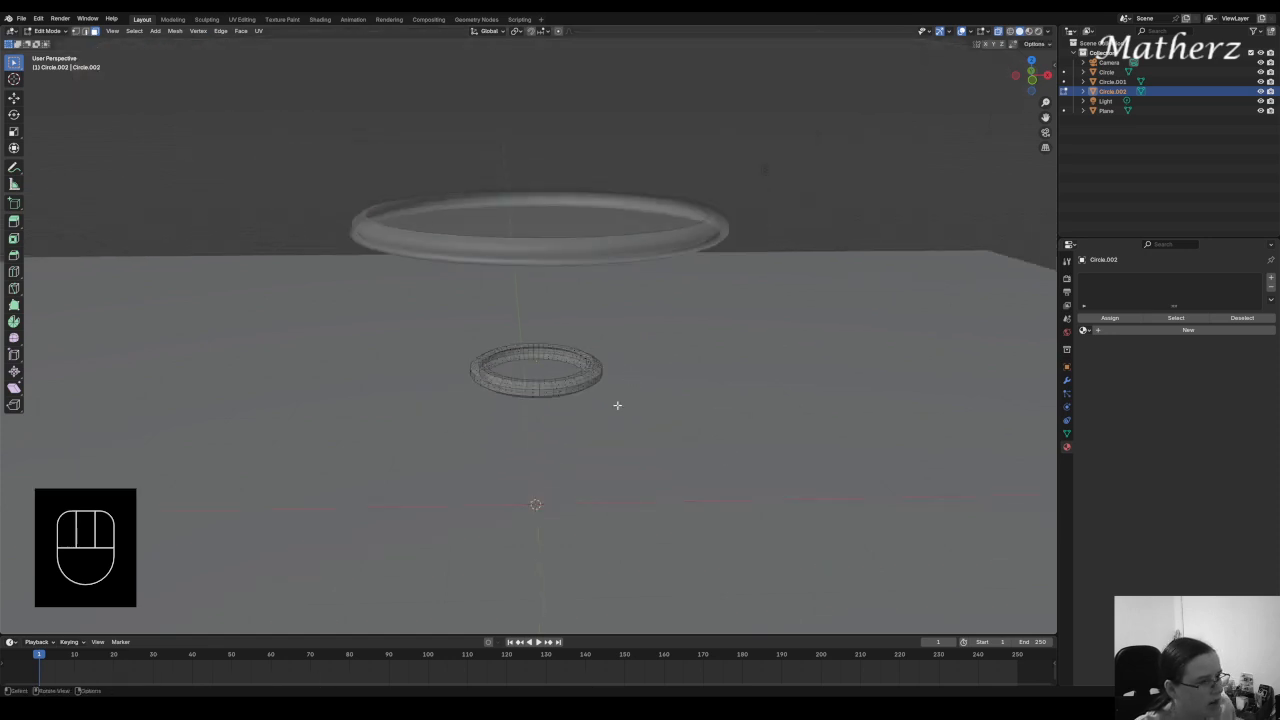
mouse_move(614, 403)
middle_down()
mouse_move(594, 411)
mouse_move(566, 394)
mouse_move(577, 417)
middle_up()
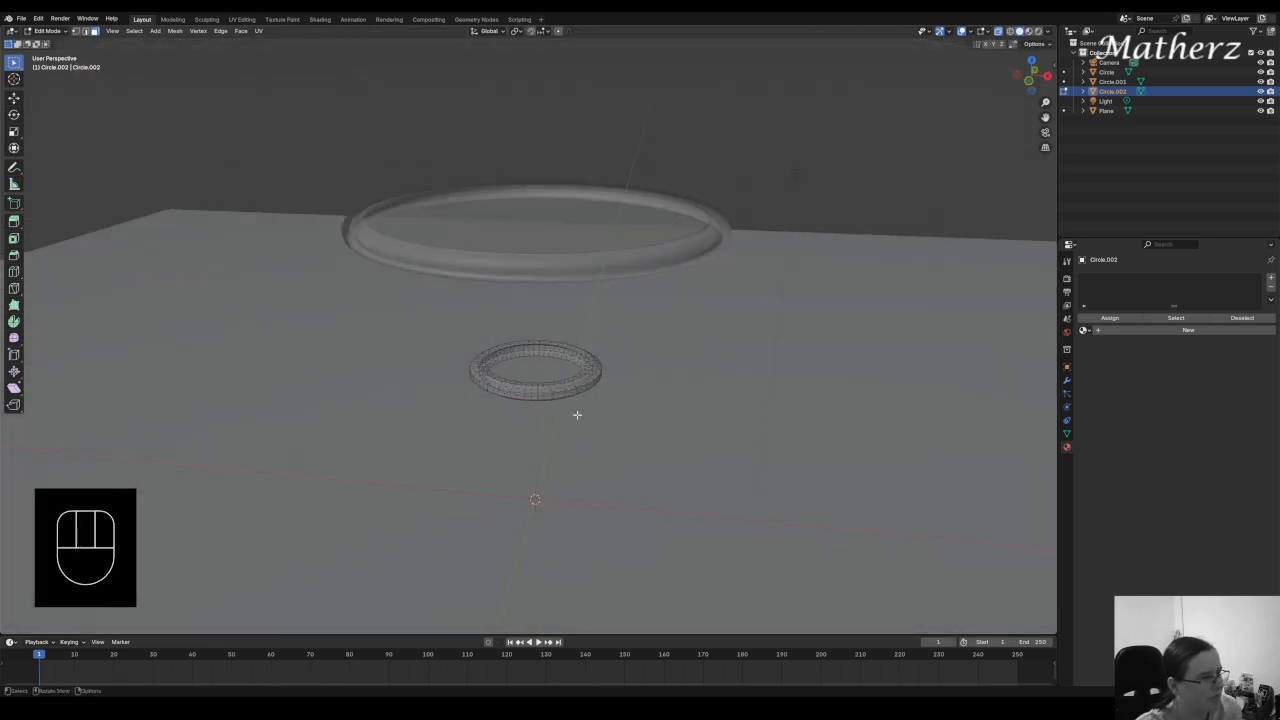
click(48, 31)
click(60, 43)
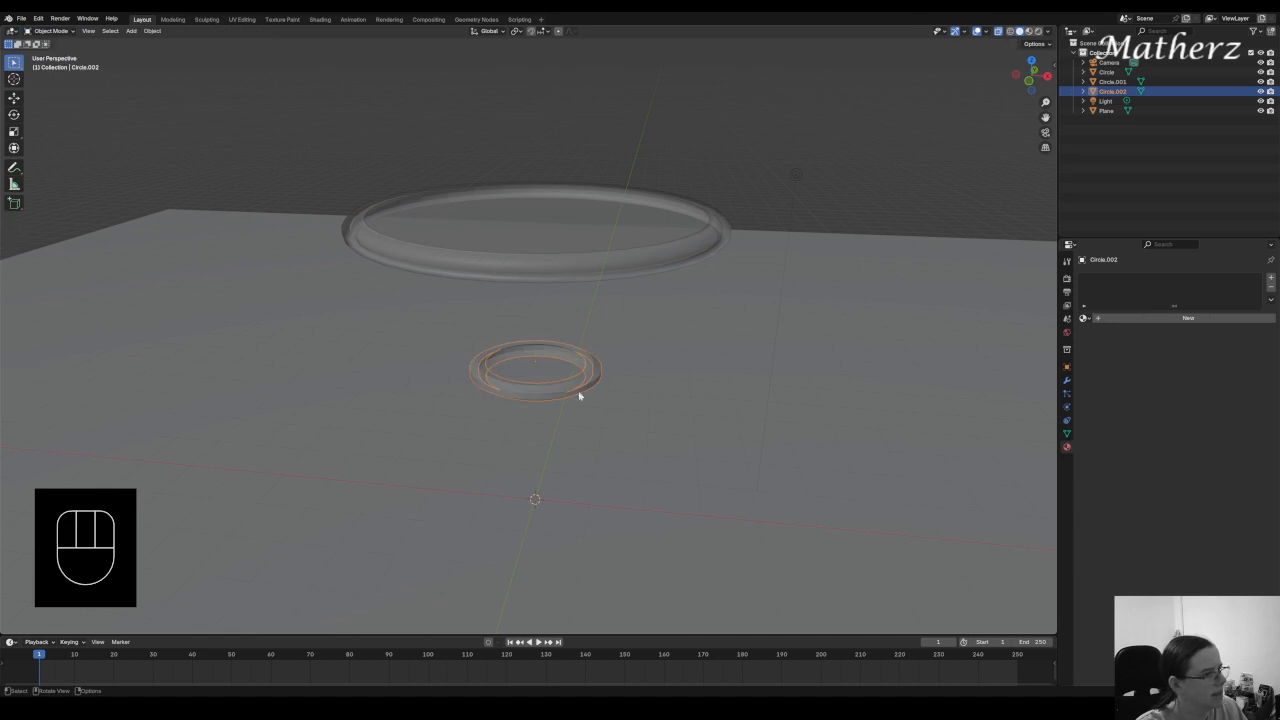
right_click(584, 384)
click(584, 380)
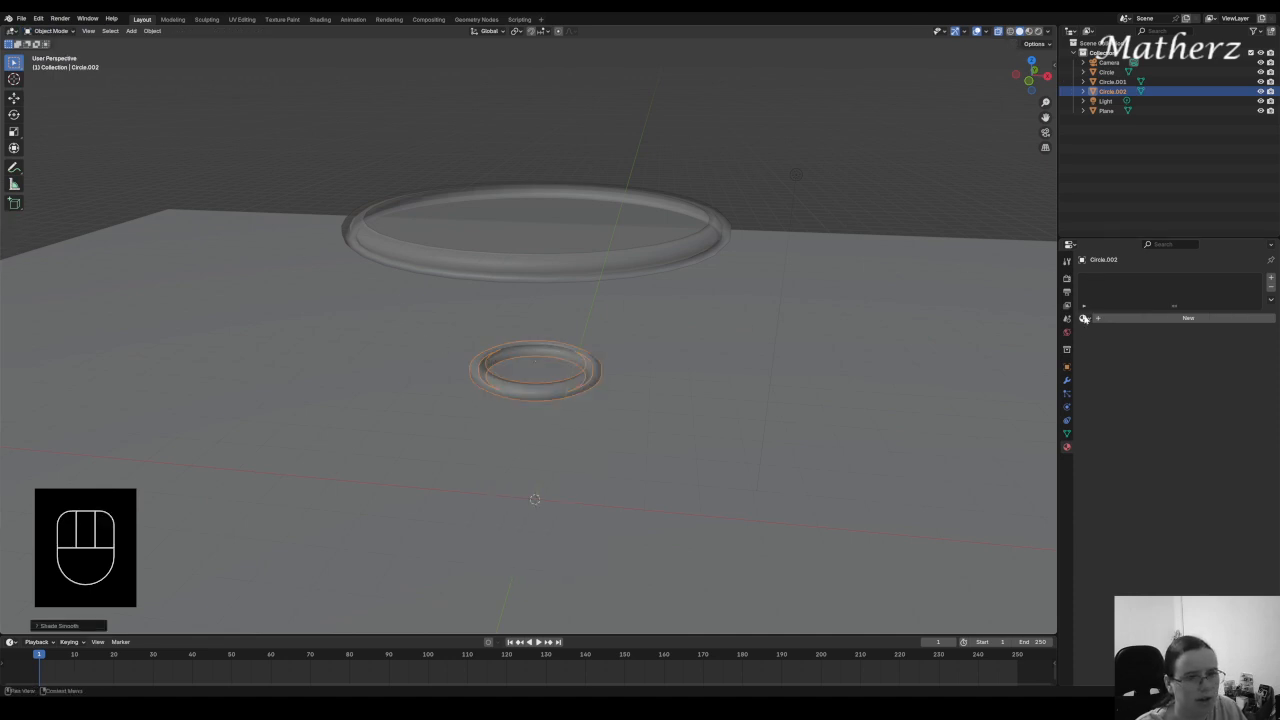
Assign the existing Material.002 to the small lower ring
click(1084, 318)
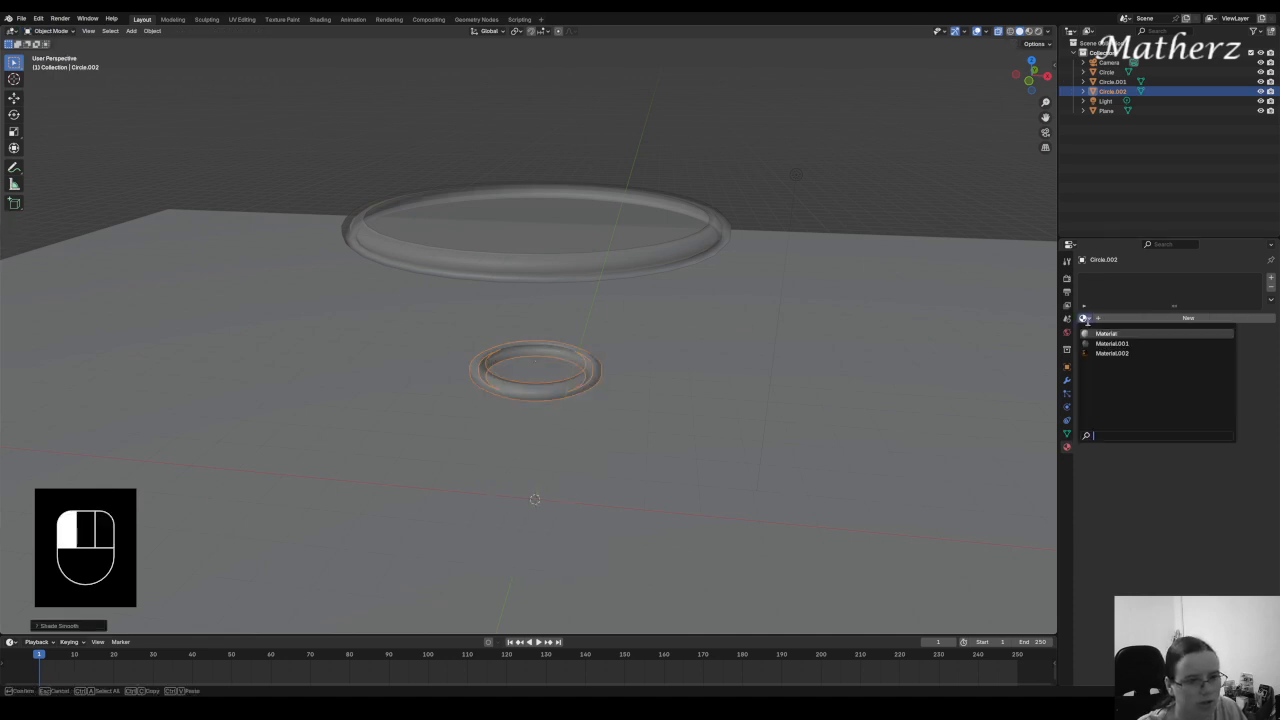
click(1100, 353)
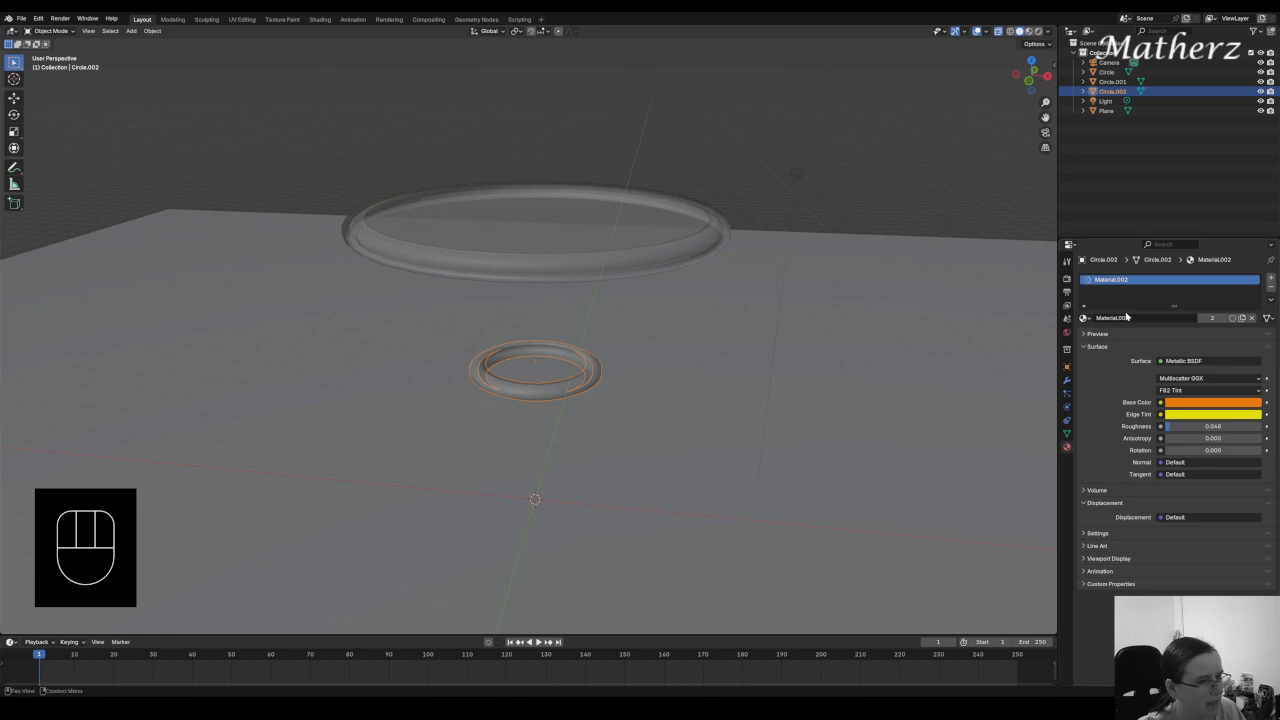
click(1085, 318)
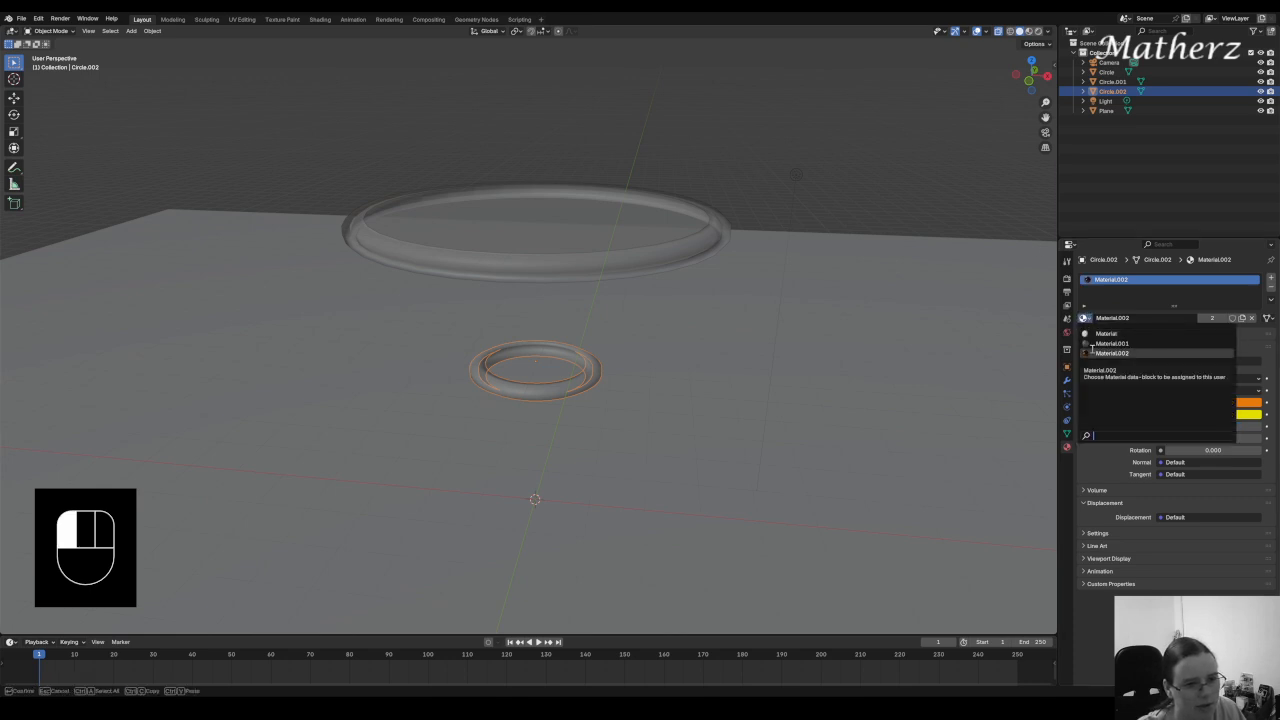
click(1107, 461)
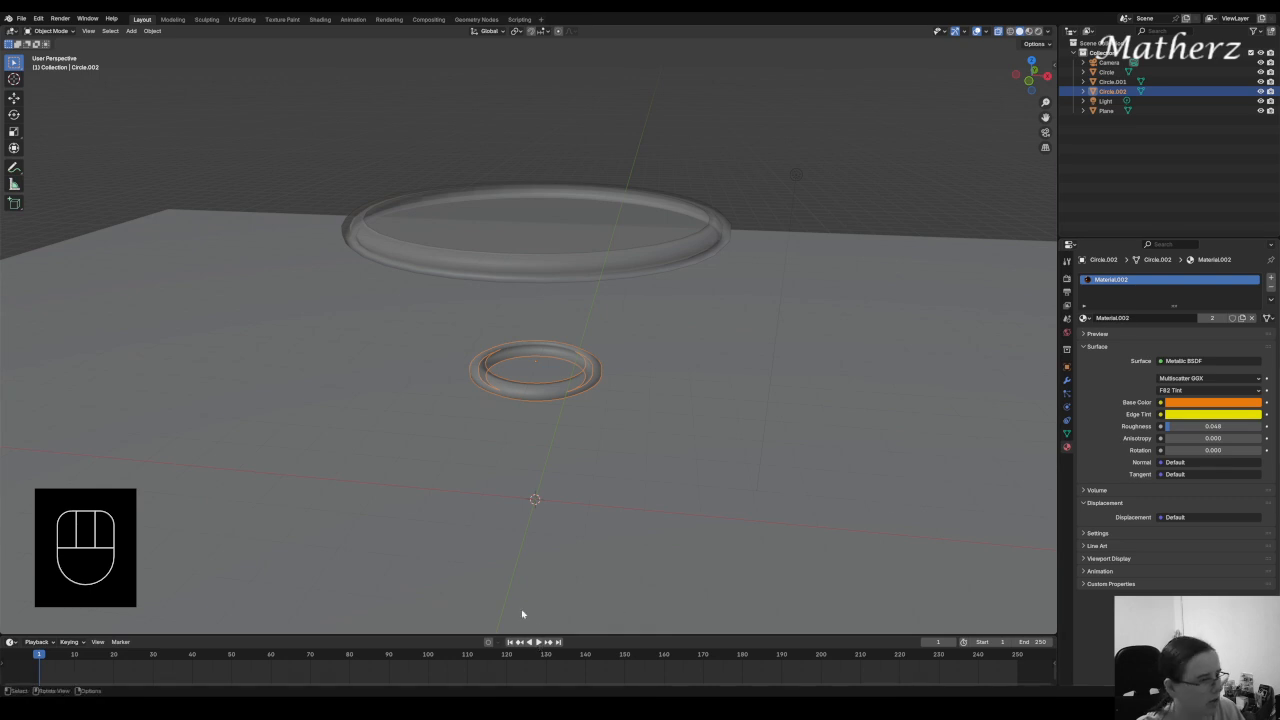
Add a cylinder mesh and scale it down to a small peg at the scene origin
click(131, 31)
mouse_move(145, 42)
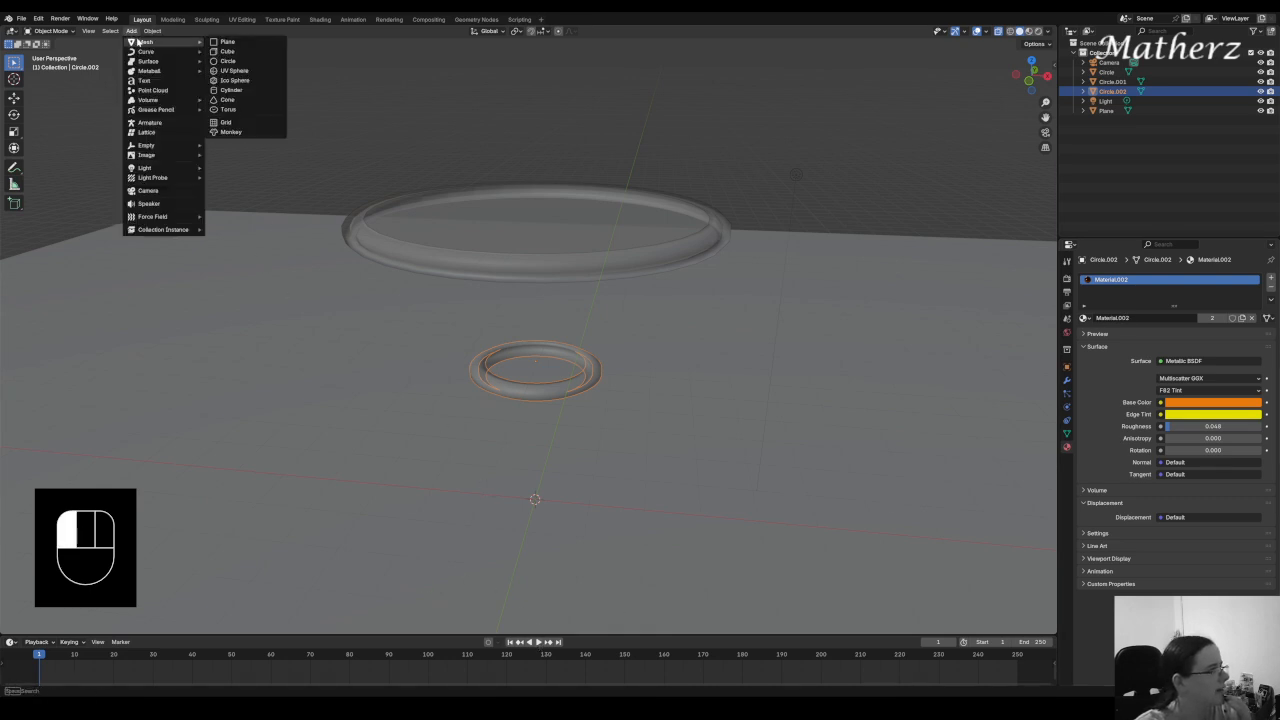
click(263, 91)
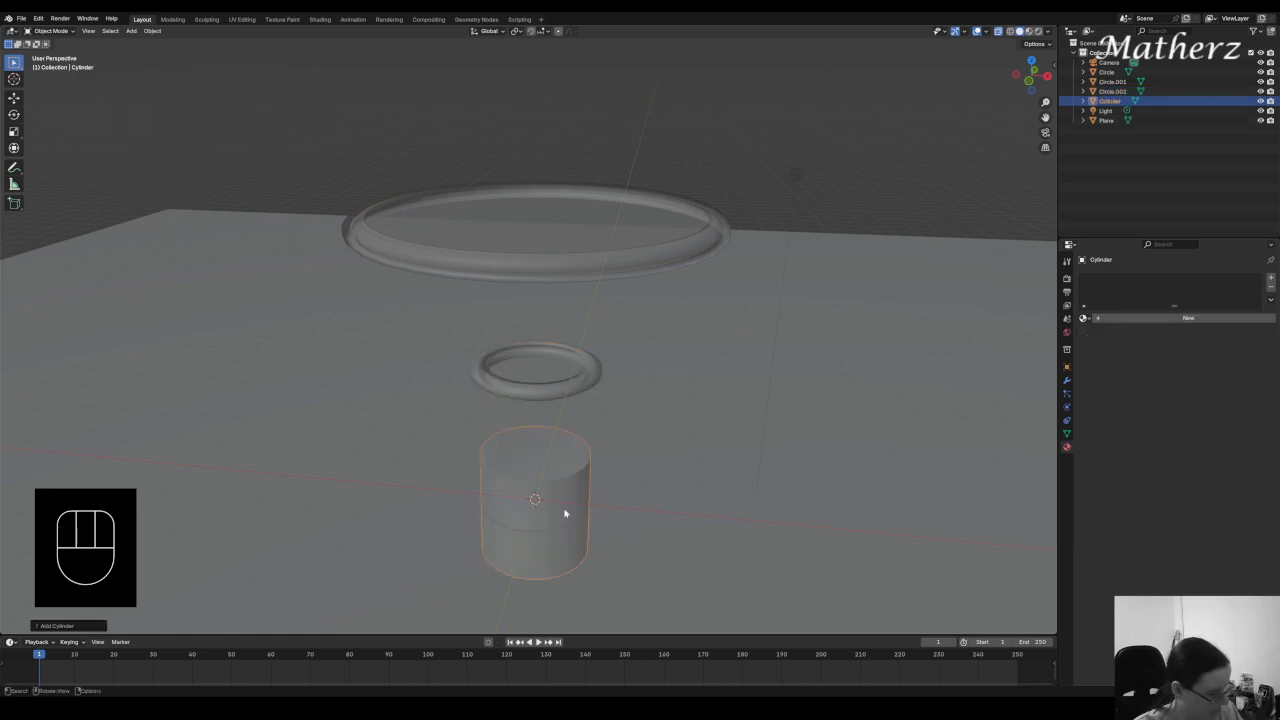
key(s)
click(544, 527)
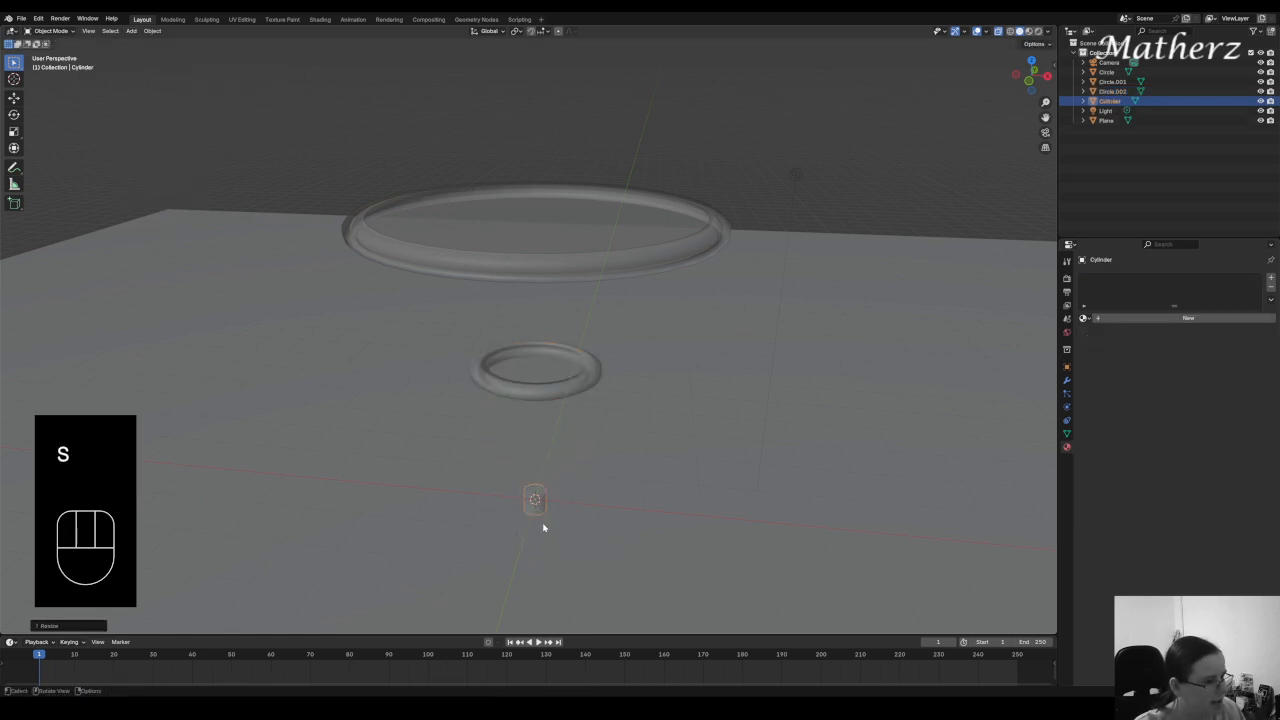
Raise the cylinder along the Z axis to the large ring's height, and in front view move it along X to the ring's outer edge
key(g)
middle_click(532, 455)
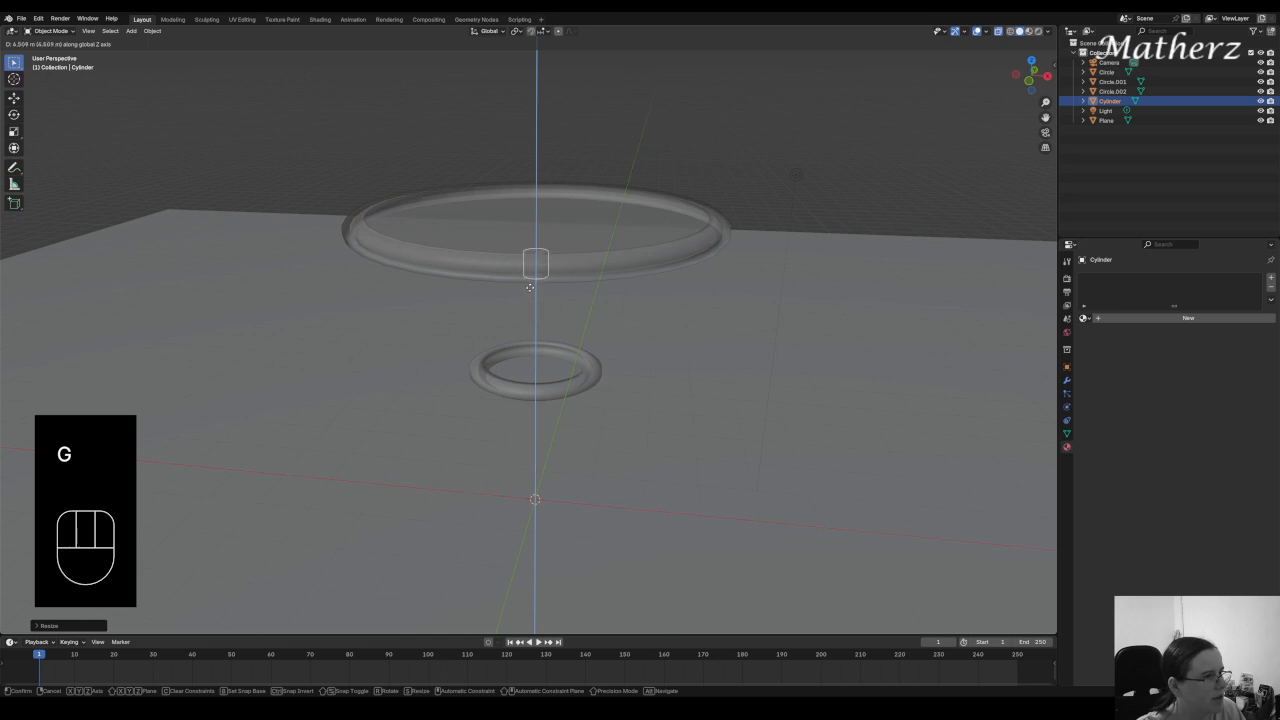
click(527, 249)
middle_drag(529, 250, 571, 313)
key(KP_1)
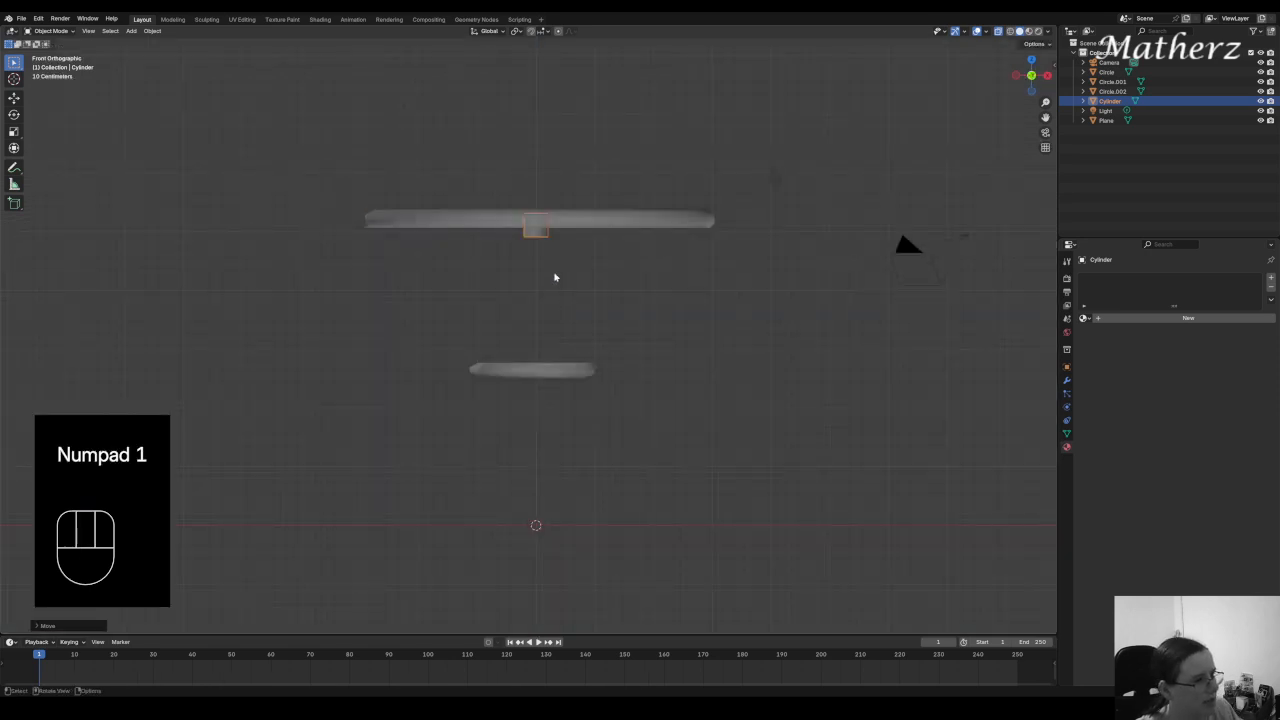
key(g)
middle_click(620, 285)
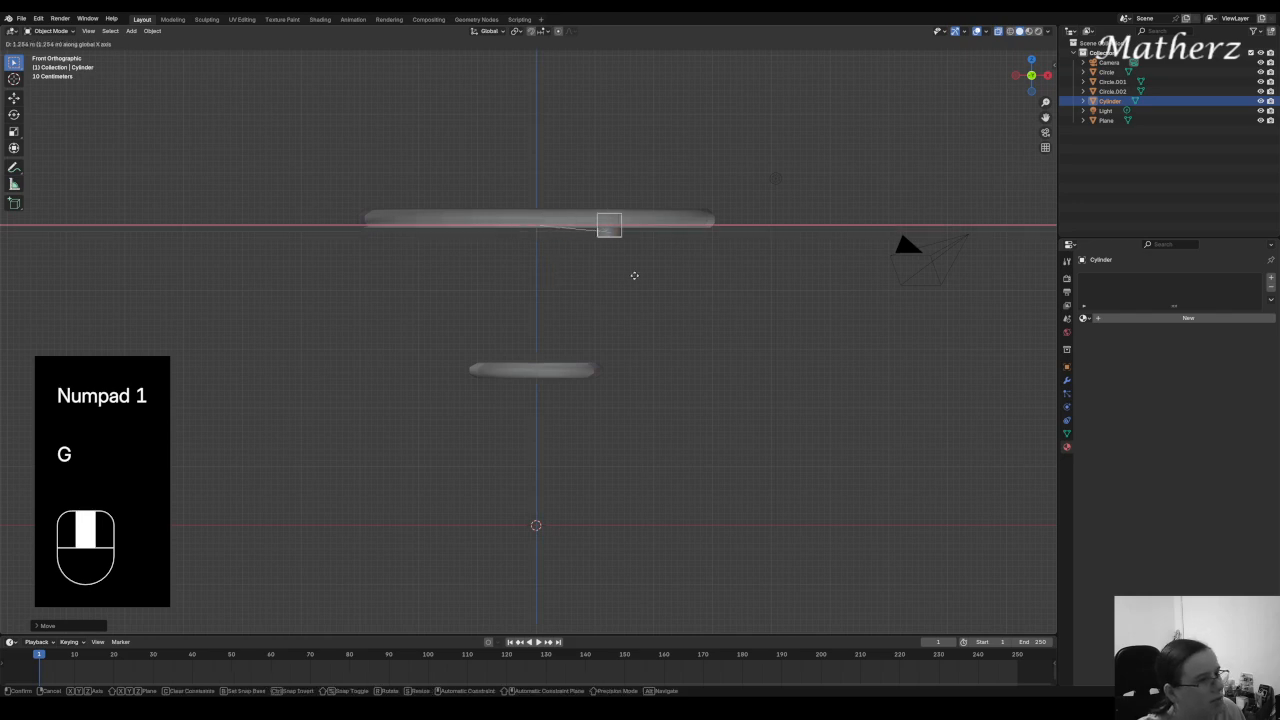
click(720, 293)
Scale the cylinder down a little and lower it about 0.15 m along the Z axis beneath the large ring's edge
key(s)
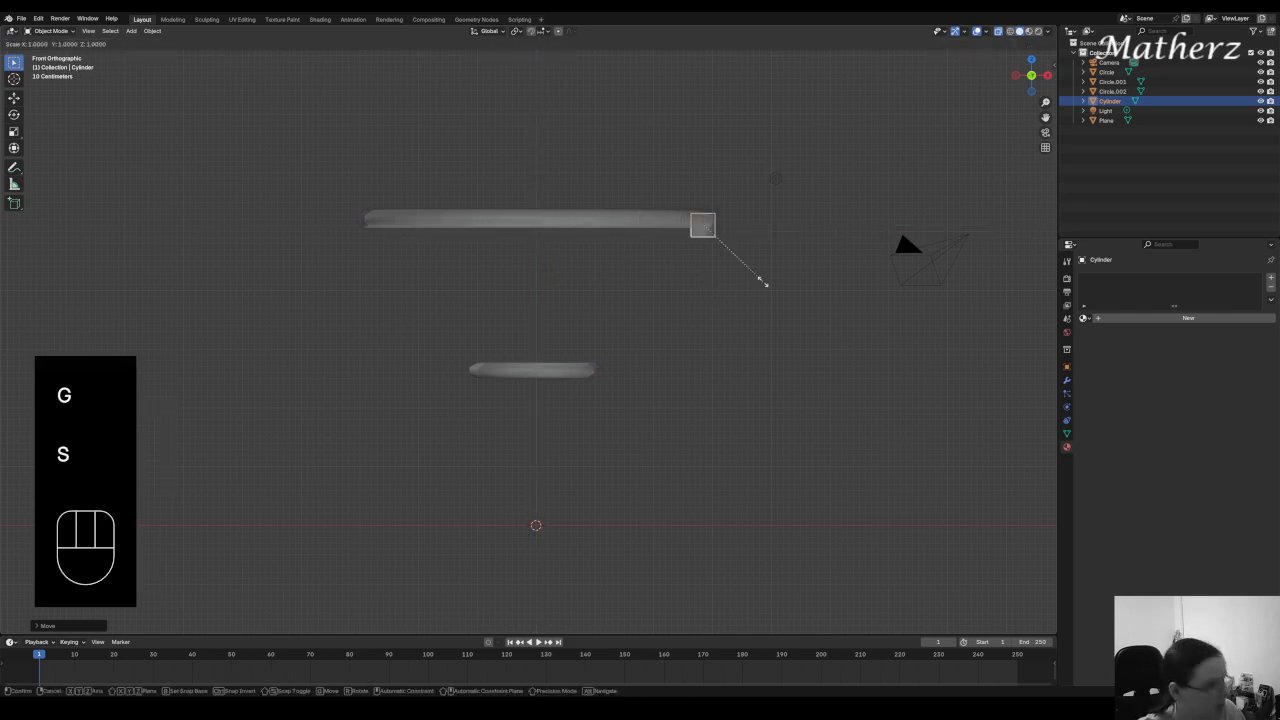
click(732, 265)
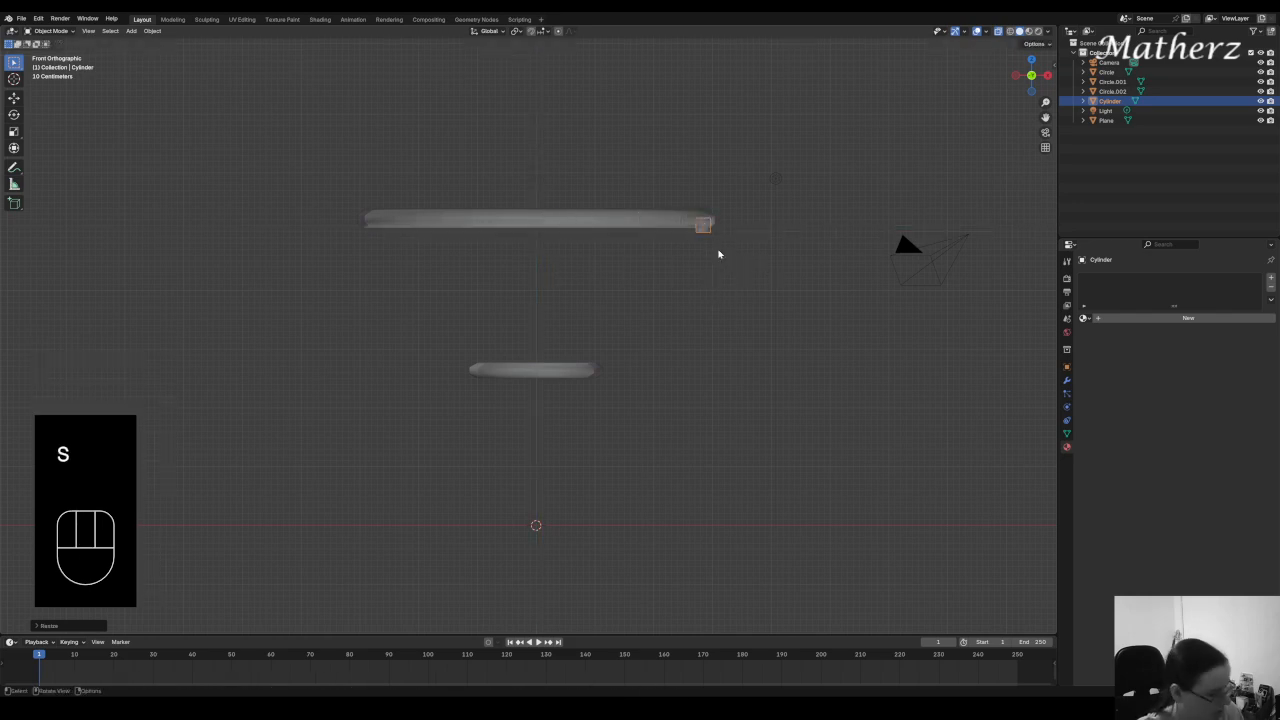
key(g)
middle_click(715, 258)
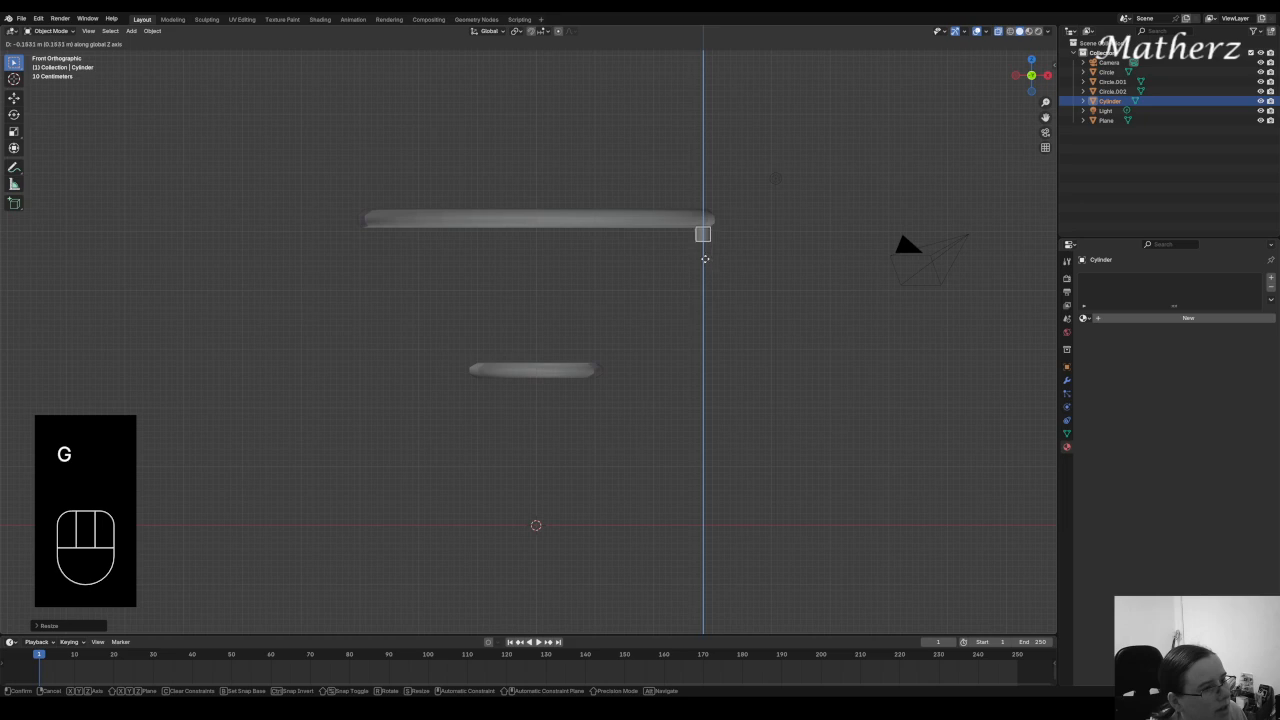
click(705, 260)
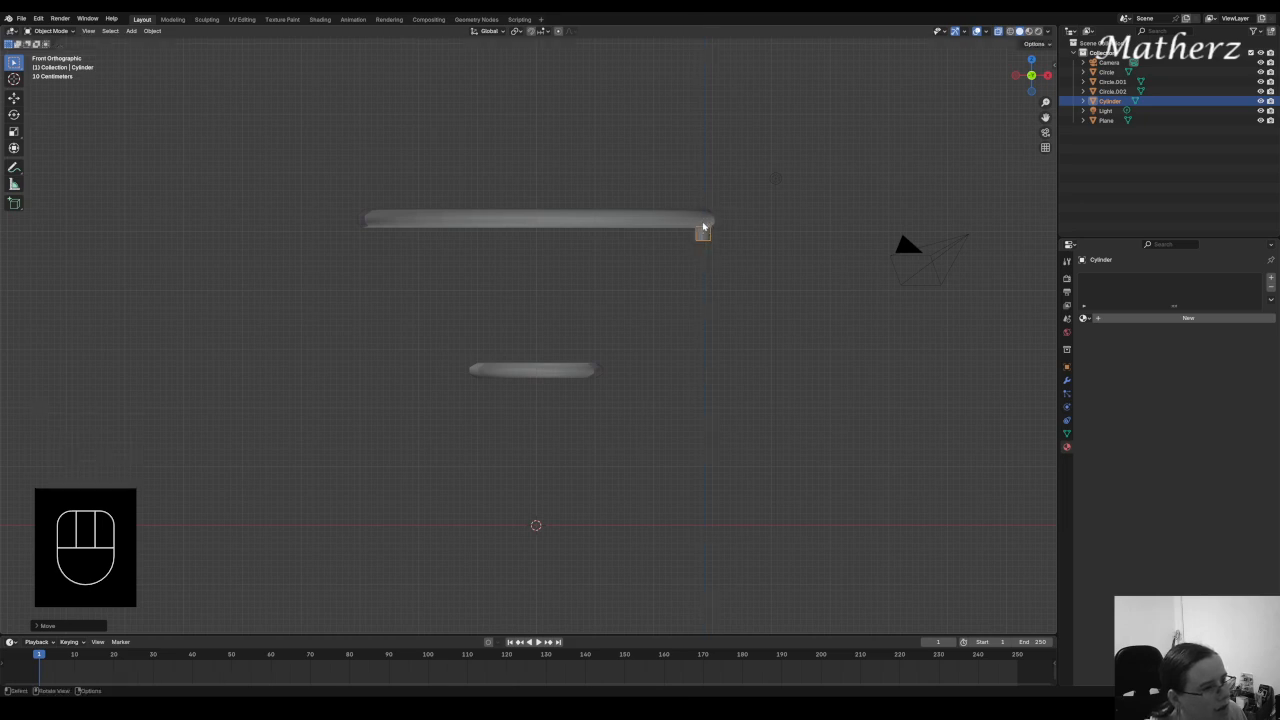
Check the cylinder against the large ring from below and scale it down slightly more to fit the ring's width
middle_drag(709, 225, 516, 218)
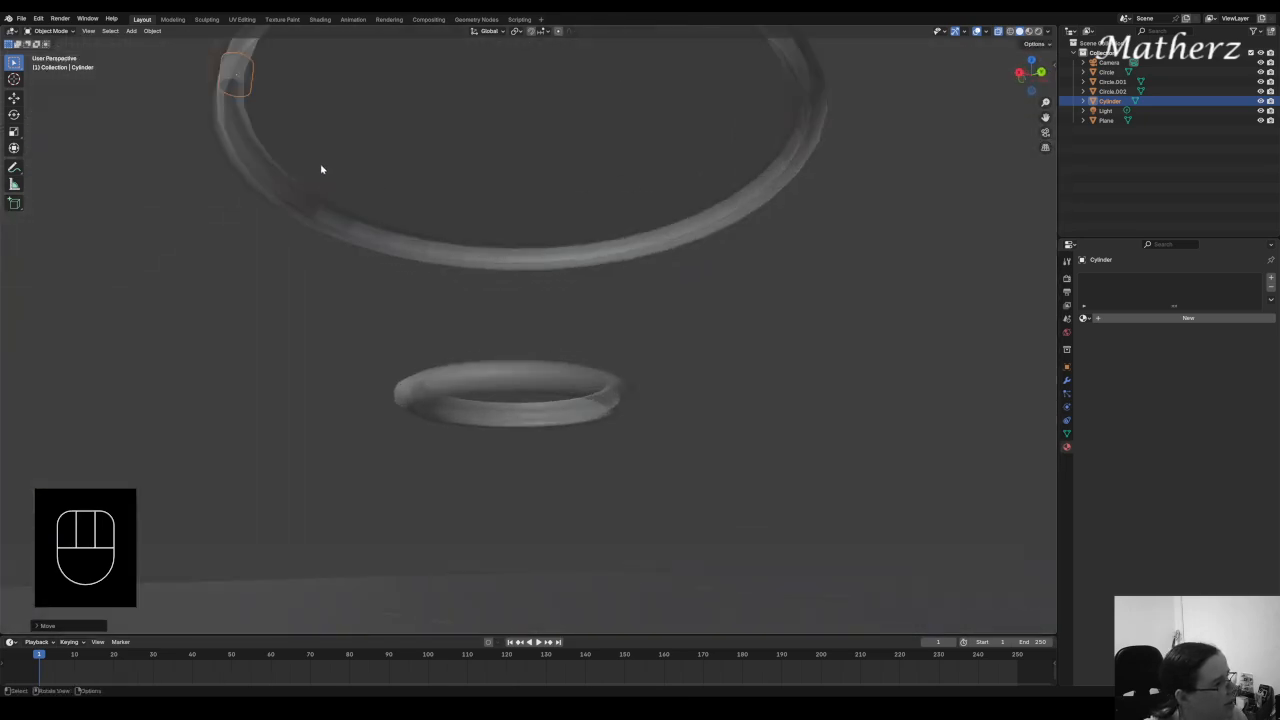
shift+middle_drag(320, 169, 628, 327)
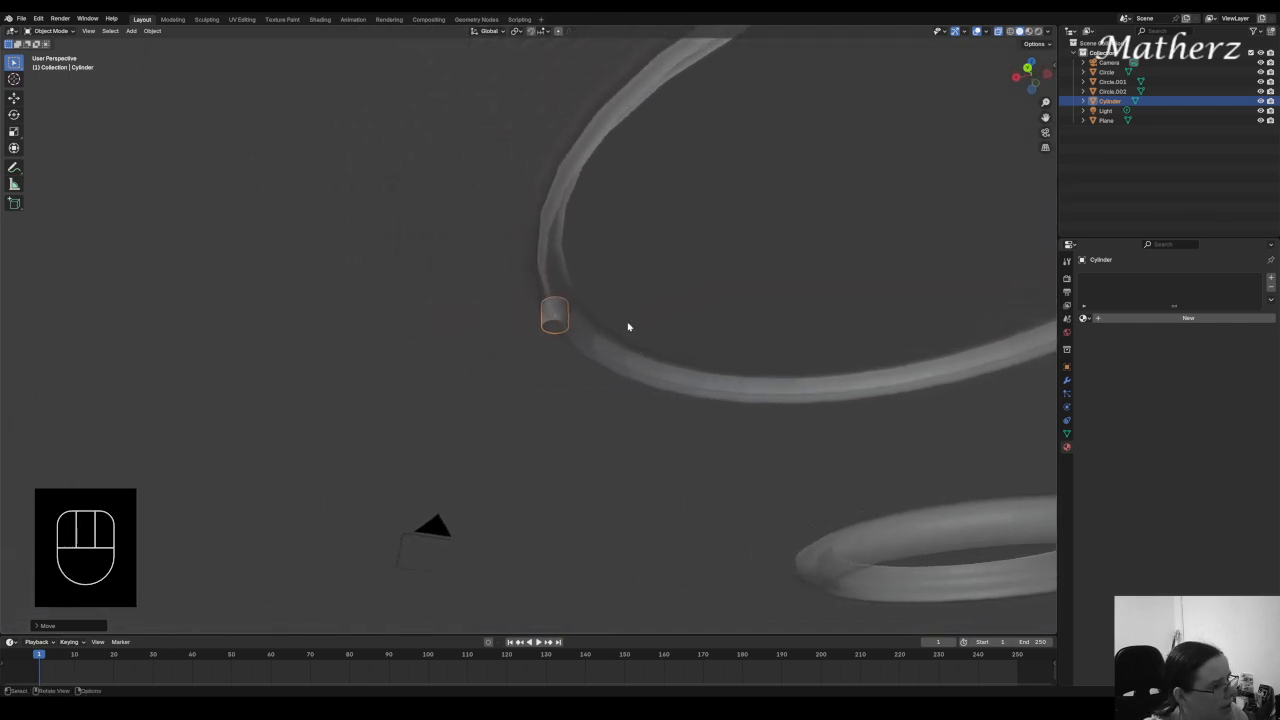
key(s)
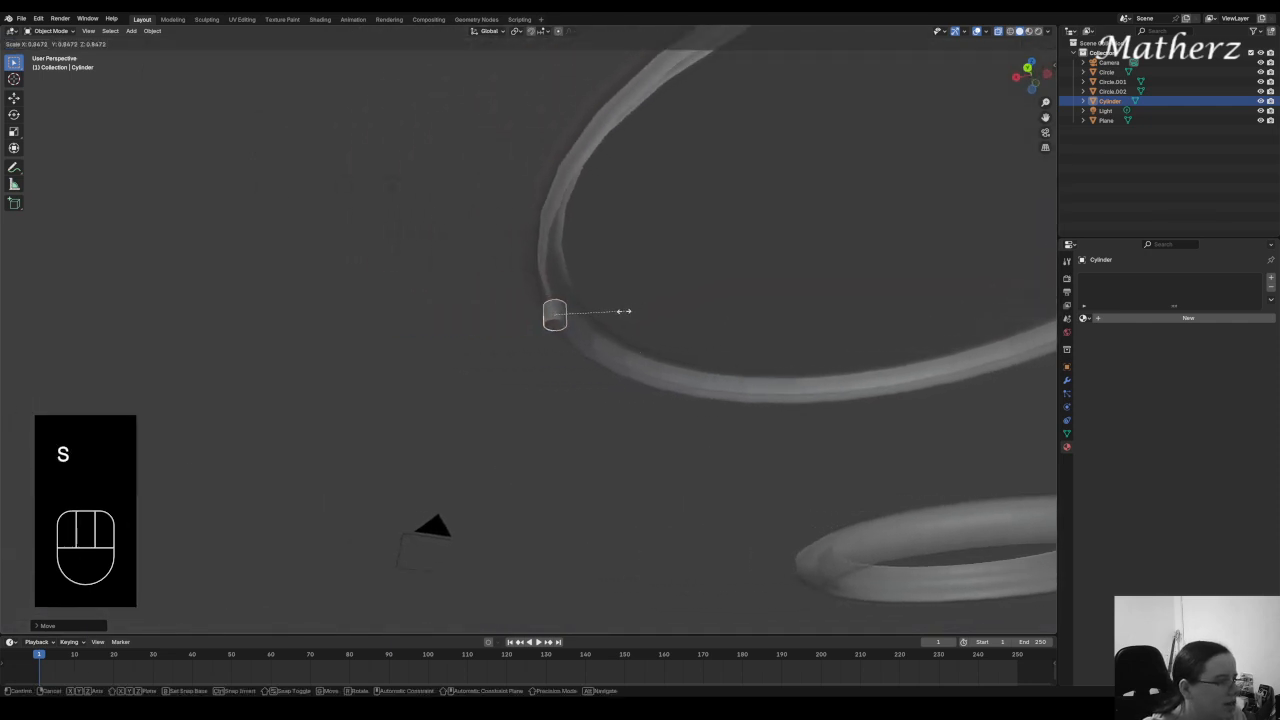
click(618, 314)
Reposition the cylinder and adjust its height along the Z axis so it meets the underside of the large ring
middle_drag(601, 334, 578, 400)
key(g)
click(615, 351)
key(g)
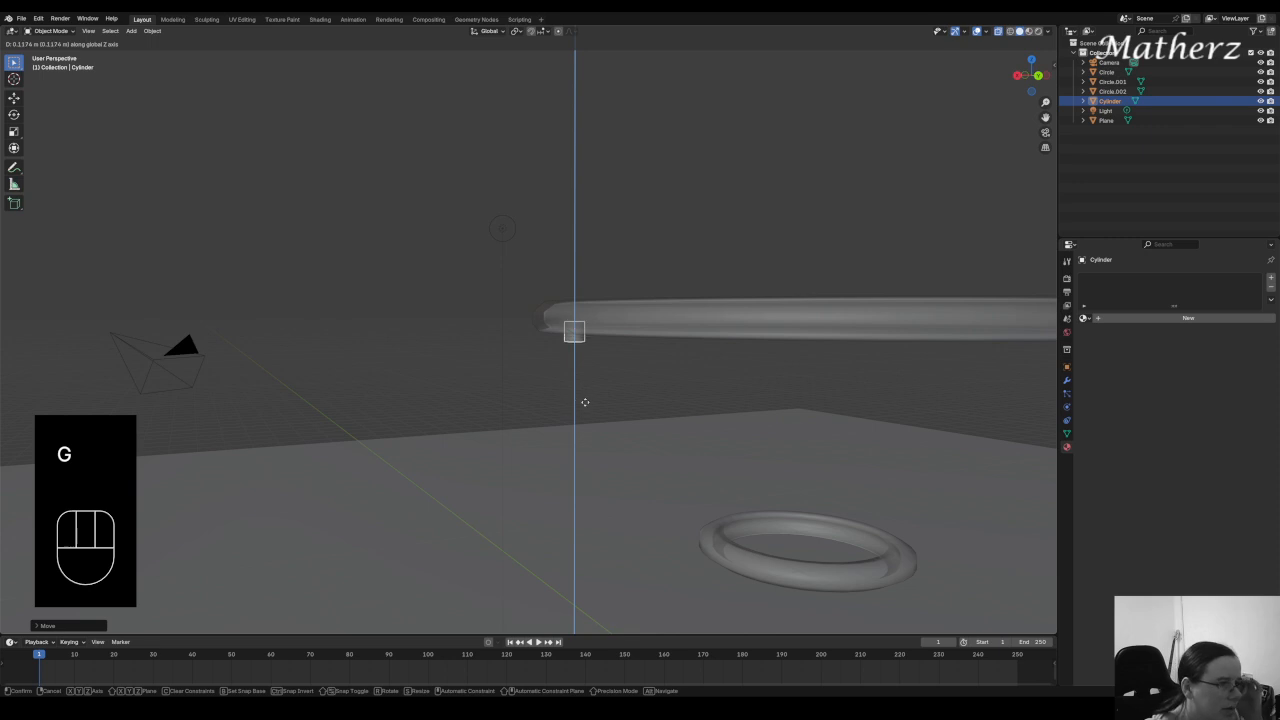
click(586, 411)
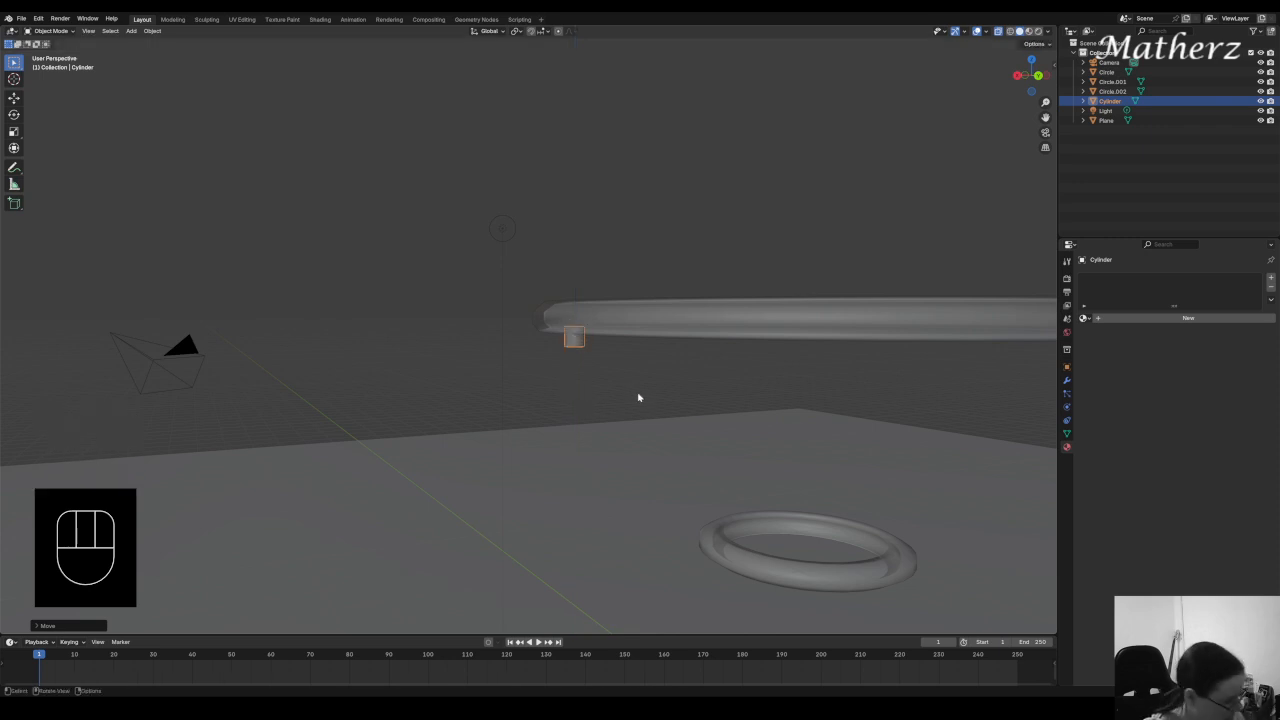
Scale the cylinder down slightly, to about 0.88 of its size
key(s)
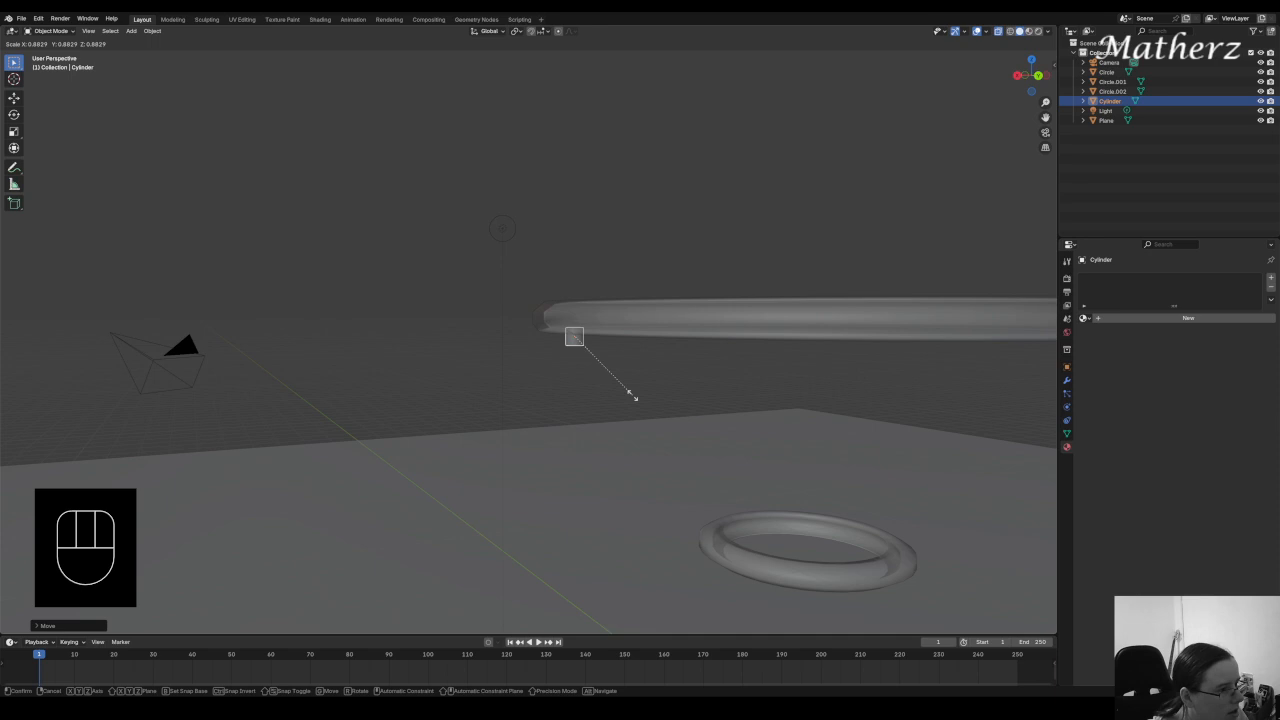
click(631, 395)
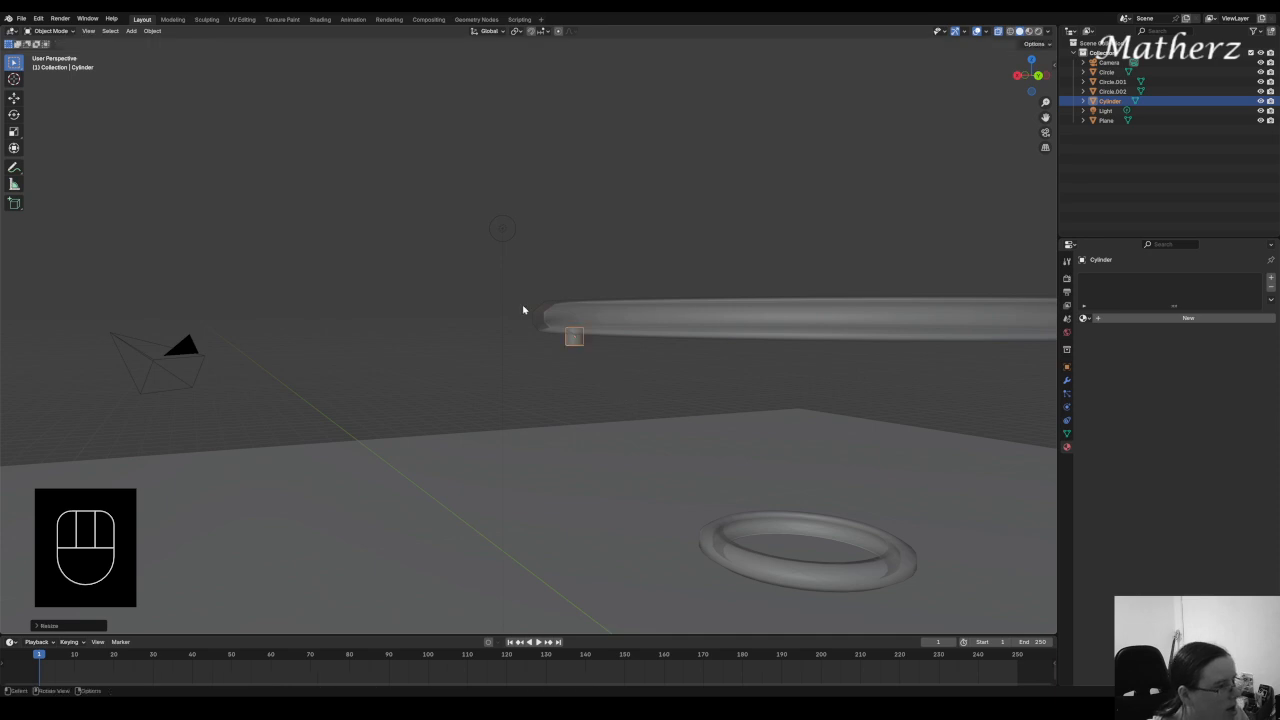
Shade the cylinder smooth and assign it the existing metallic material Material.002
right_click(574, 344)
click(577, 342)
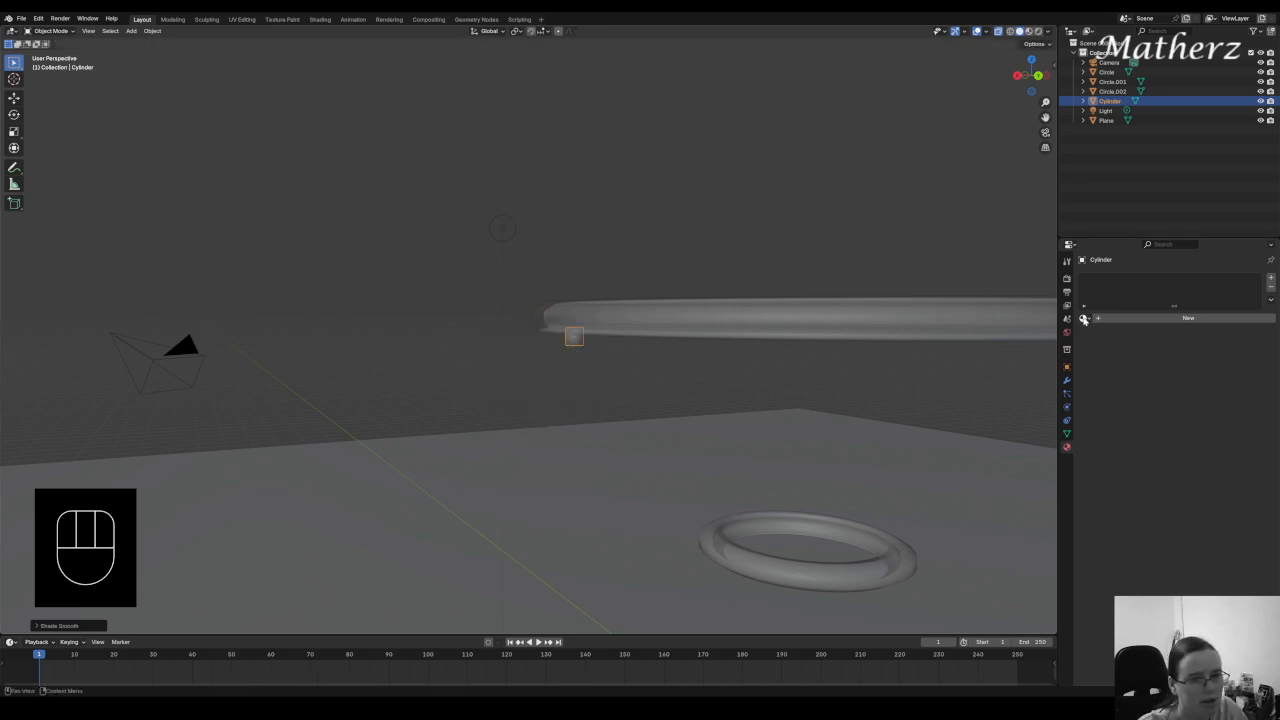
drag(1084, 318, 1108, 360)
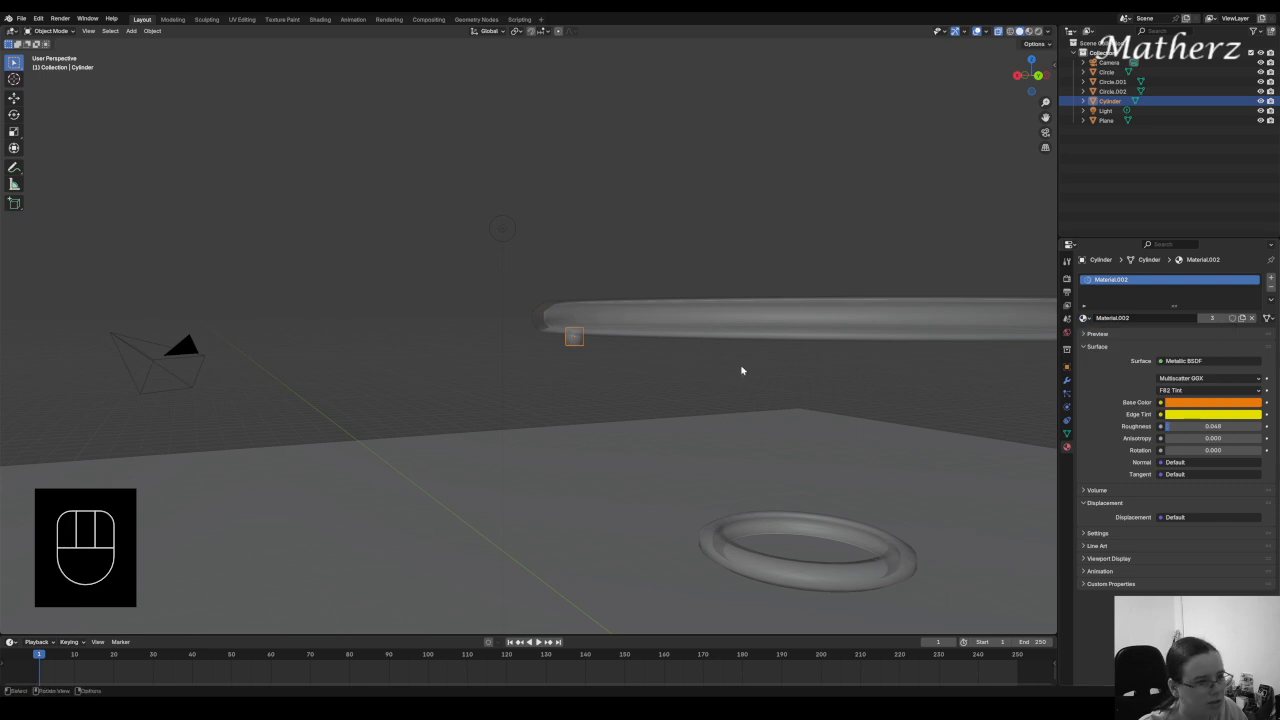
In Edit Mode and front view, extrude the cylinder's bottom face down about 0.34 m and shift it slightly inward along the X axis
click(48, 31)
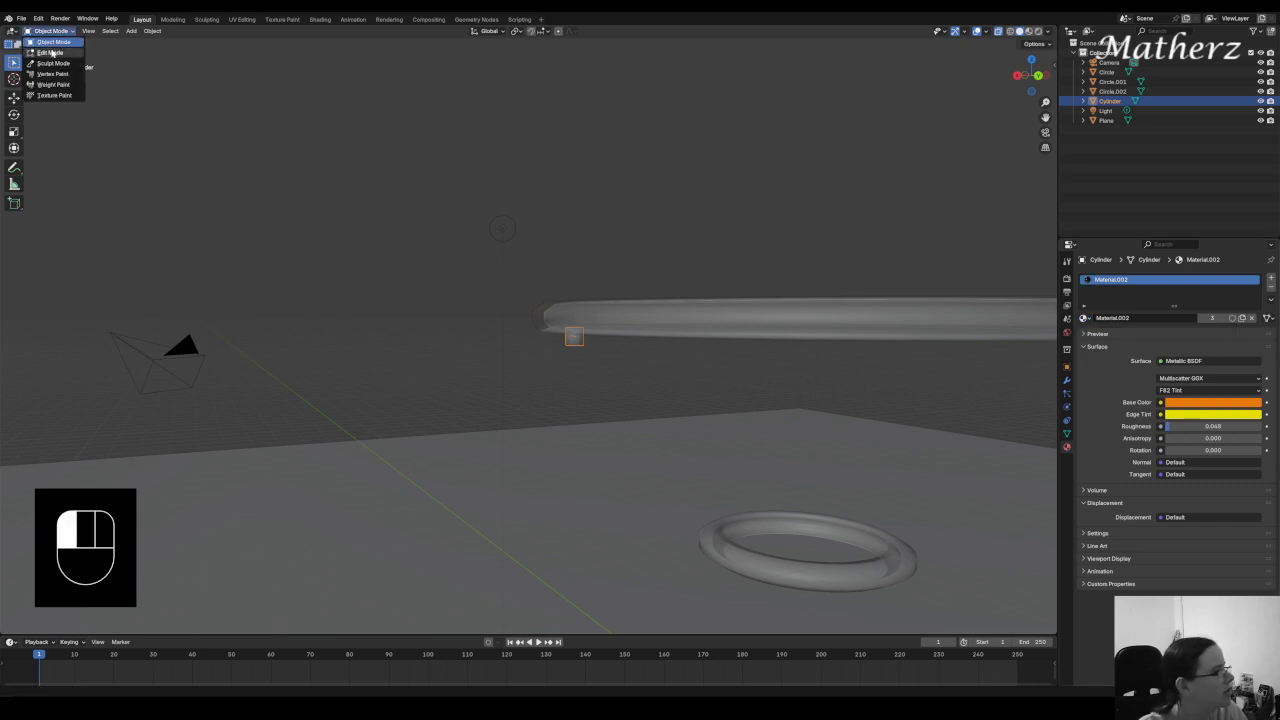
click(52, 52)
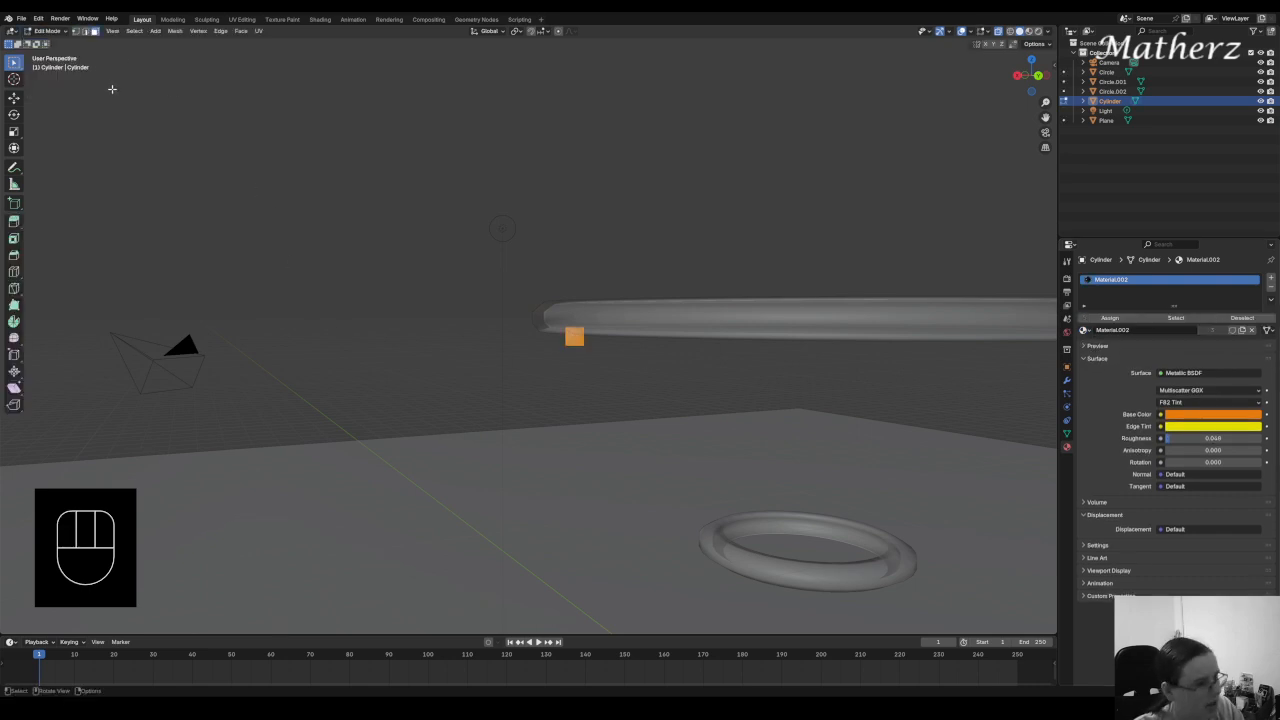
middle_drag(613, 364, 603, 336)
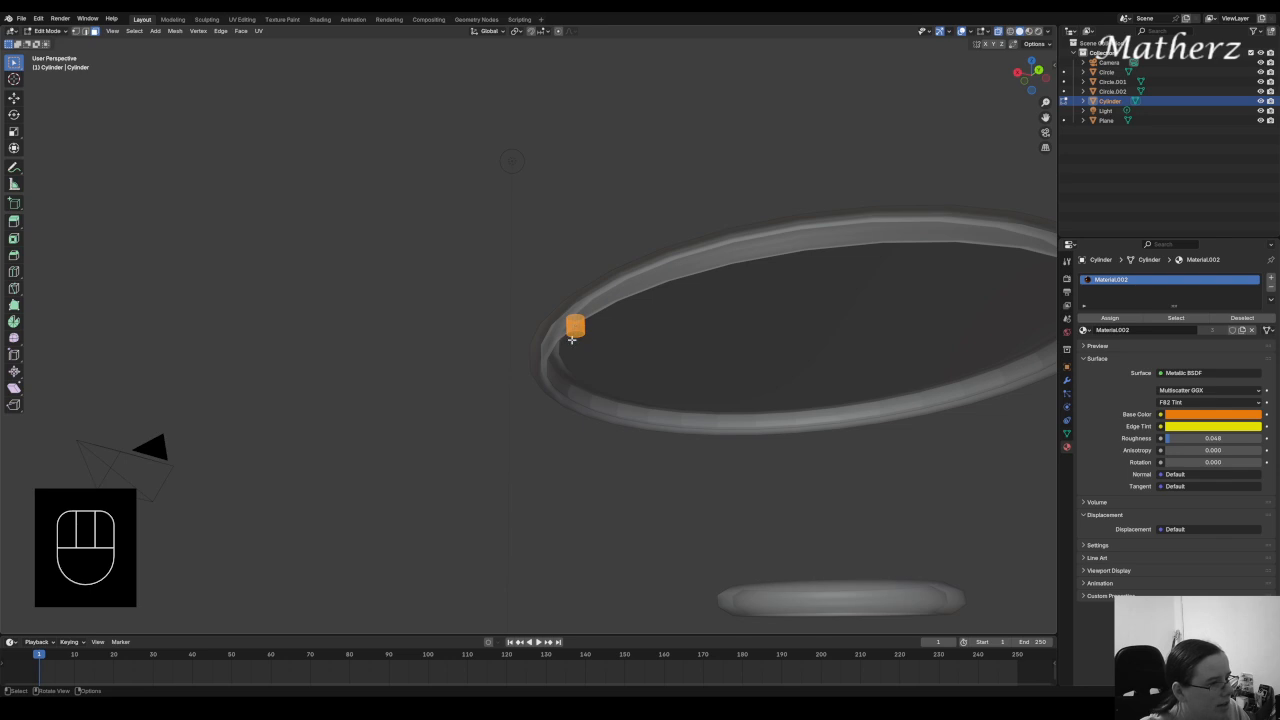
click(580, 340)
key(KP_1)
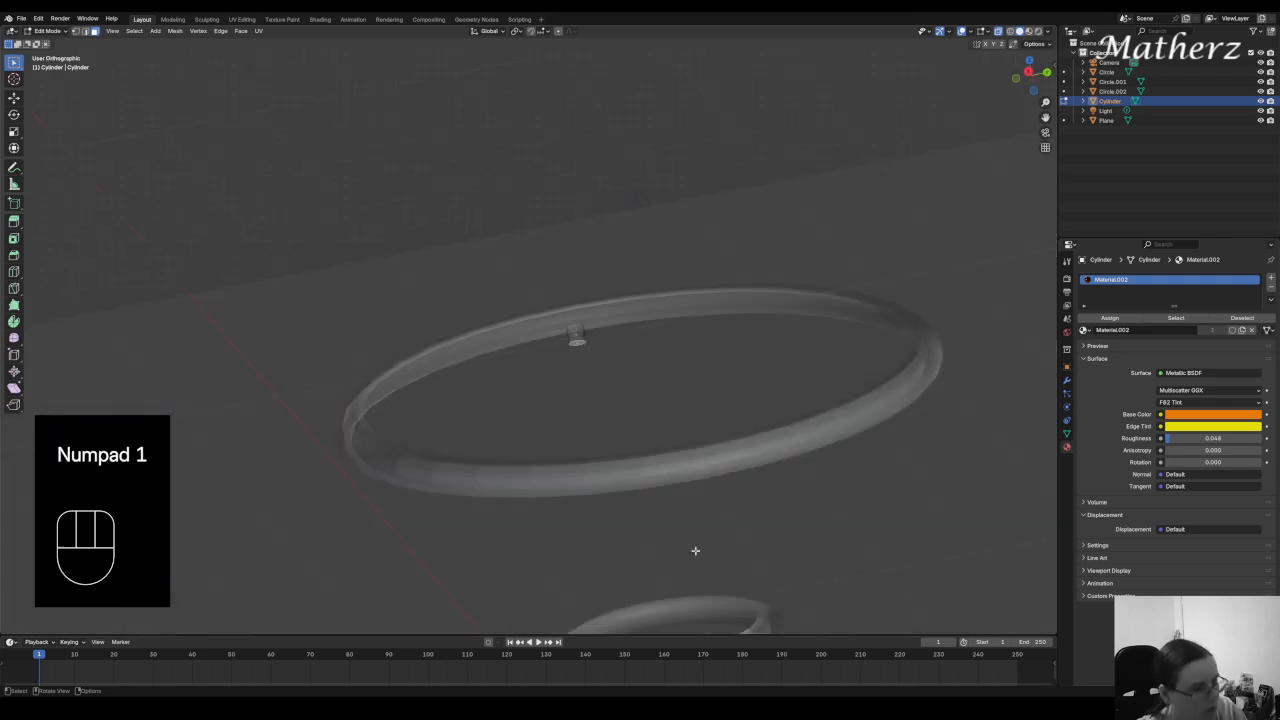
shift+middle_drag(452, 365, 738, 293)
key(e)
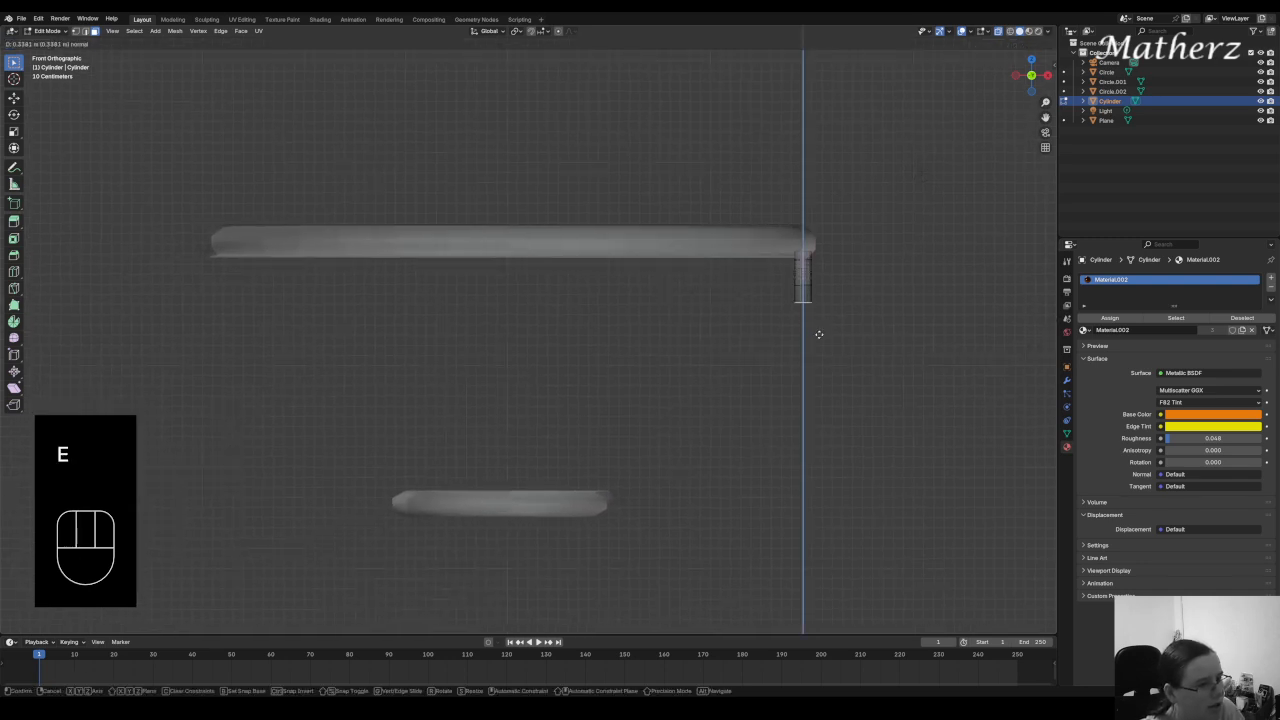
click(820, 335)
key(g)
middle_click(812, 333)
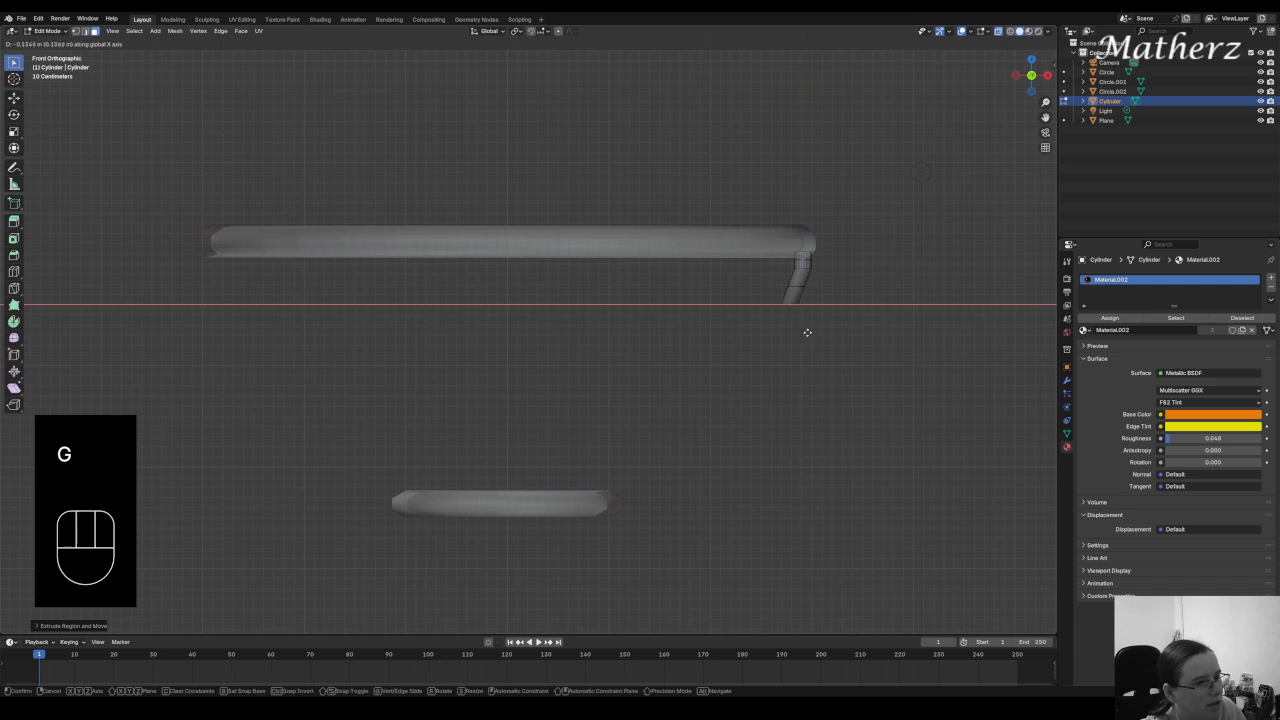
click(801, 331)
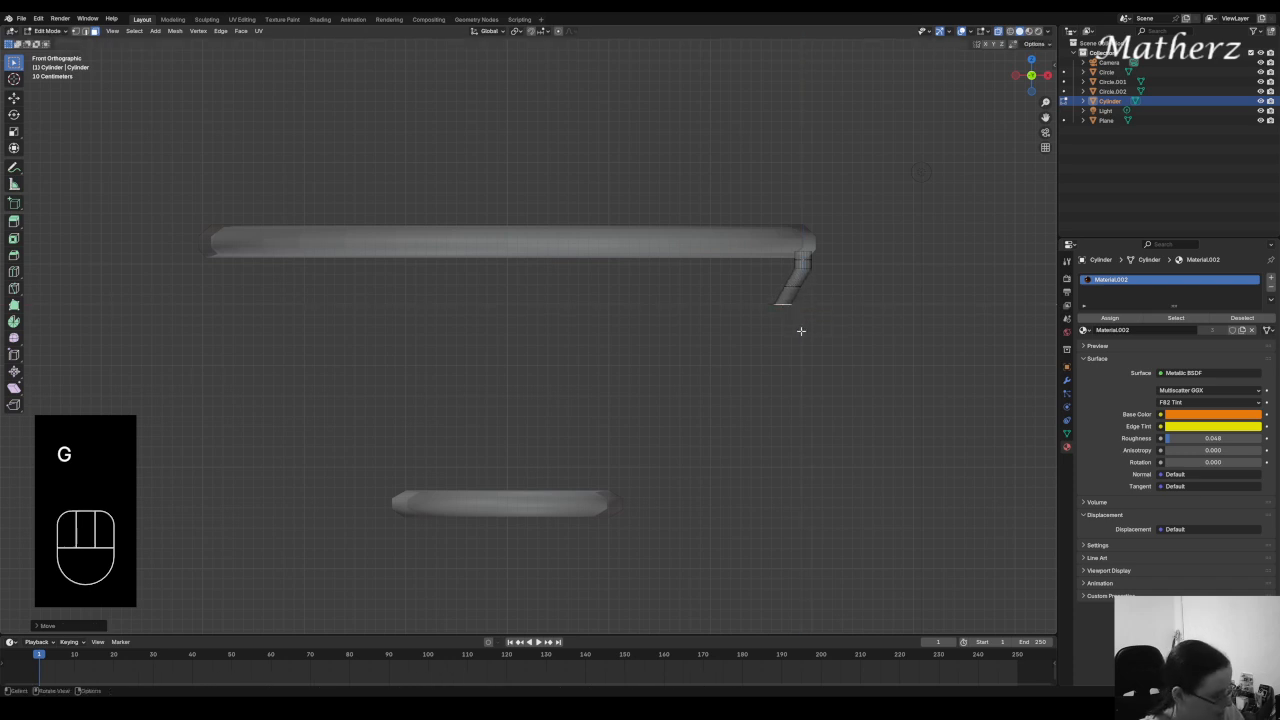
Extrude the leg's end face down about 0.6 m and move it inward about 0.44 m along the X axis
key(e)
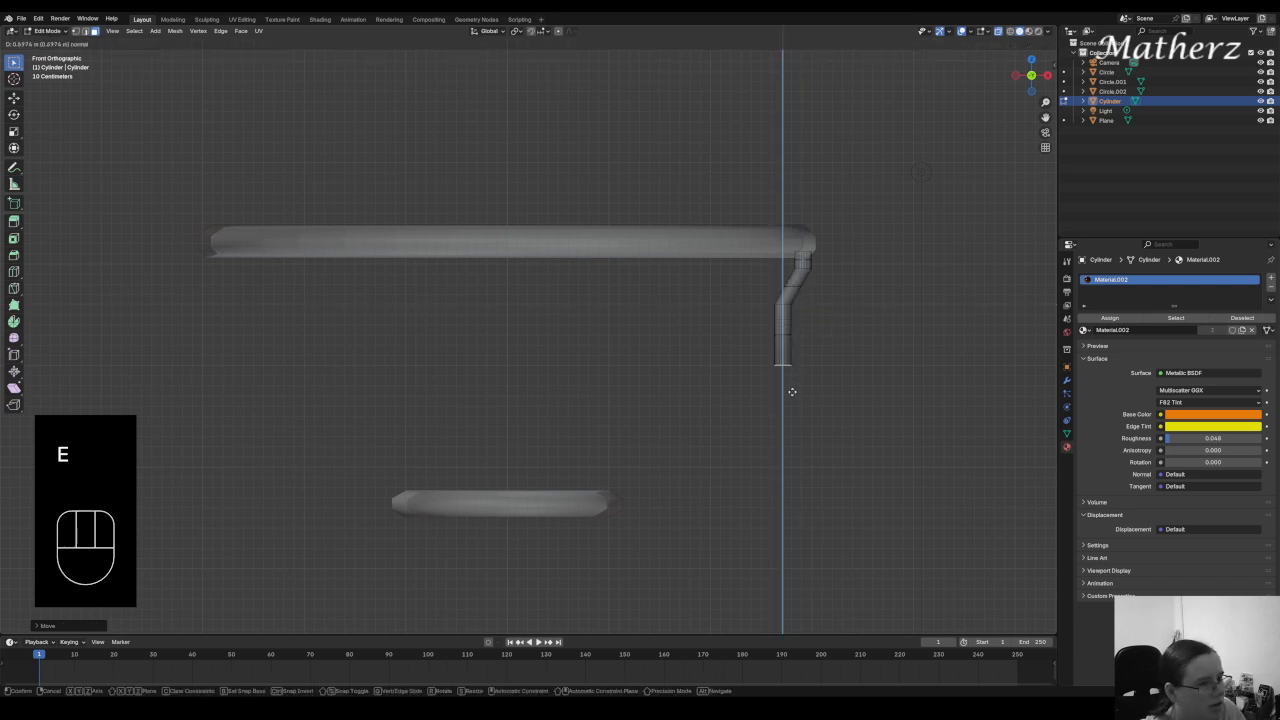
click(792, 391)
key(g)
middle_click(790, 391)
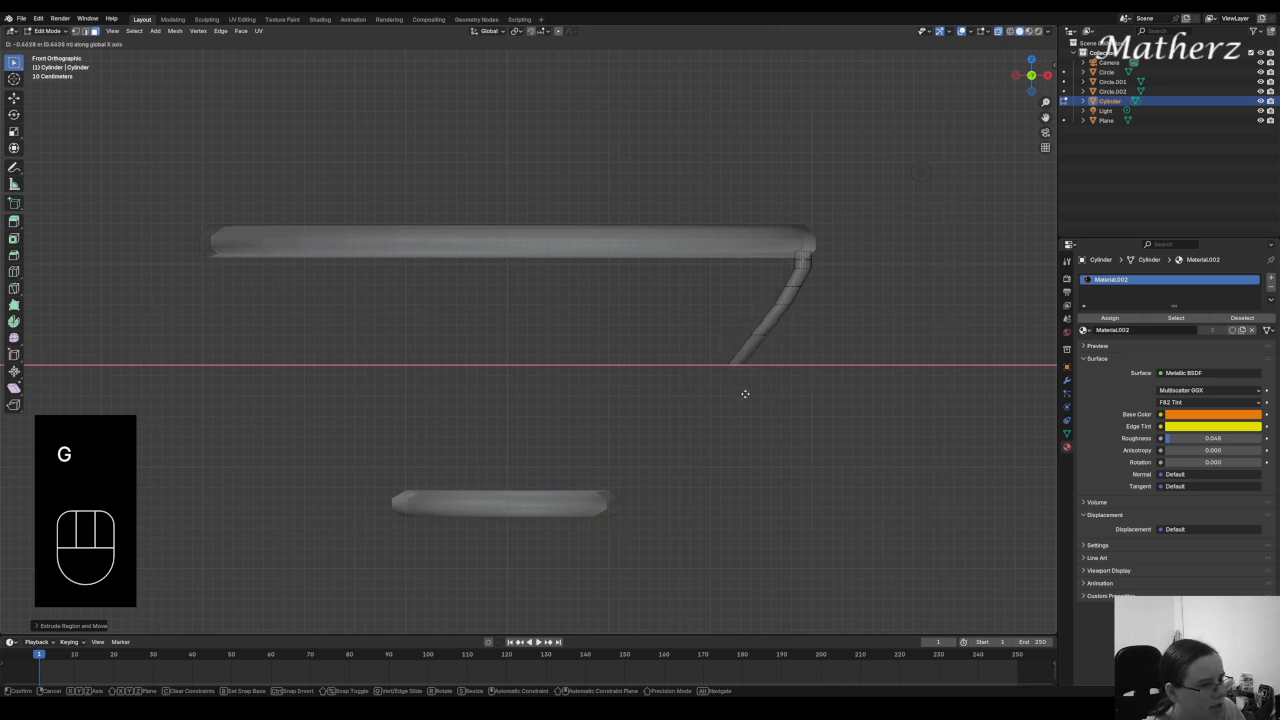
click(745, 393)
Extrude the leg down to just above the small ring's height and move its end along X to just outside that ring
key(e)
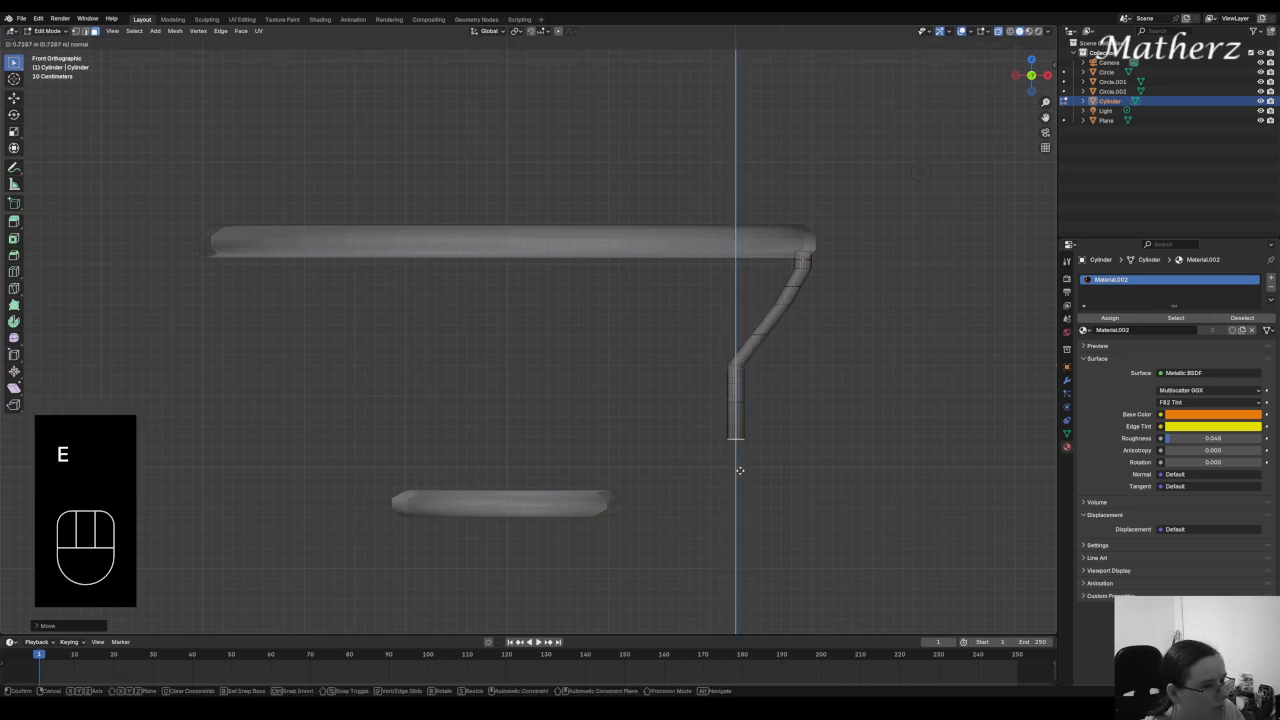
click(748, 494)
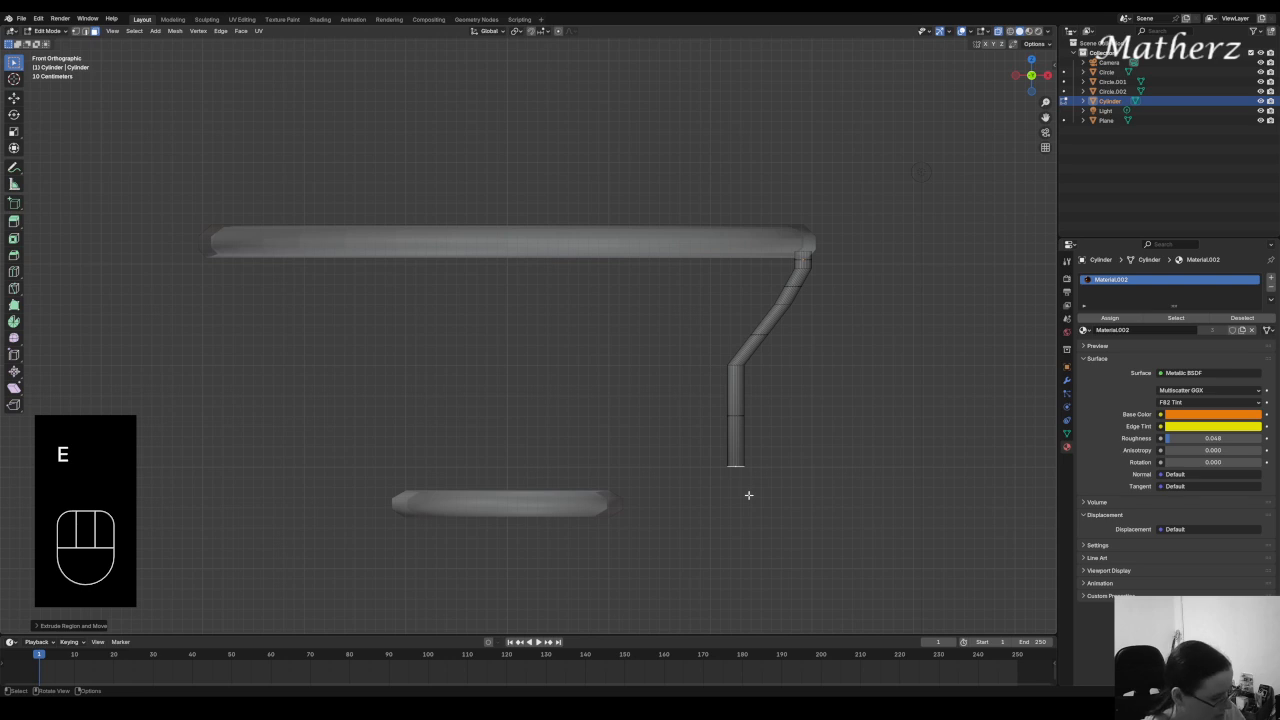
key(g)
key(x)
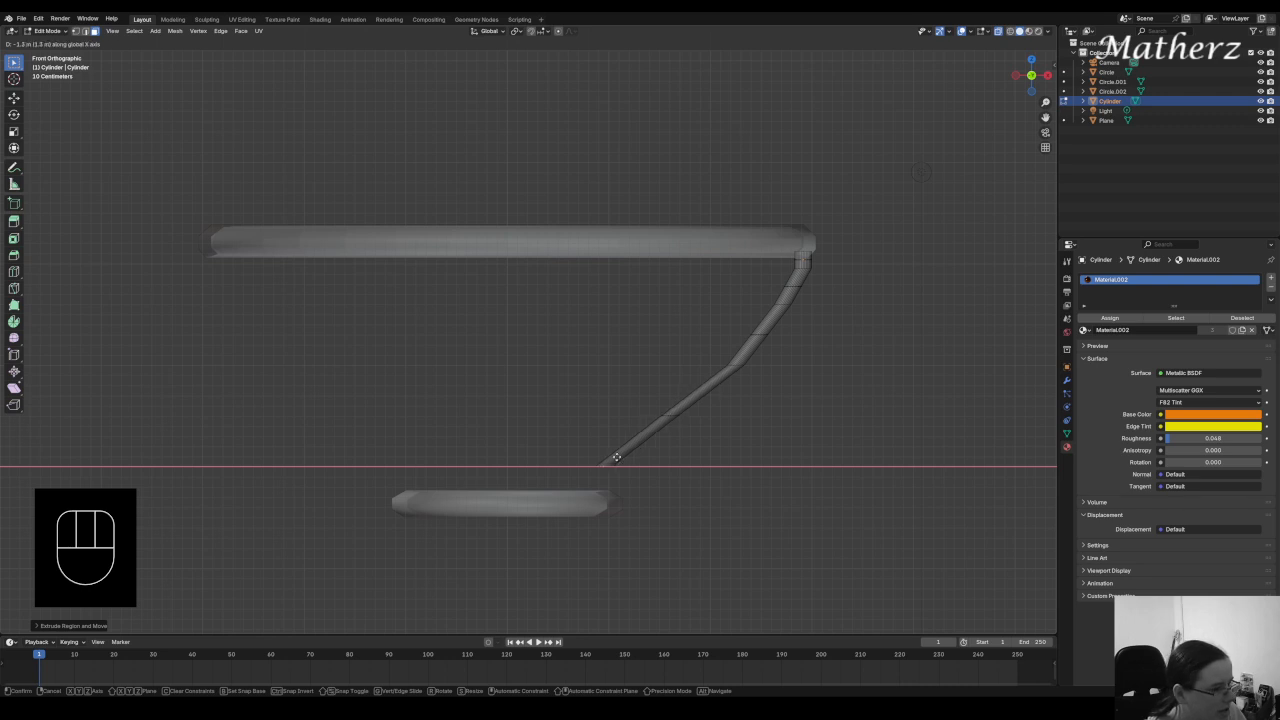
click(647, 468)
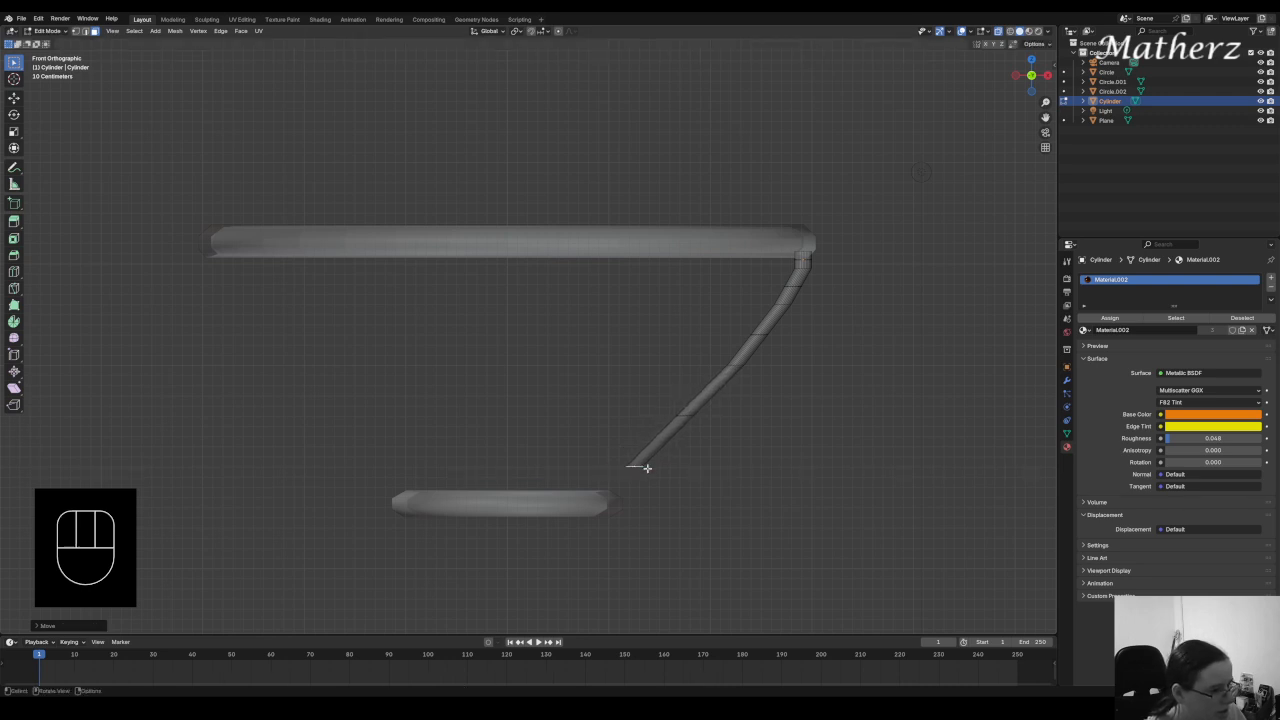
Extrude a short section down to the small ring's top and move its end inward along X to the ring's outer edge
key(e)
click(632, 494)
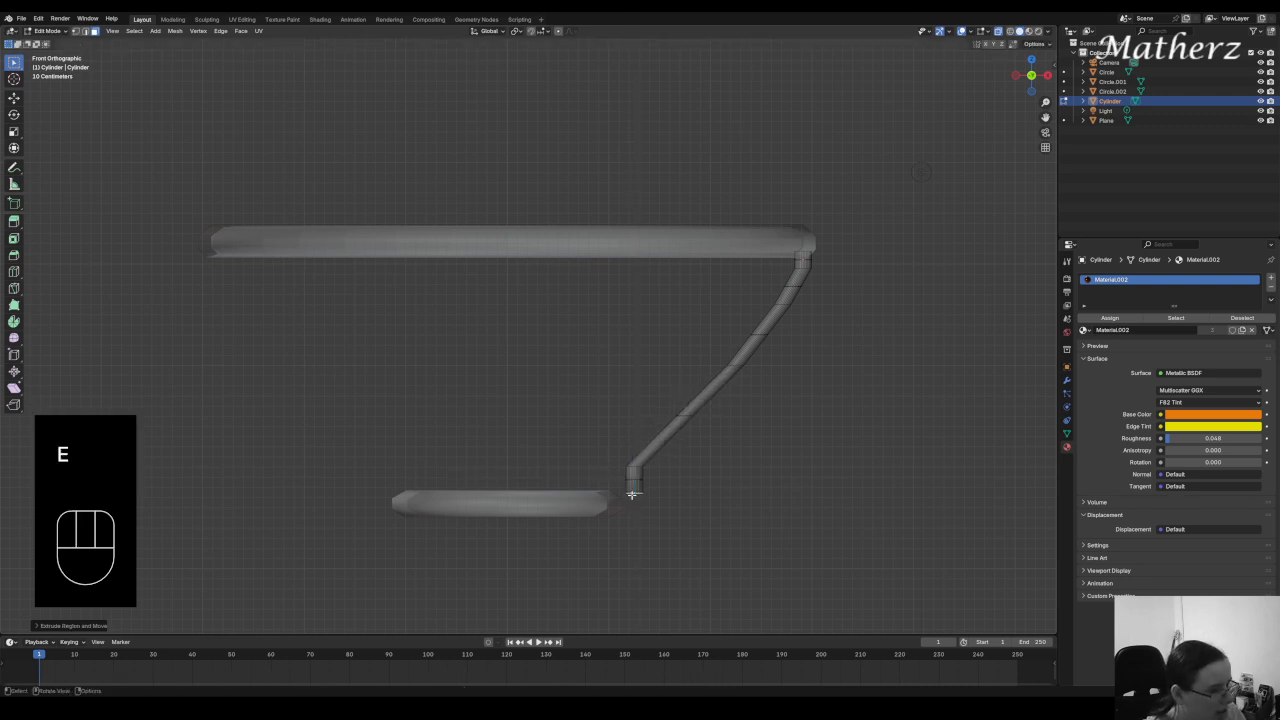
key(g)
key(x)
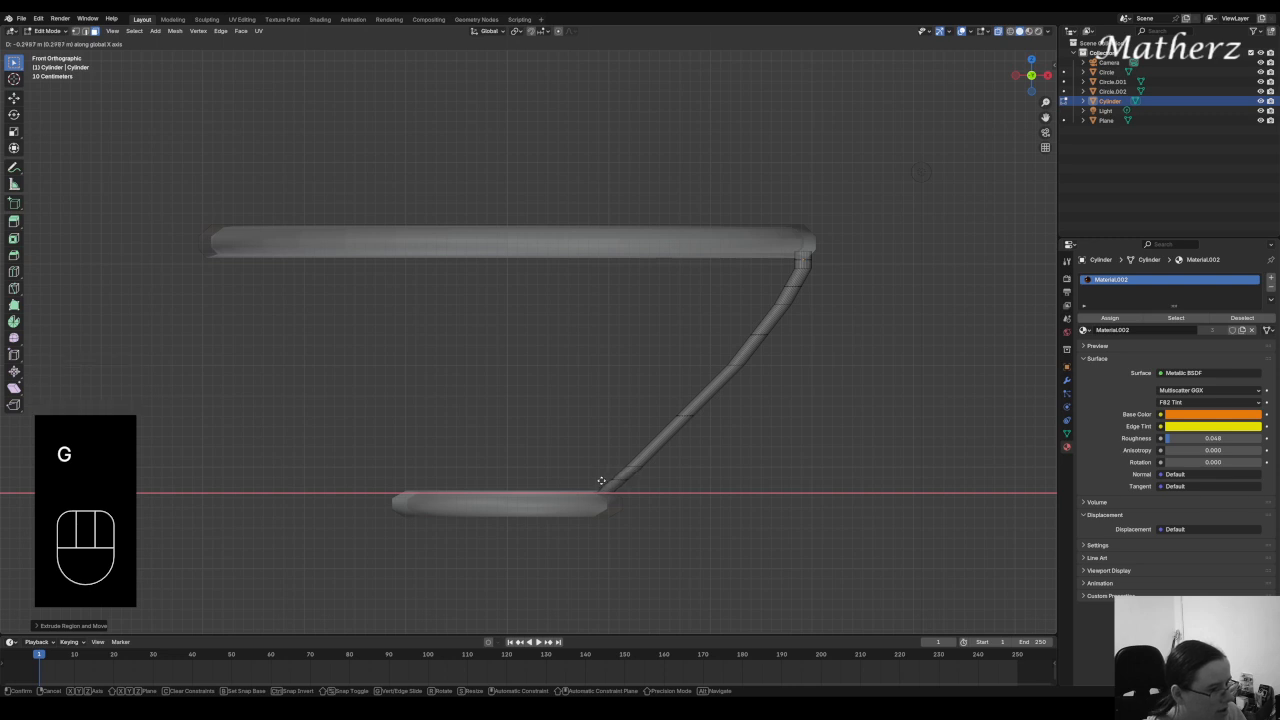
click(608, 487)
Extrude the leg through the small ring's edge in two sections of about 0.11 m, shifting the first slightly inward along X
mouse_move(603, 541)
middle_down()
mouse_move(608, 560)
mouse_move(584, 517)
mouse_move(603, 523)
middle_up()
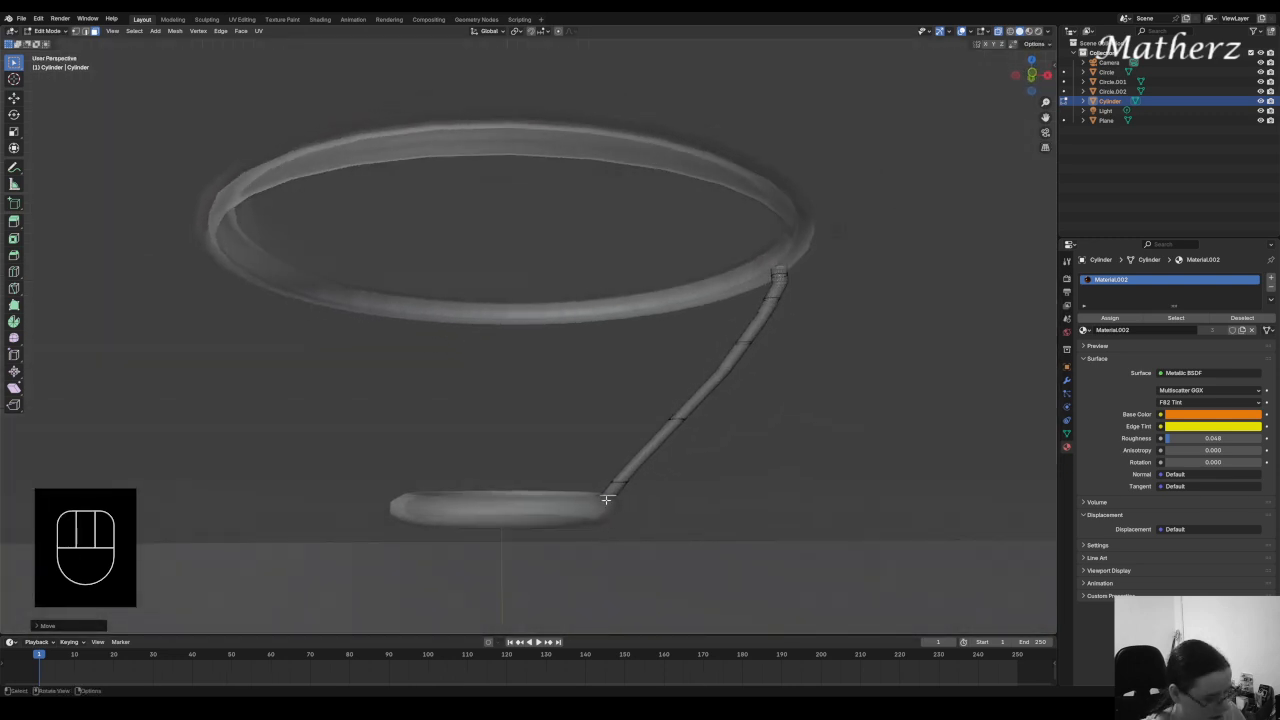
key(KP_1)
key(e)
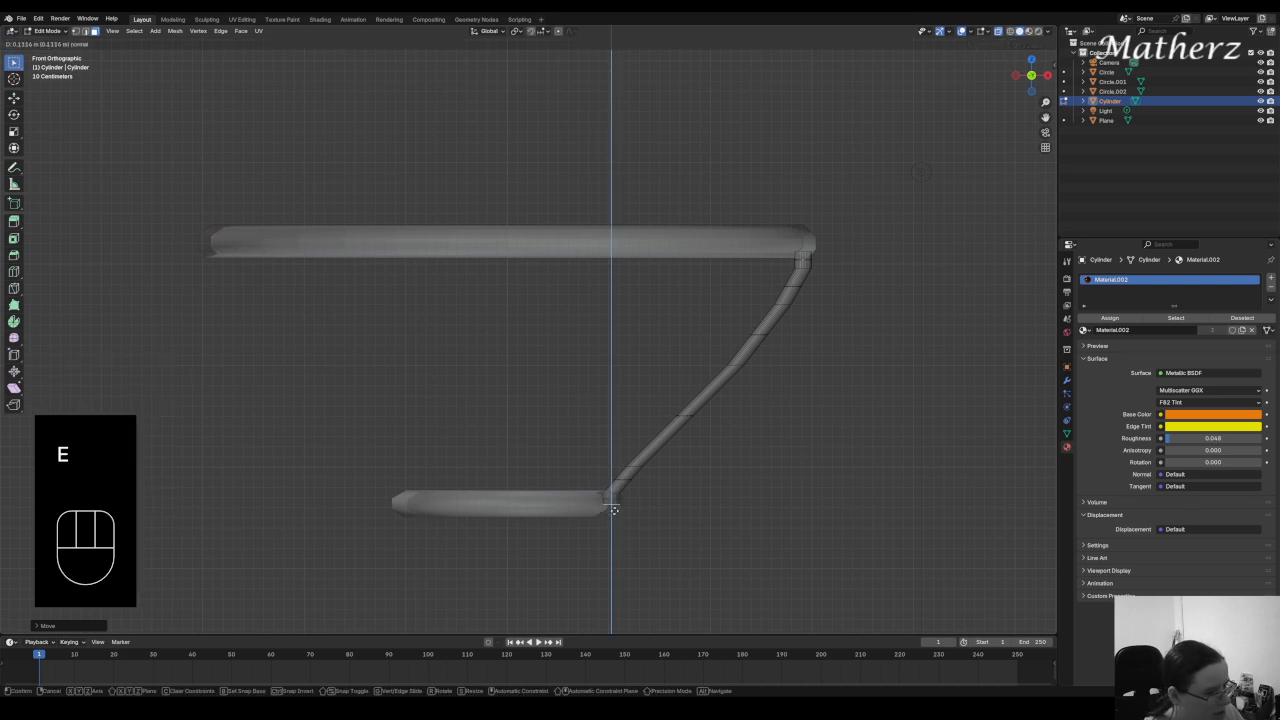
click(615, 511)
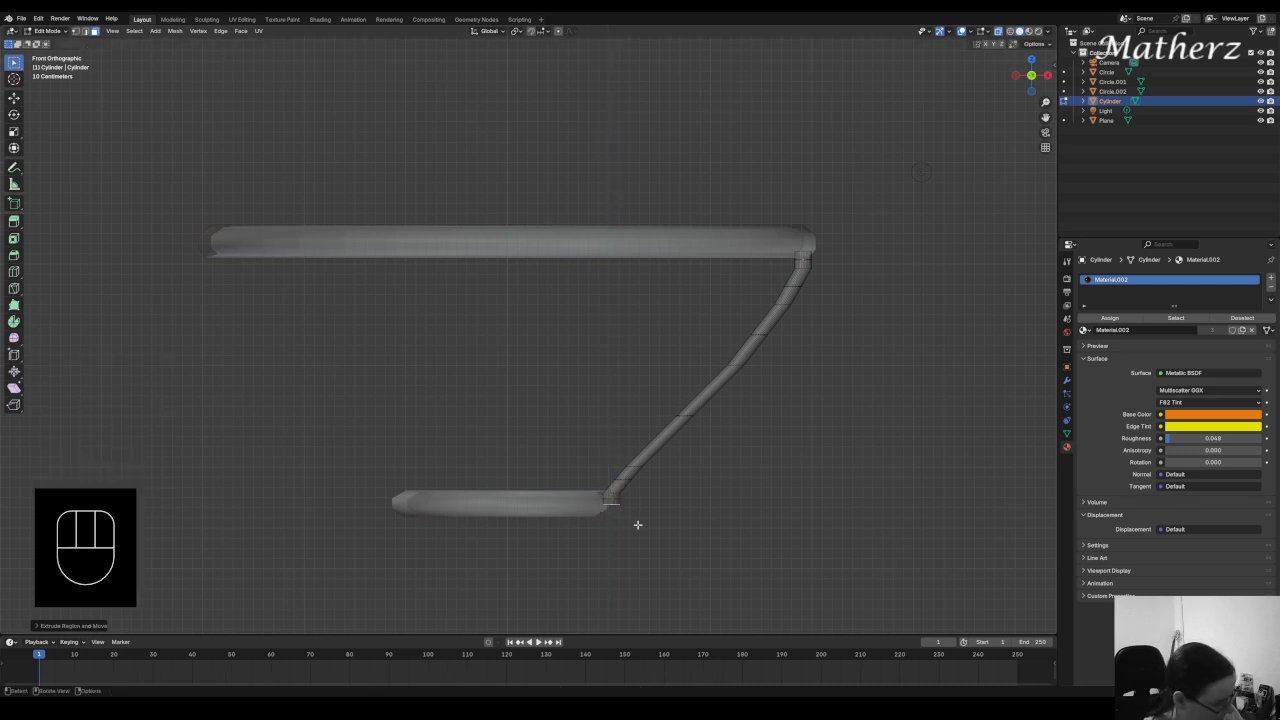
key(g)
key(x)
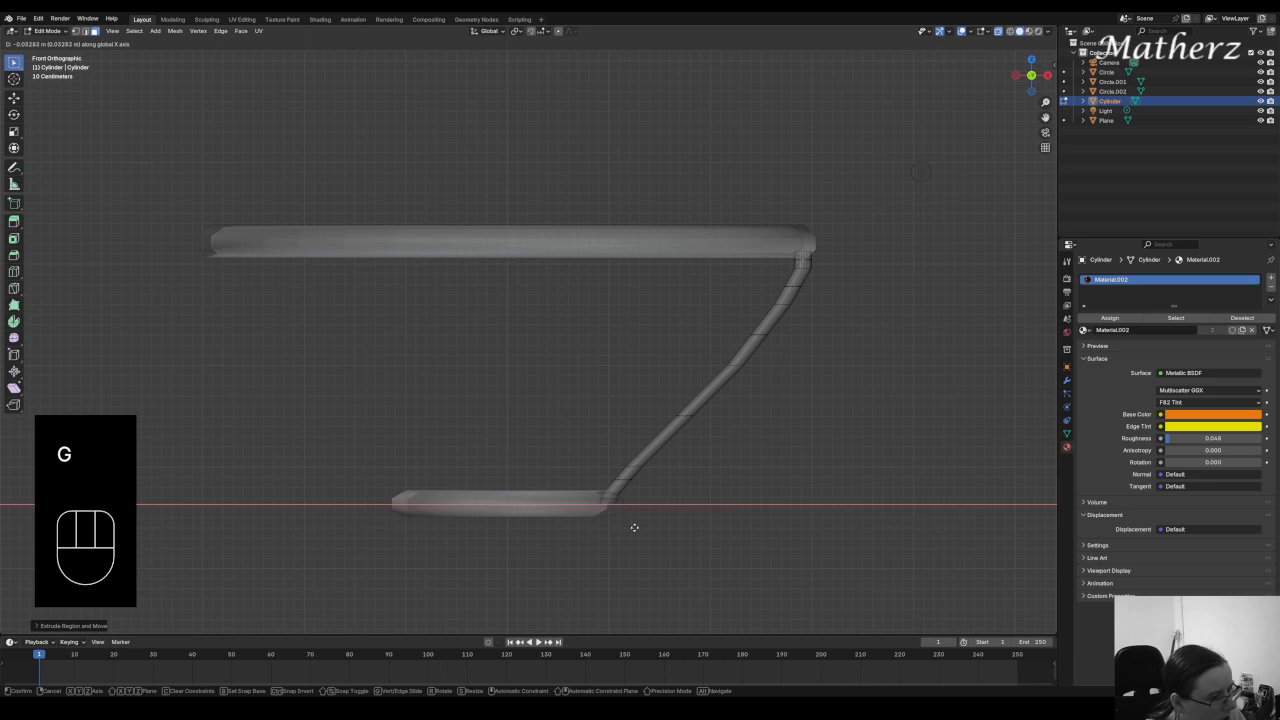
click(634, 528)
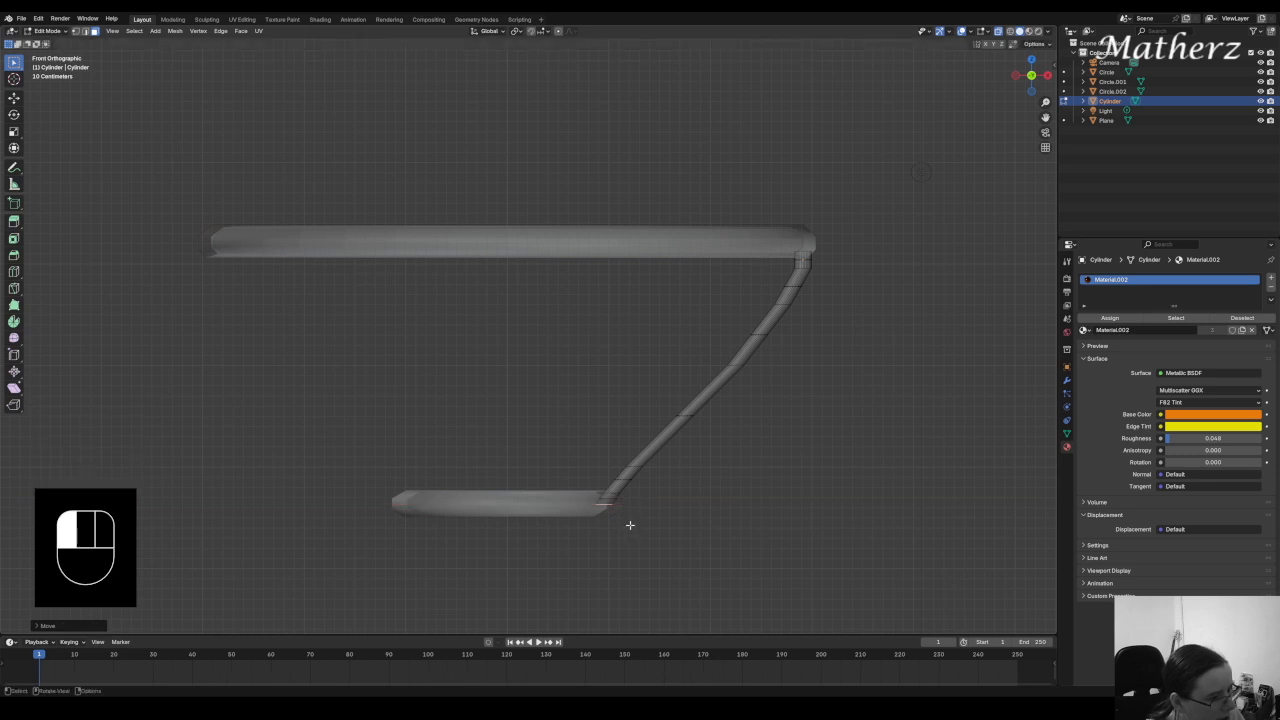
key(e)
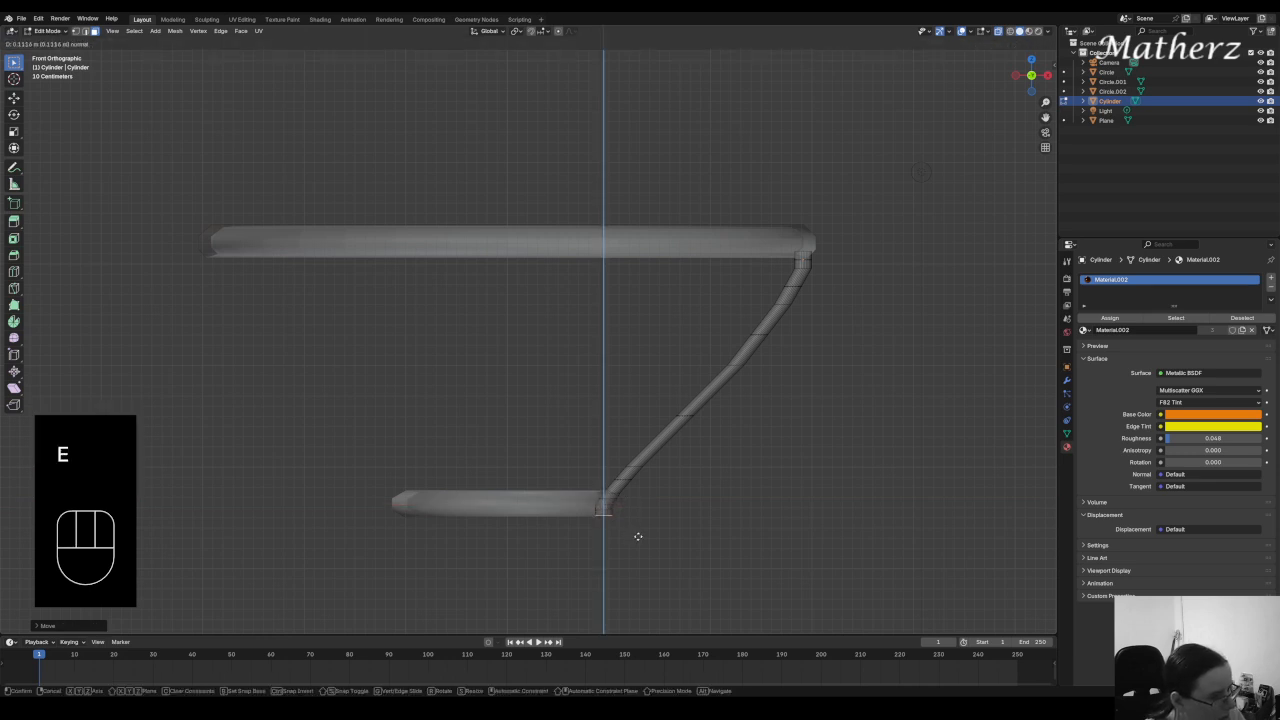
click(637, 536)
Extrude a short section just below the small ring, adjusting its length along Z and shifting its end slightly outward along X
scroll(637, 530, down, 4)
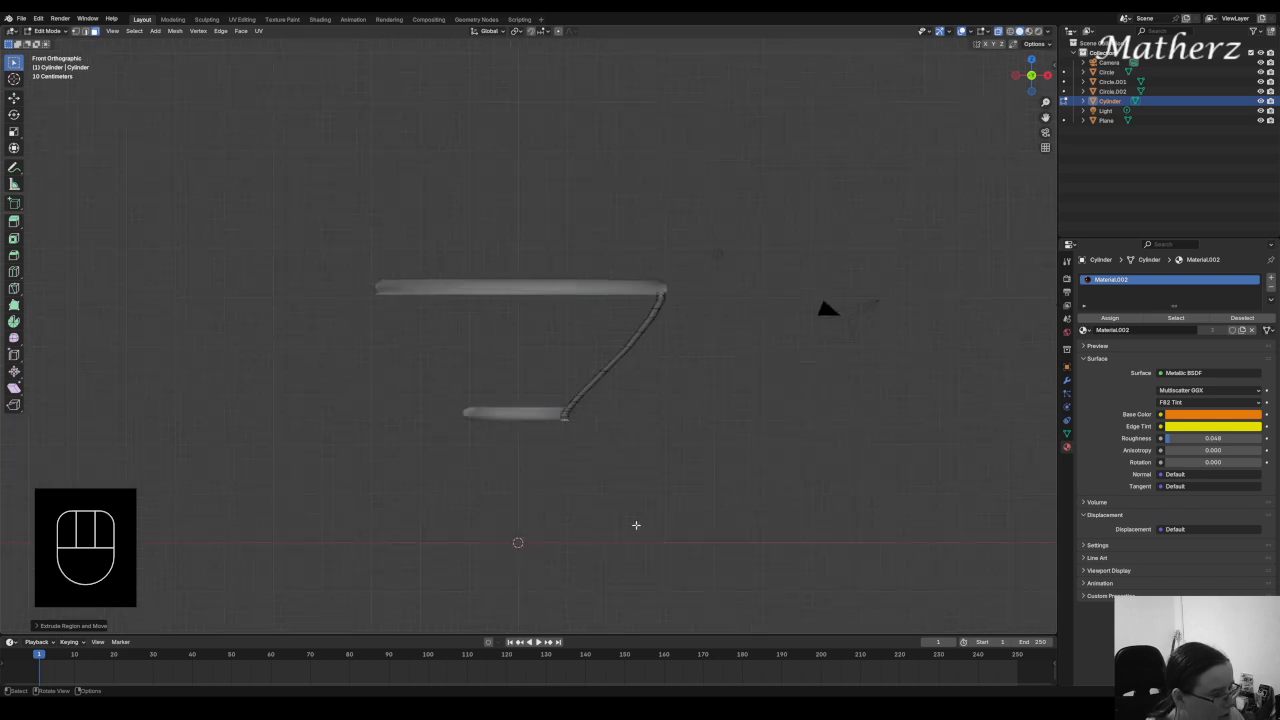
shift+middle_drag(632, 458, 634, 366)
key(e)
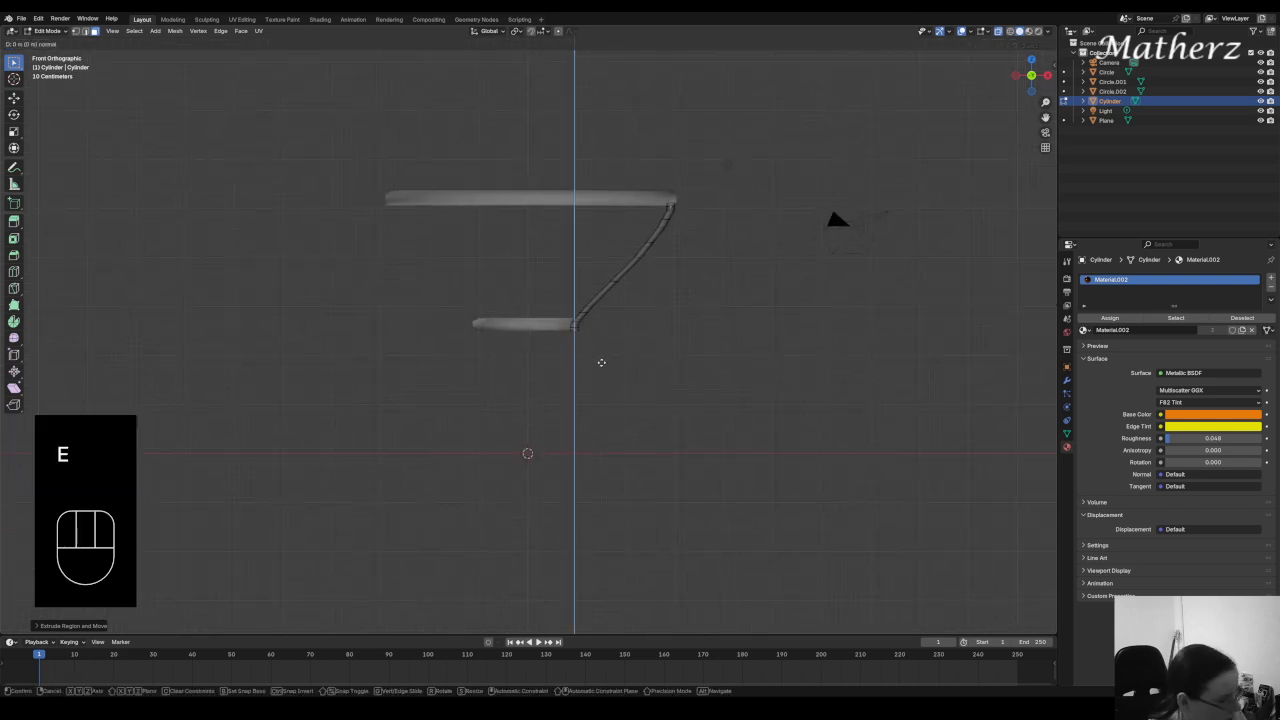
click(605, 499)
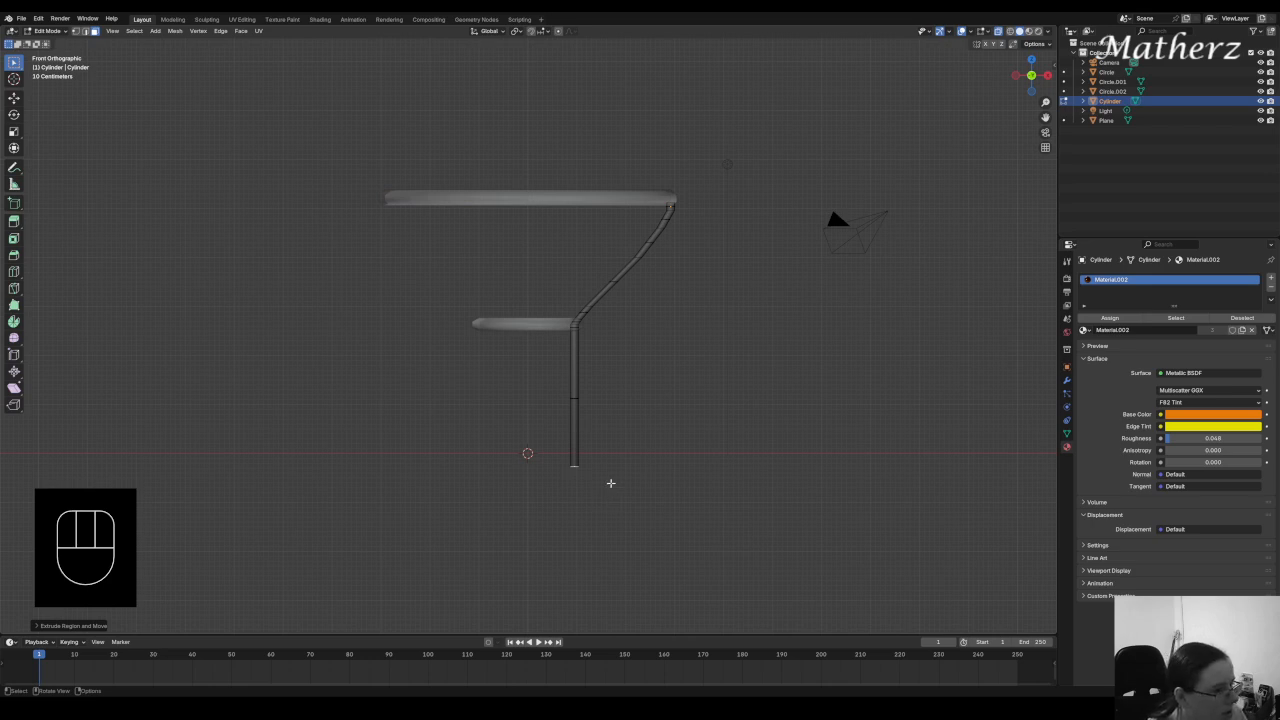
key(g)
middle_drag(610, 483, 609, 380)
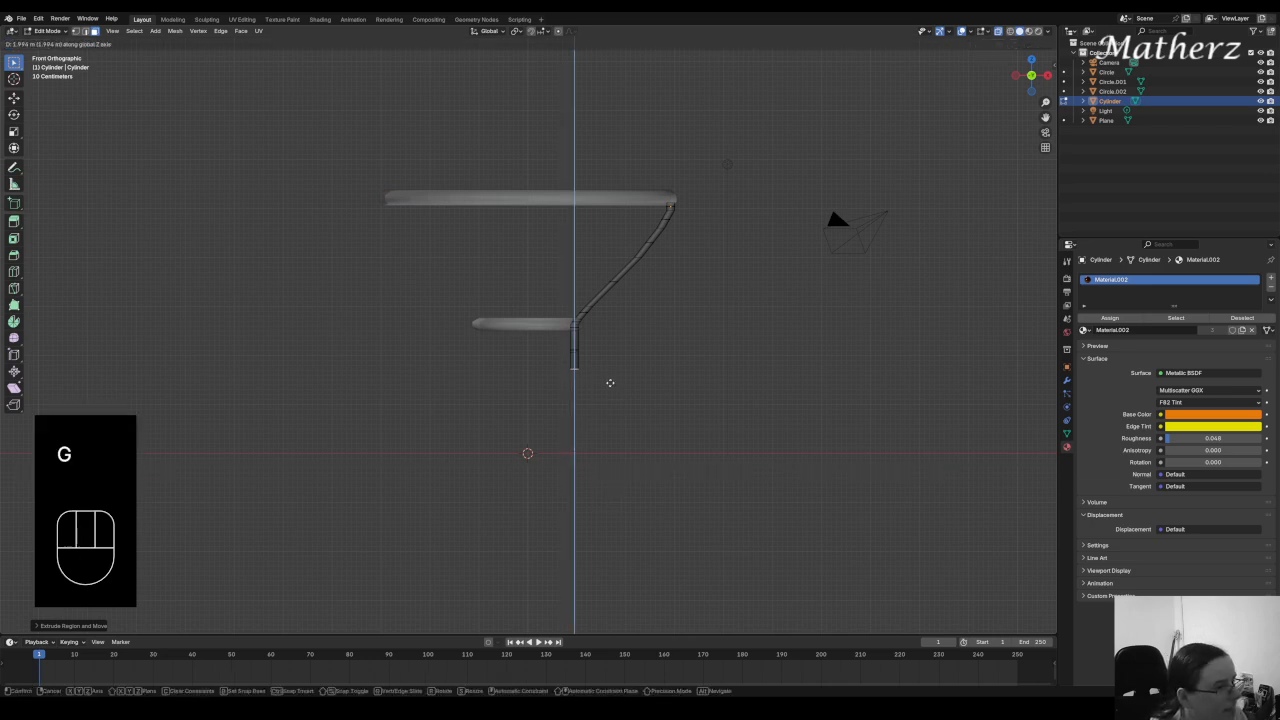
click(609, 358)
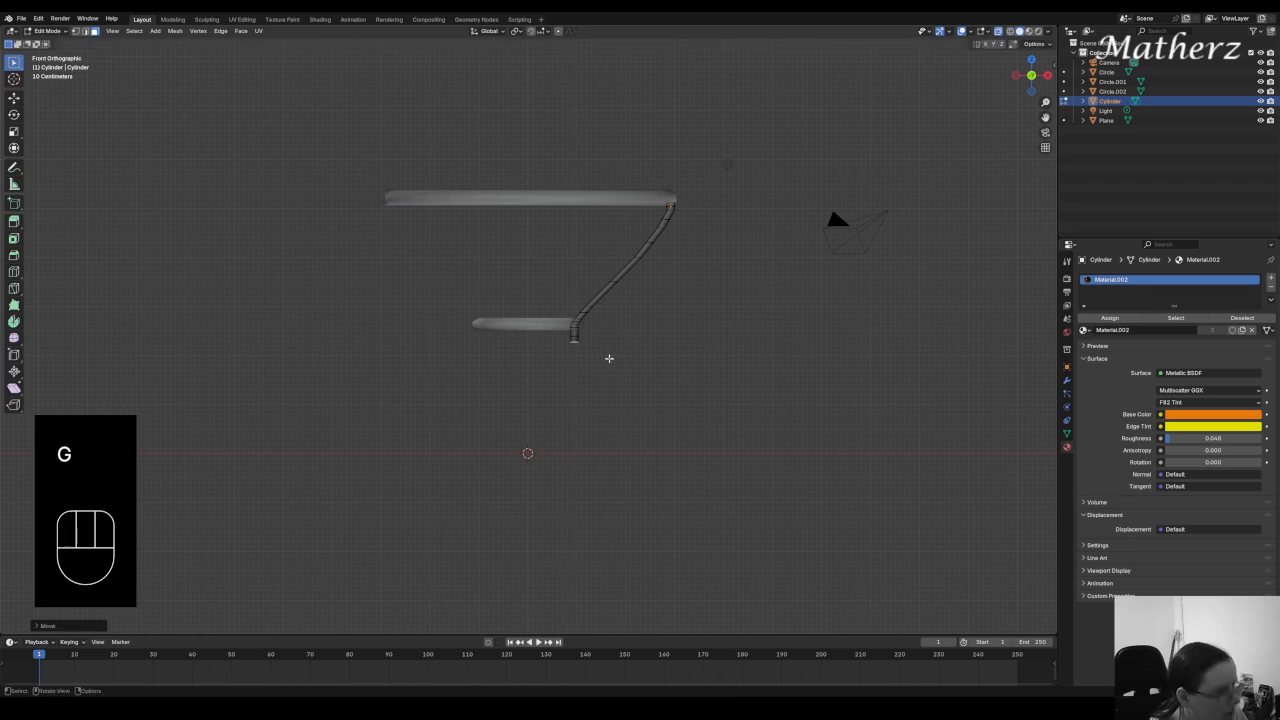
key(g)
middle_drag(610, 358, 615, 361)
click(615, 361)
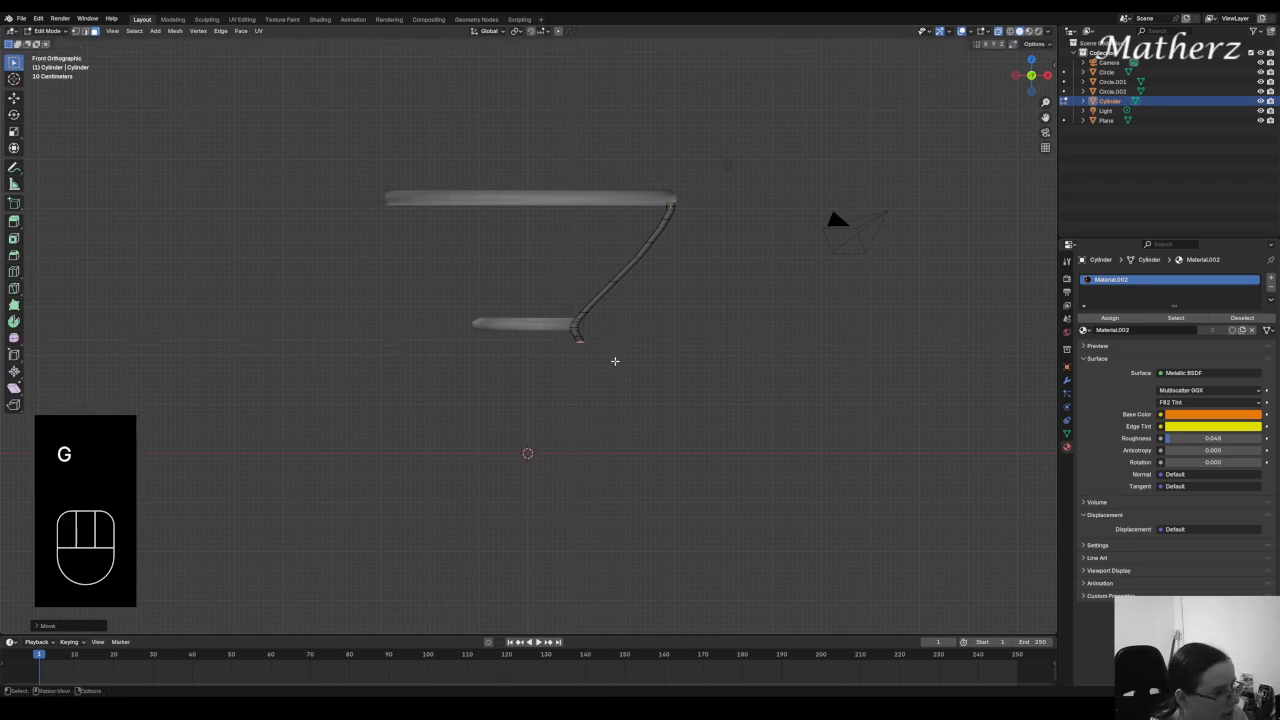
Extrude the leg down about 2.3 m to the floor line and move its end outward along X beneath the large ring's edge
key(e)
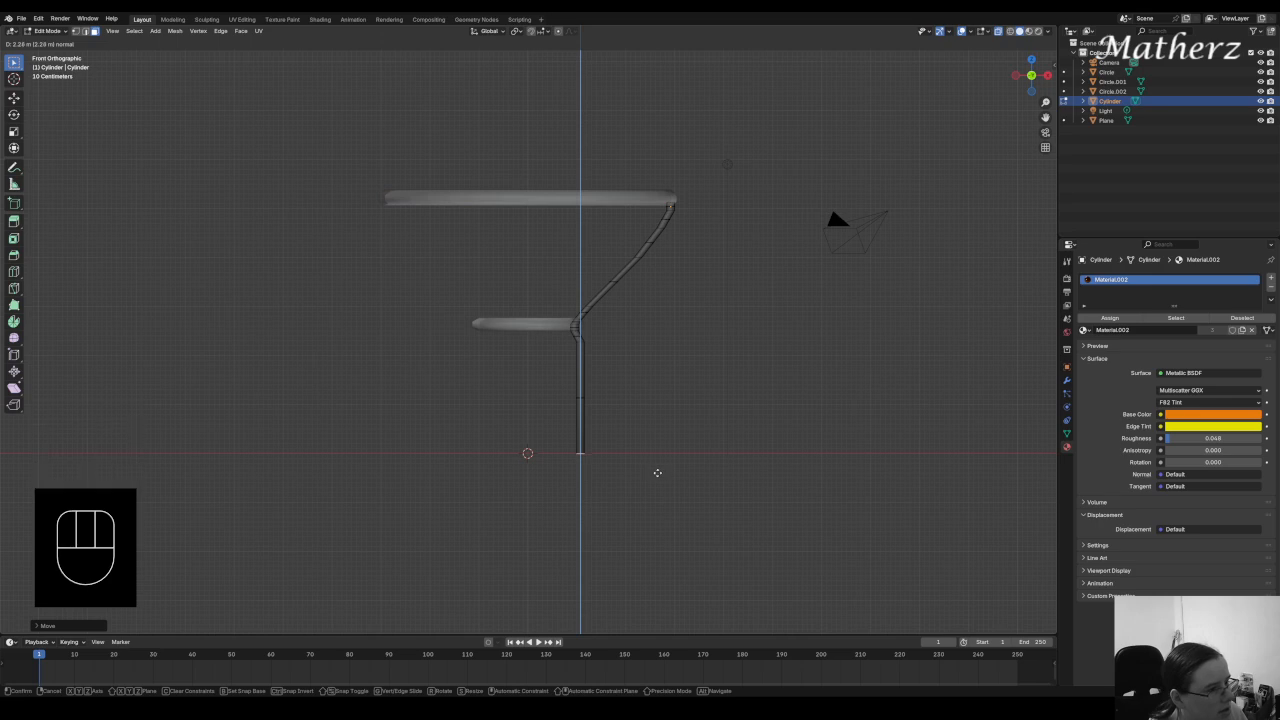
click(655, 471)
key(g)
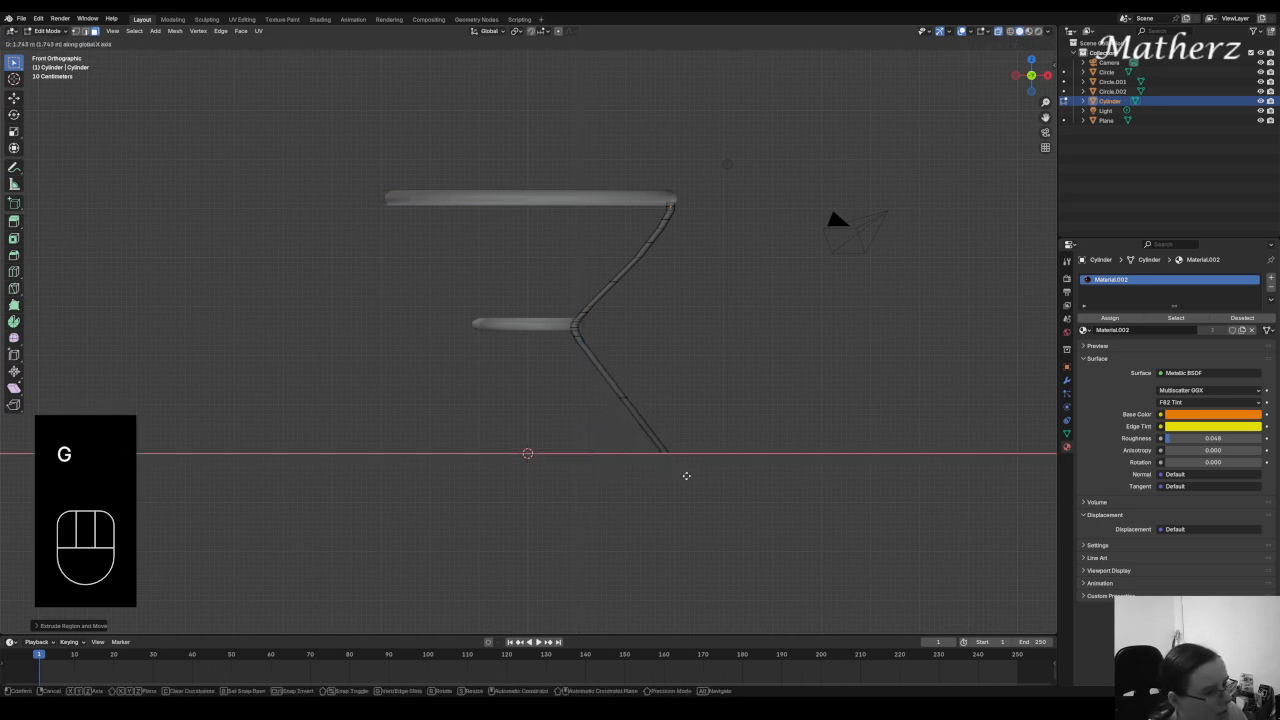
click(689, 475)
Form the widening top of the leg's foot at the floor line with two short extrusions, the first about 0.15 m, scaling up each end
key(e)
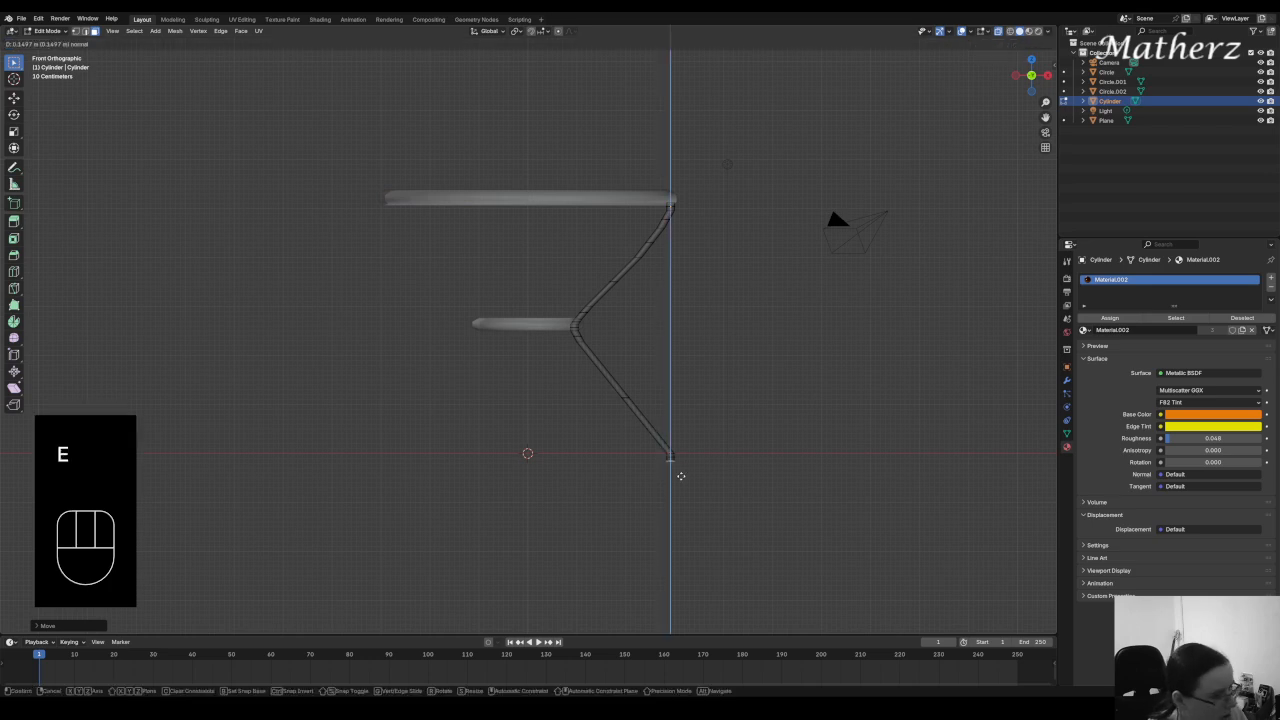
key(s)
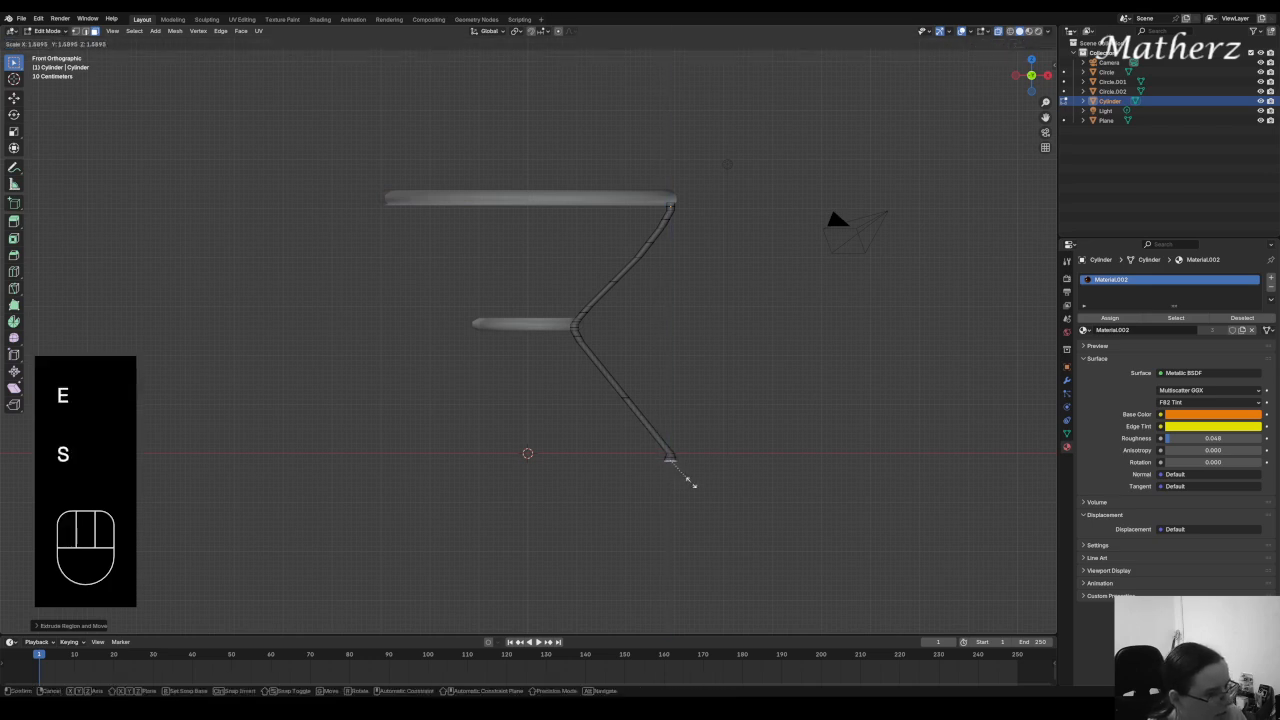
click(689, 483)
key(s)
click(689, 486)
key(e)
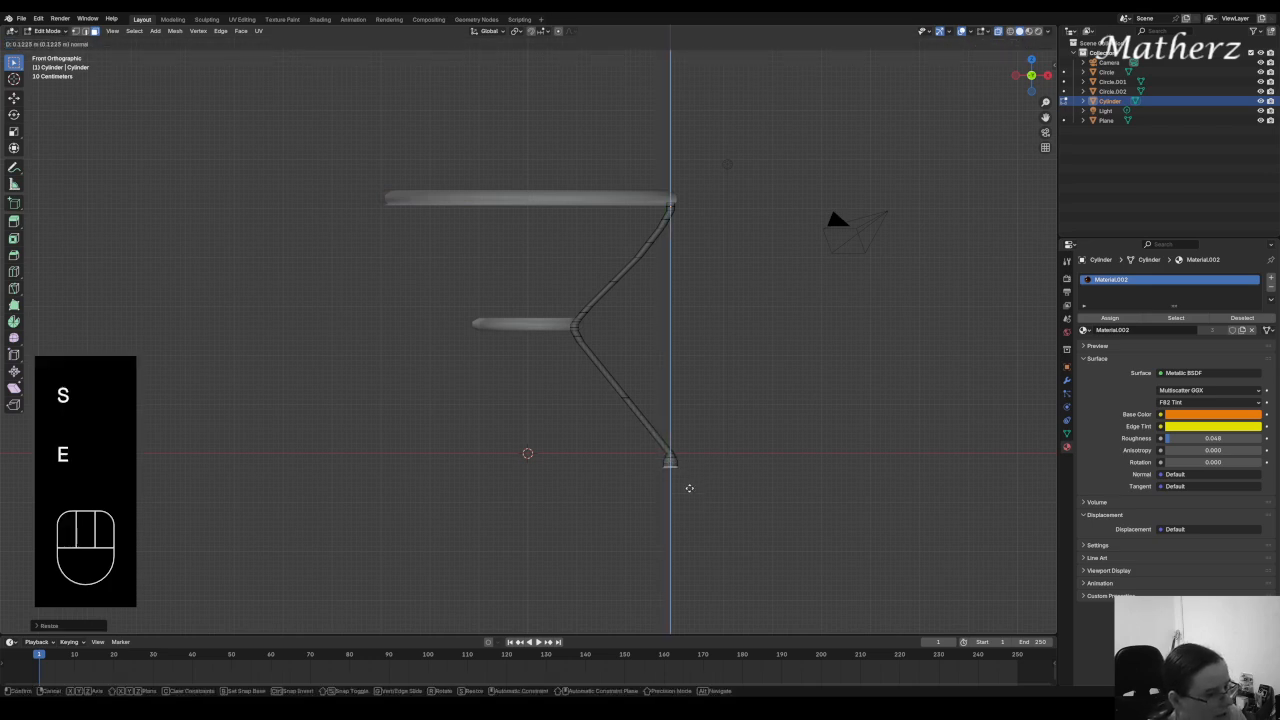
click(689, 487)
key(s)
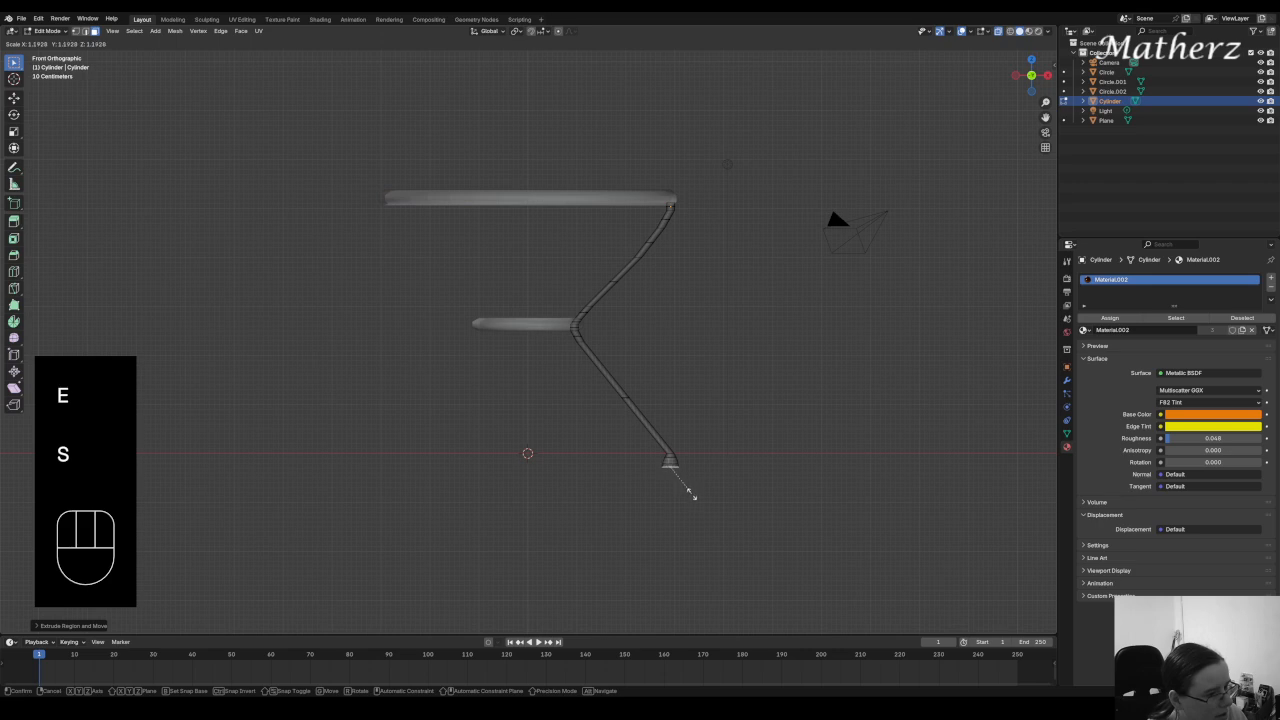
click(693, 494)
Finish the foot as a rounded teardrop by extruding two more short sections downward and scaling down each end
key(e)
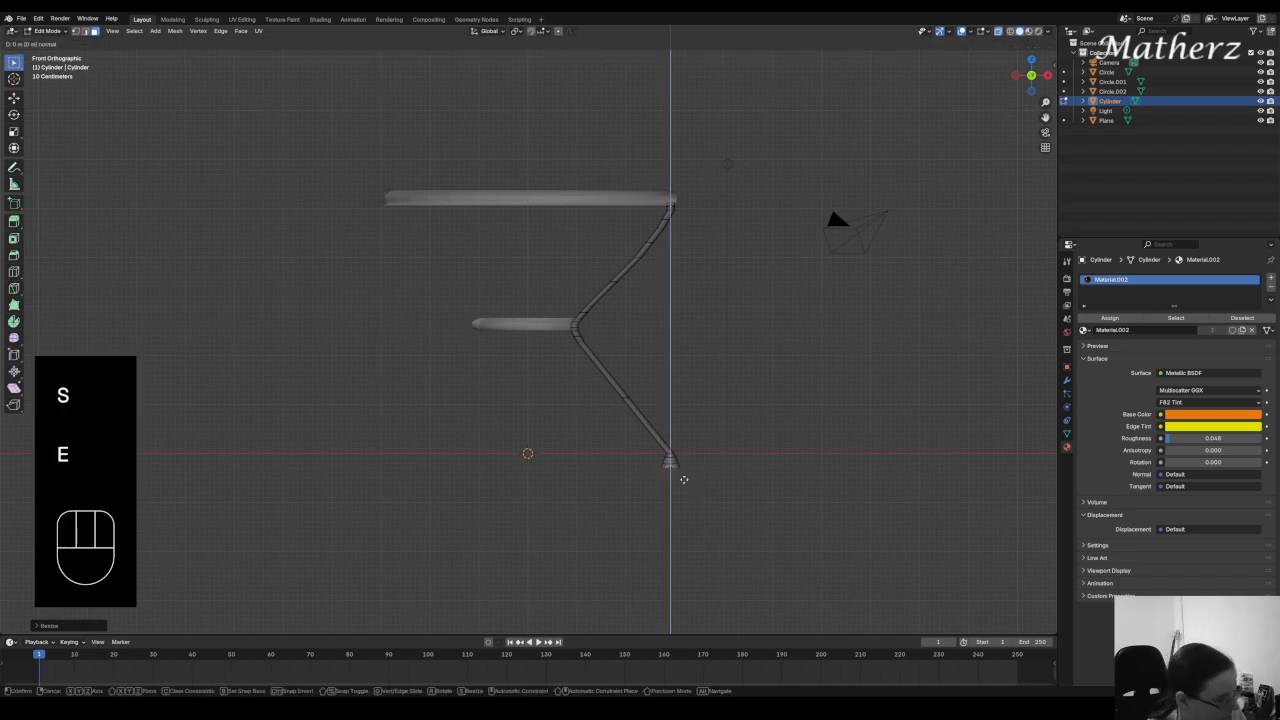
click(686, 487)
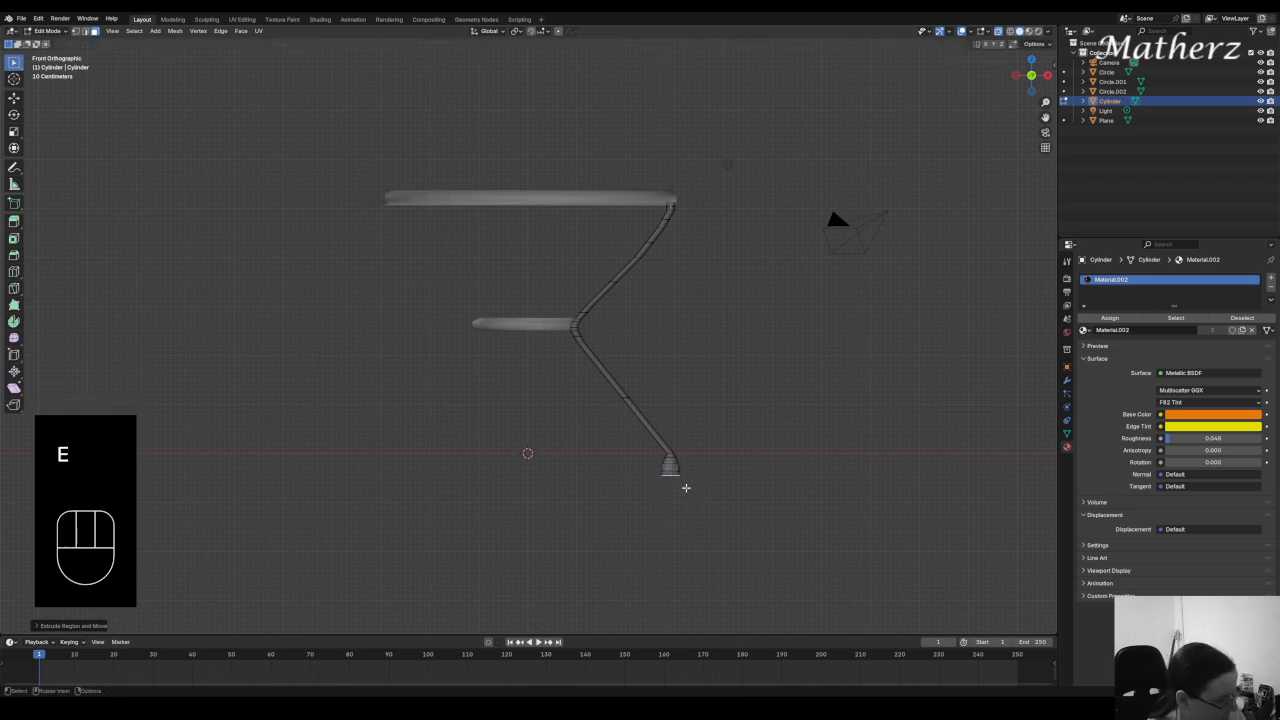
key(s)
click(679, 490)
key(e)
click(678, 493)
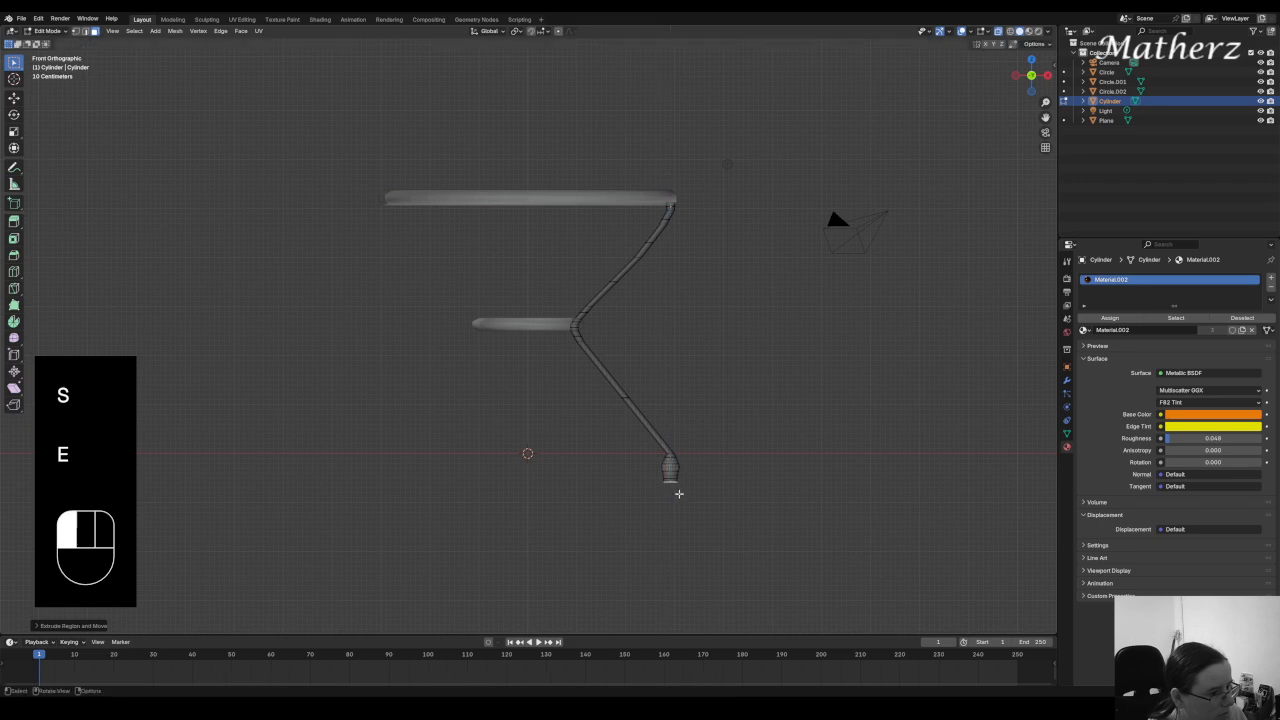
key(s)
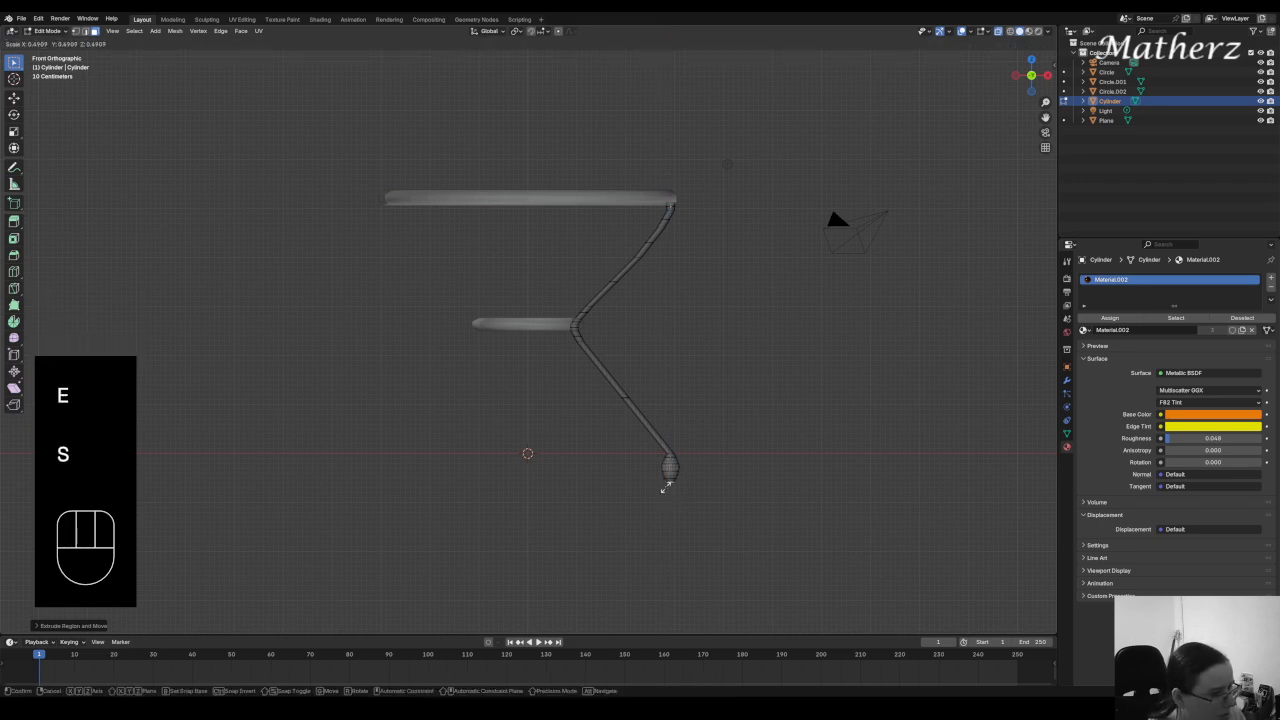
click(666, 488)
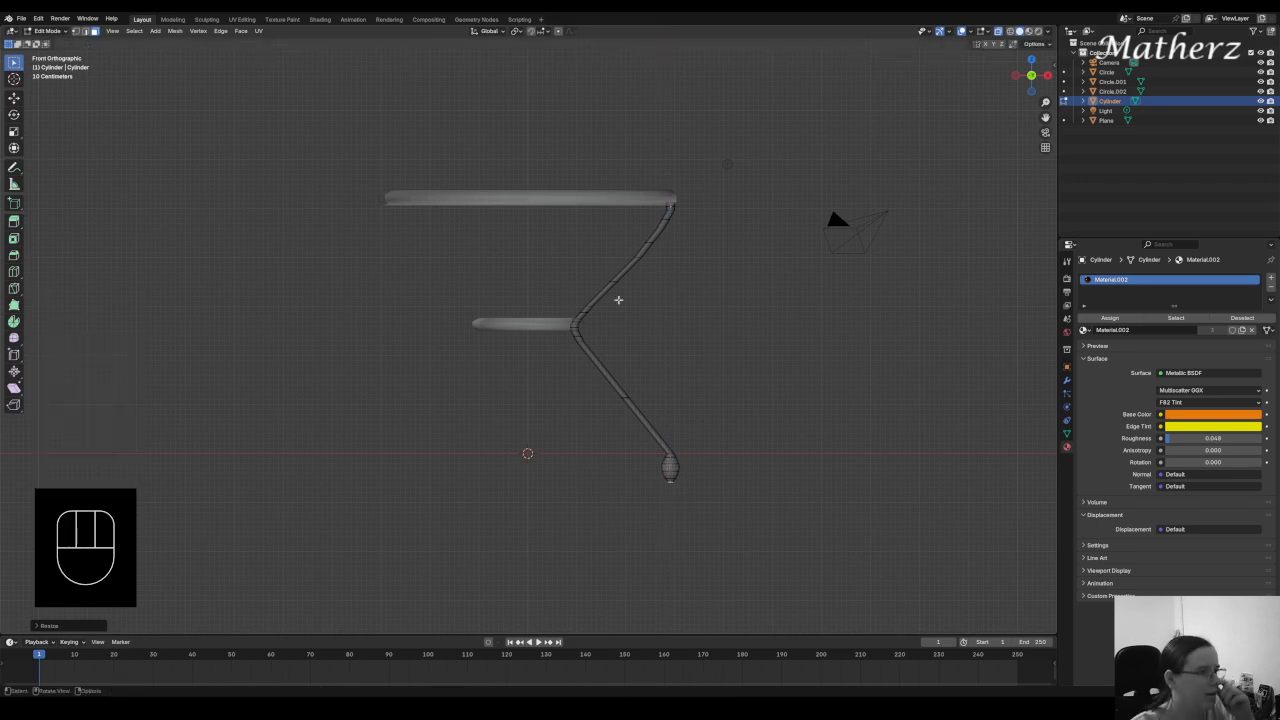
Return to Object Mode, switch the viewport to Rendered shading and deselect the leg
click(47, 31)
click(50, 40)
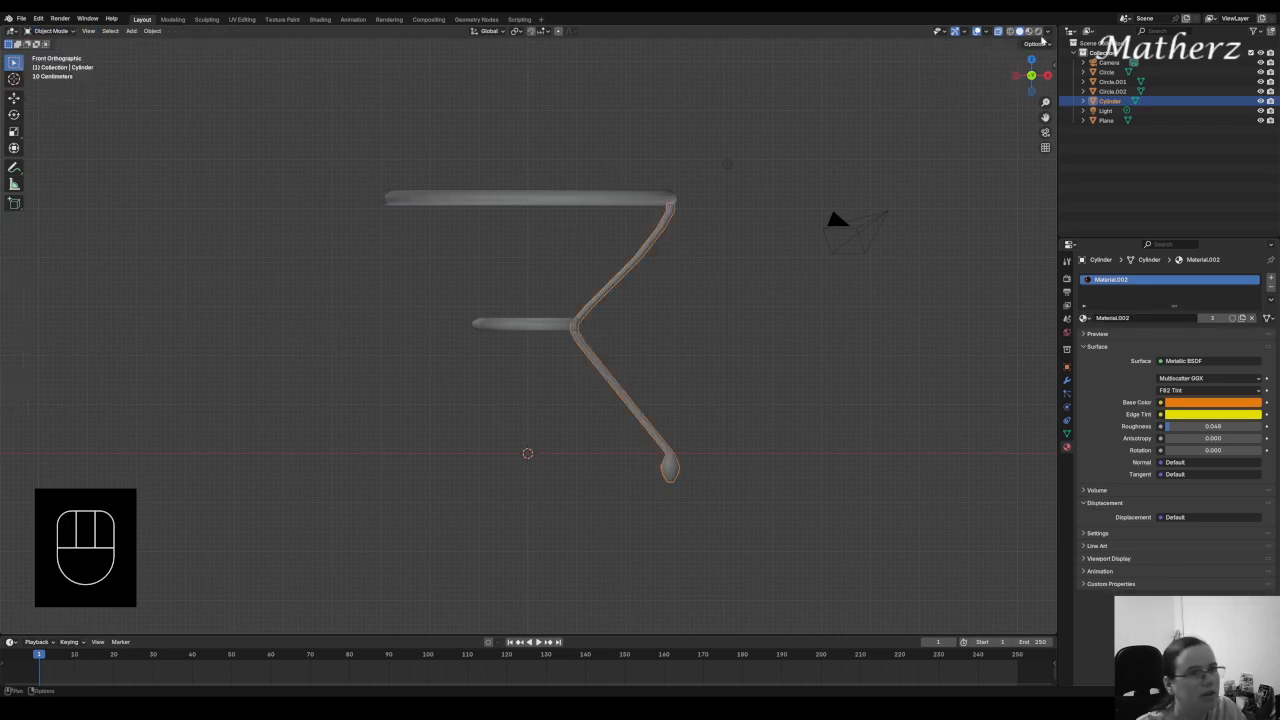
click(1037, 31)
click(863, 137)
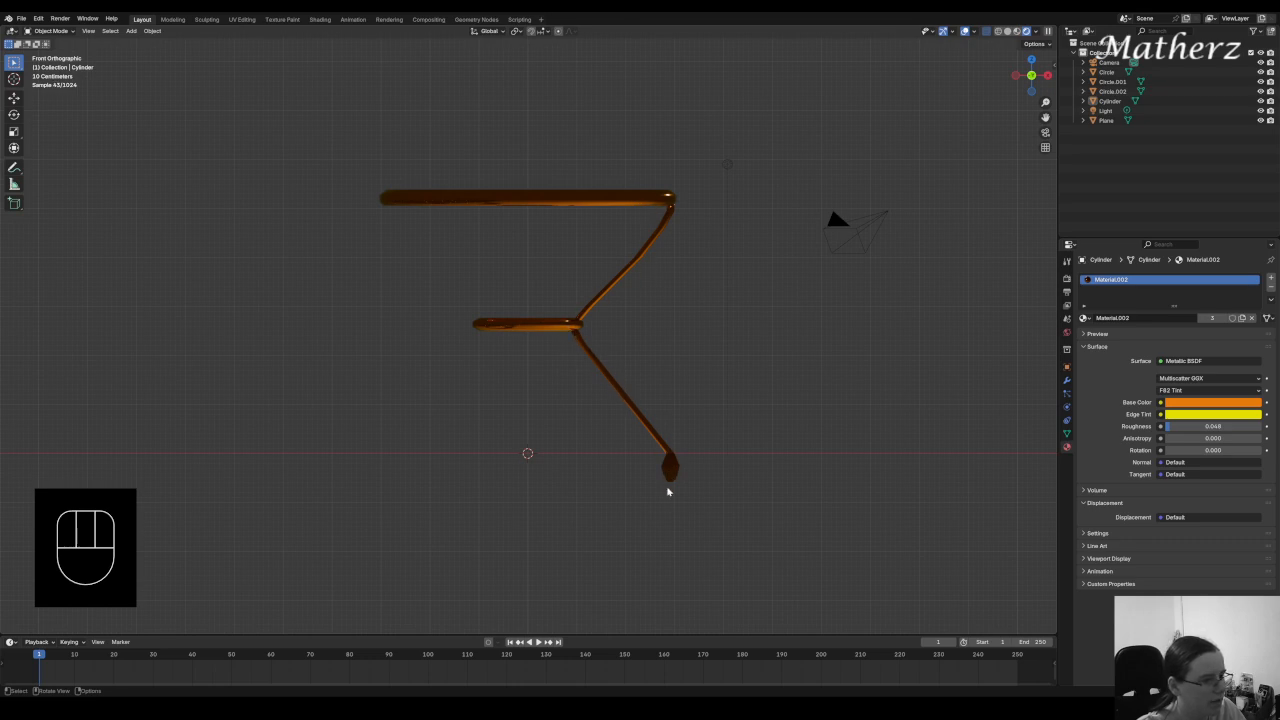
Apply Shade Smooth to the leg
click(669, 223)
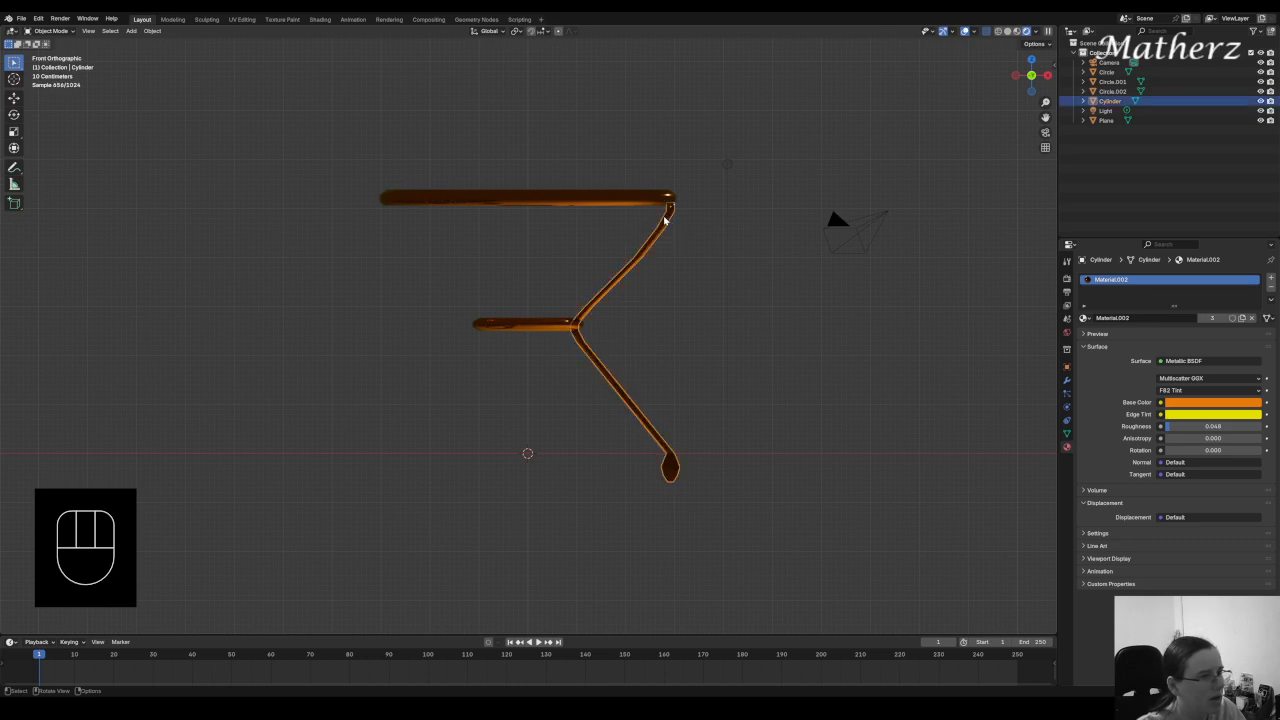
right_click(665, 219)
click(608, 217)
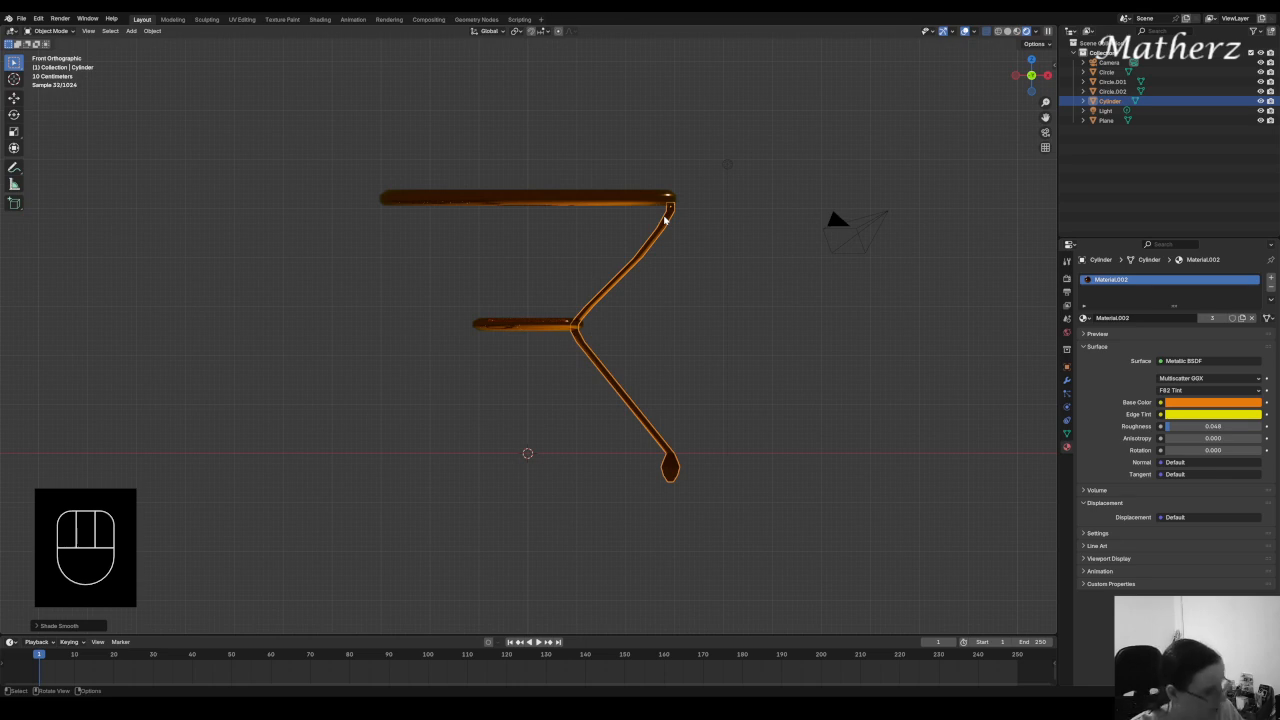
mouse_move(665, 220)
shift+middle_down()
mouse_move(622, 220)
mouse_move(718, 219)
mouse_move(724, 231)
shift+middle_up()
key(shift+d)
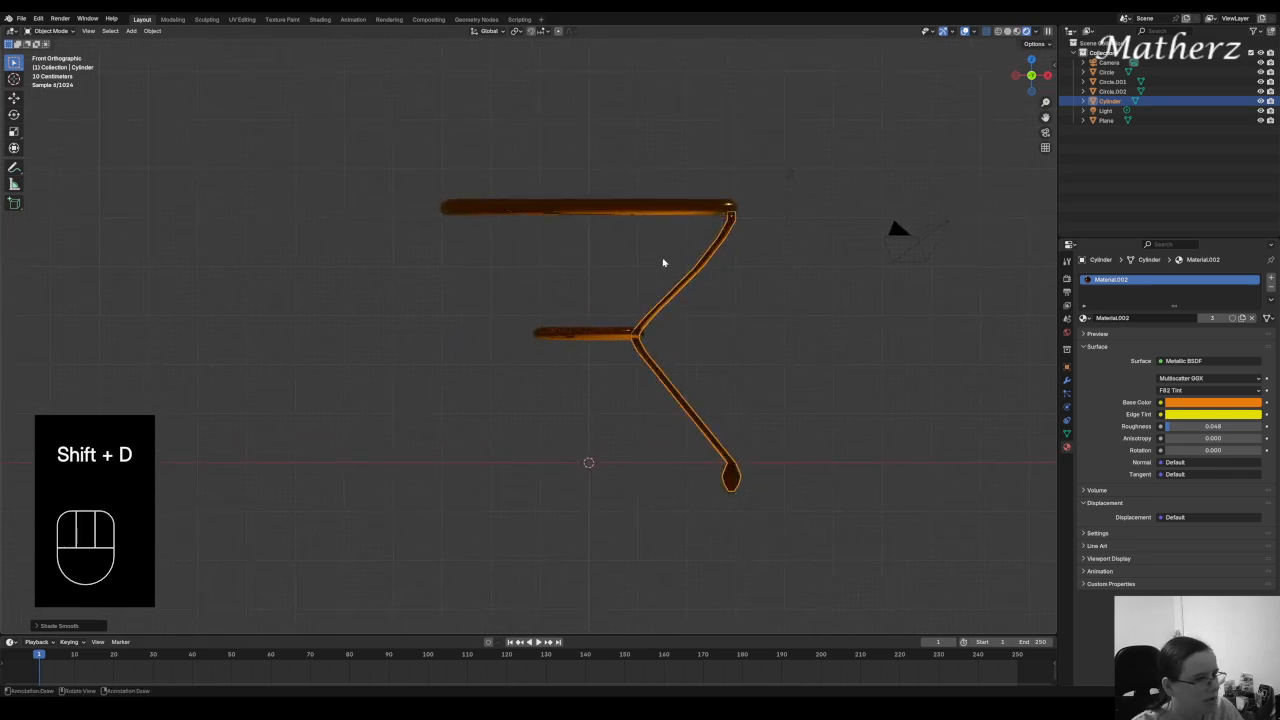
key(g)
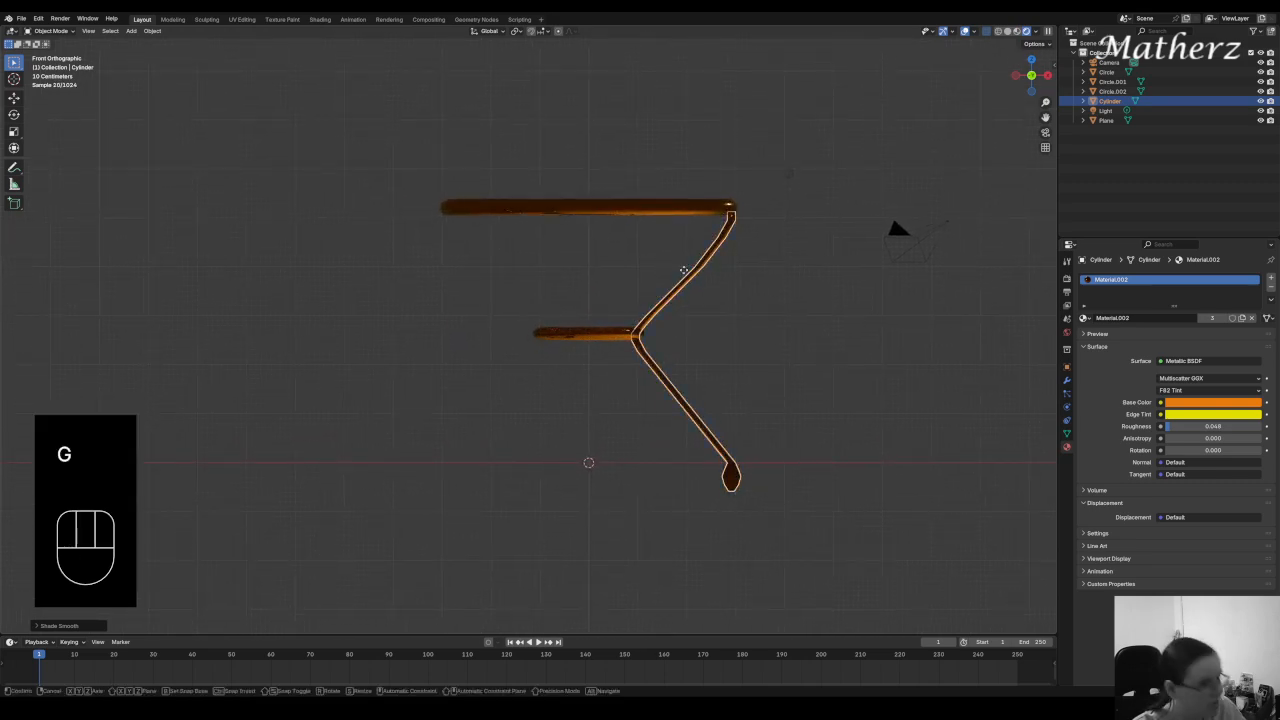
key(x)
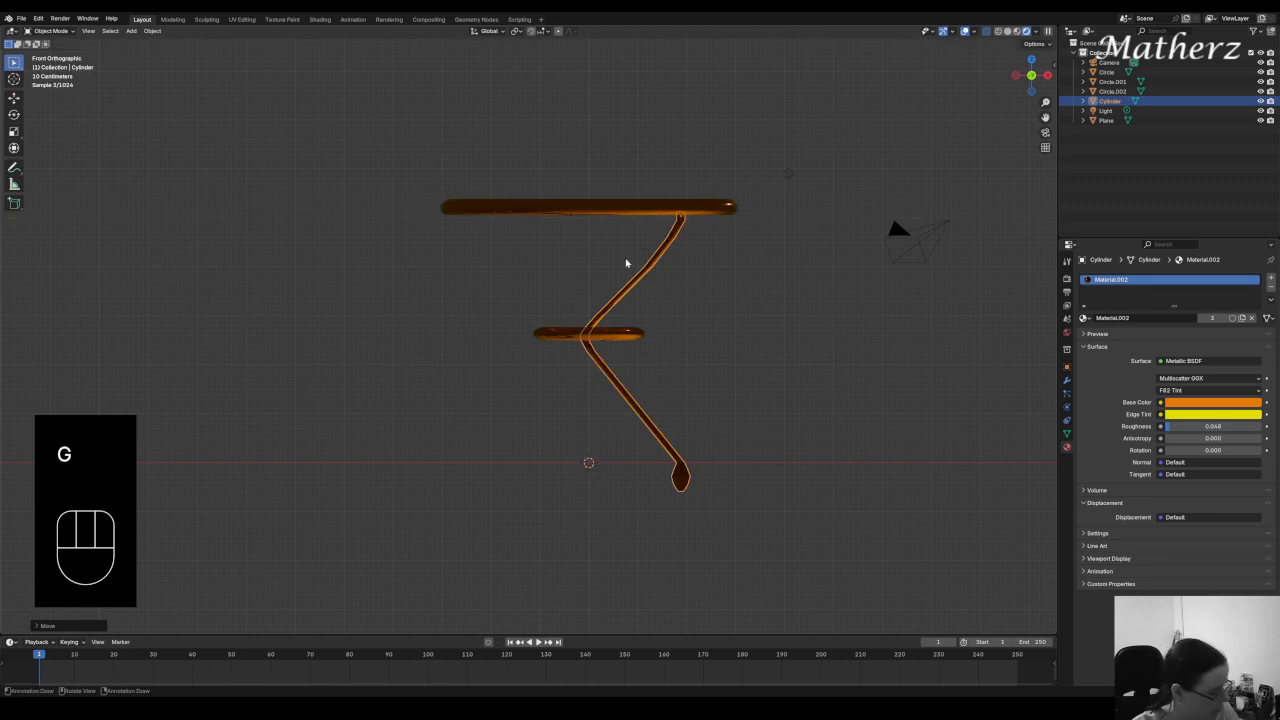
key(ctrl+z)
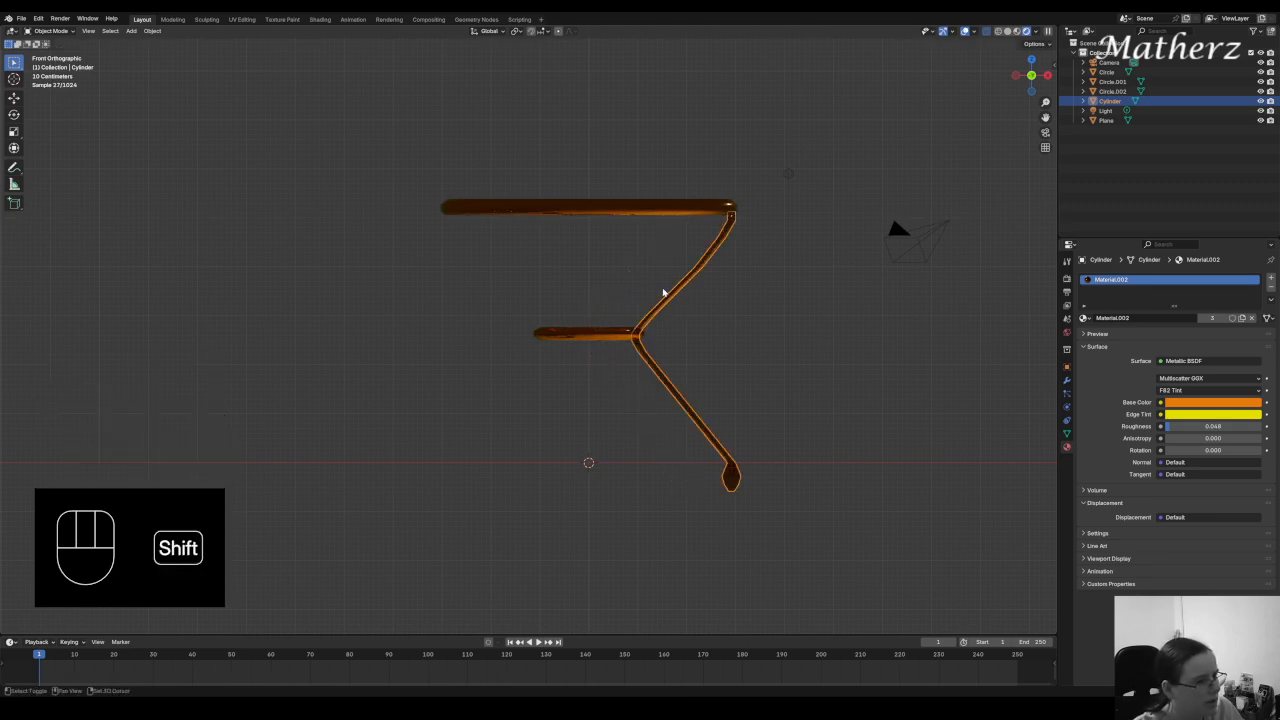
Duplicate the leg, place the copy inward from the original and rotate it 180° about the Z axis
key(shift+d)
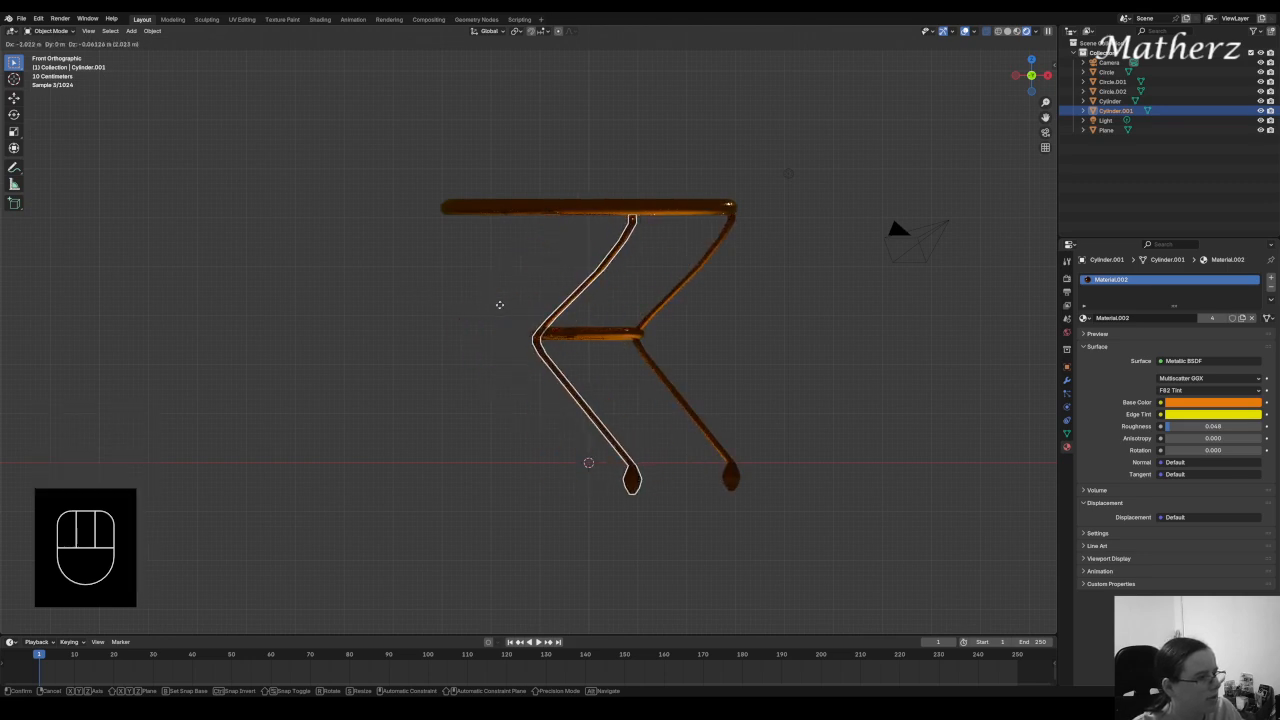
click(505, 303)
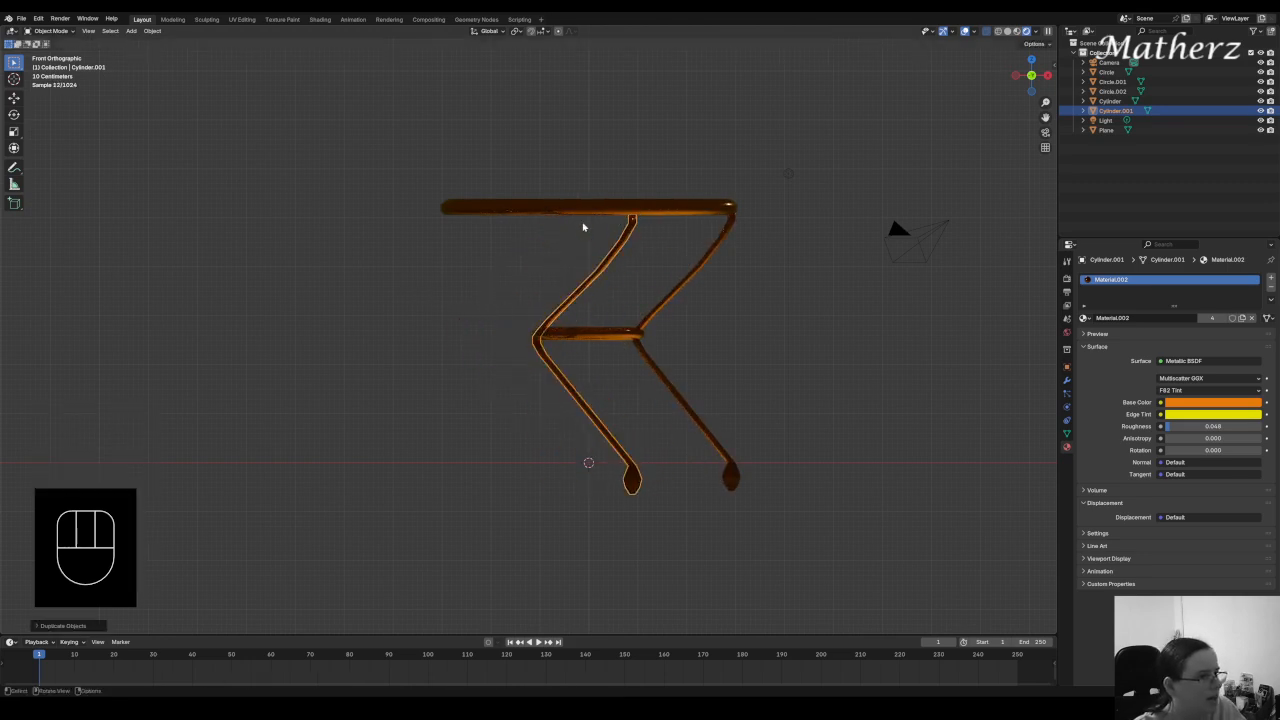
key(r)
key(z)
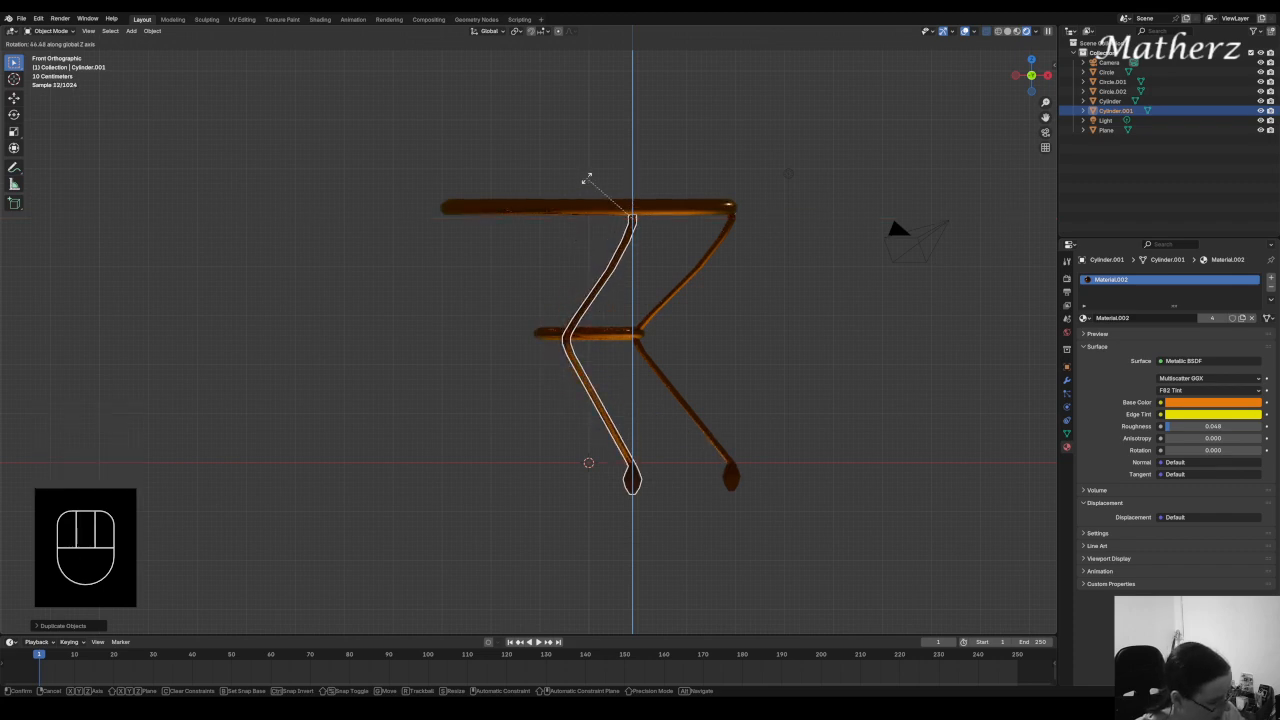
key(1)
key(8)
key(0)
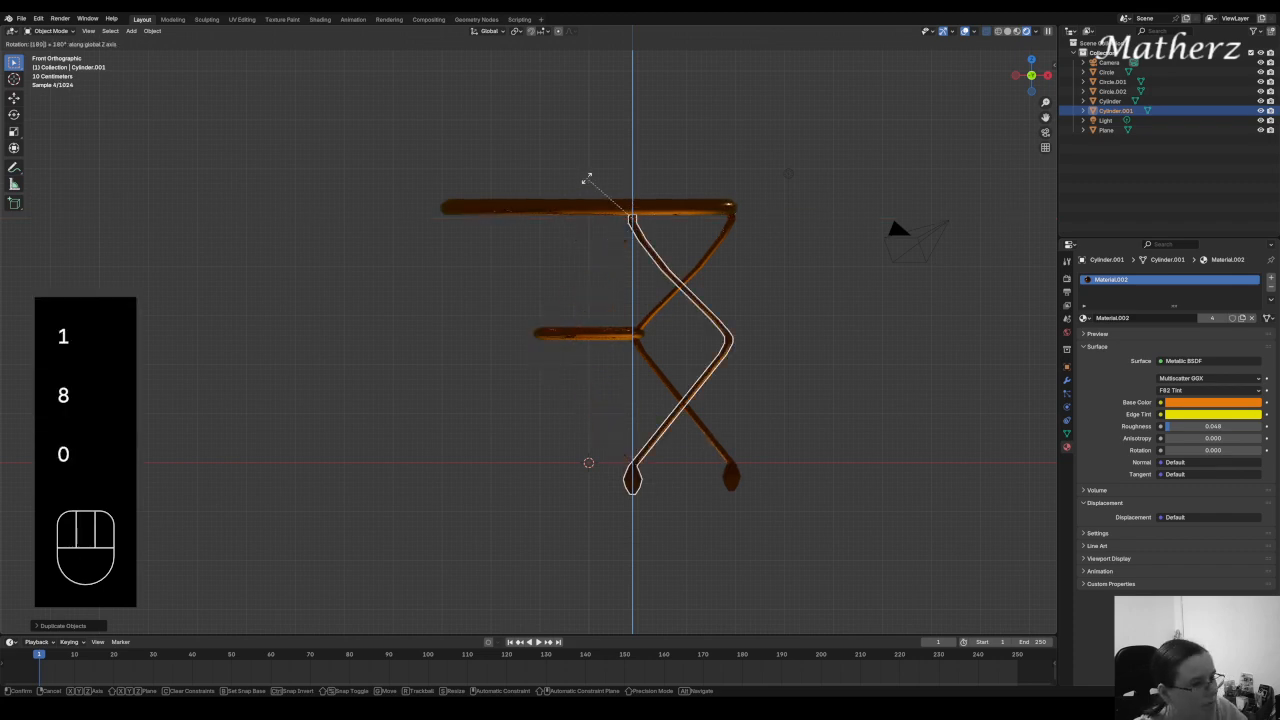
key(Return)
Move the rotated leg copy along X to the opposite edge of both rings, mirroring the original leg
key(g)
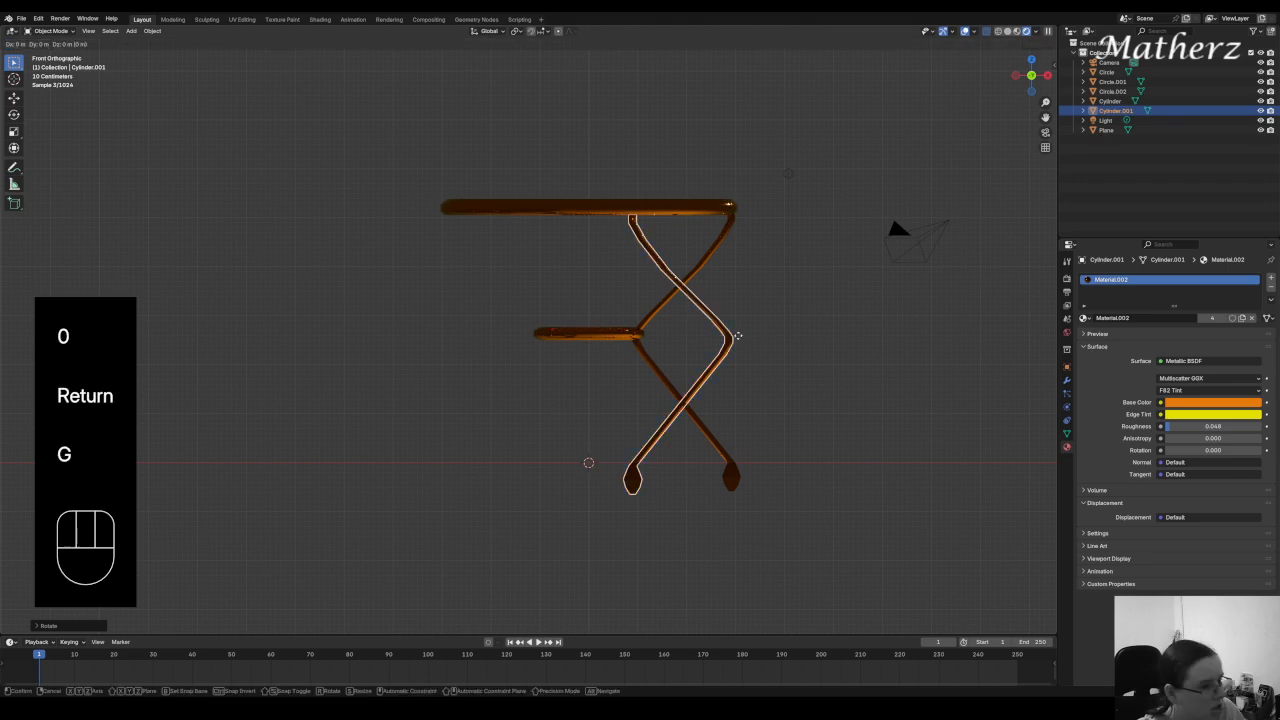
middle_click(736, 338)
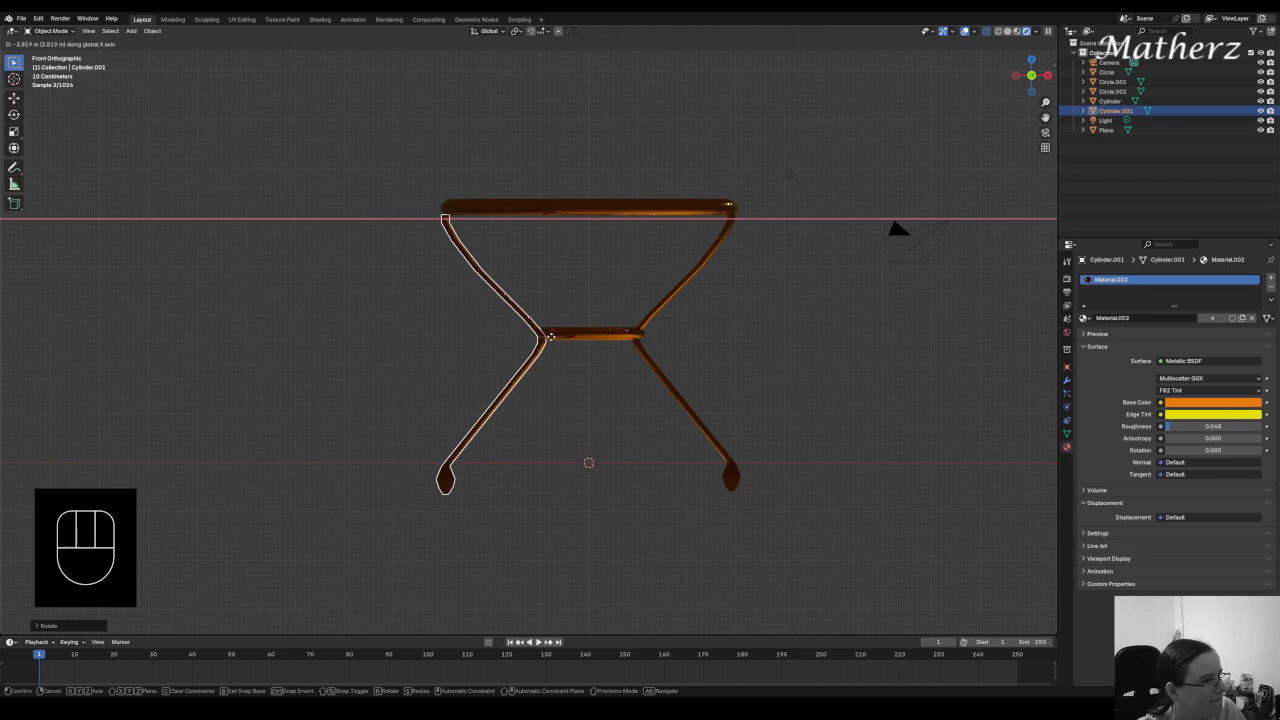
click(551, 341)
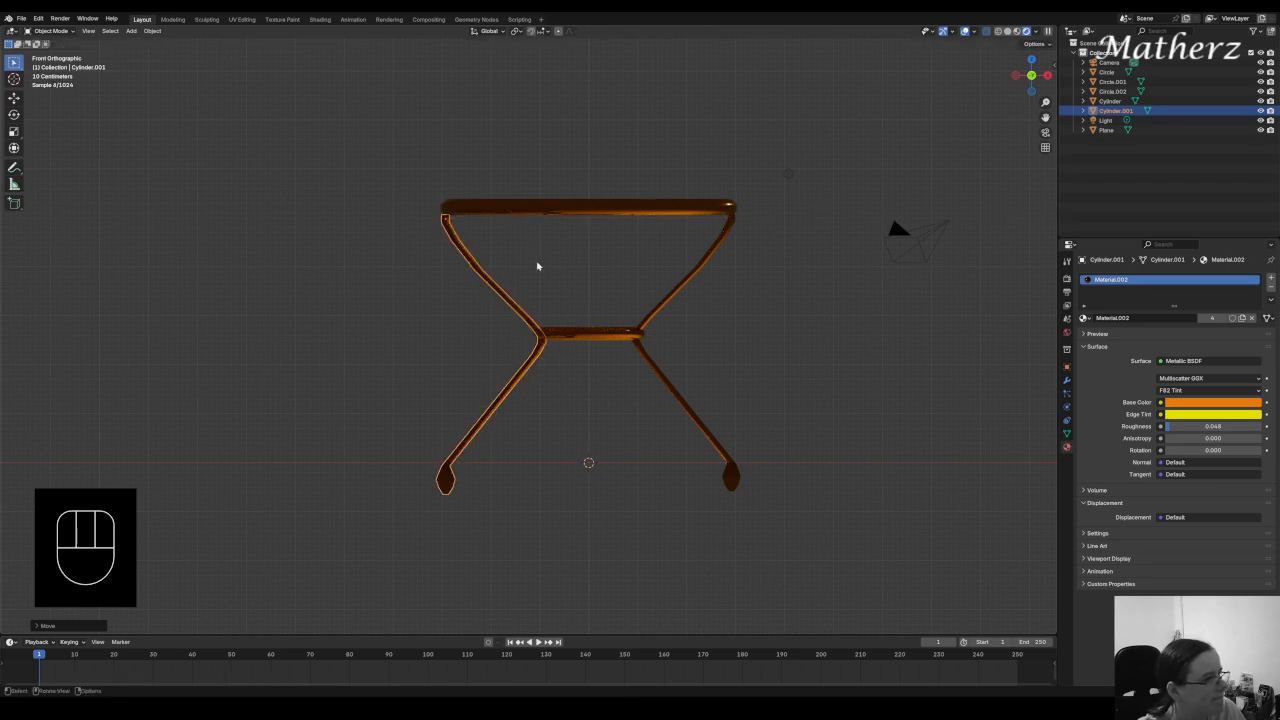
click(540, 280)
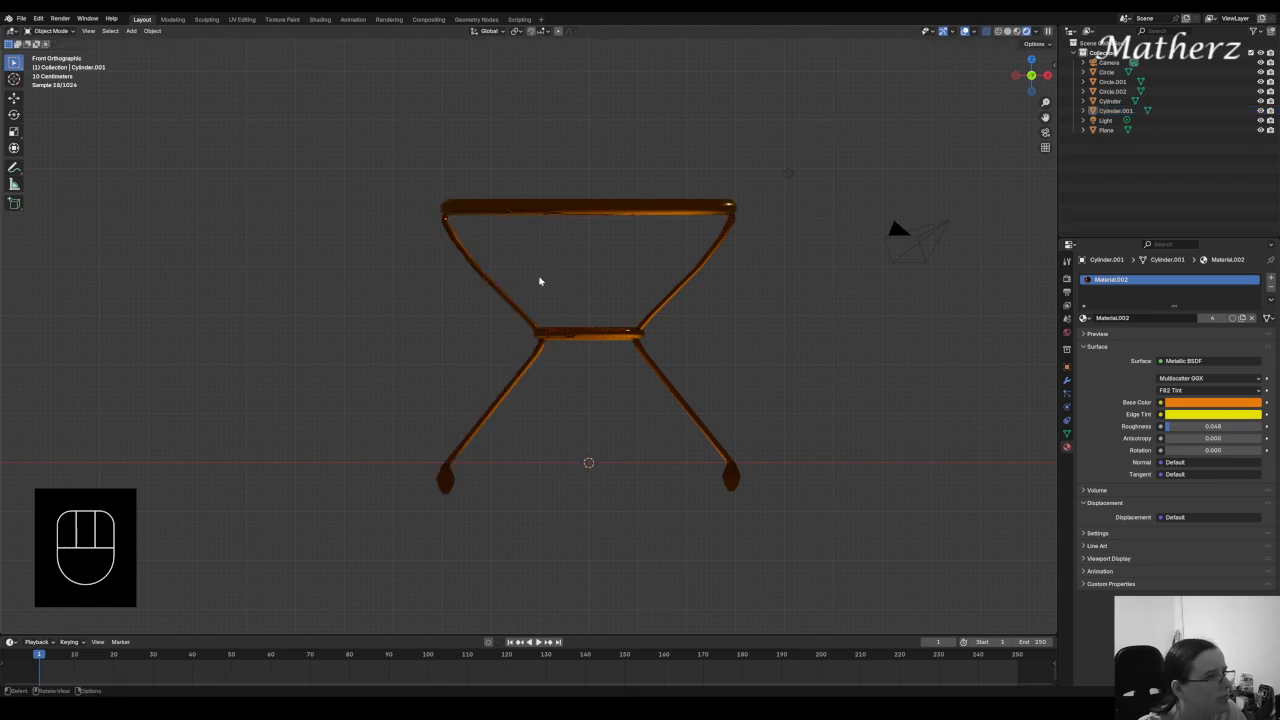
Raise the copied leg about 0.06 m along Z to level its foot with the original leg's foot
click(446, 228)
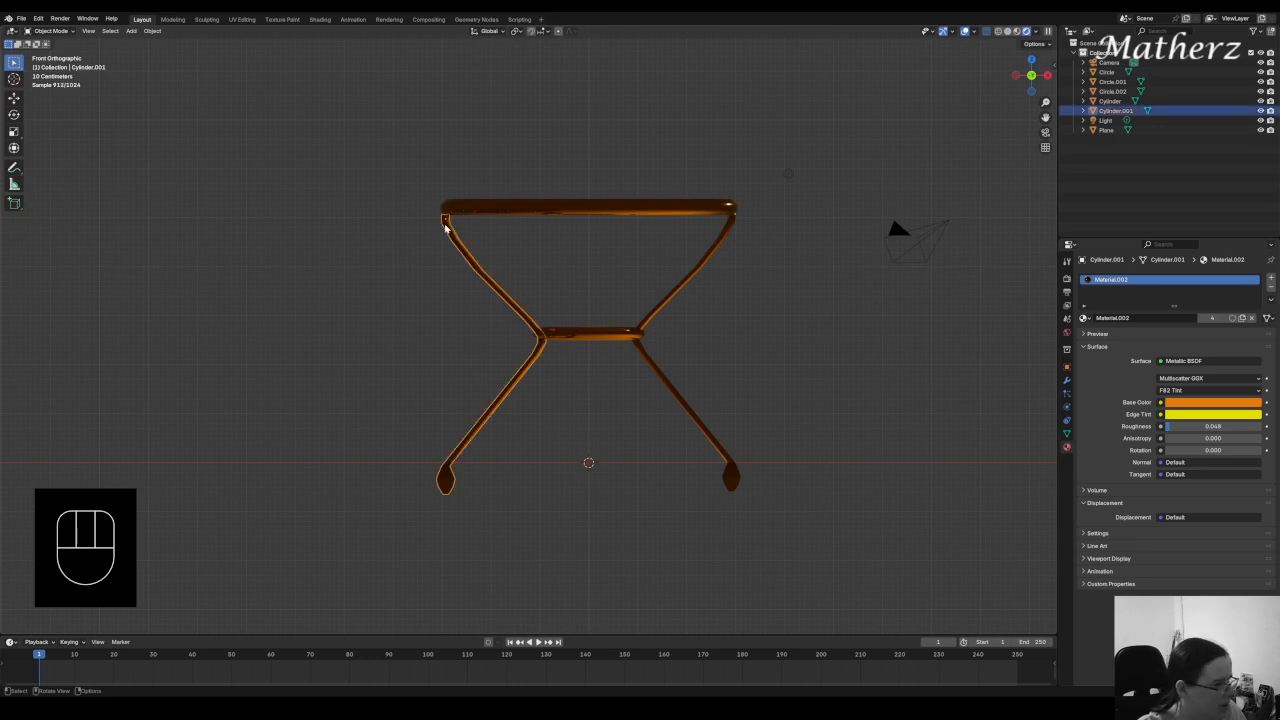
scroll(449, 483, up, 5)
shift+middle_drag(674, 484, 670, 210)
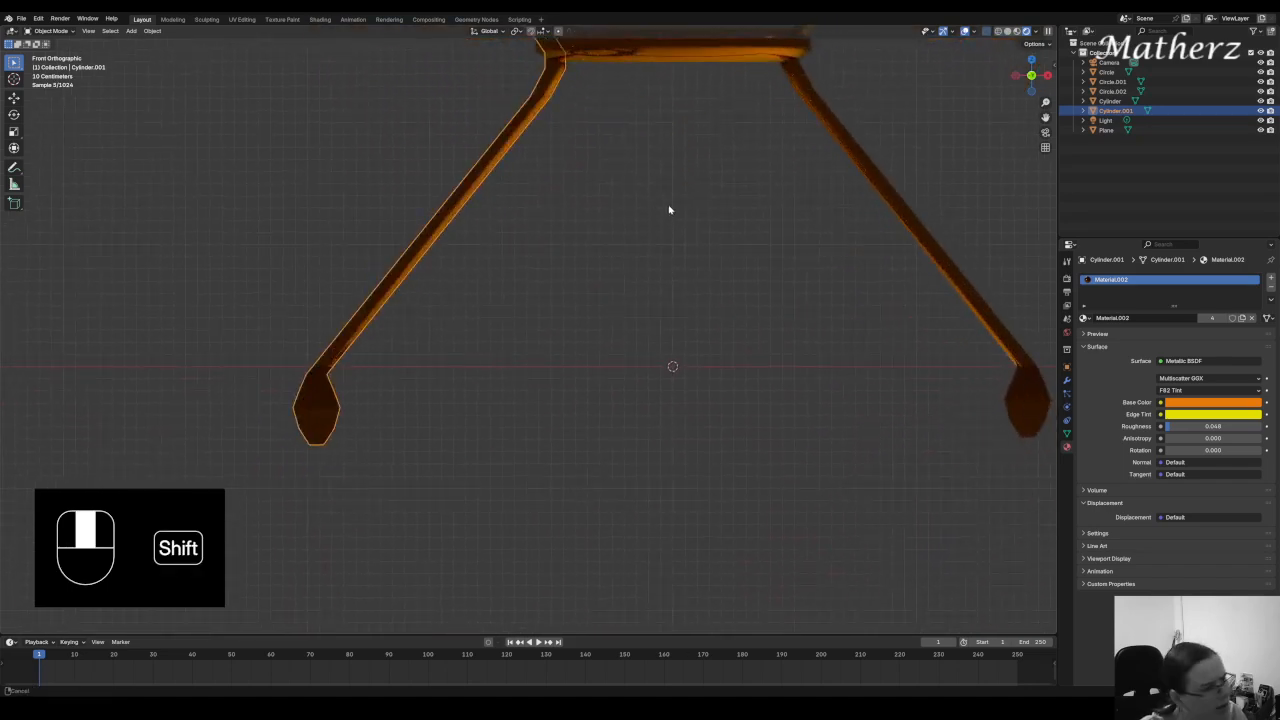
key(g)
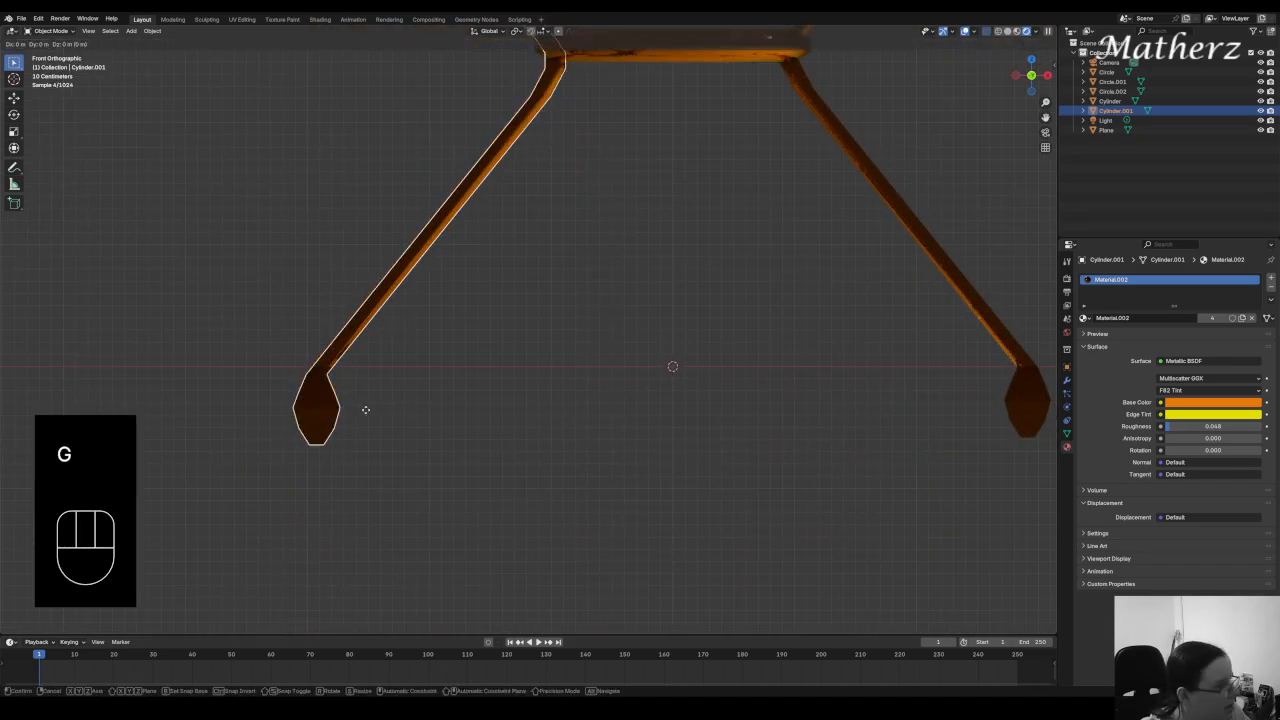
middle_click(365, 408)
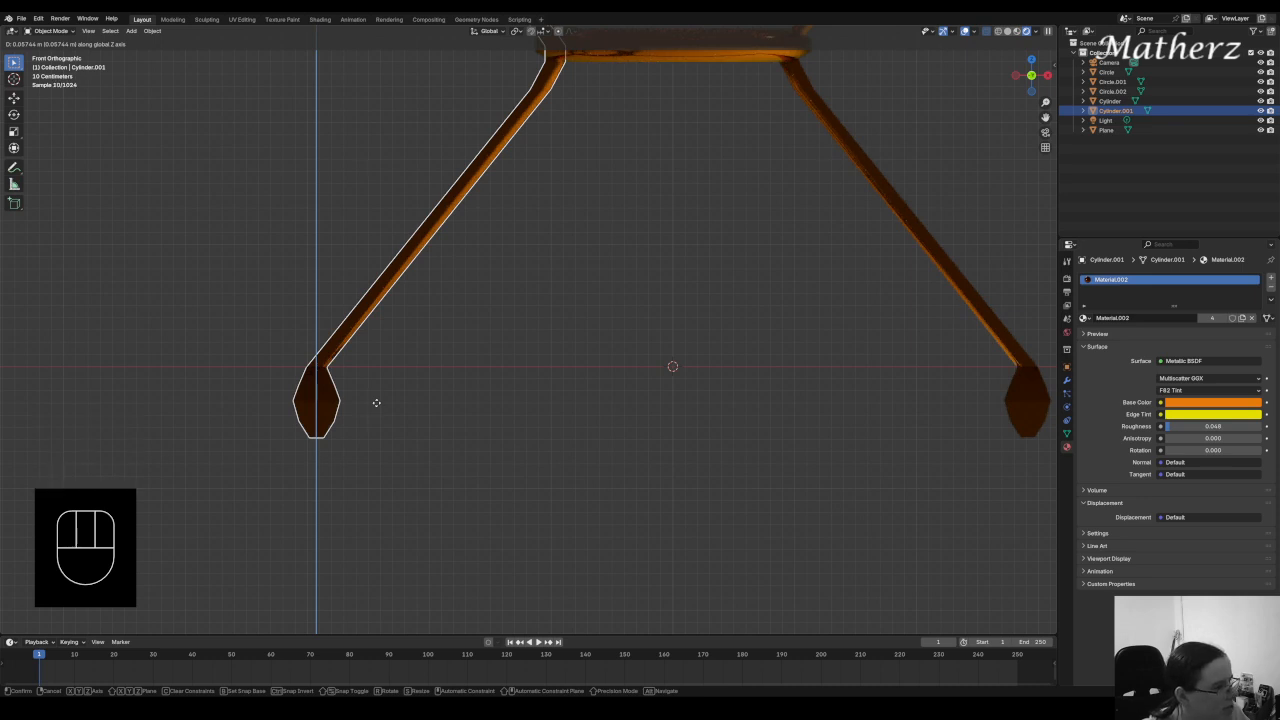
click(377, 404)
scroll(437, 294, down, 4)
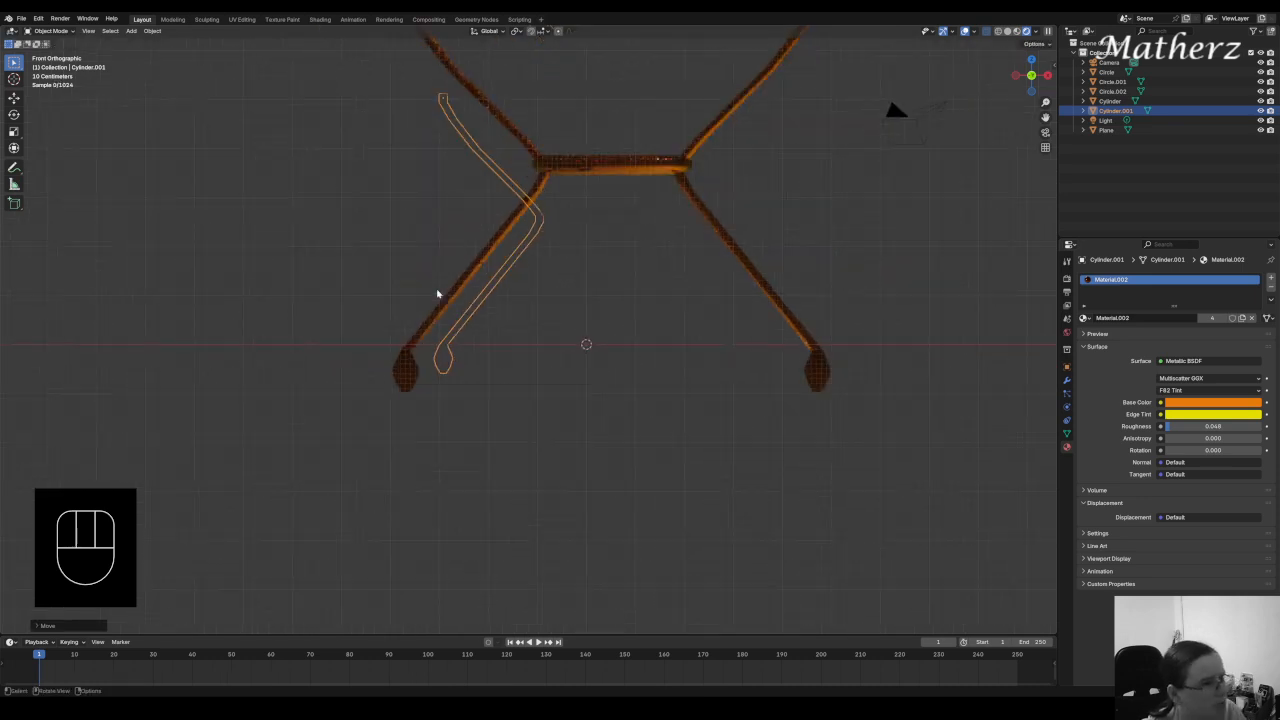
View the whole table in perspective and switch the viewport to Material Preview shading
mouse_move(529, 134)
middle_down()
mouse_move(517, 206)
mouse_move(531, 166)
mouse_move(505, 140)
middle_up()
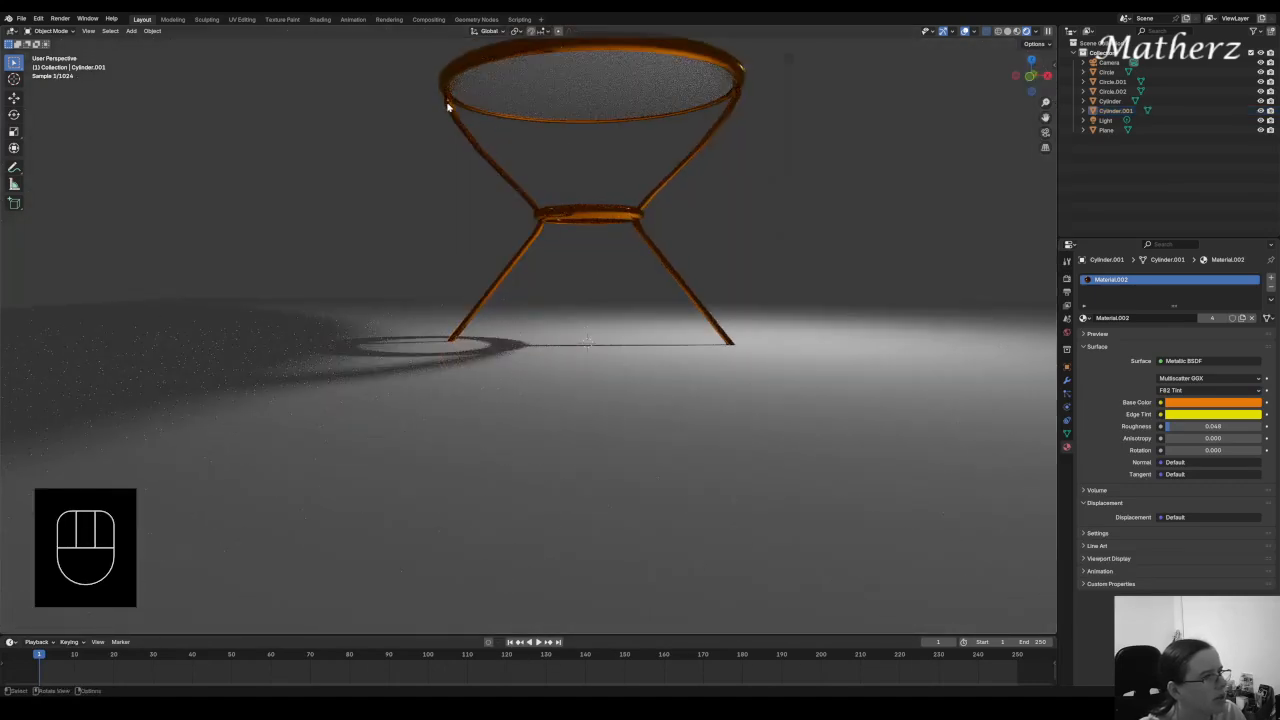
middle_drag(643, 174, 570, 203)
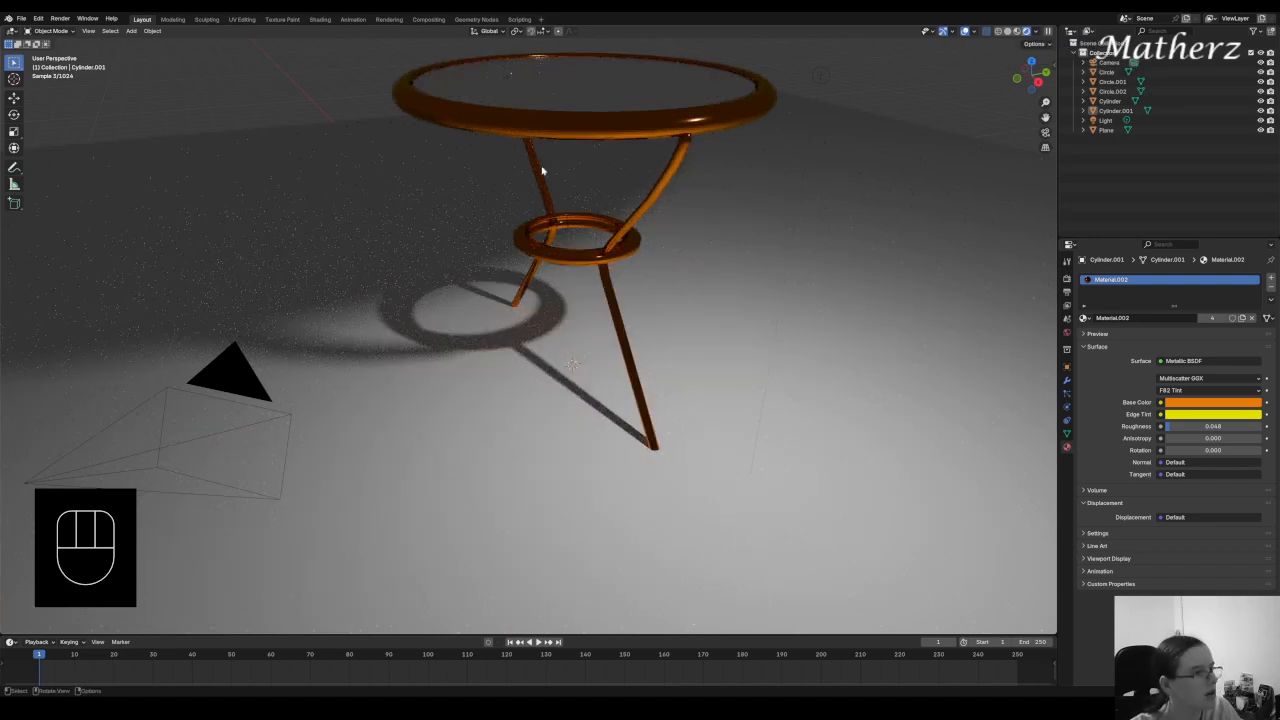
click(1017, 31)
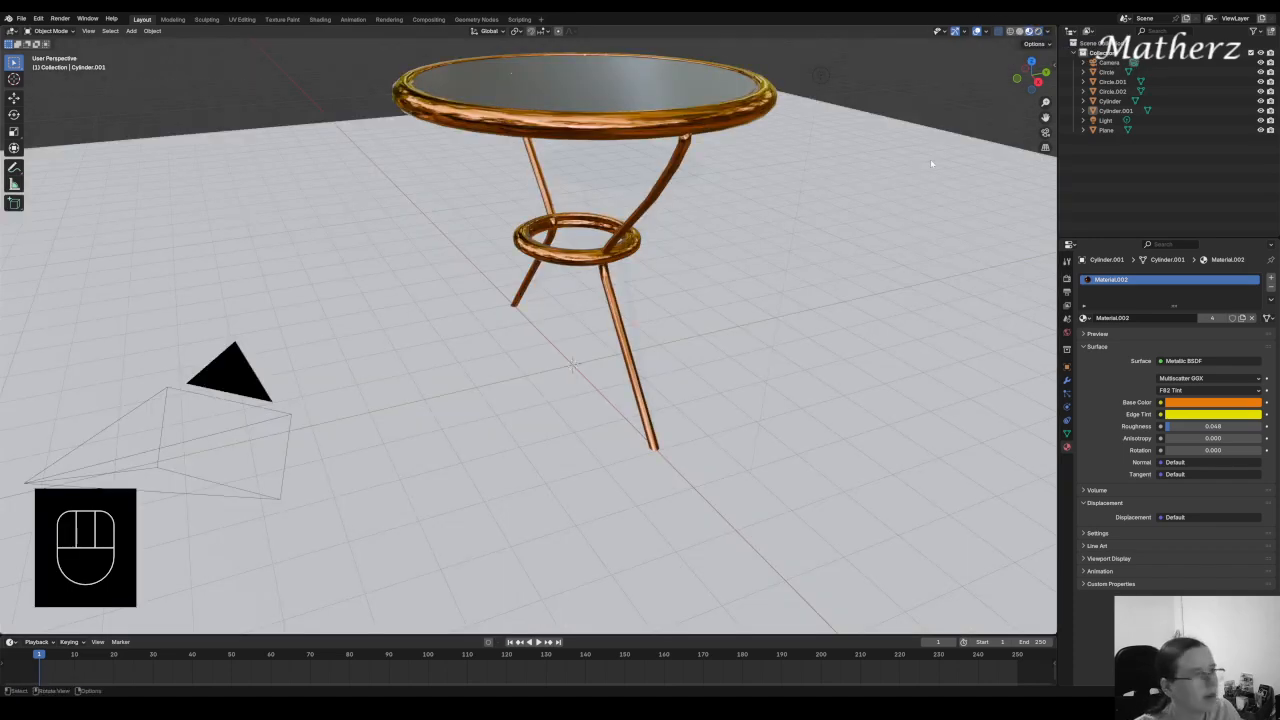
Duplicate both table legs in place and rotate the copies 90° about the Z axis to make four legs
middle_drag(930, 163, 600, 185)
click(580, 177)
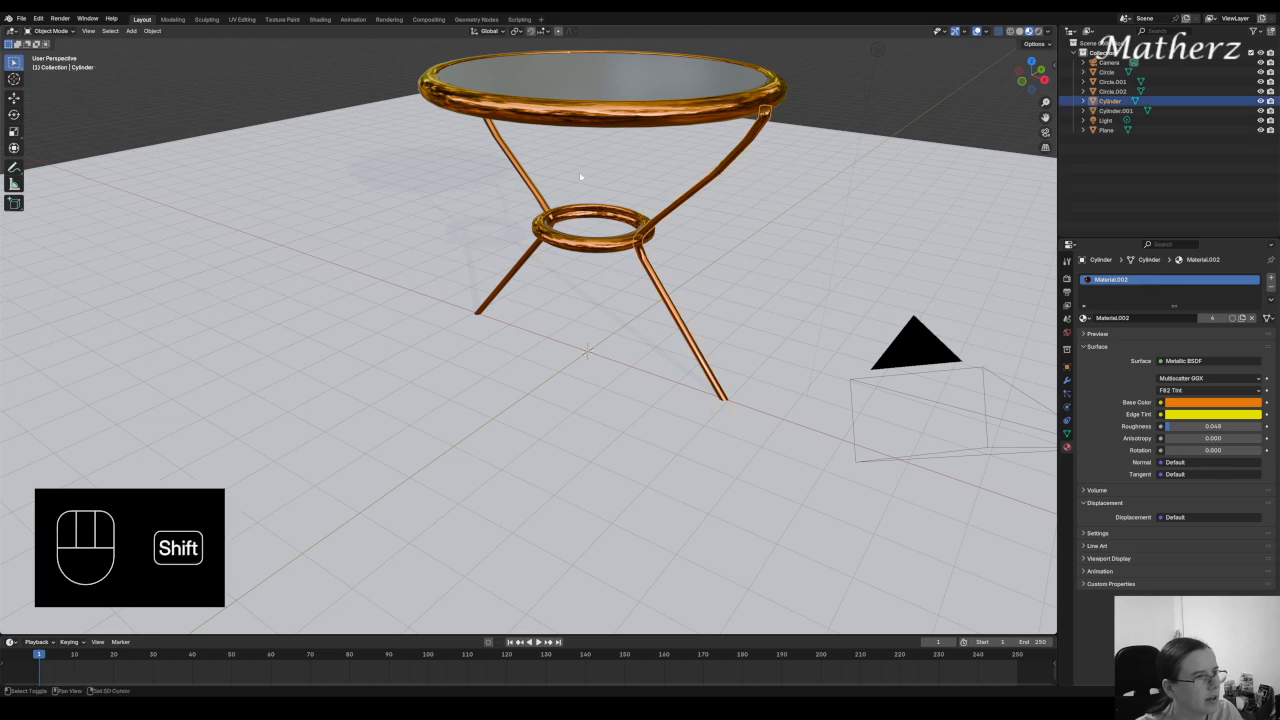
shift+click(512, 158)
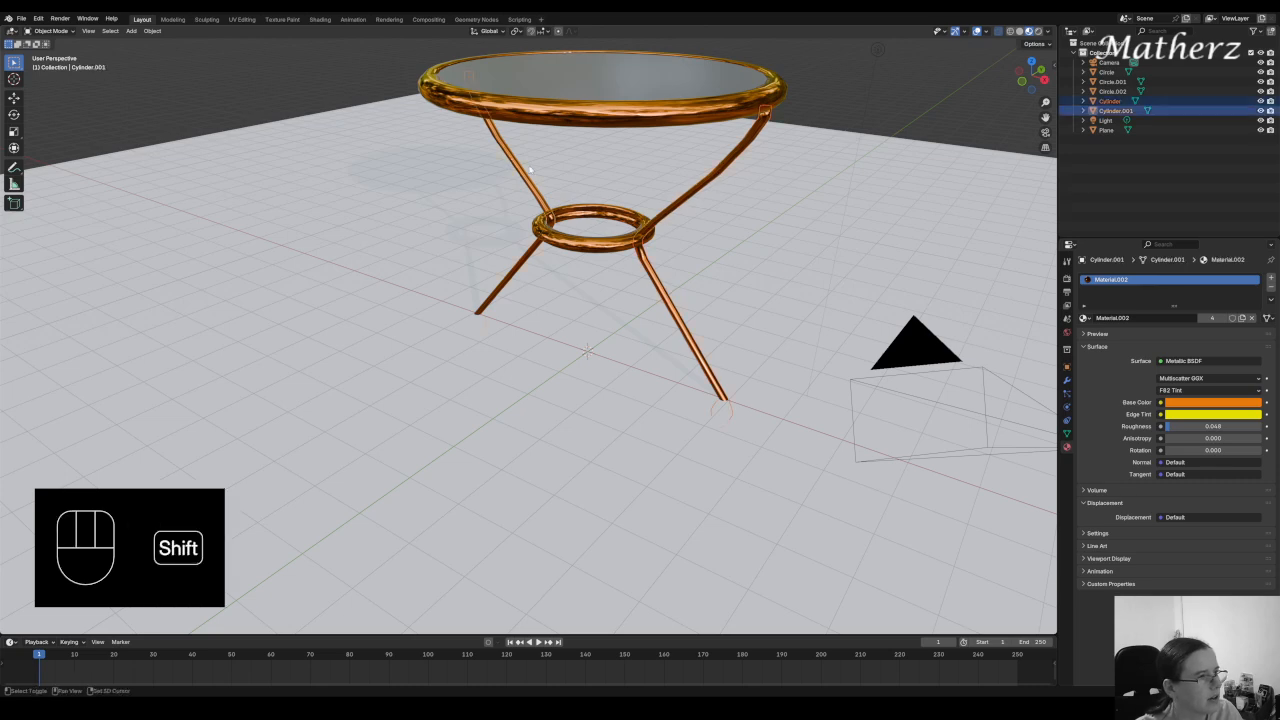
key(shift+d)
right_click(648, 174)
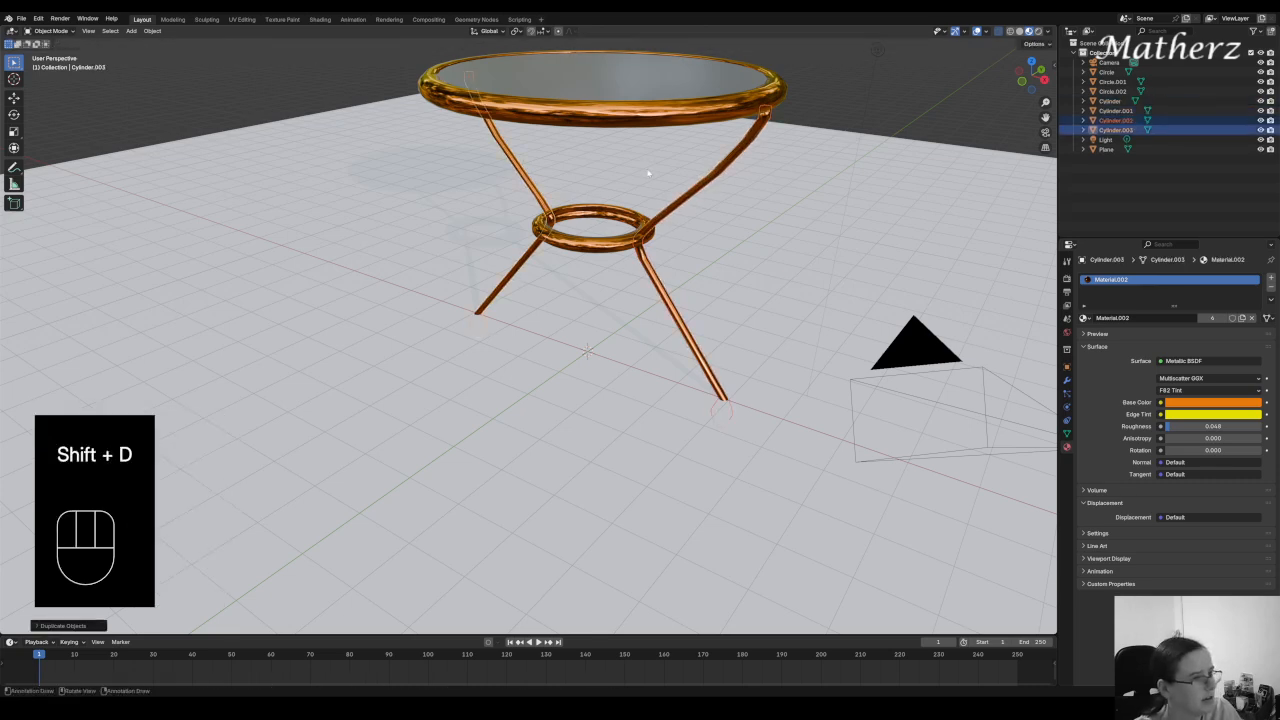
key(r)
middle_drag(648, 174, 648, 140)
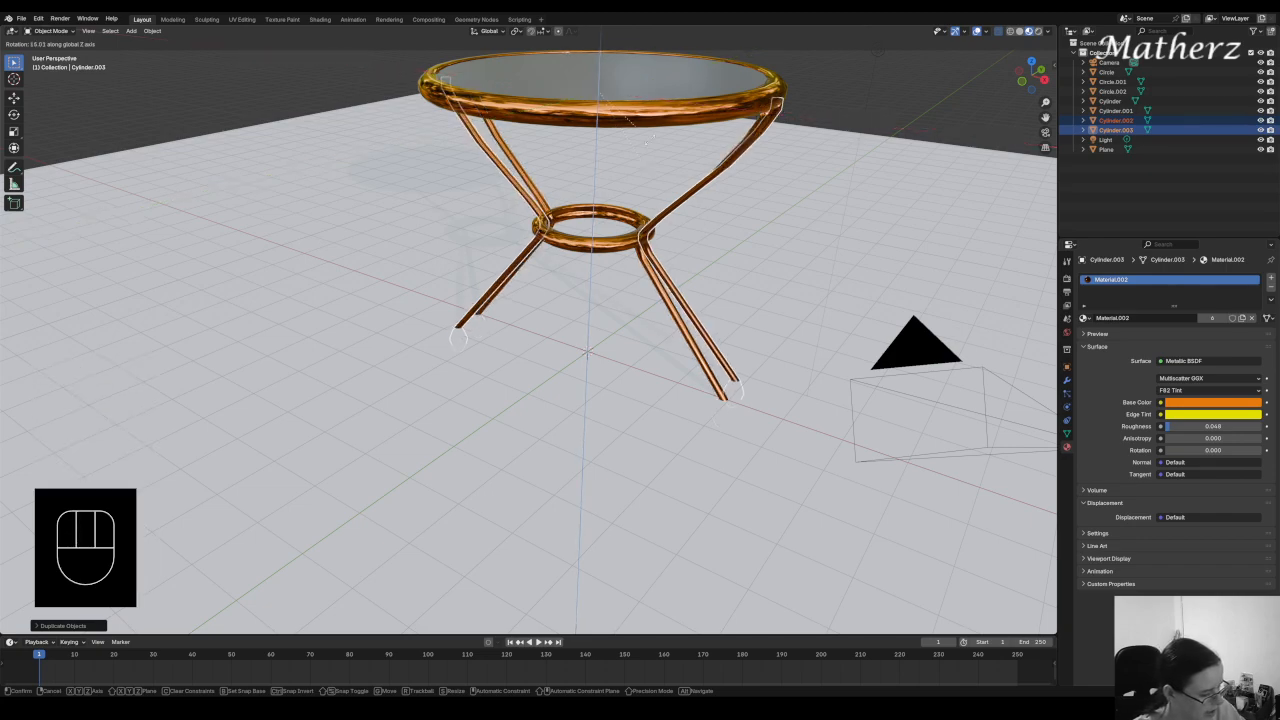
text(90)
key(Return)
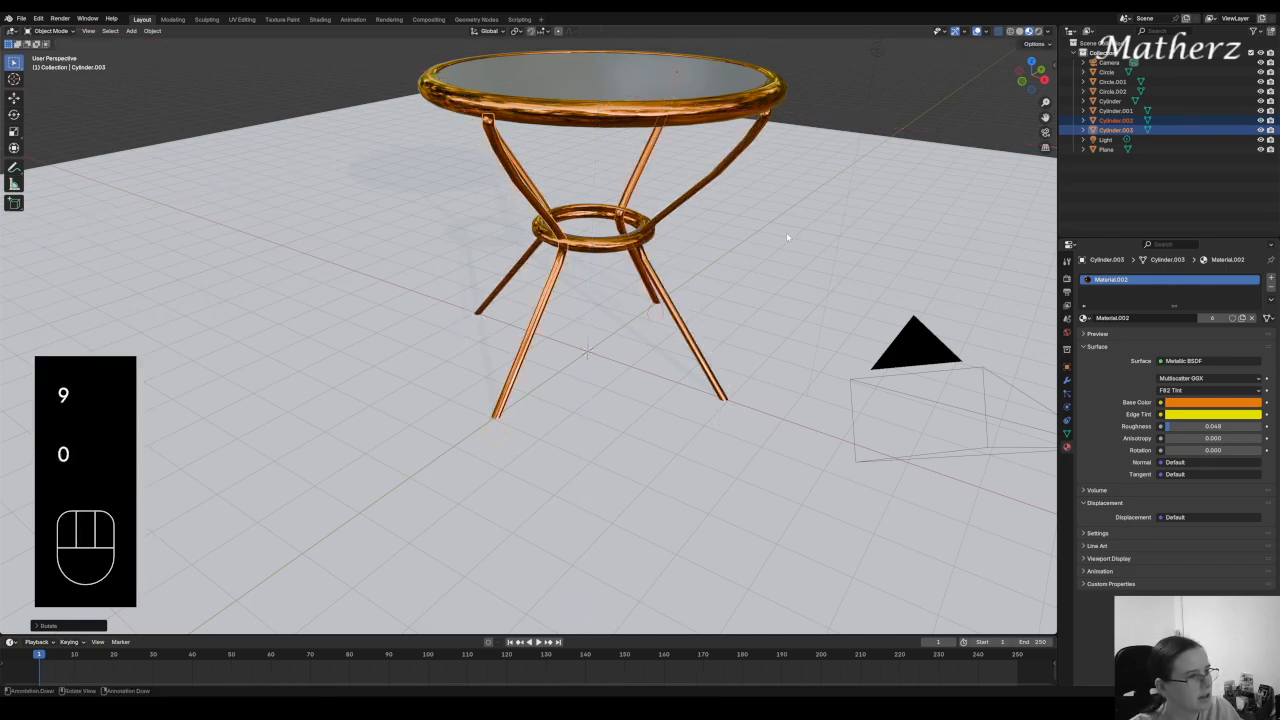
middle_drag(787, 237, 668, 223)
click(809, 96)
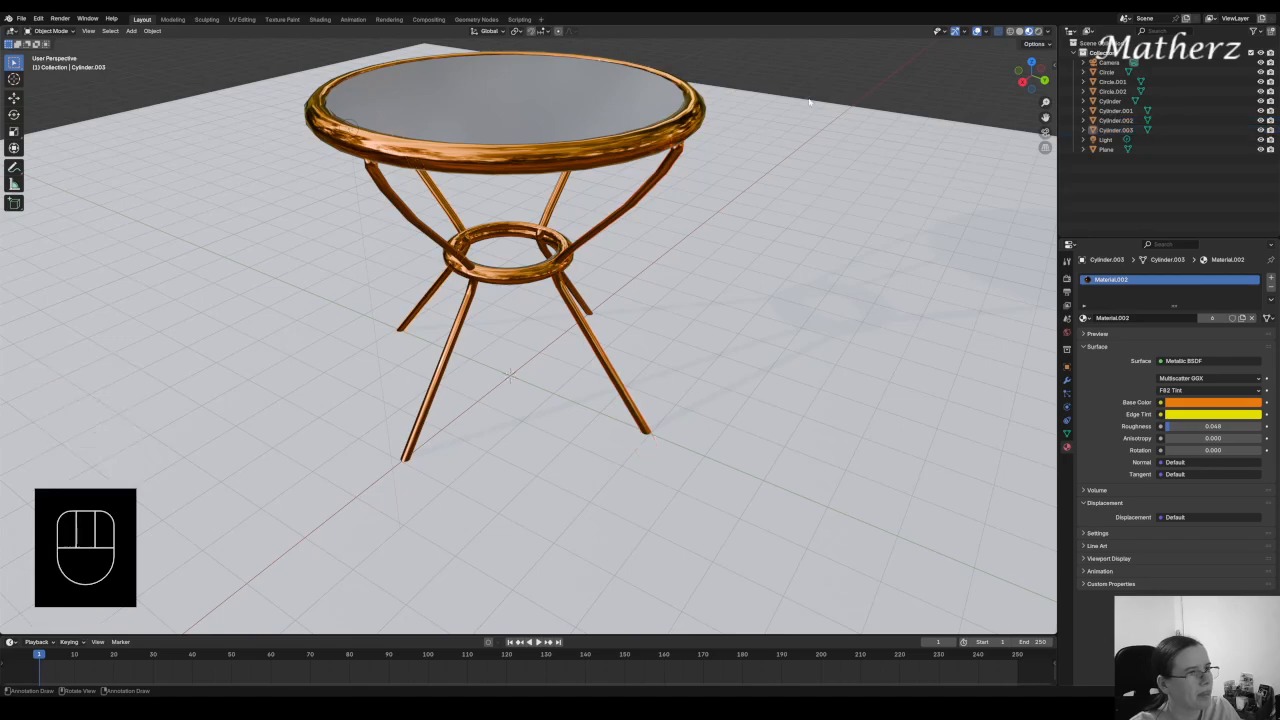
View the four-legged table from above and switch the viewport to Rendered shading
middle_drag(416, 413, 611, 243)
click(1039, 32)
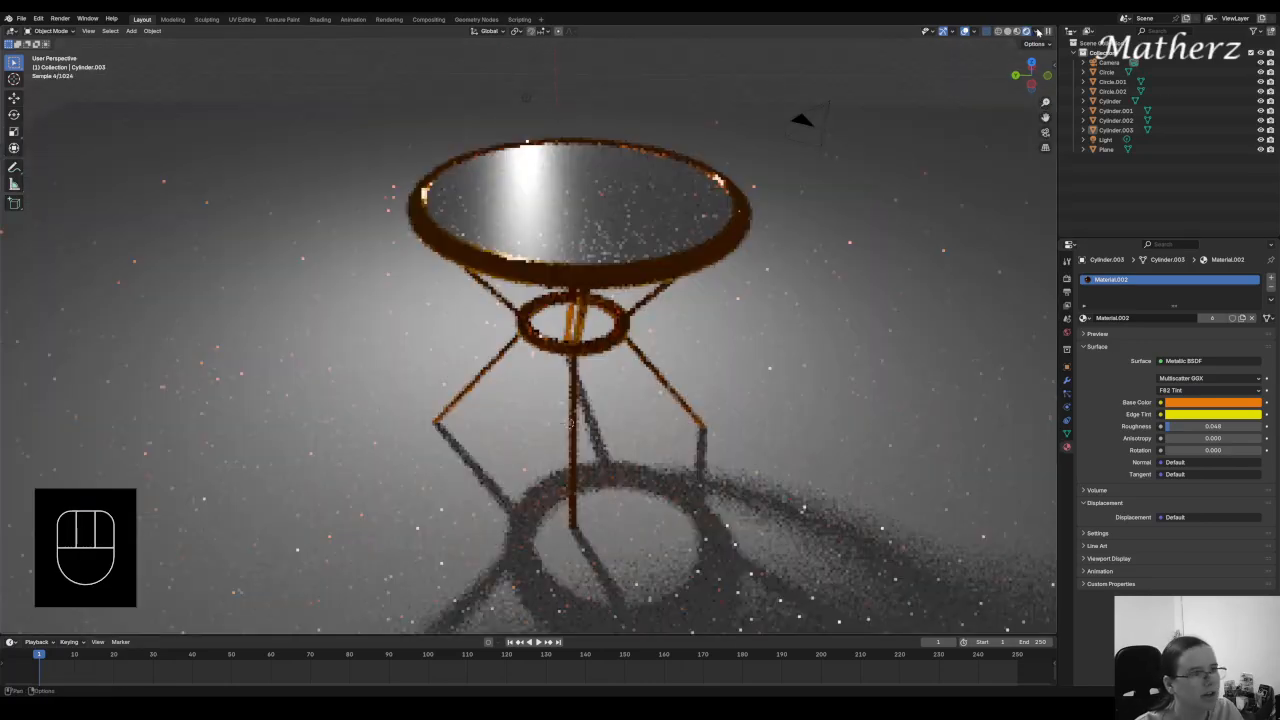
click(585, 231)
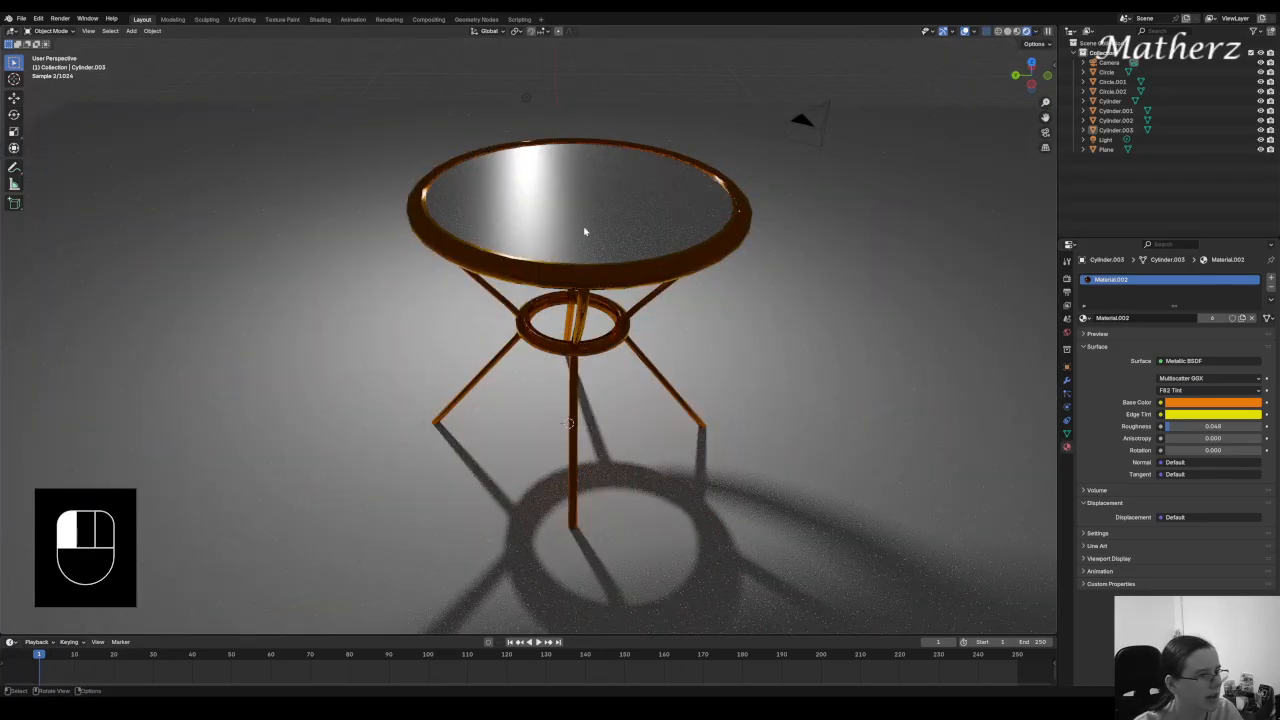
Adjust the round tabletop's glass material, setting its roughness to 0.190 and its IOR to 1.400
middle_drag(585, 231, 728, 340)
scroll(484, 258, up, 2)
shift+middle_drag(486, 260, 567, 308)
drag(1210, 402, 1176, 402)
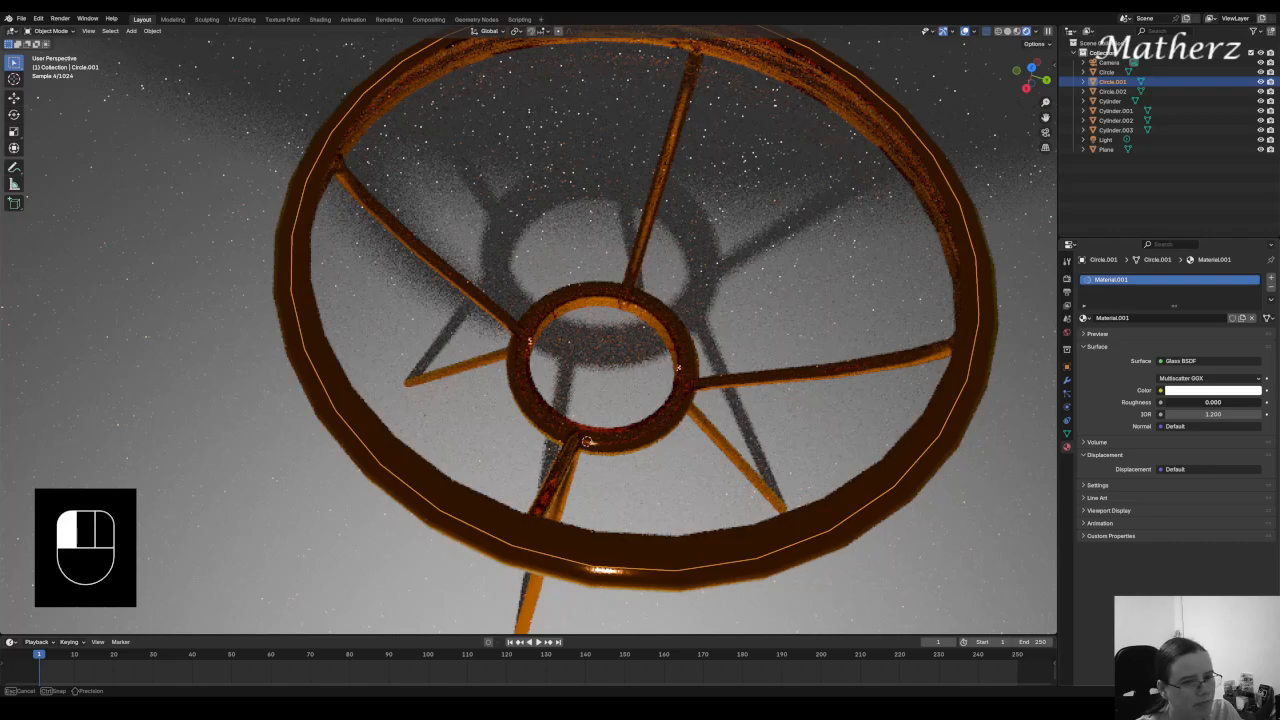
mouse_move(1177, 416)
mouse_down()
mouse_move(1207, 416)
mouse_move(1168, 420)
mouse_up()
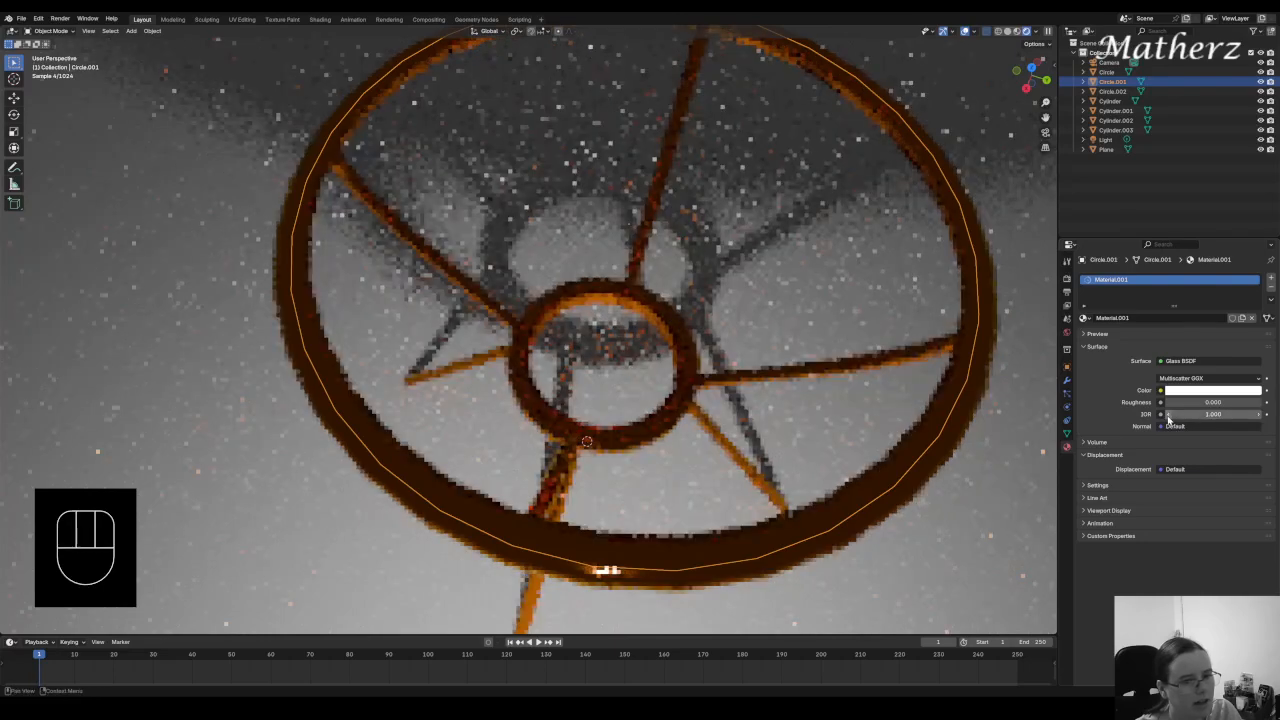
middle_drag(660, 351, 696, 328)
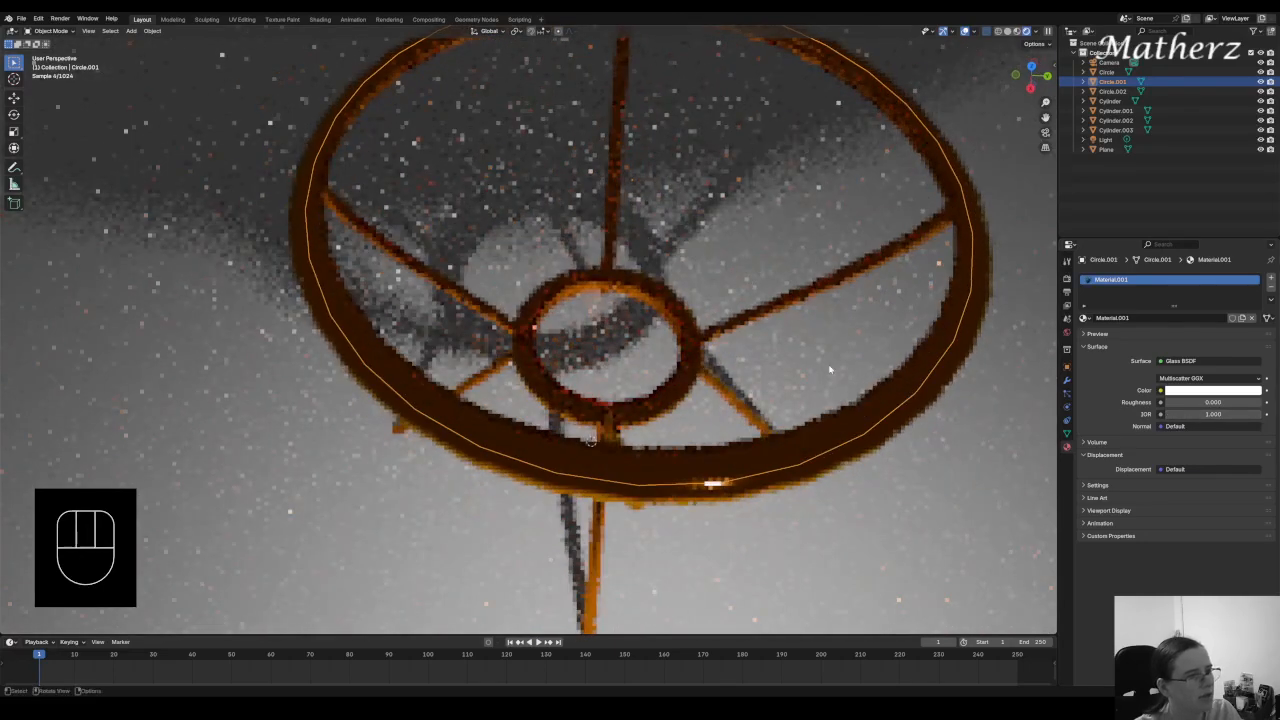
drag(1210, 402, 1145, 416)
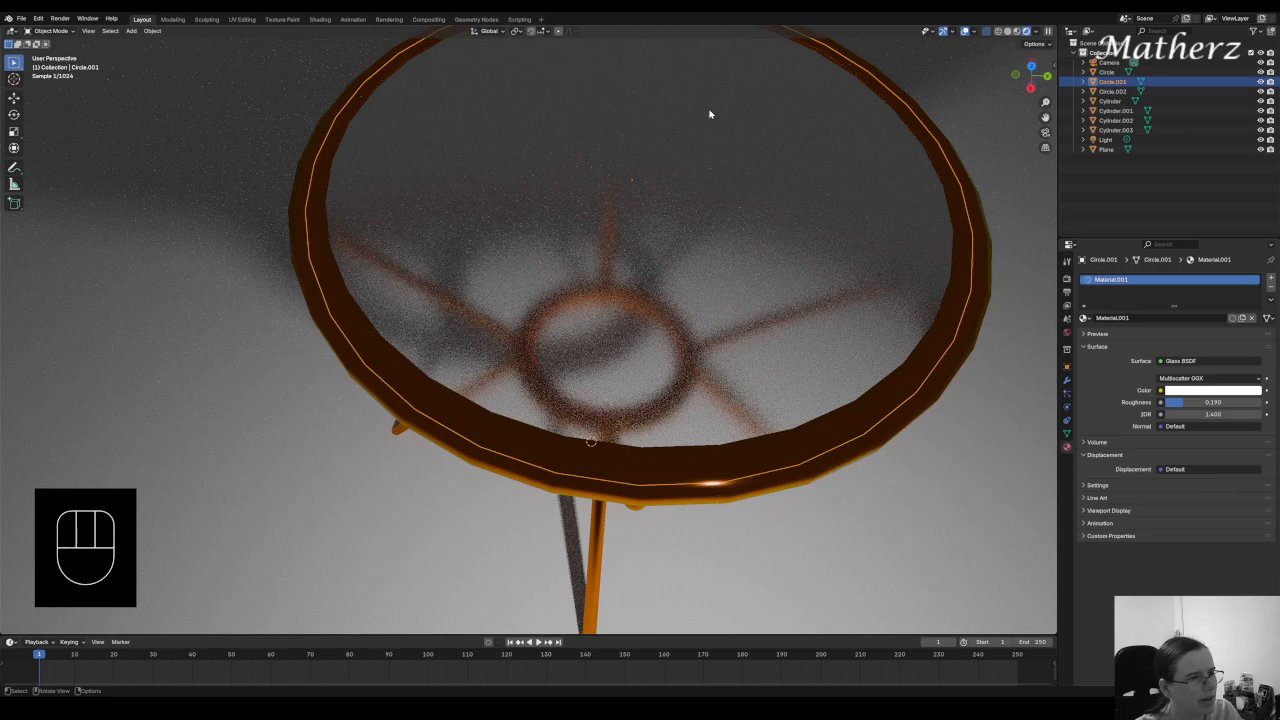
Raise the point light along Z well above the table and increase its exposure to about 5.7
middle_drag(839, 373, 804, 279)
scroll(734, 300, down, 4)
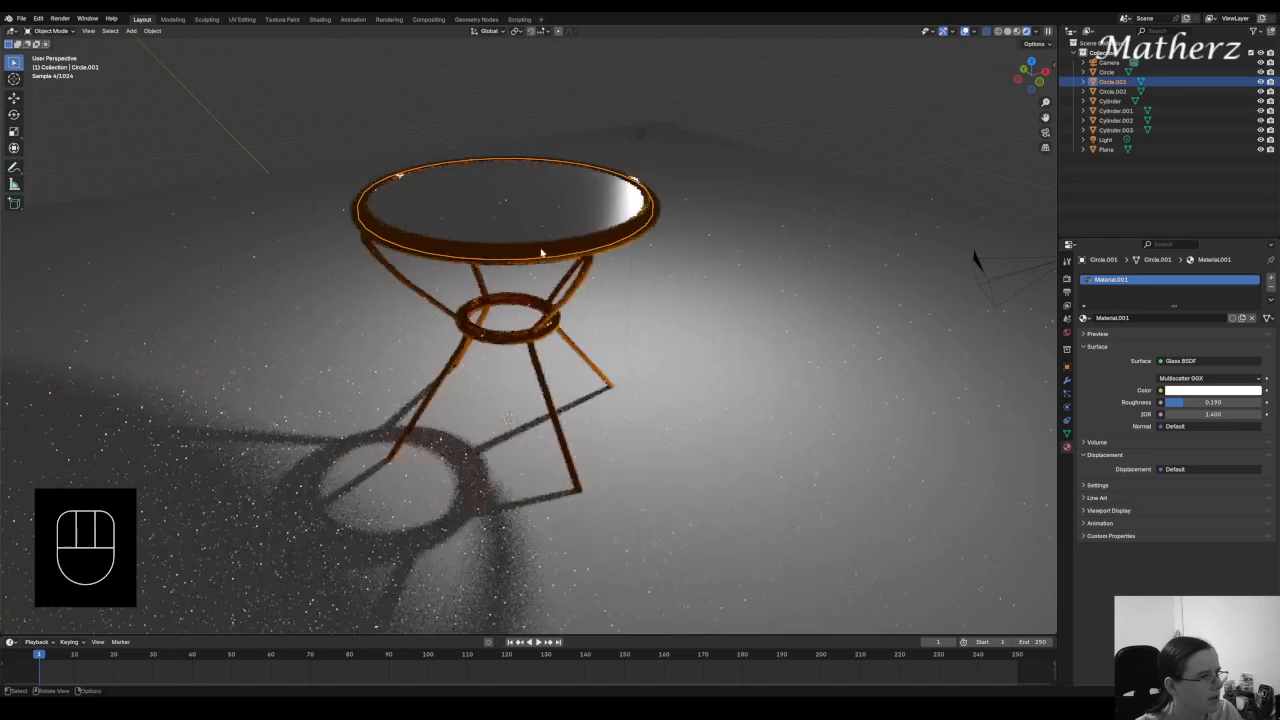
shift+middle_drag(543, 252, 691, 280)
click(778, 162)
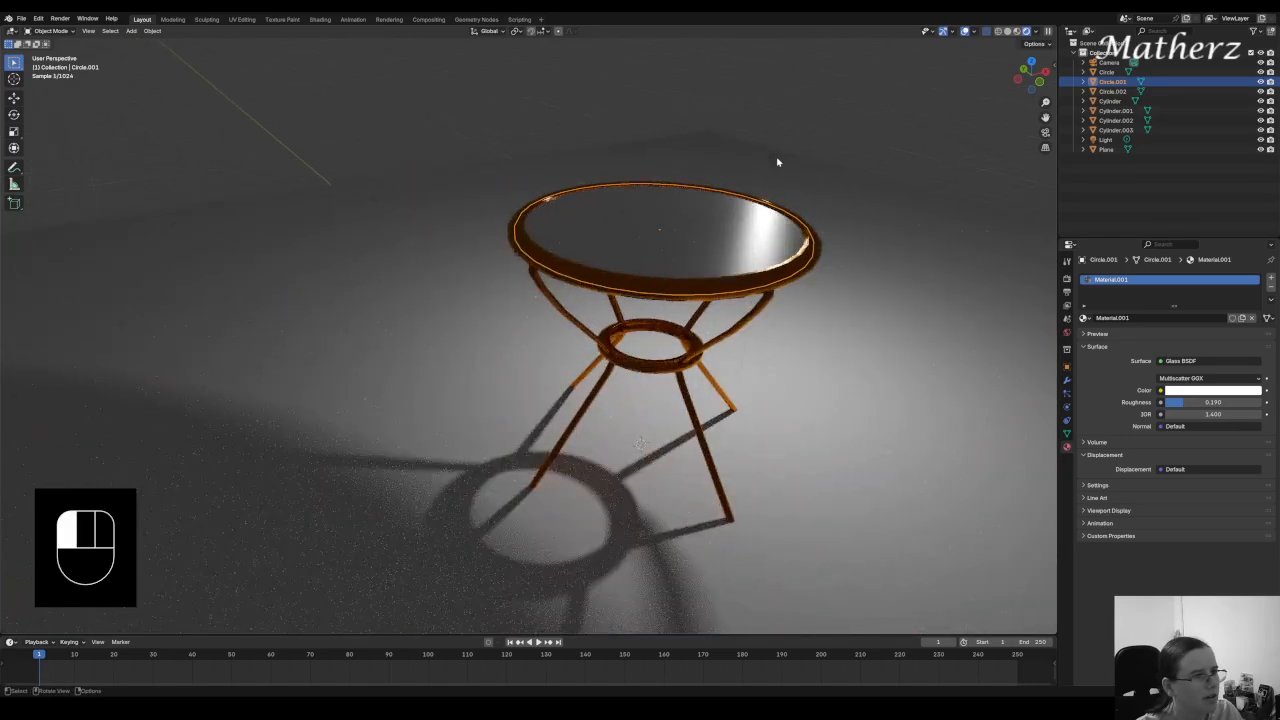
click(776, 160)
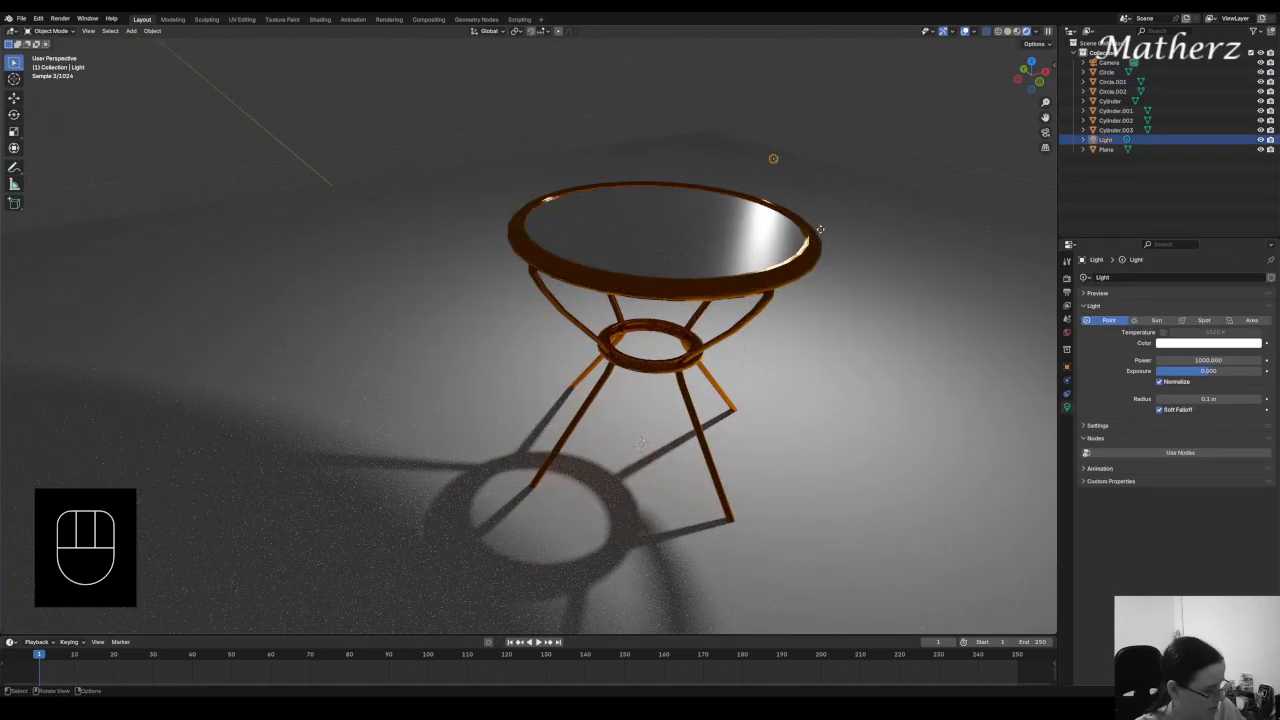
key(g)
key(z)
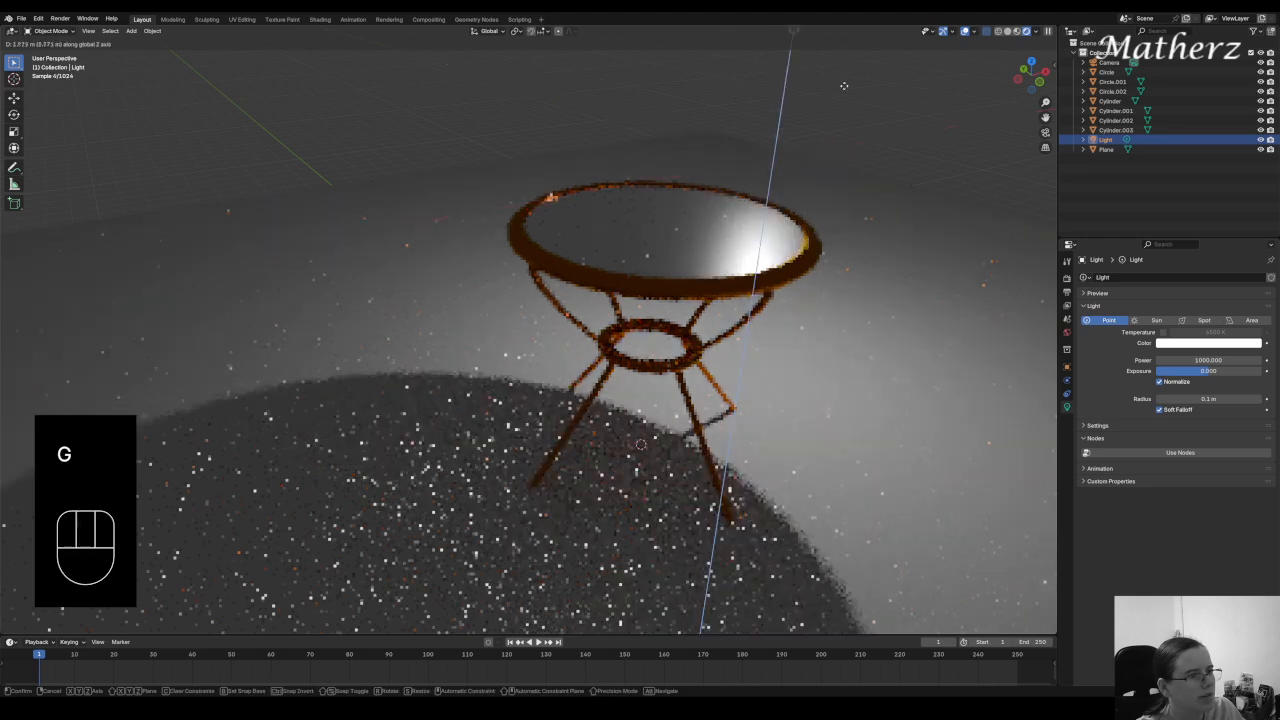
click(848, 458)
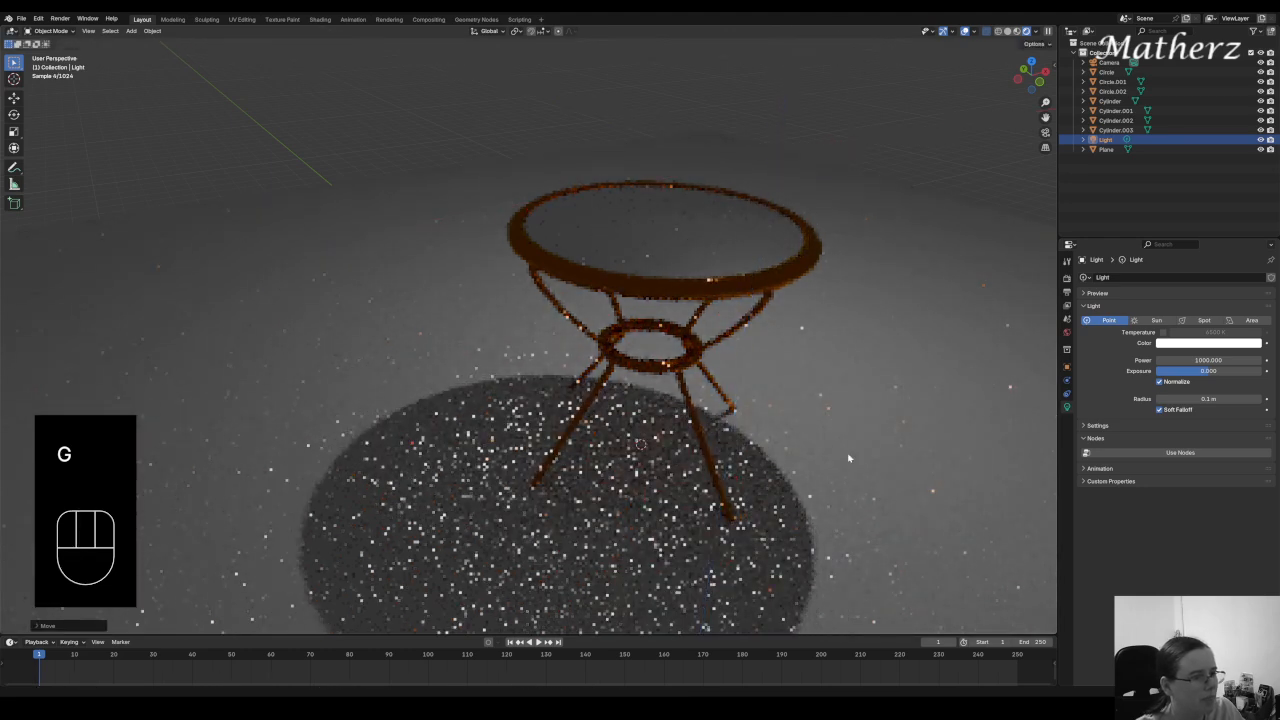
drag(1208, 371, 1242, 371)
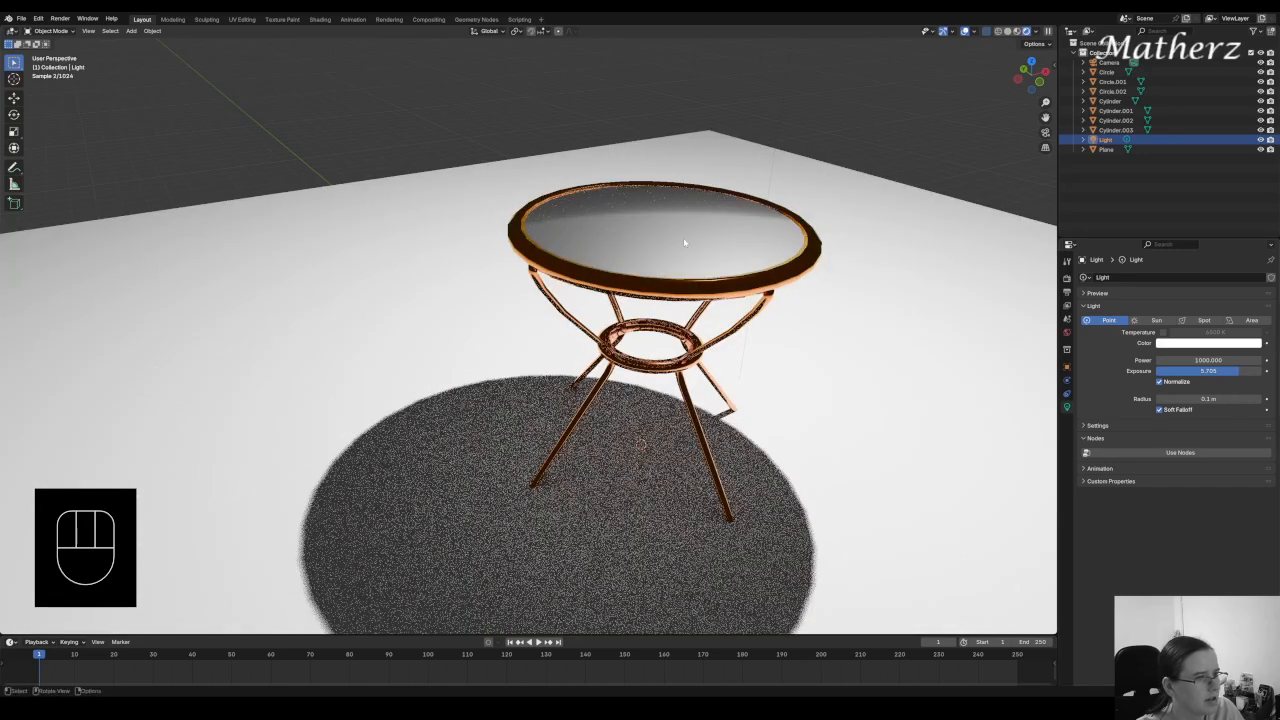
Set the roughness of the tabletop's glass material to 0.214
click(673, 256)
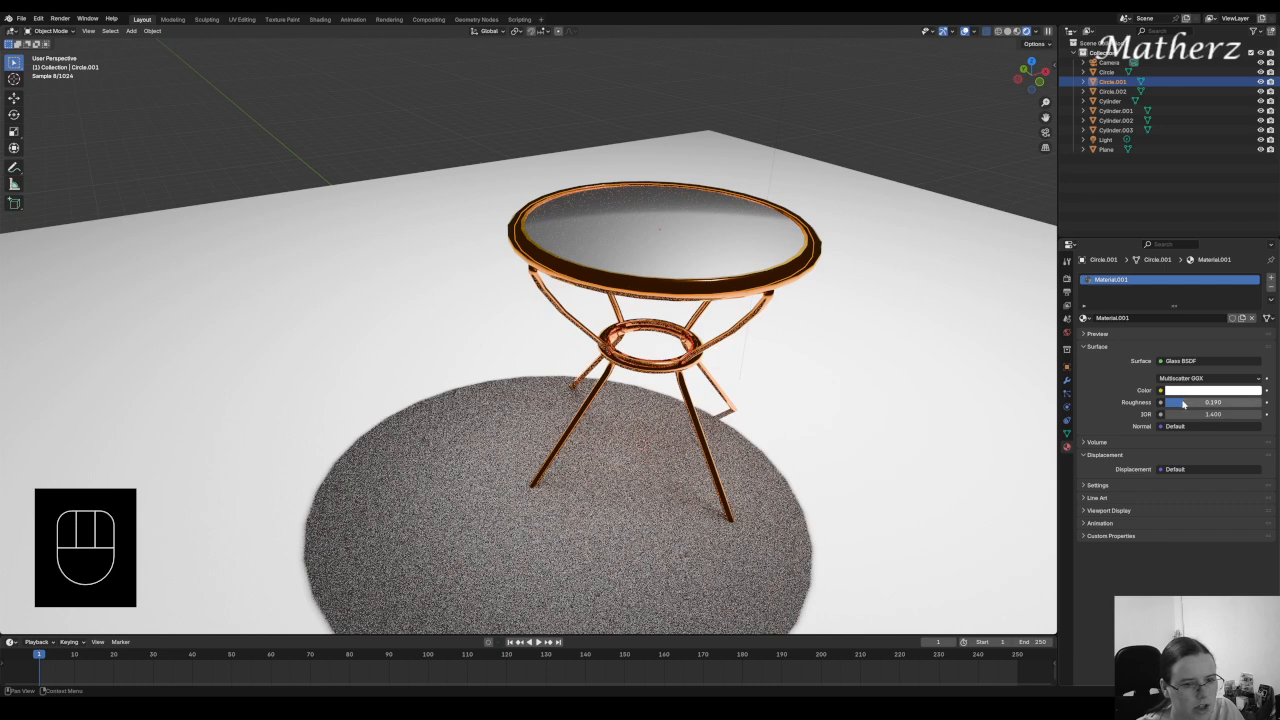
mouse_move(1183, 403)
mouse_down()
mouse_move(1234, 403)
mouse_move(1169, 405)
mouse_up()
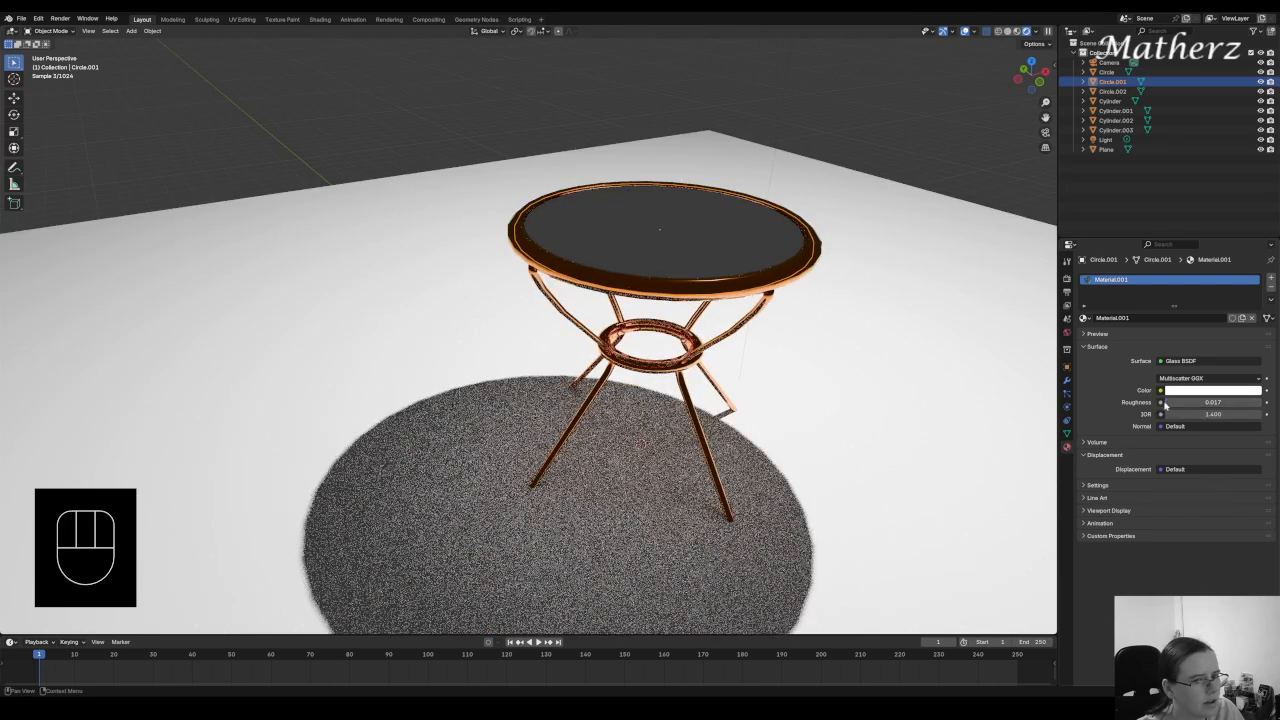
double_click(1174, 403)
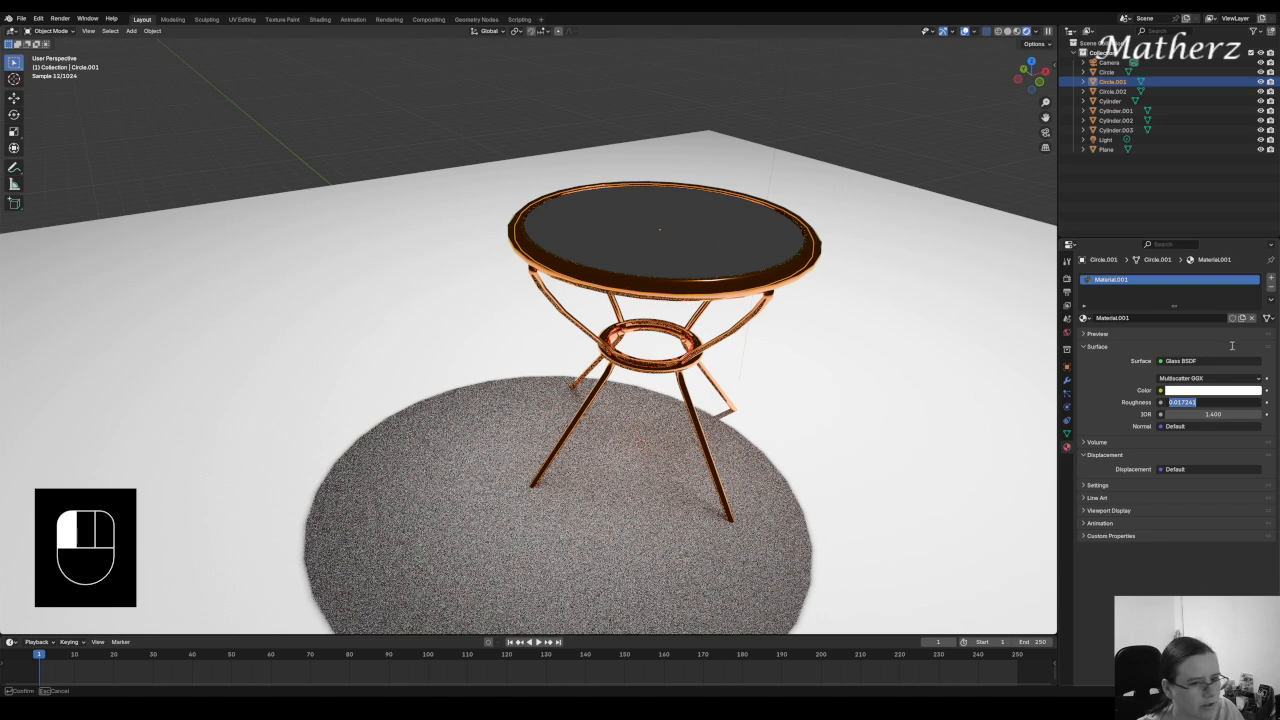
drag(1219, 403, 1186, 403)
click(1109, 391)
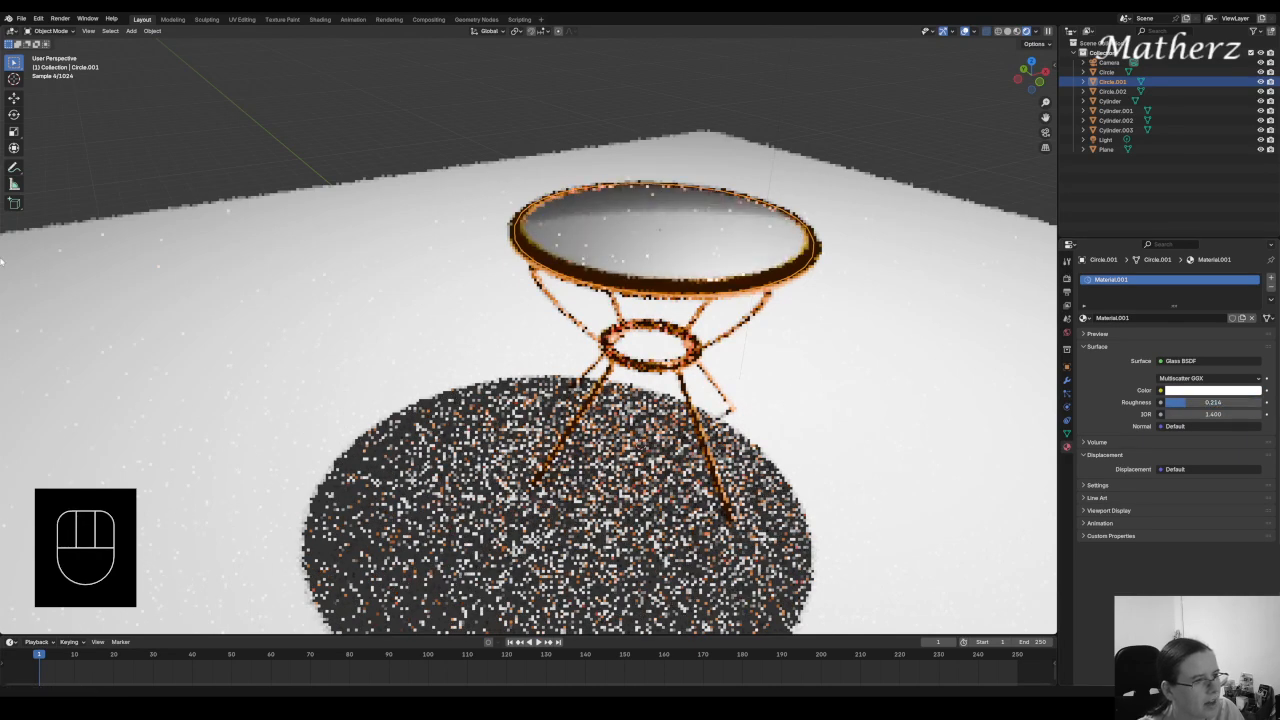
Lower the floor plane along Z until the feet of the table legs rest on it
middle_drag(821, 282, 850, 278)
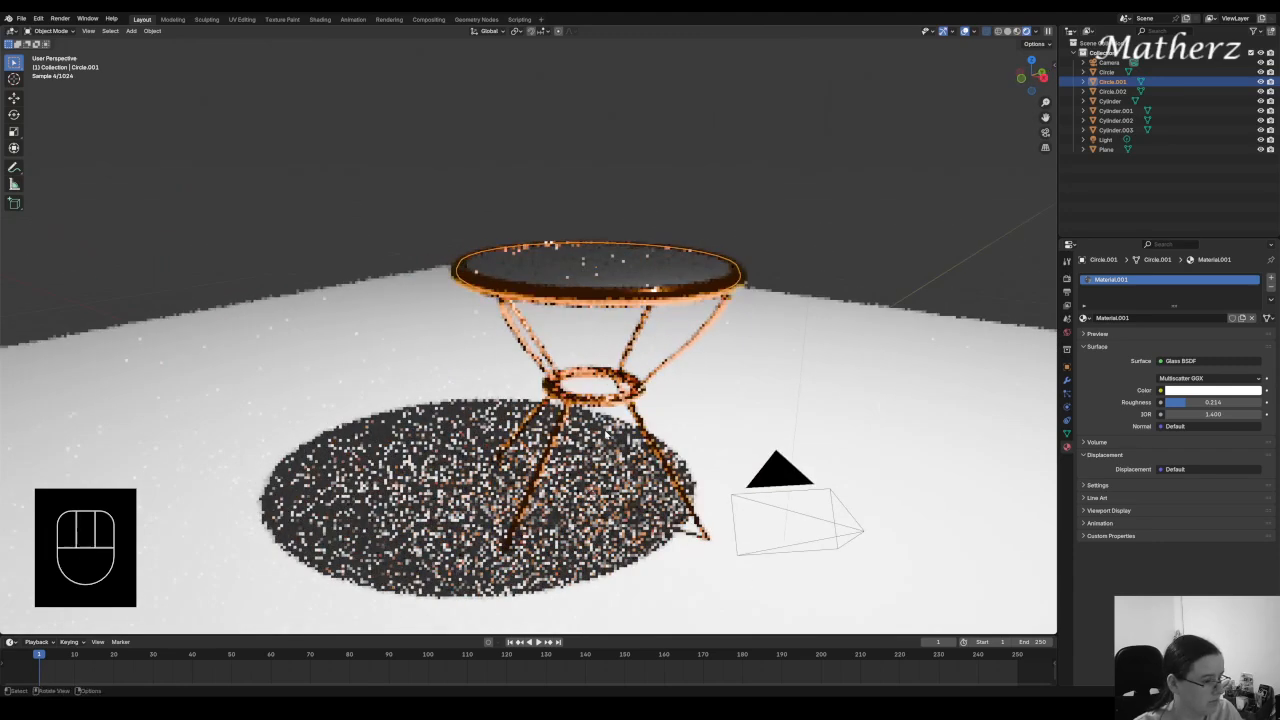
click(688, 417)
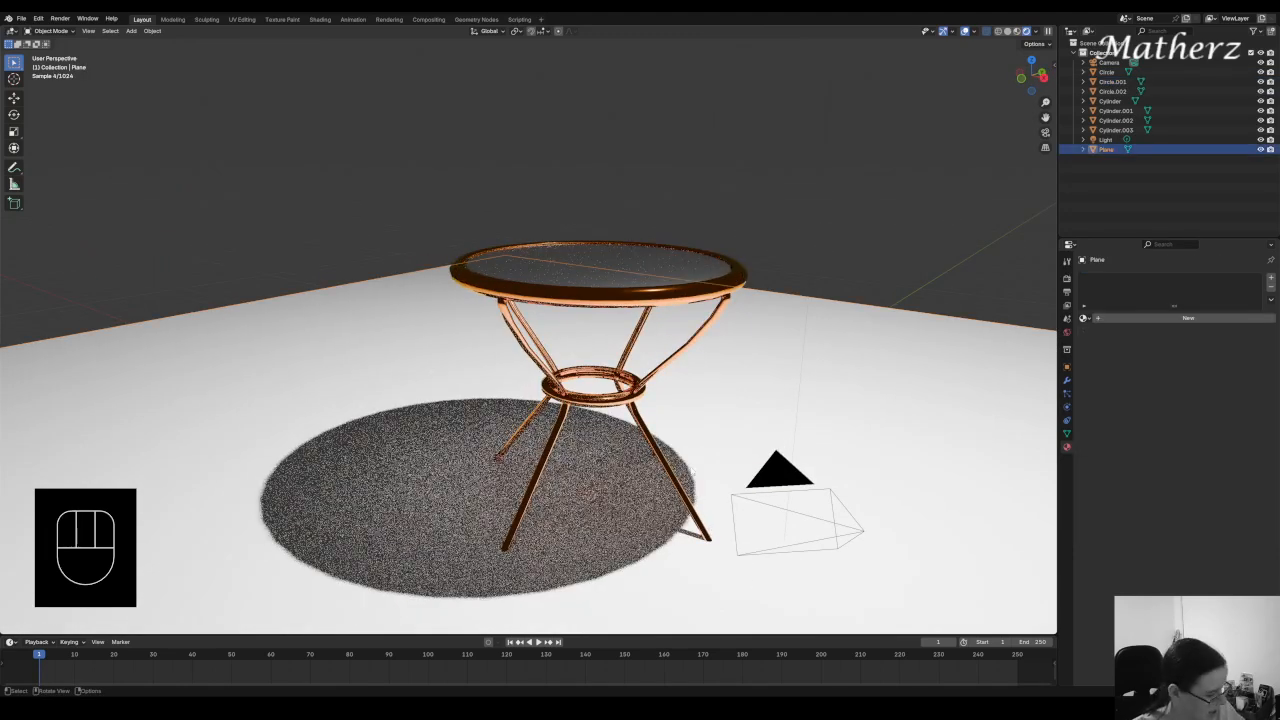
key(g)
key(z)
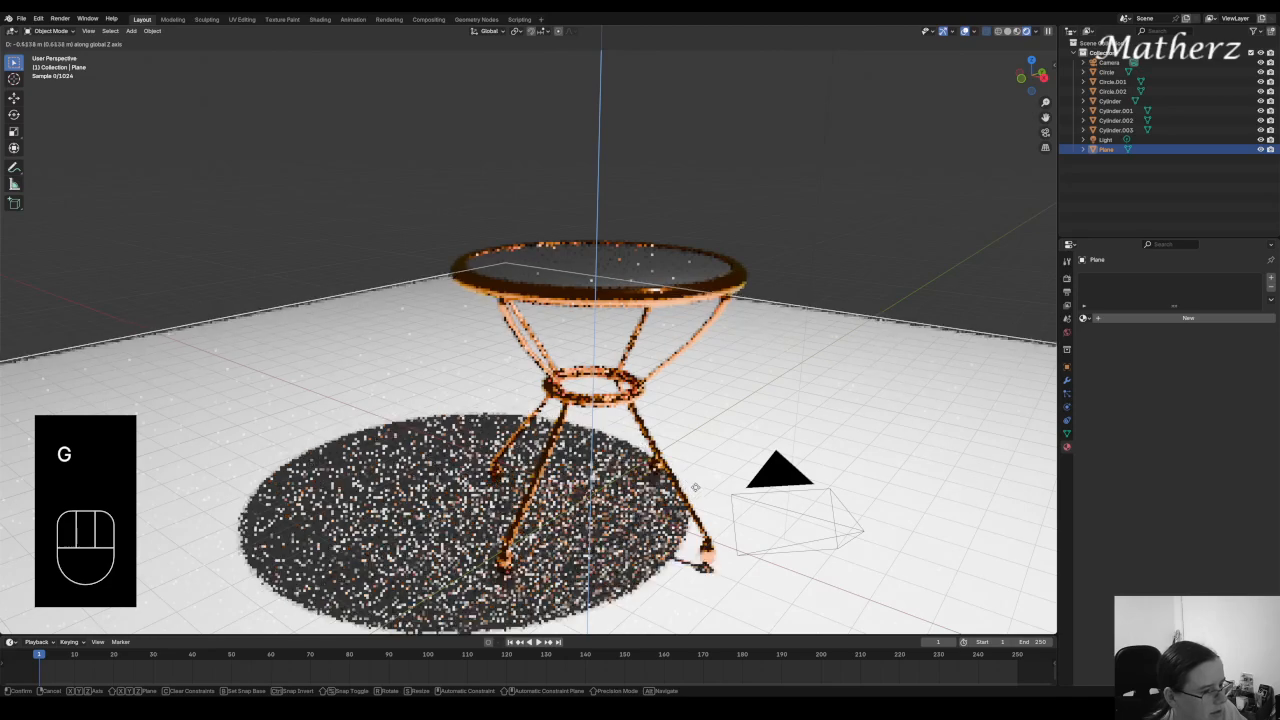
click(695, 487)
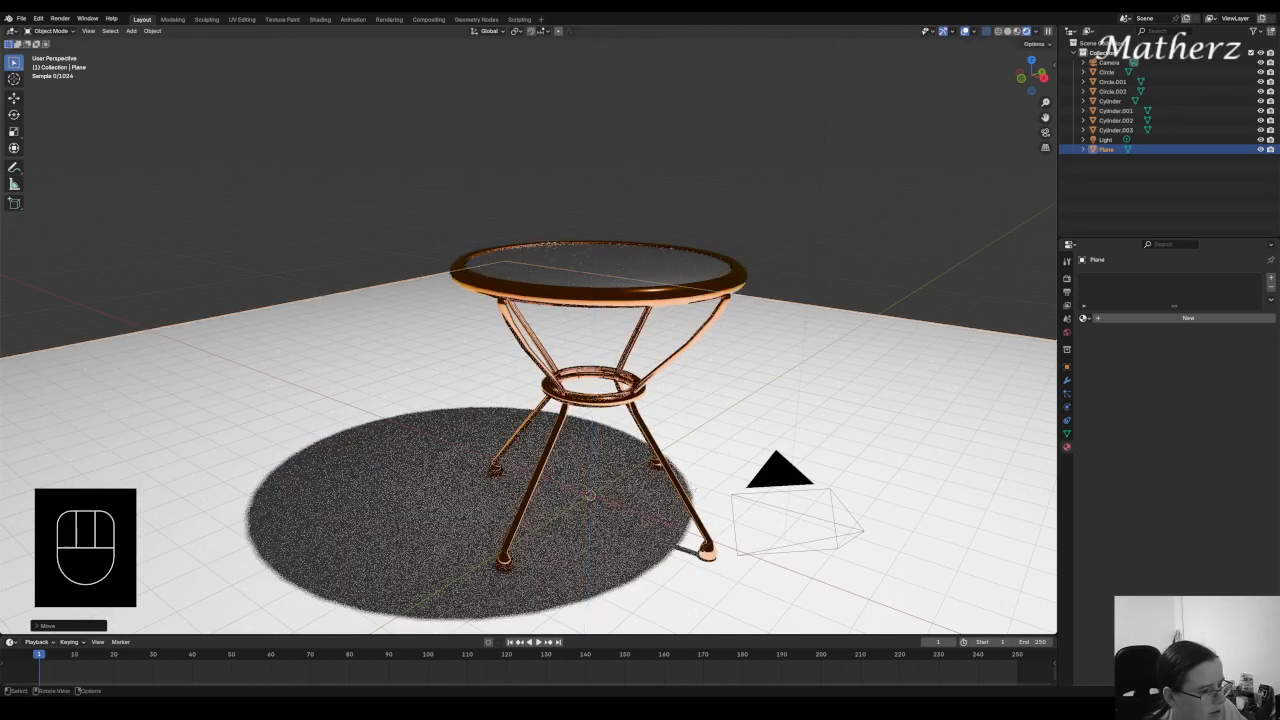
click(878, 286)
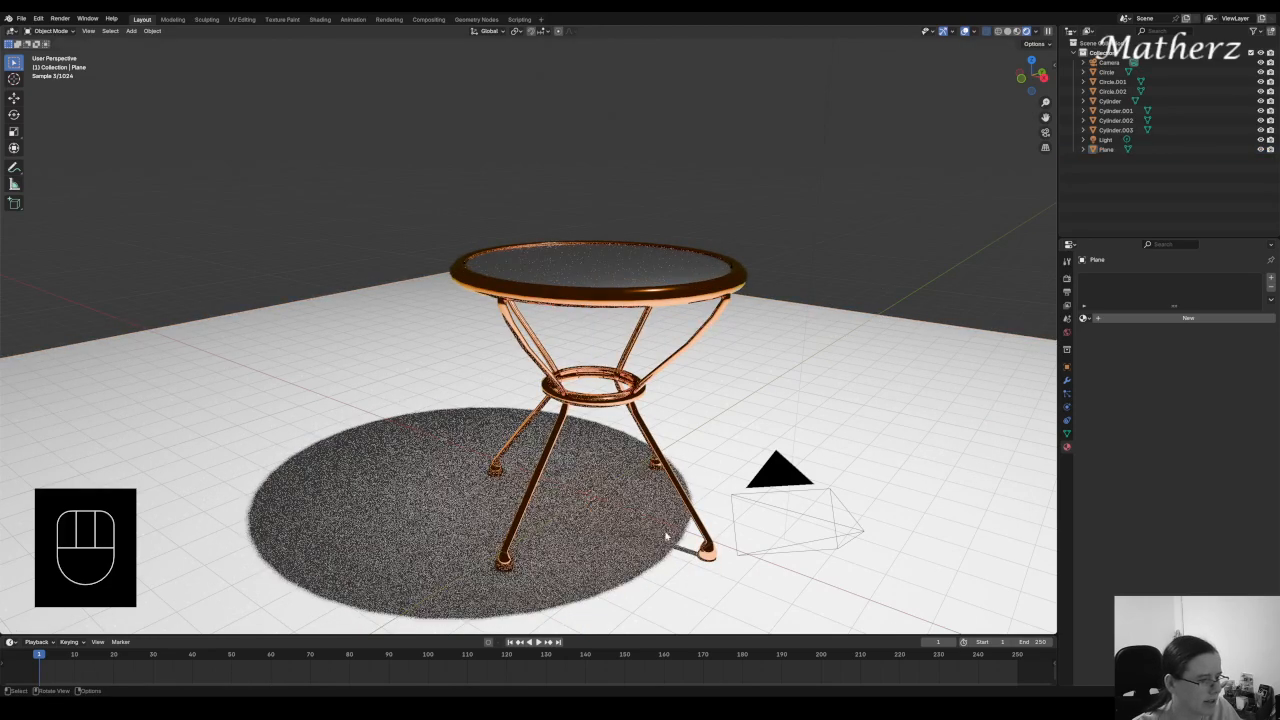
middle_drag(808, 402, 745, 413)
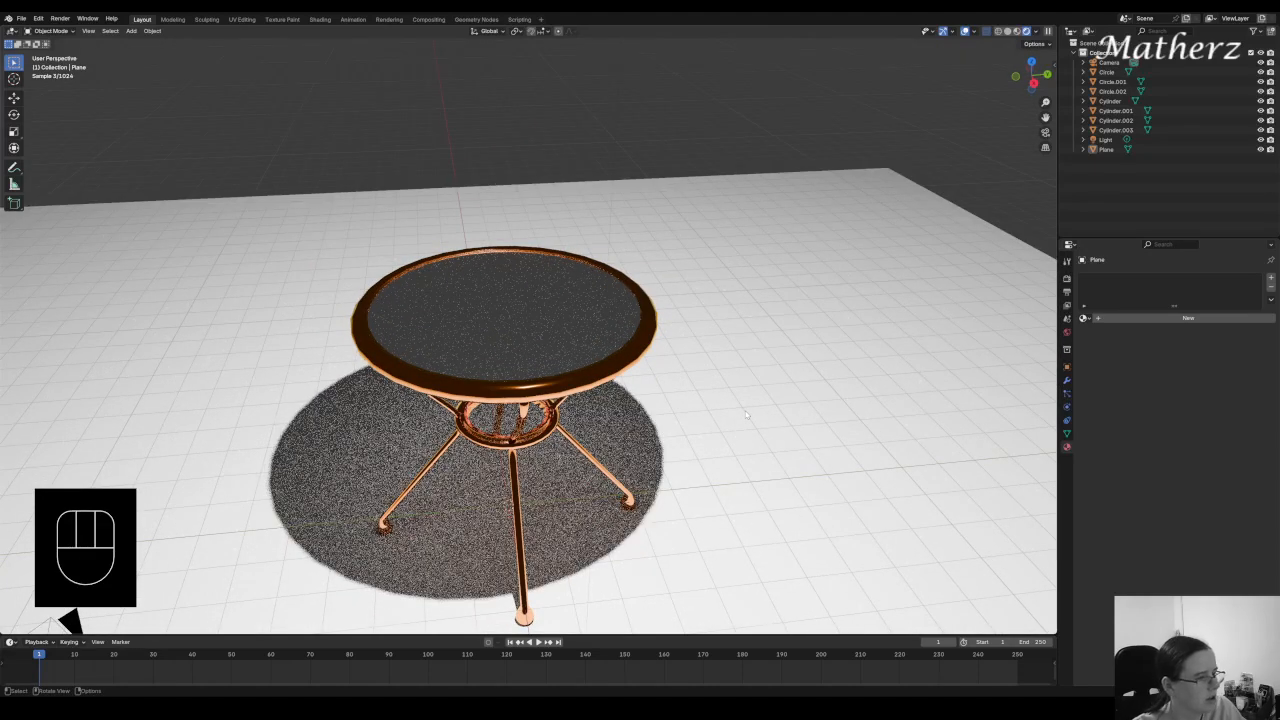